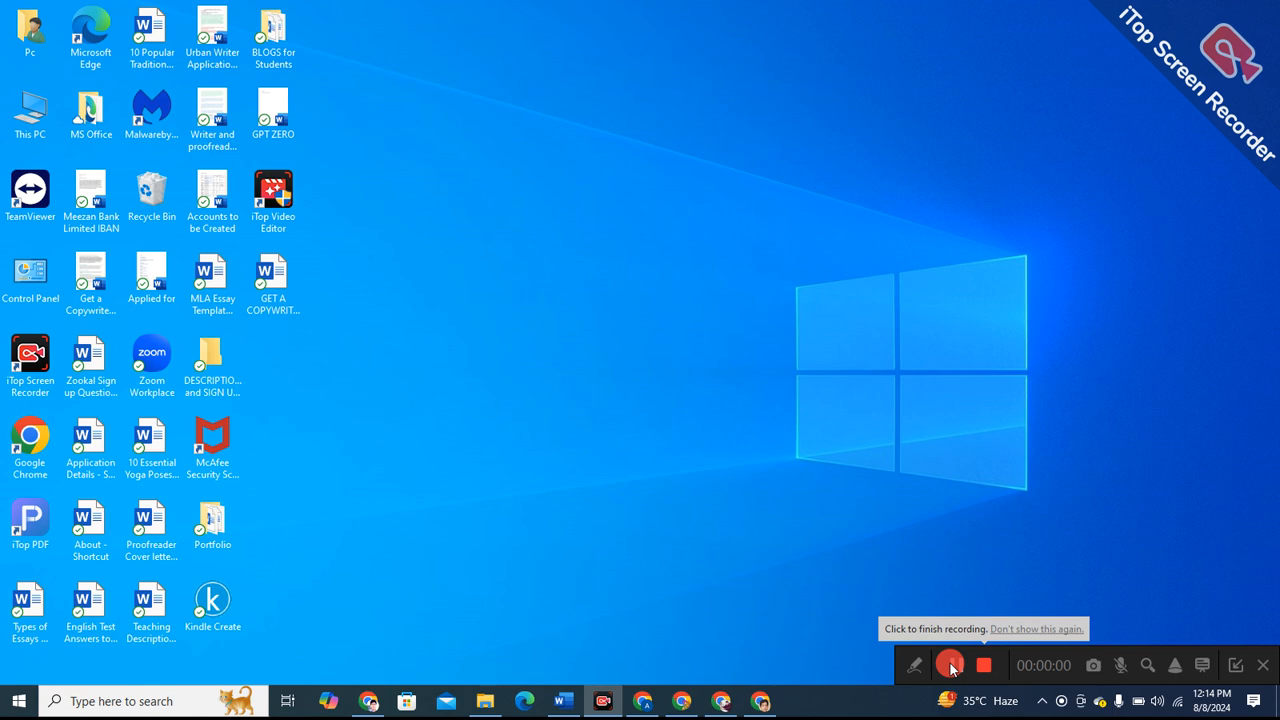
left_click(951, 668)
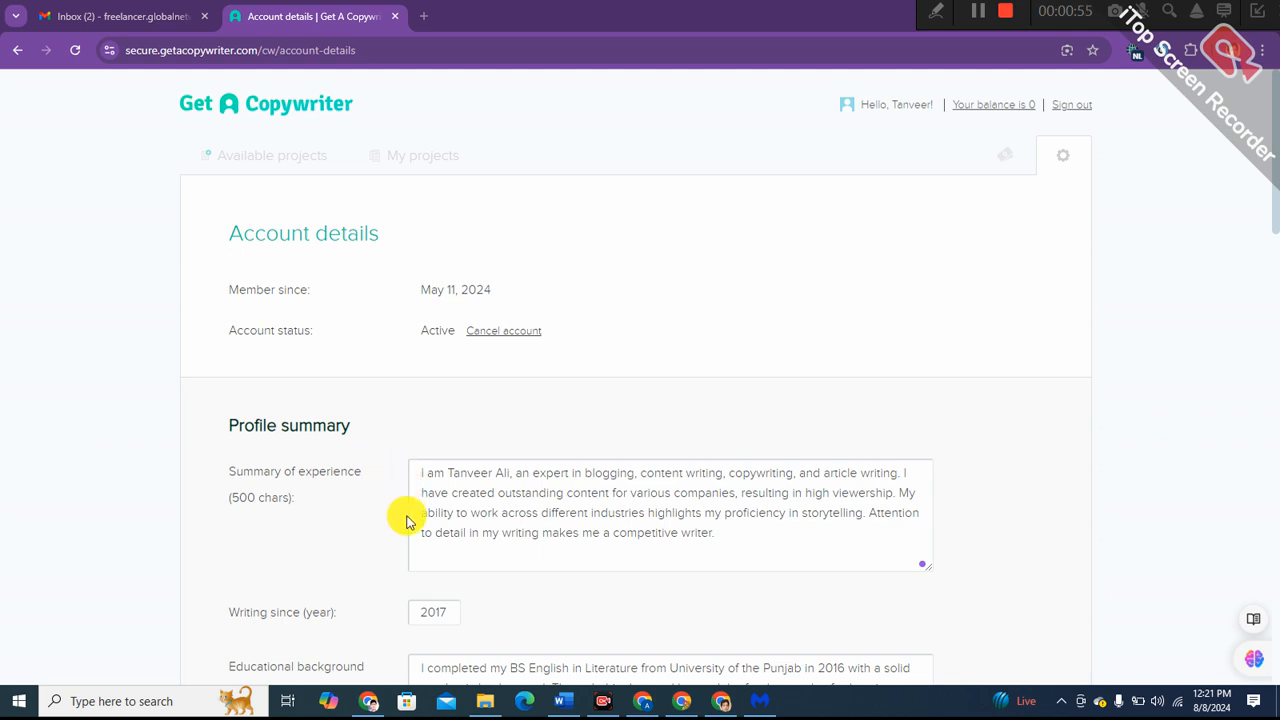
- Check the filled-in profile summary fields on the account details page and save the changes
scroll(400, 510, "down", 1)
scroll(386, 437, "up", 1)
scroll(380, 437, "down", 4)
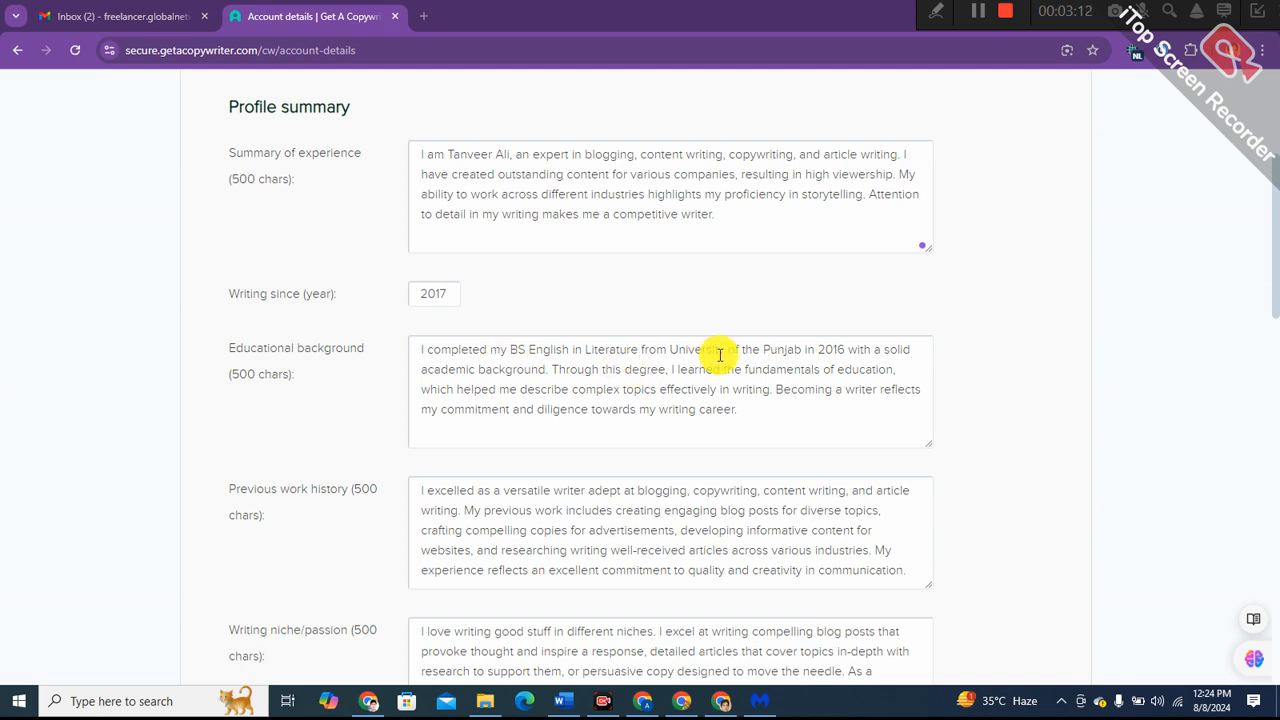
scroll(617, 383, "down", 1)
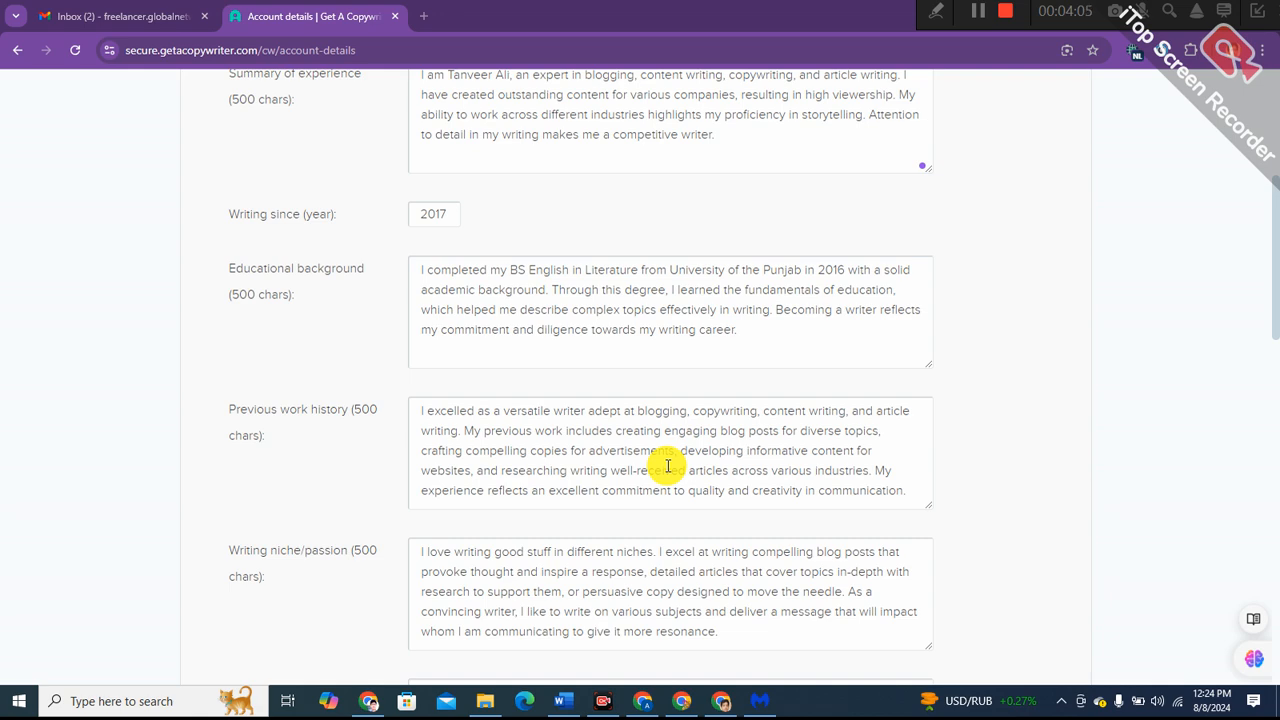
scroll(668, 466, "down", 2)
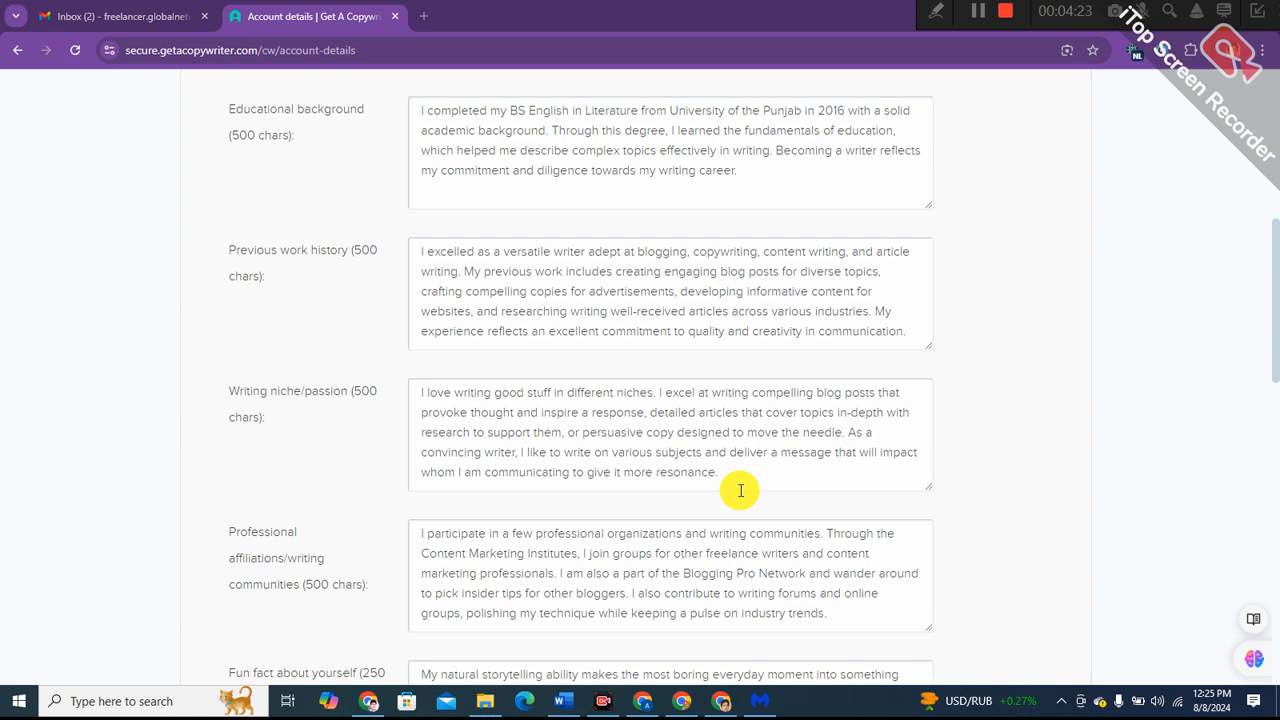
scroll(741, 490, "down", 3)
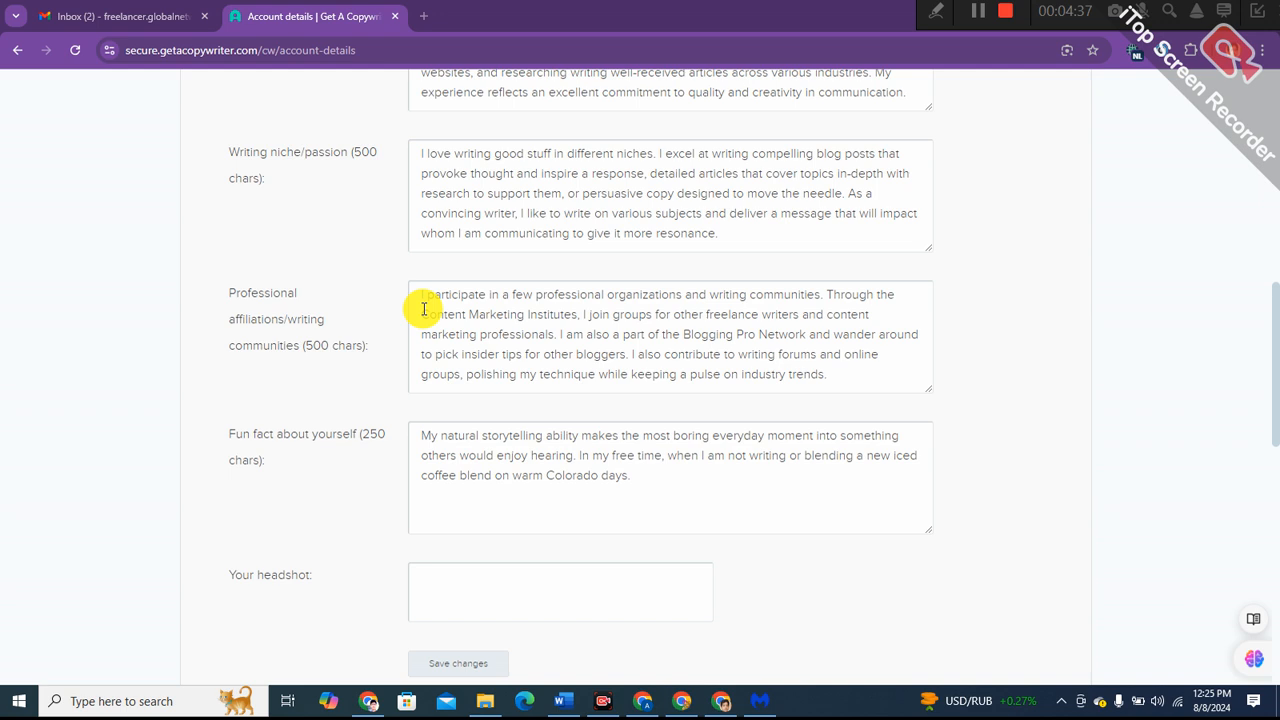
scroll(638, 399, "down", 1)
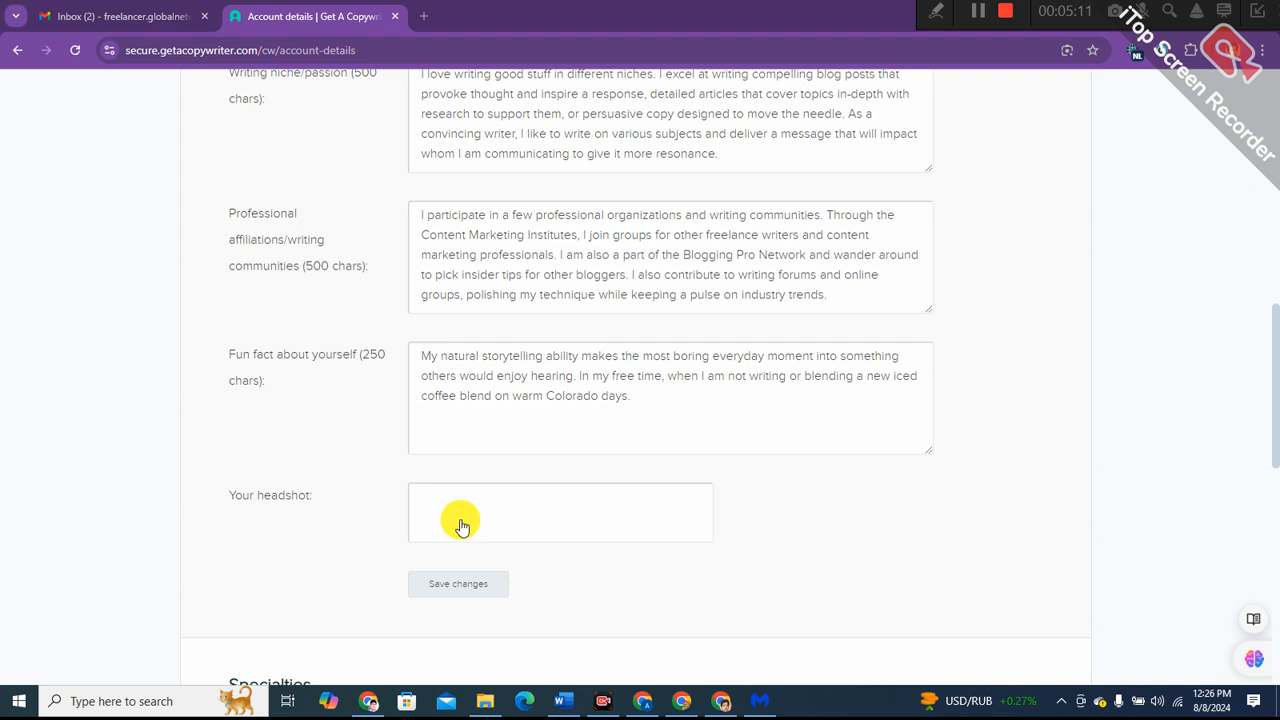
left_click(460, 583)
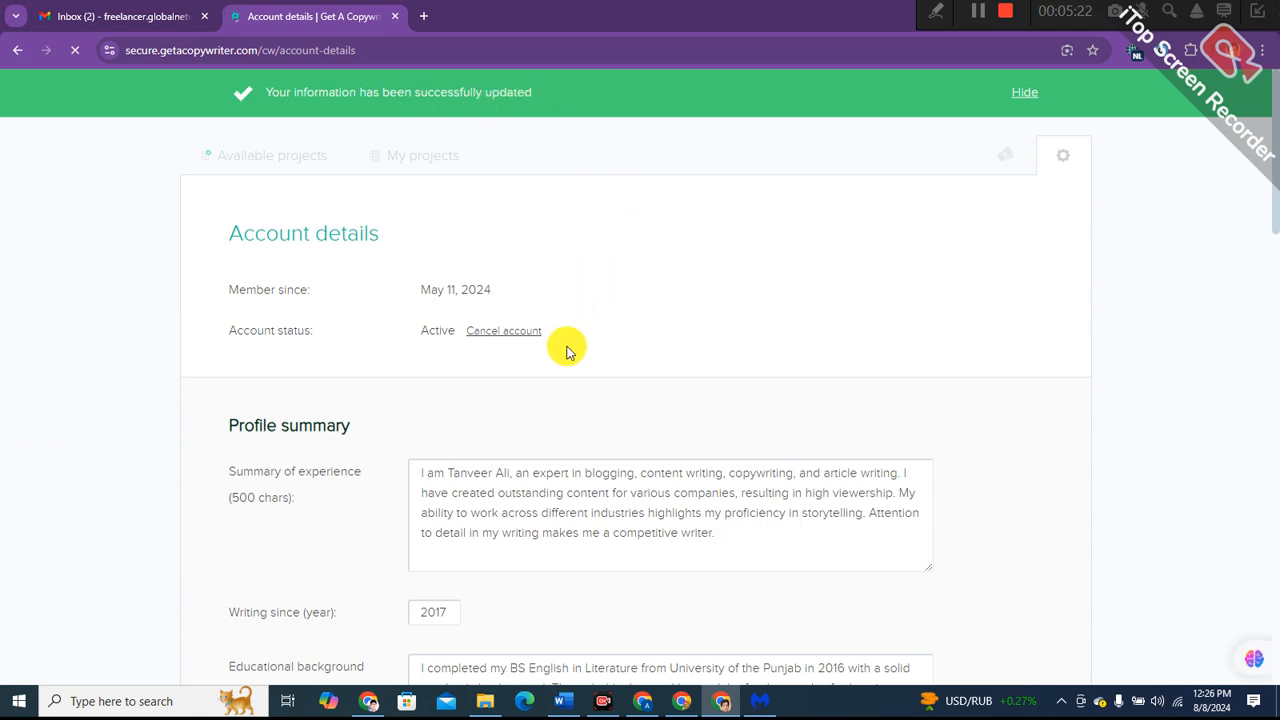
- Review the list of writing specialties available for application on the account details page
scroll(566, 352, "down", 8)
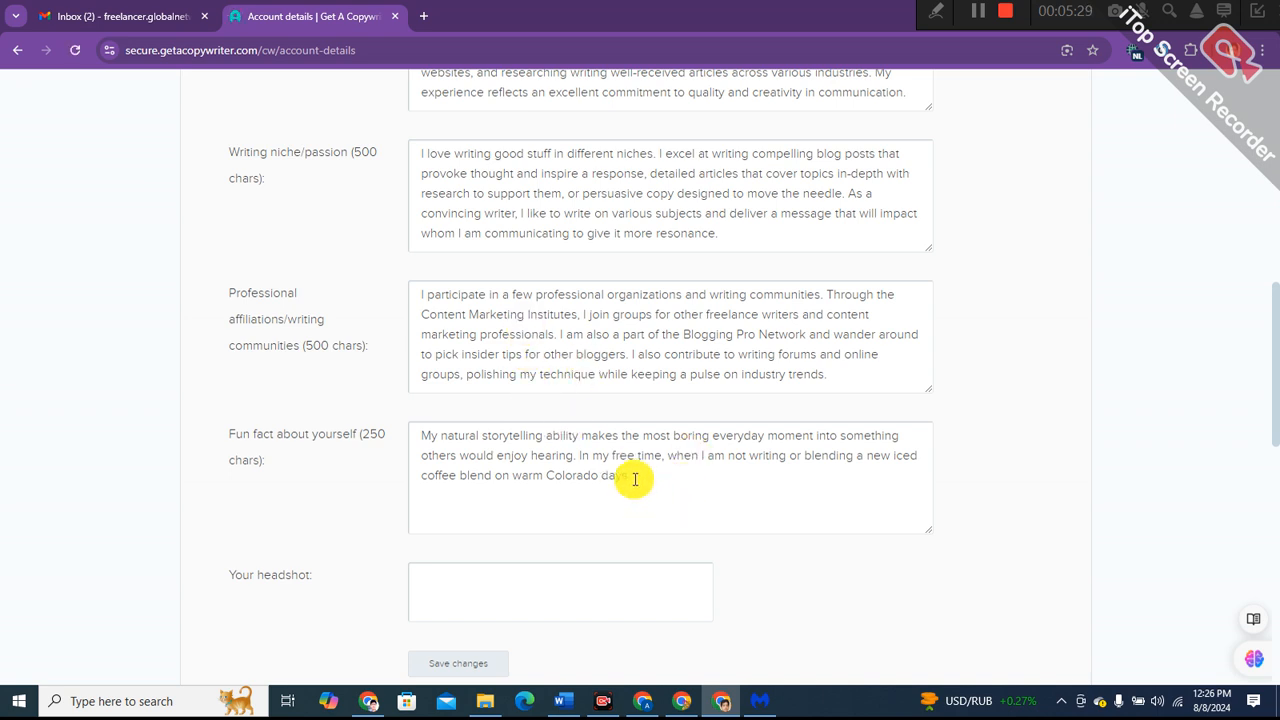
scroll(640, 462, "down", 5)
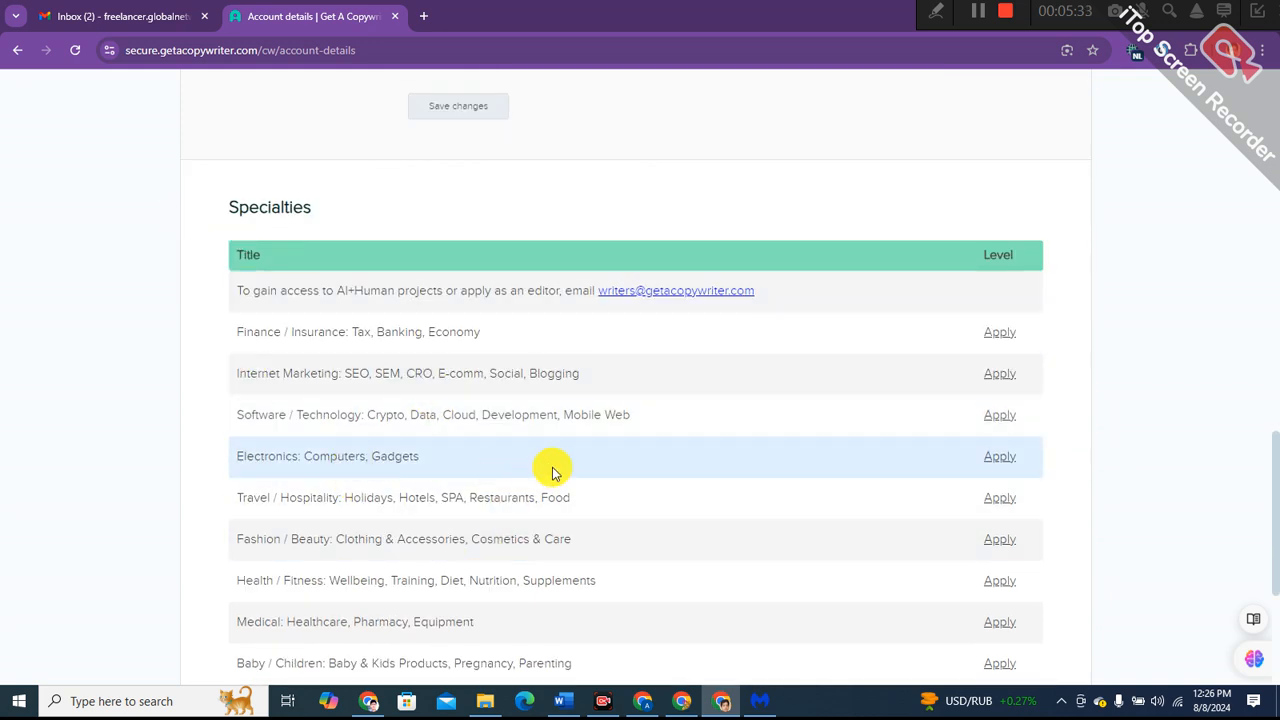
scroll(551, 470, "up", 2)
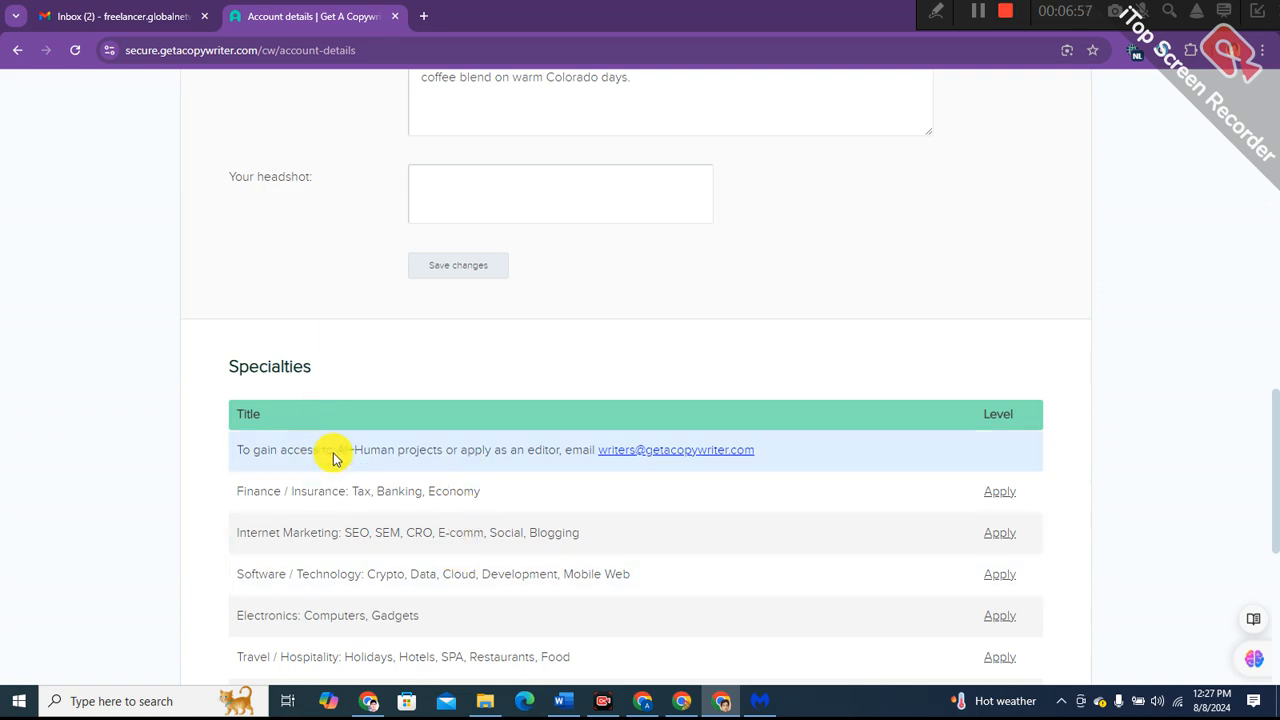
scroll(330, 455, "down", 1)
scroll(330, 457, "up", 1)
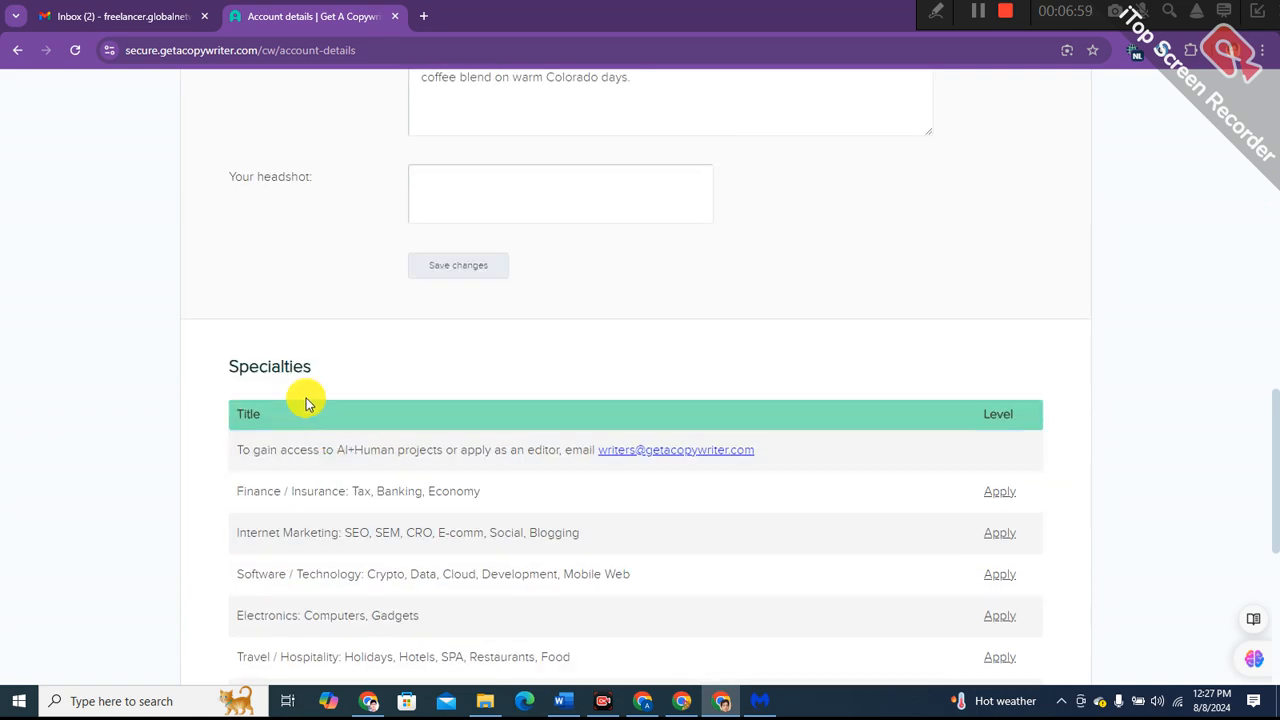
scroll(320, 420, "down", 1)
scroll(337, 440, "up", 3)
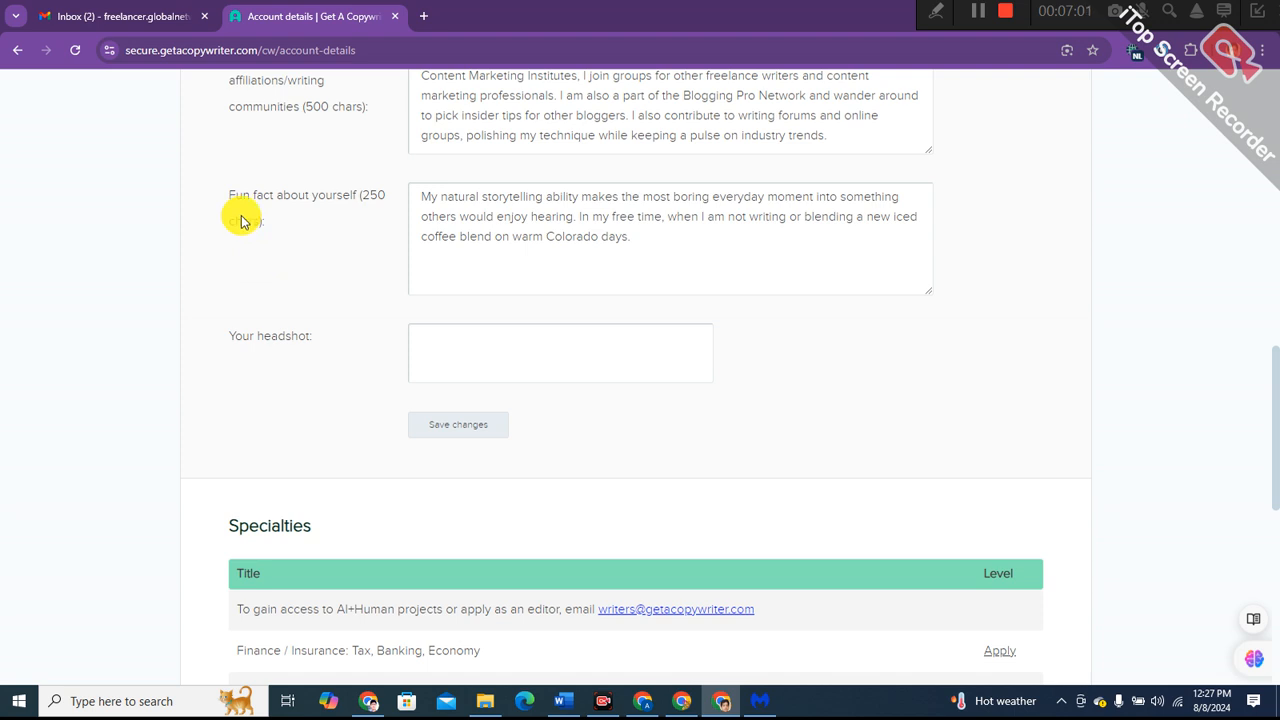
scroll(340, 570, "down", 2)
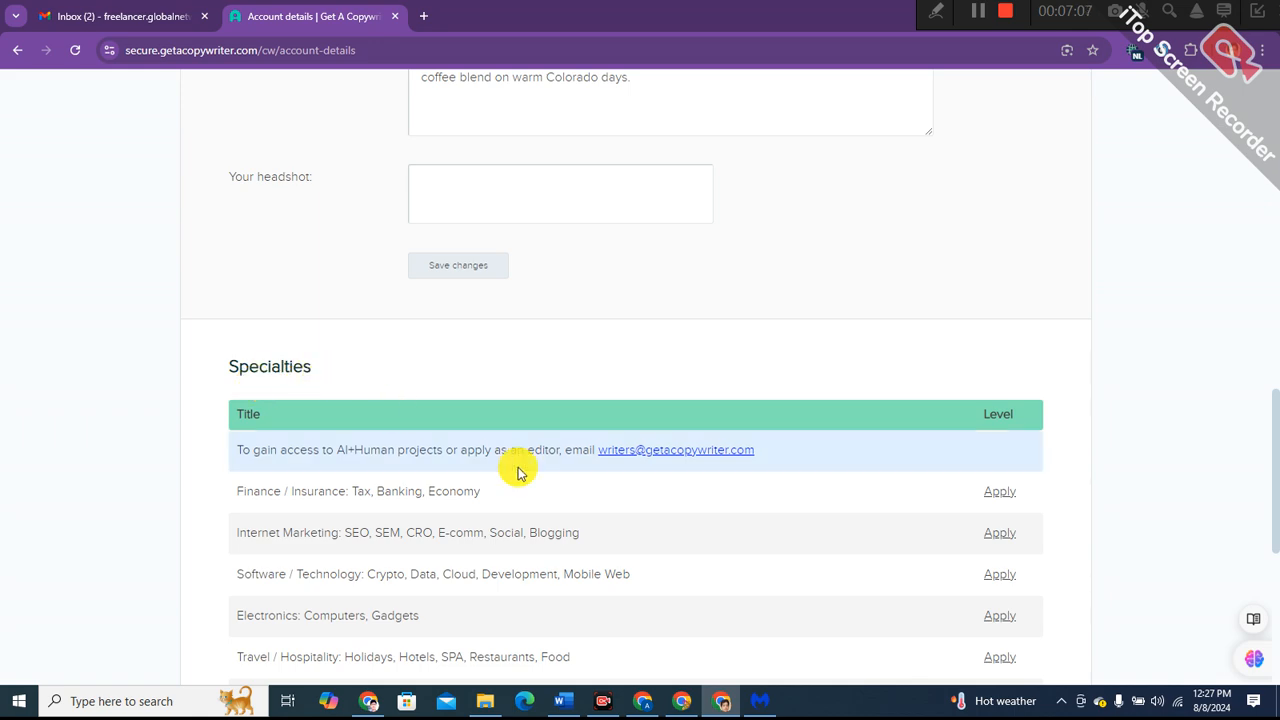
scroll(670, 540, "down", 5)
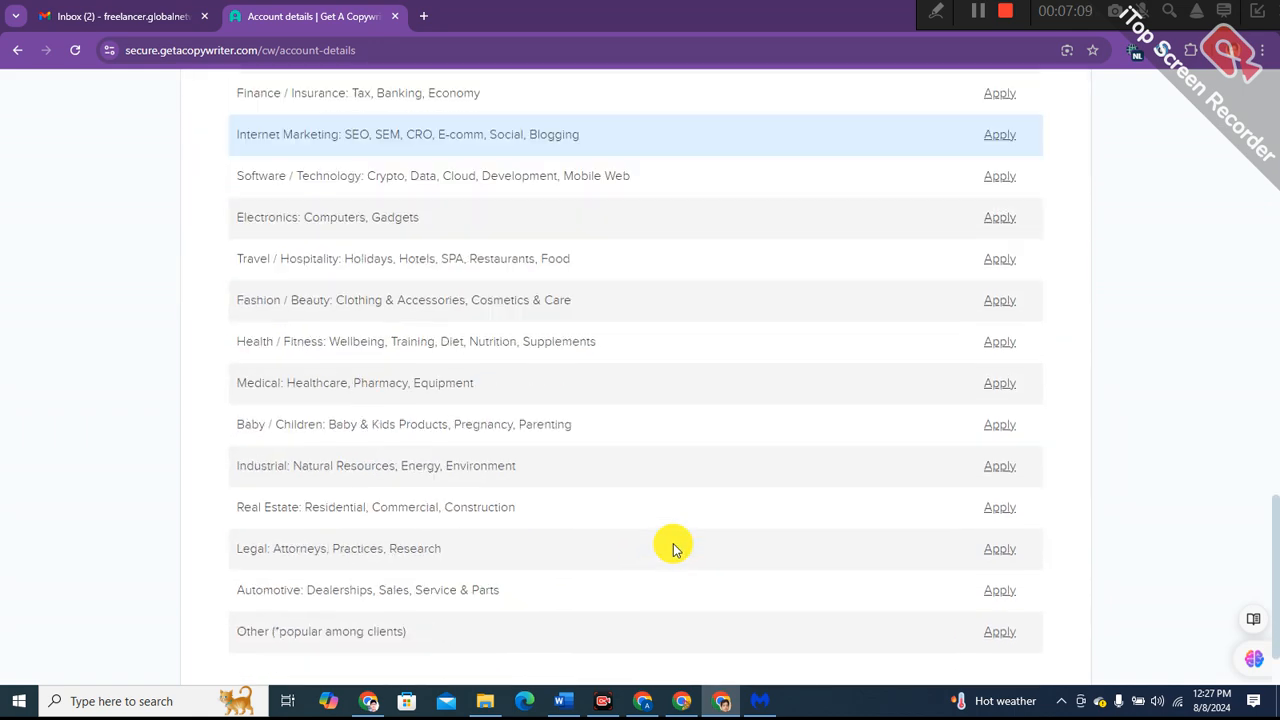
scroll(535, 453, "up", 2)
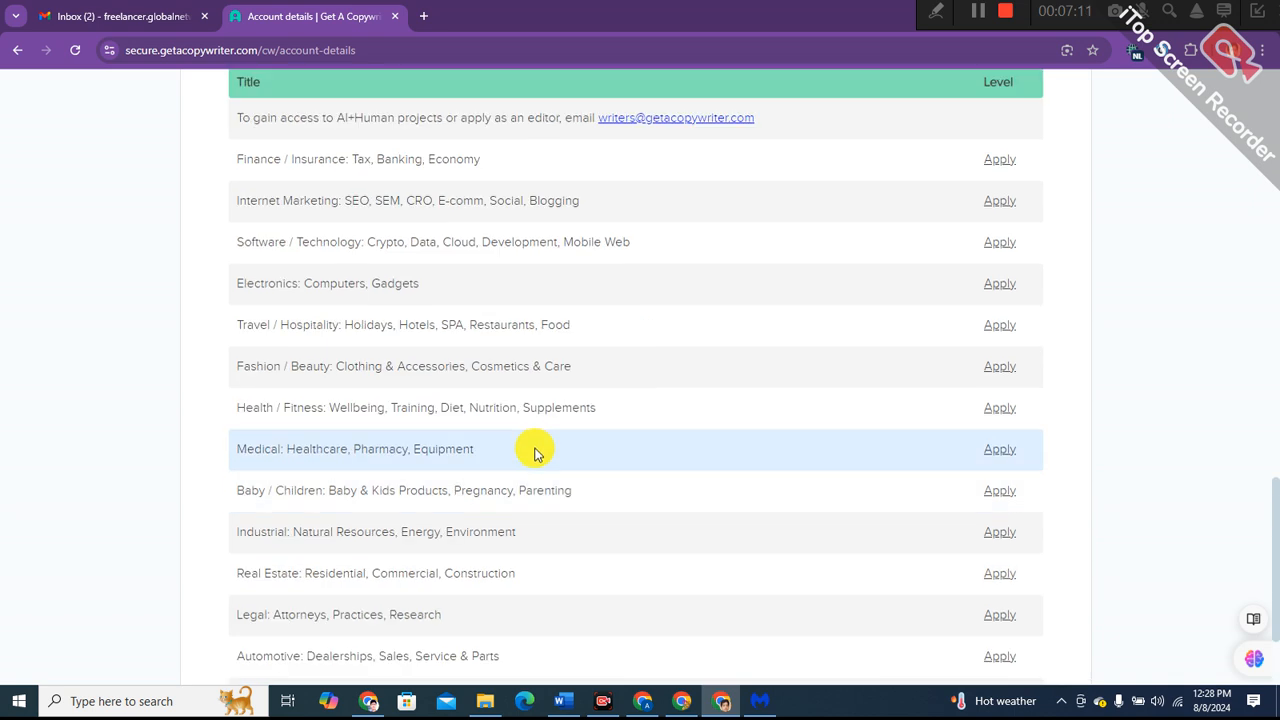
scroll(535, 453, "up", 2)
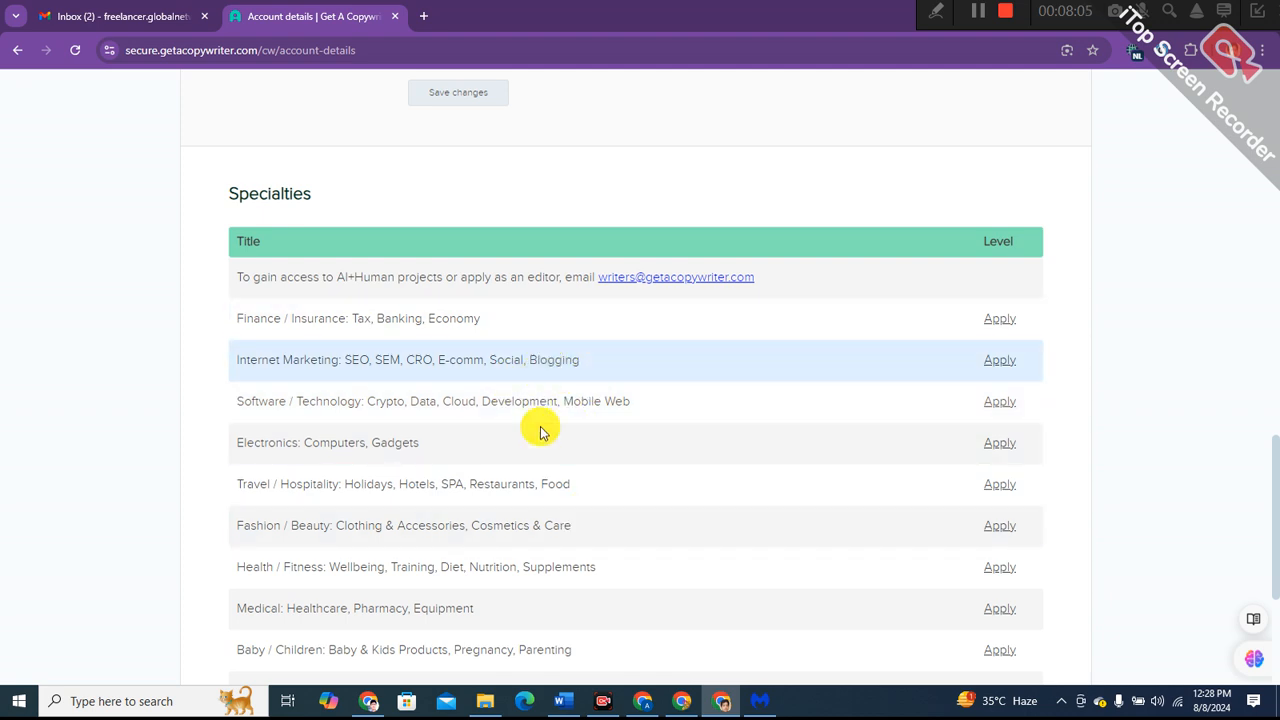
- Open the specialty application for Baby / Children
scroll(571, 486, "down", 2)
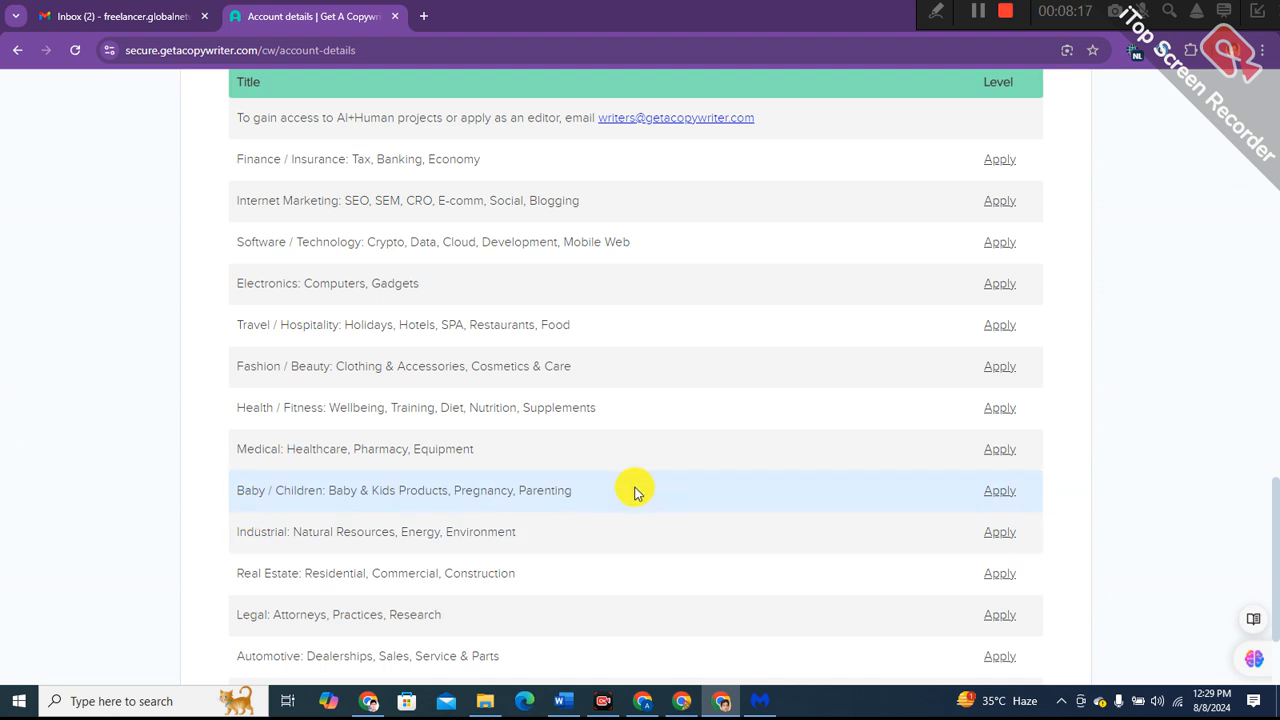
left_click(988, 496)
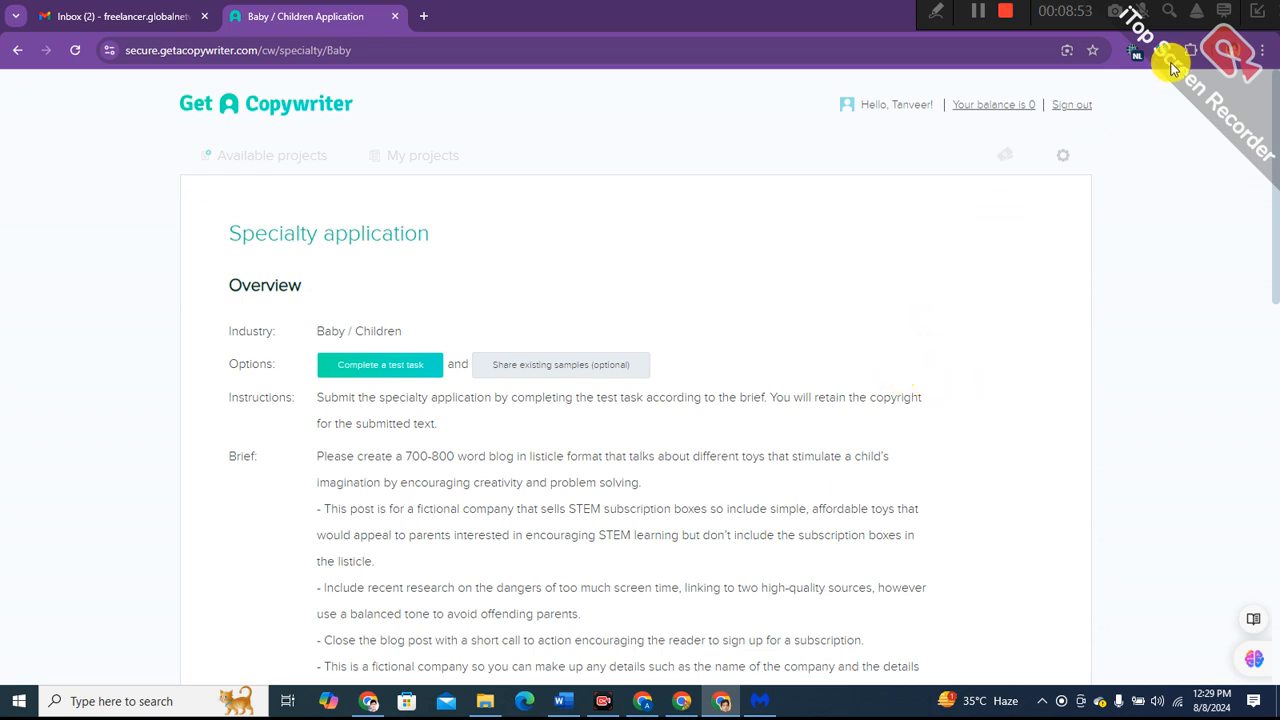
- Copy the instructions and full brief text of the Baby / Children test task, down to the voice requirement
scroll(600, 500, "down", 1)
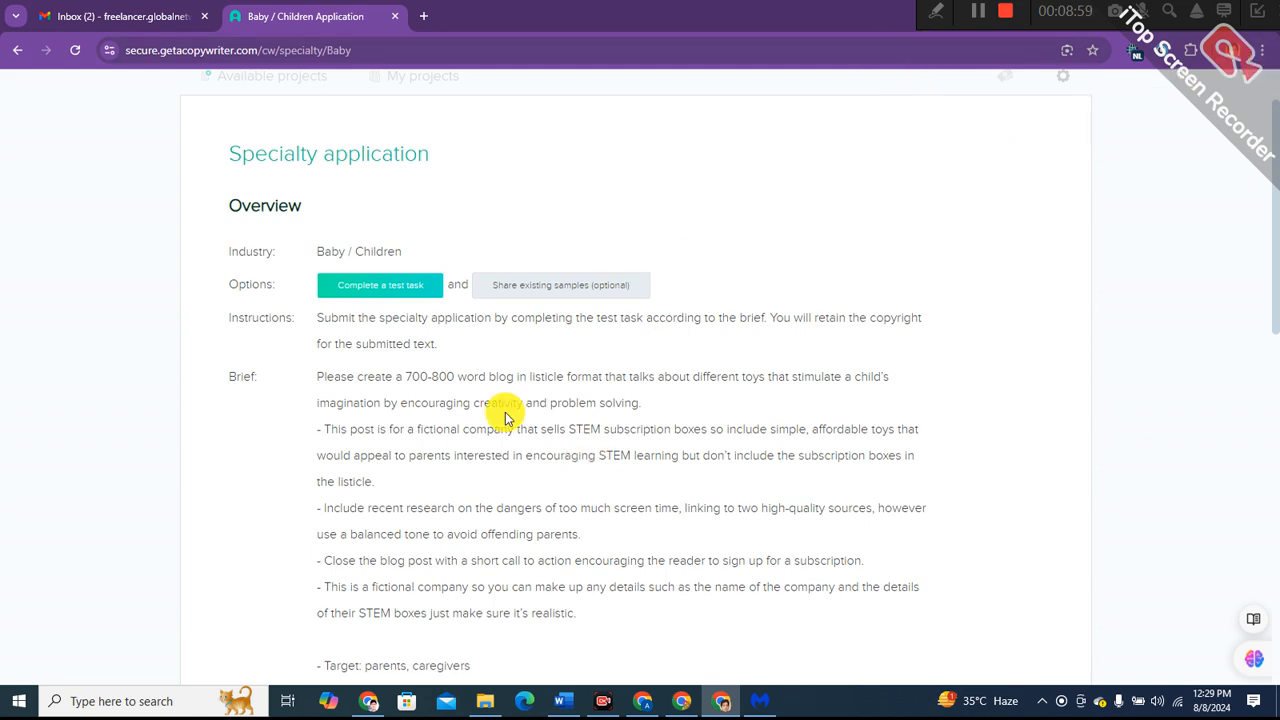
scroll(471, 429, "down", 2)
scroll(471, 423, "up", 3)
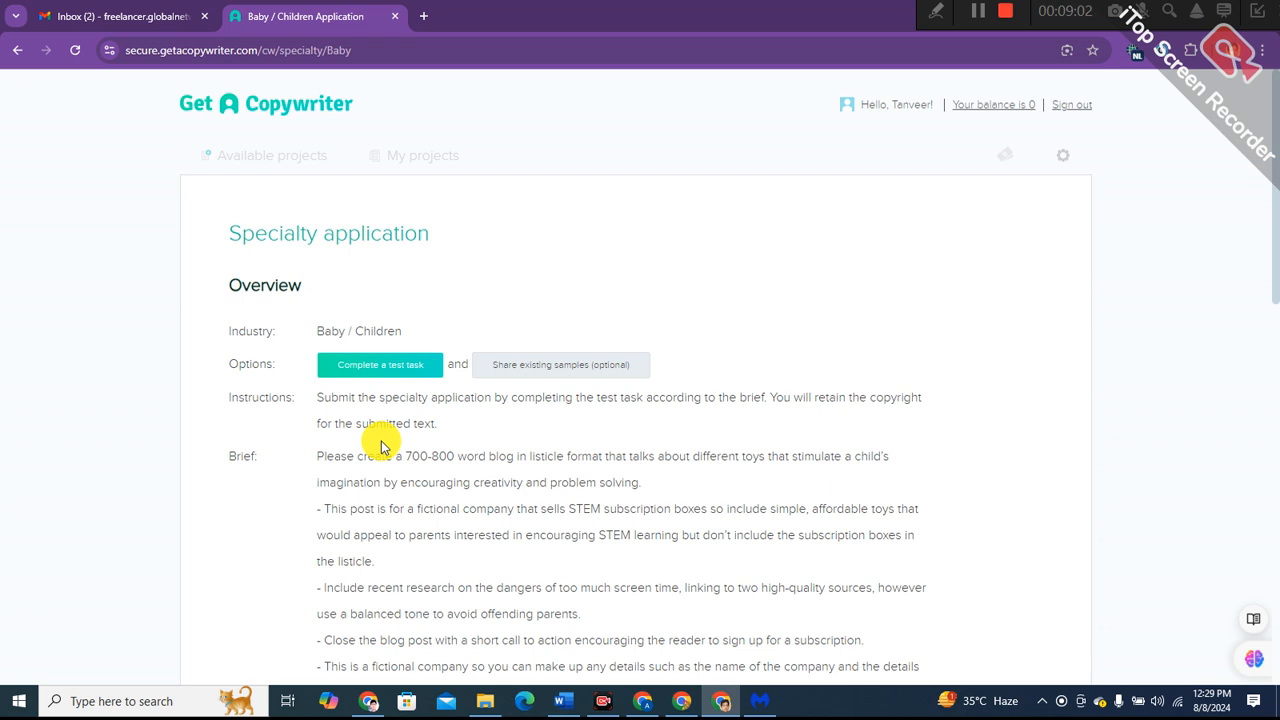
scroll(318, 243, "down", 2)
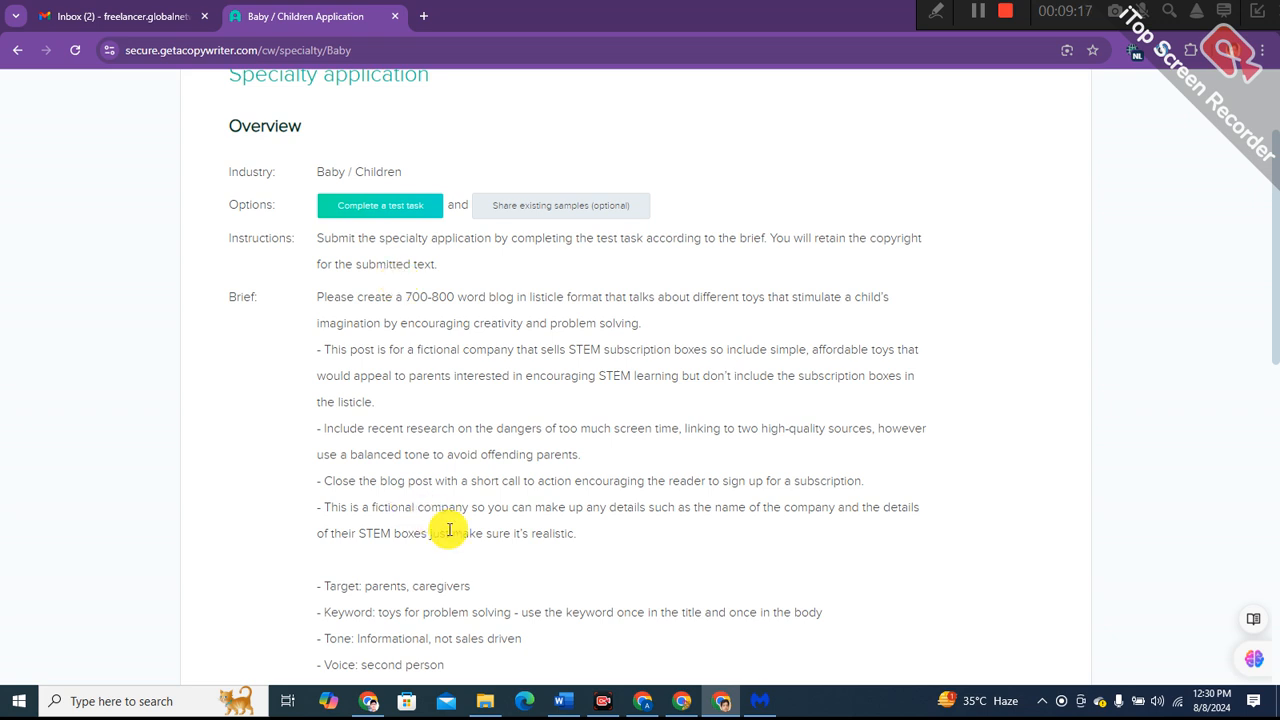
scroll(449, 530, "down", 1)
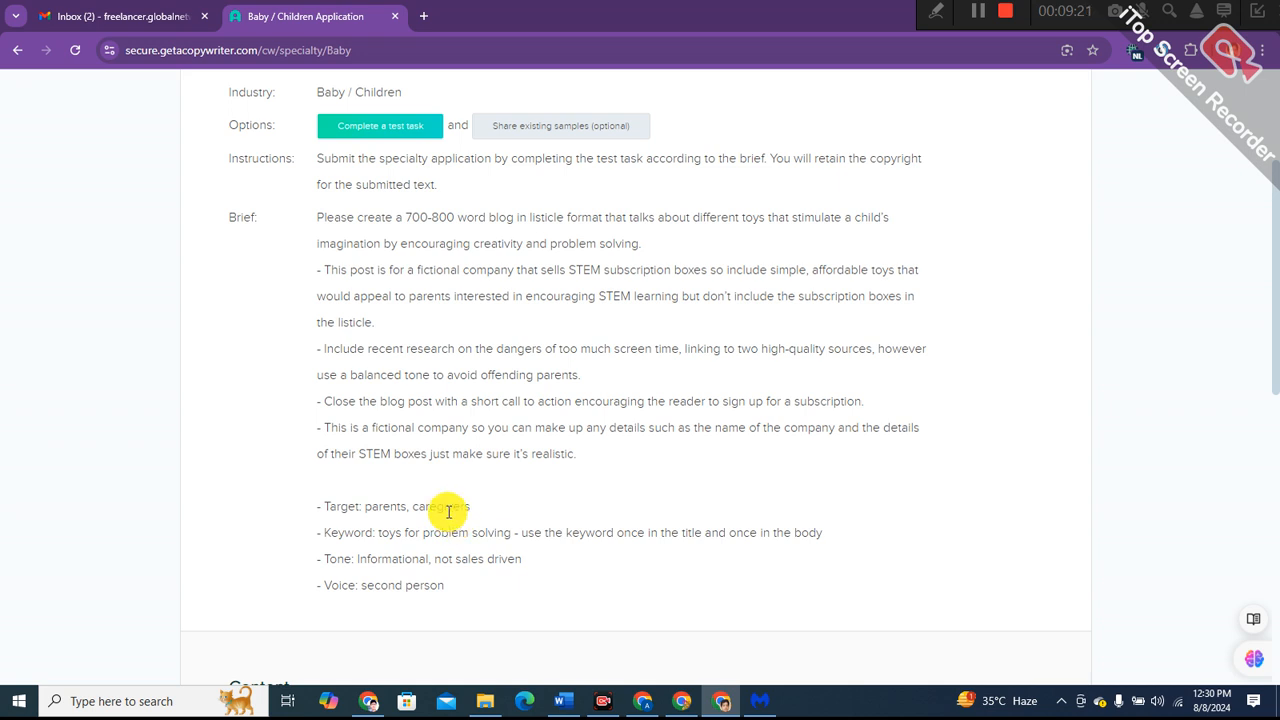
scroll(449, 512, "up", 1)
left_click_drag(318, 239, 449, 317)
scroll(465, 512, "down", 3)
right_click(440, 266)
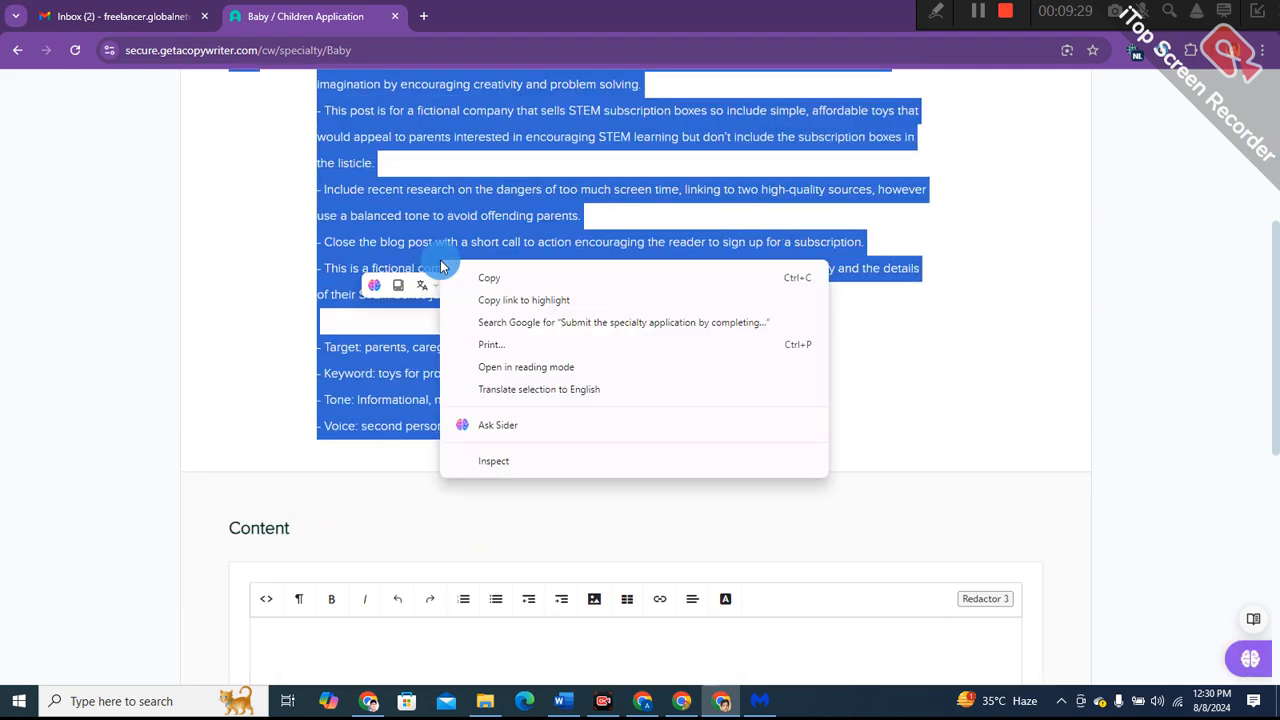
left_click(475, 277)
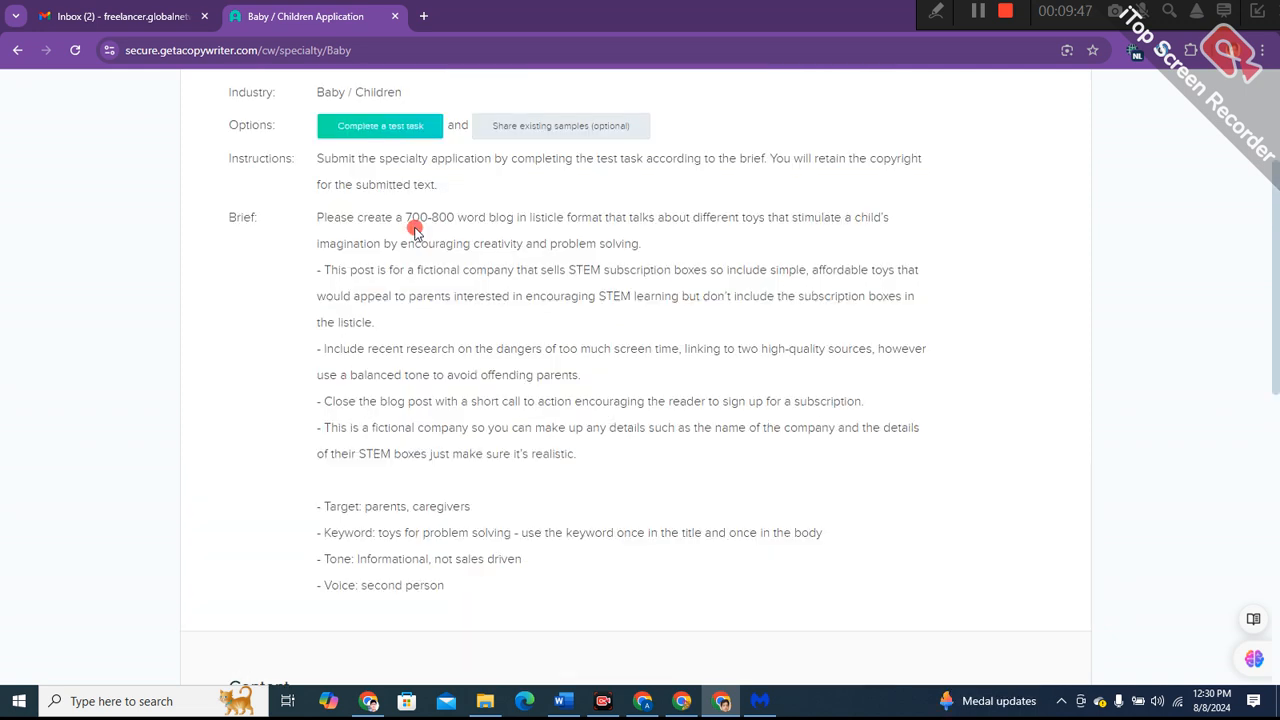
- Read the test task brief's requirements for word count, content, target audience, keyword, tone and voice
left_click(414, 228)
left_click(441, 220)
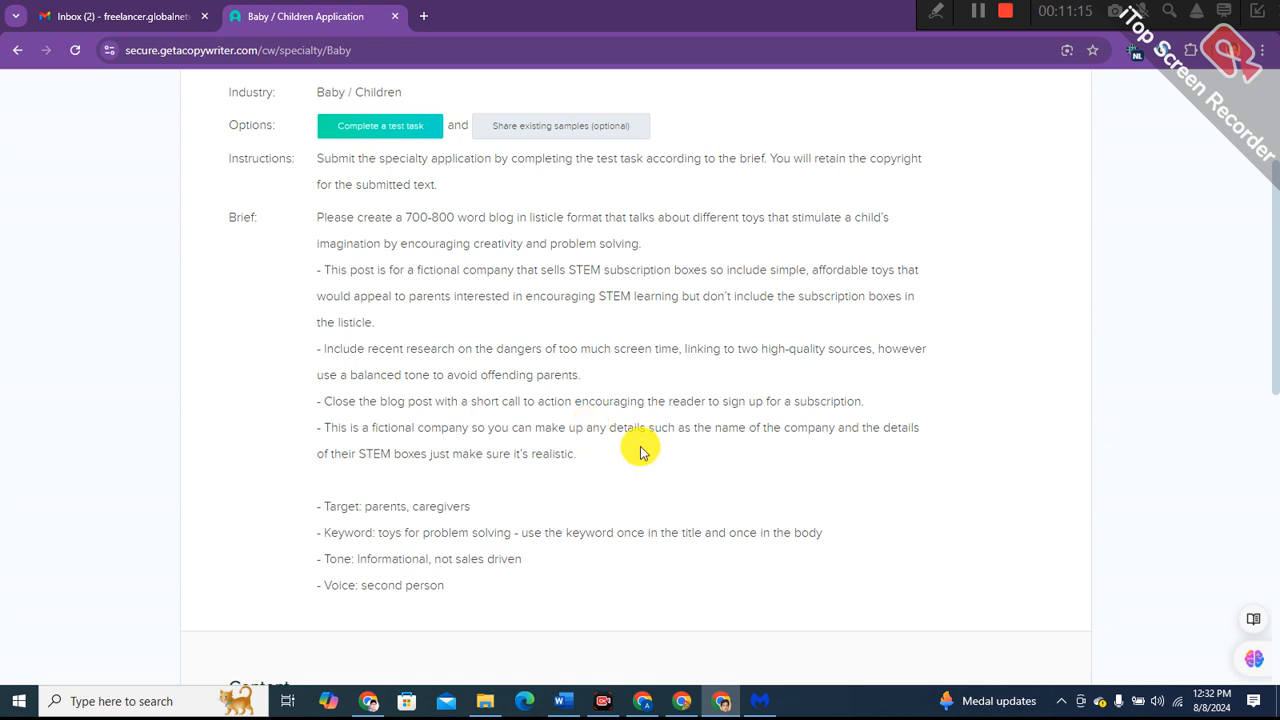
scroll(752, 400, "up", 1)
scroll(755, 413, "down", 1)
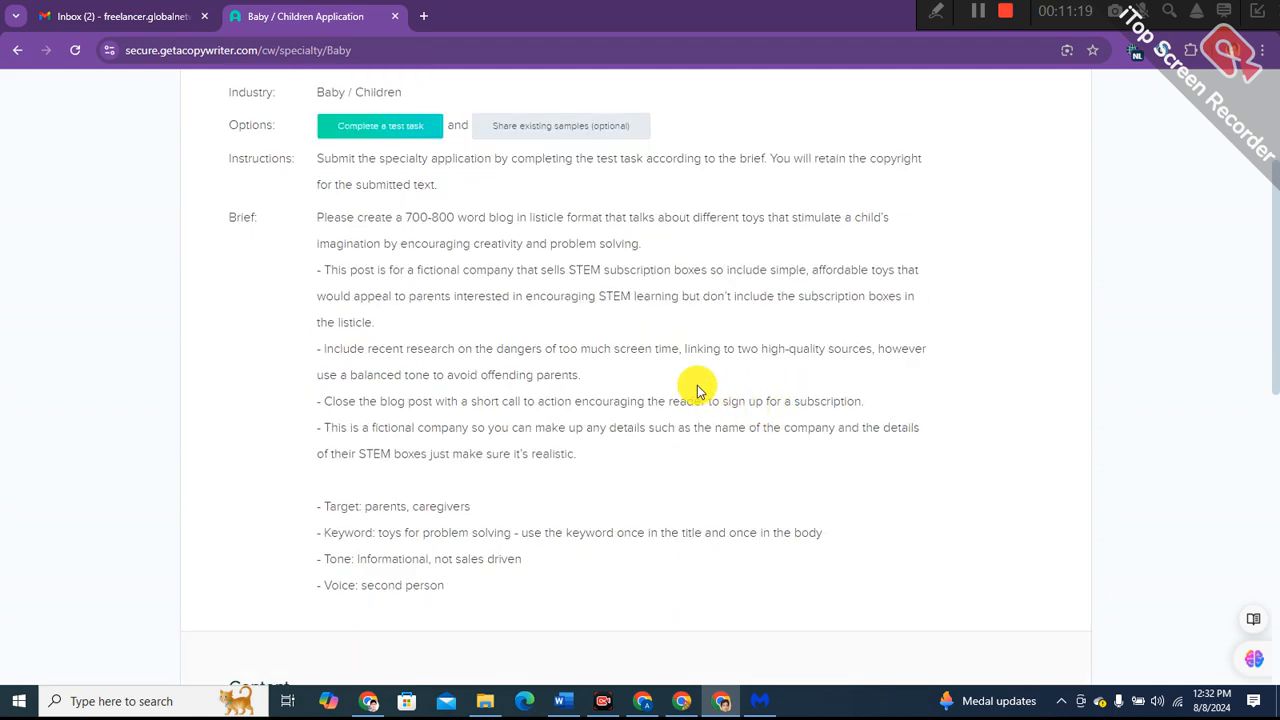
scroll(698, 390, "down", 1)
scroll(698, 390, "up", 1)
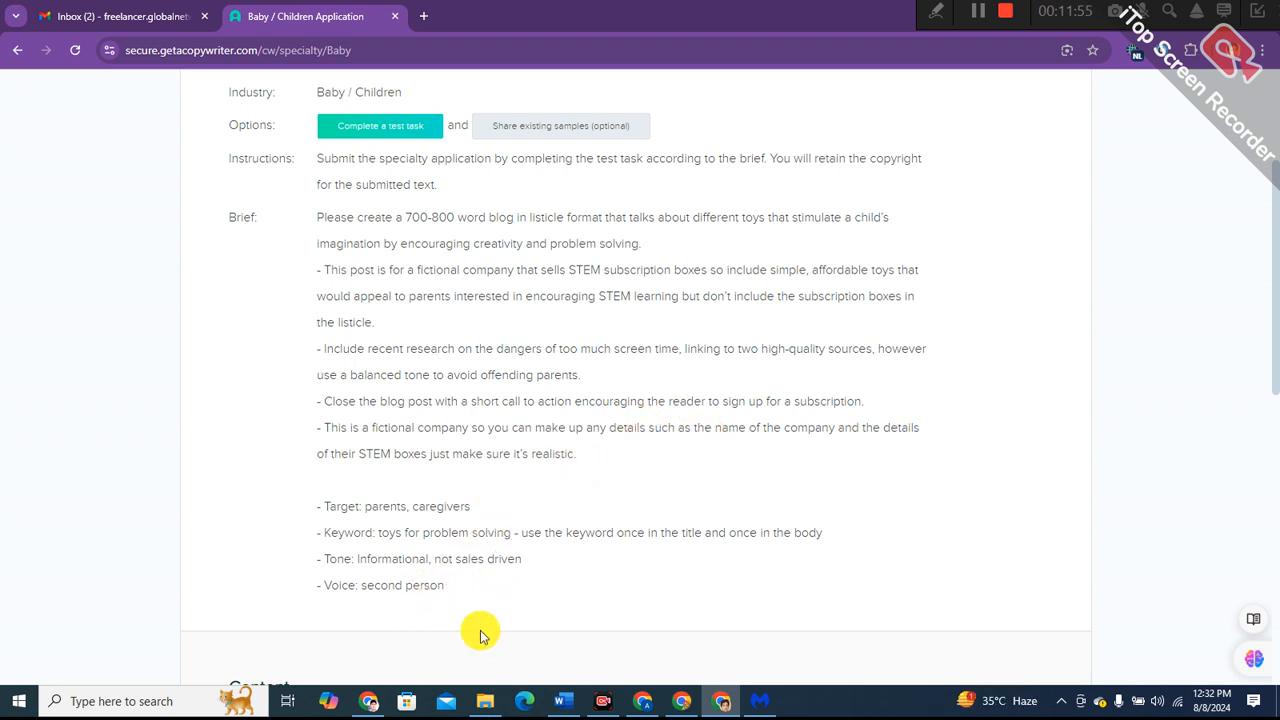
- Switch to the browser window with Grammarly open and search Google for "Ai detectors" in a new tab
mouse_move(370, 706)
left_click(366, 635)
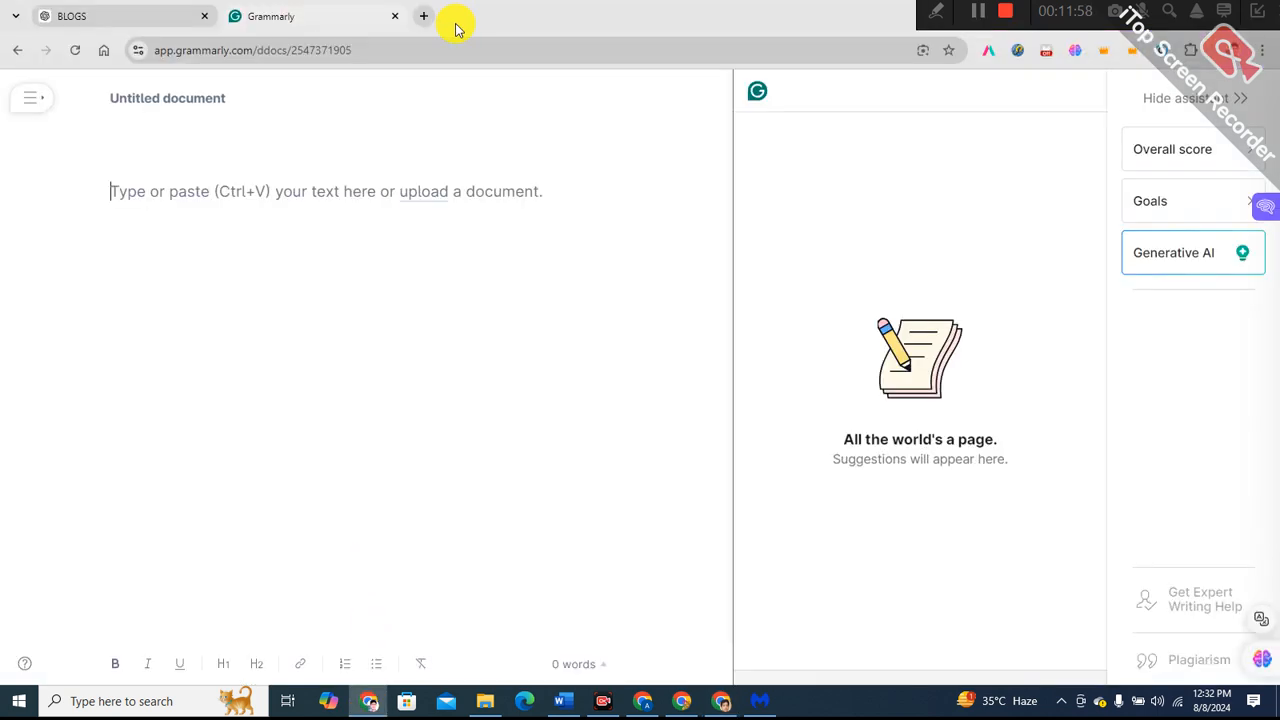
left_click(425, 17)
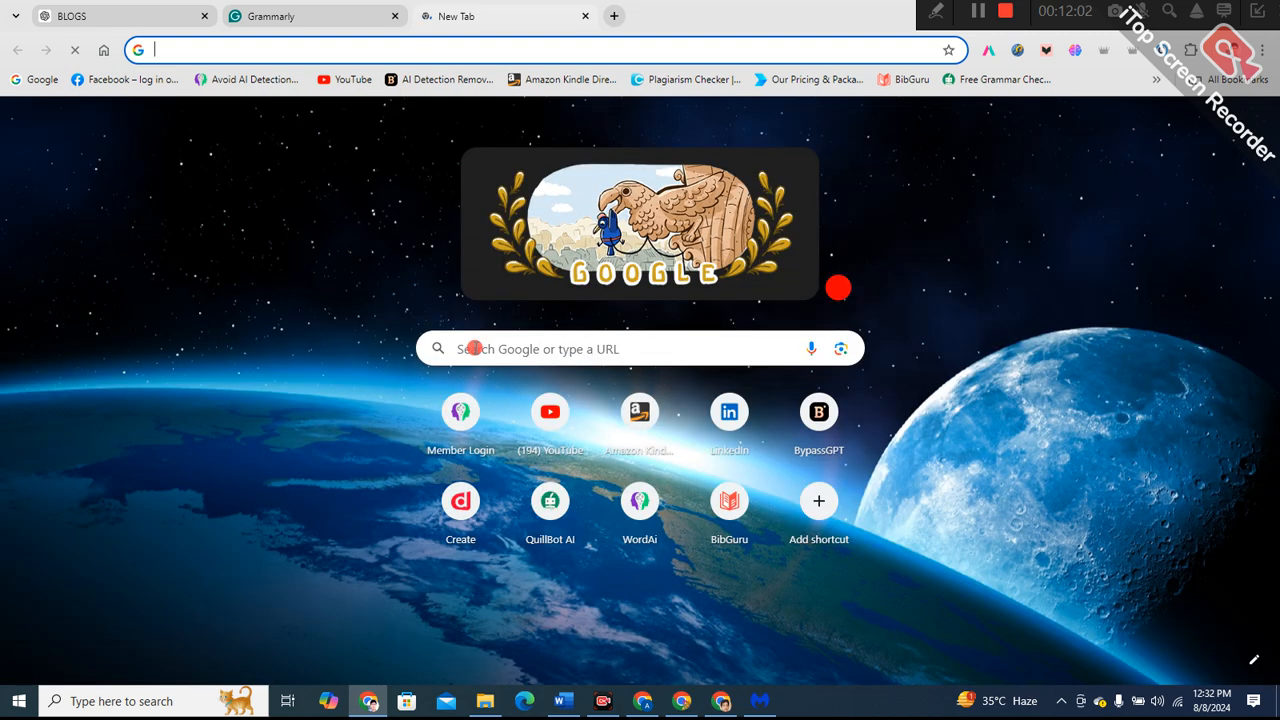
left_click(471, 347)
type("A")
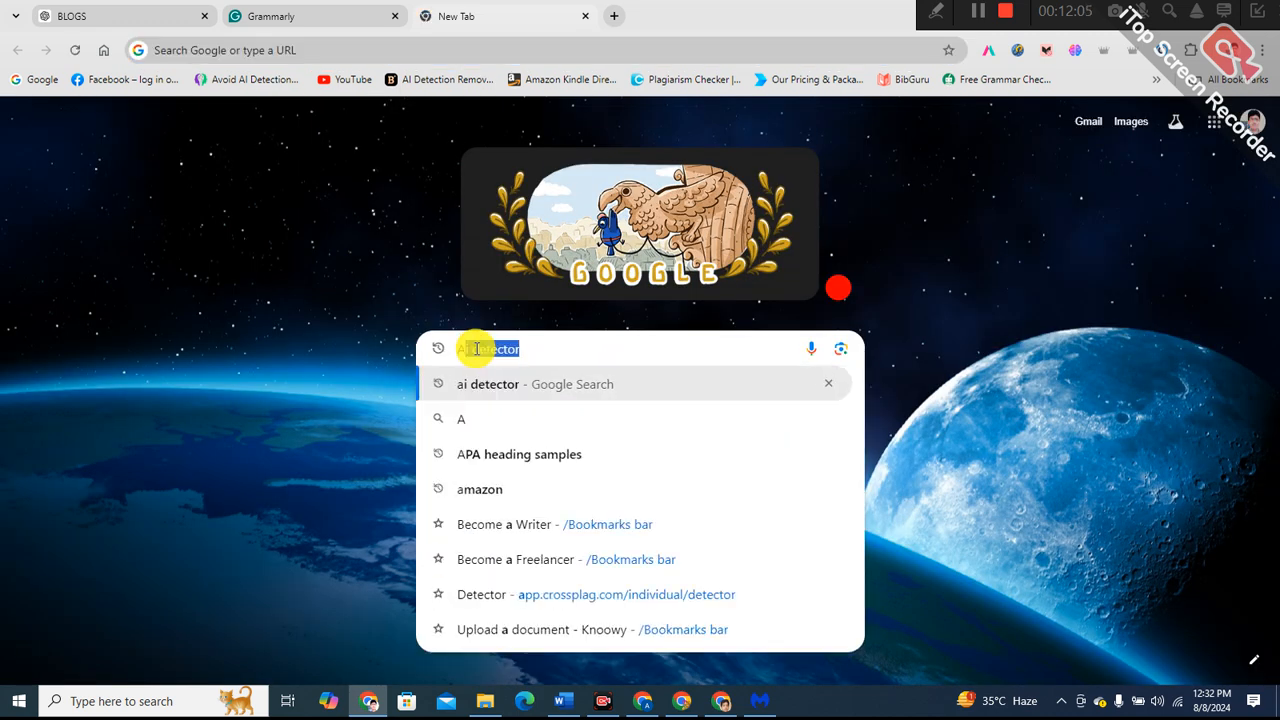
type("i detector")
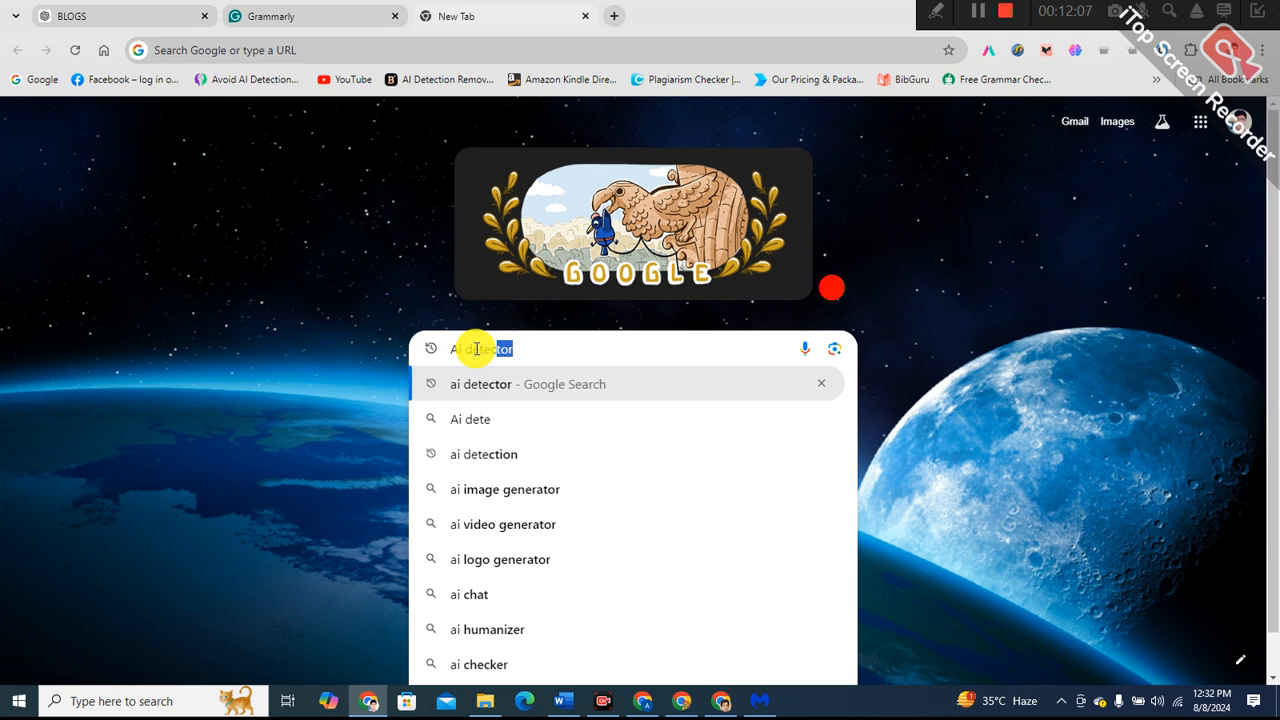
type("s")
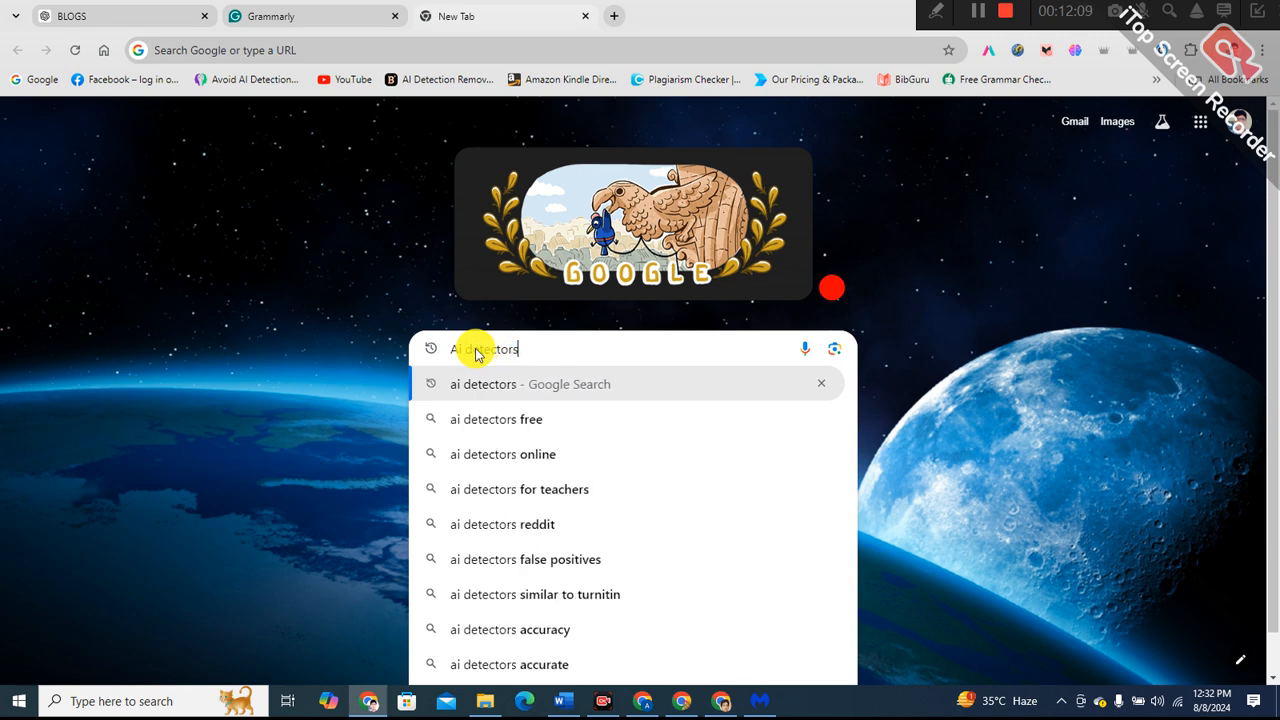
key("Return")
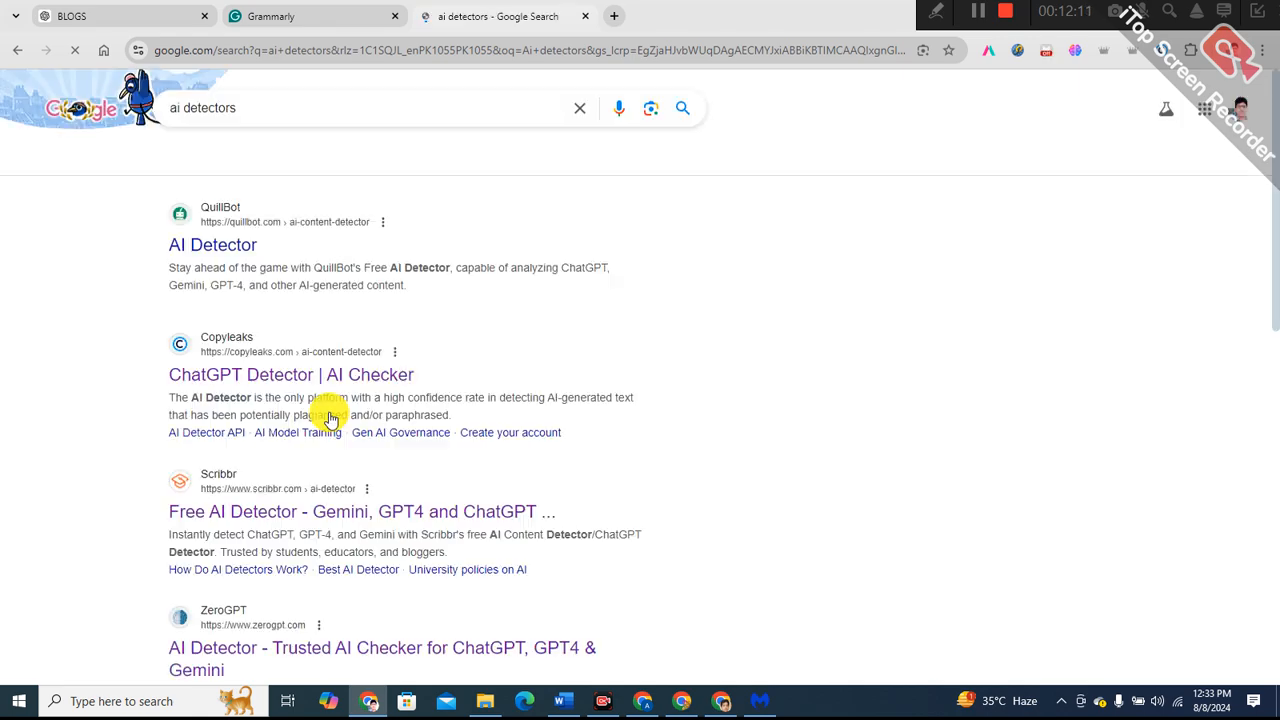
- Look through the search results for AI detector tools such as Copyleaks, Scribbr, ZeroGPT and GPTZero
scroll(336, 441, "down", 1)
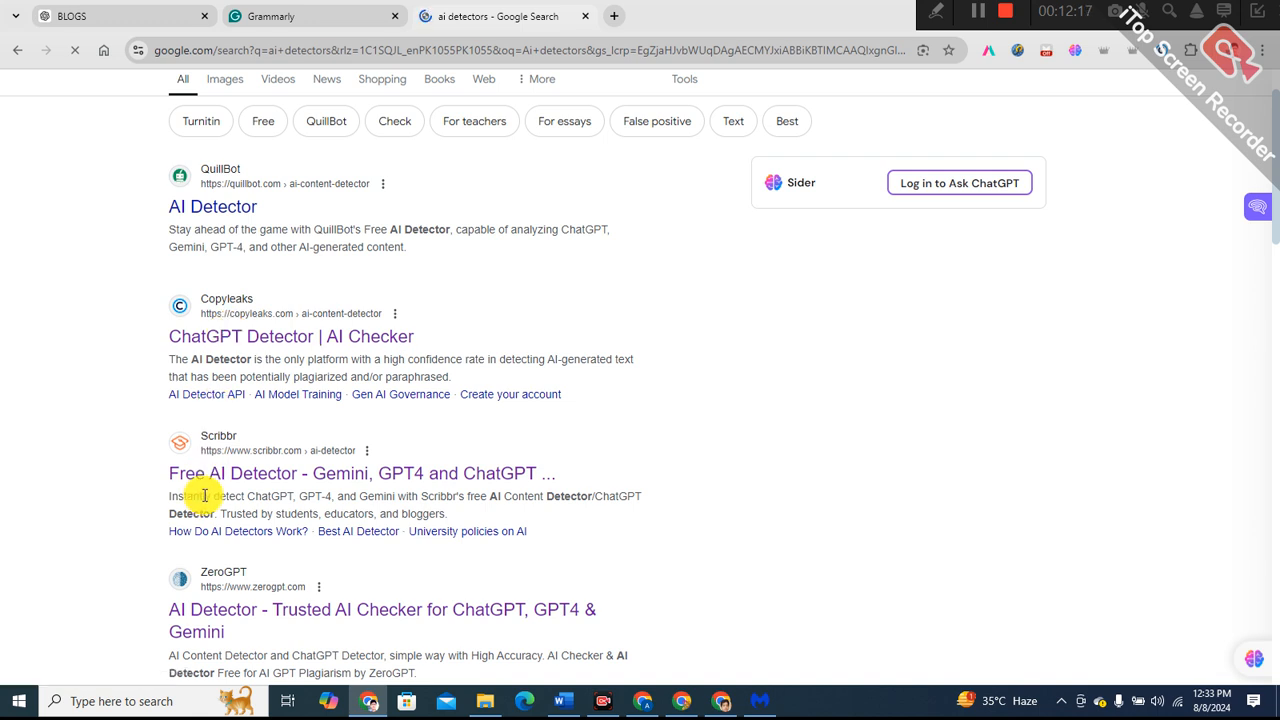
scroll(238, 557, "down", 2)
scroll(238, 557, "down", 1)
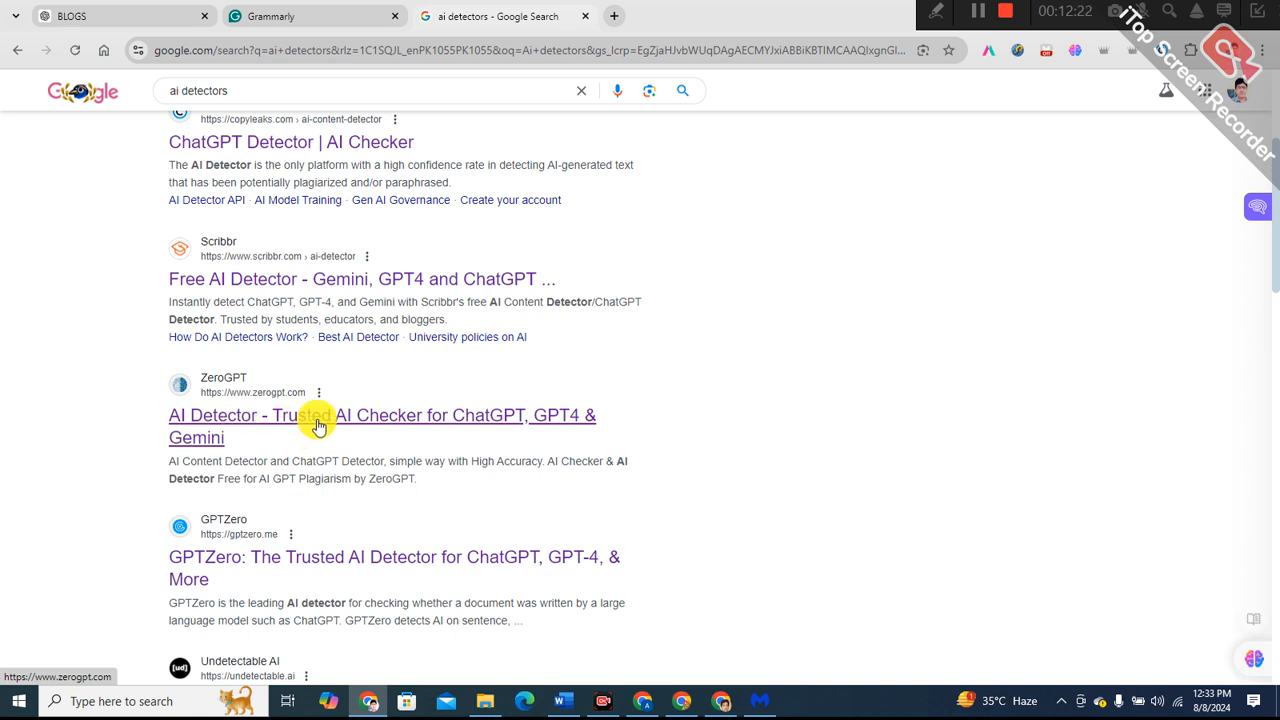
scroll(318, 425, "down", 1)
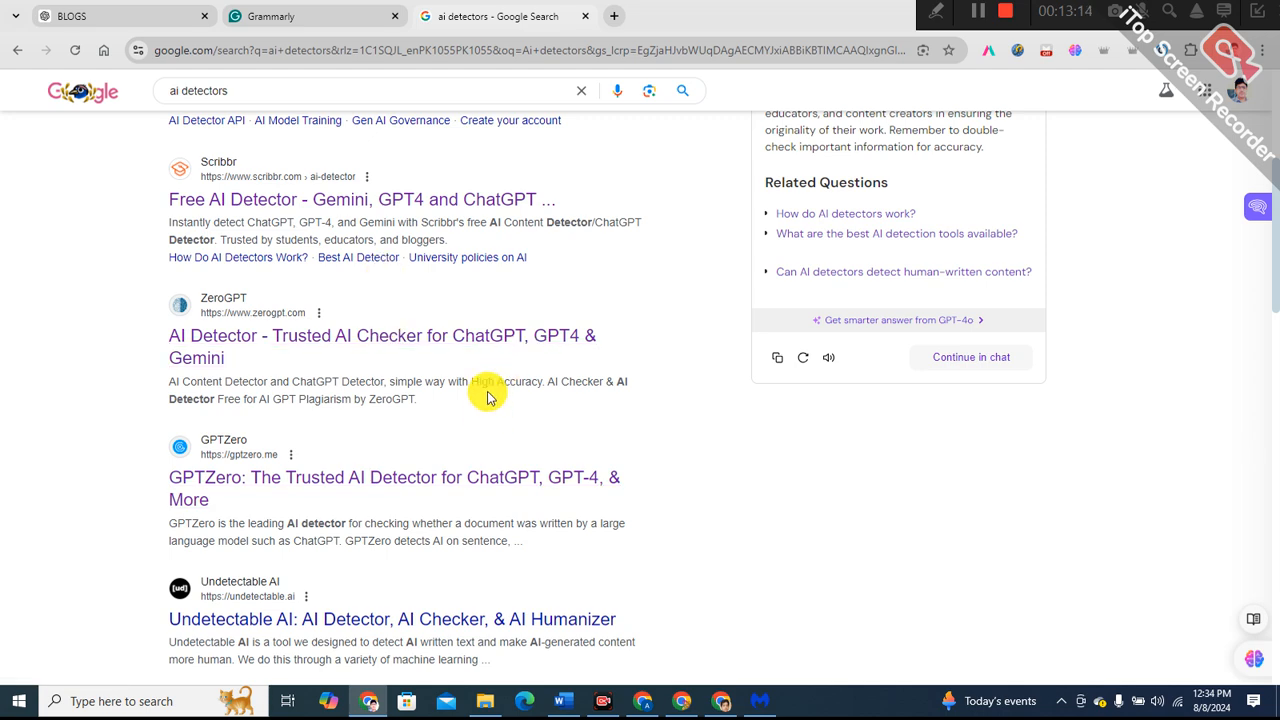
scroll(487, 397, "up", 1)
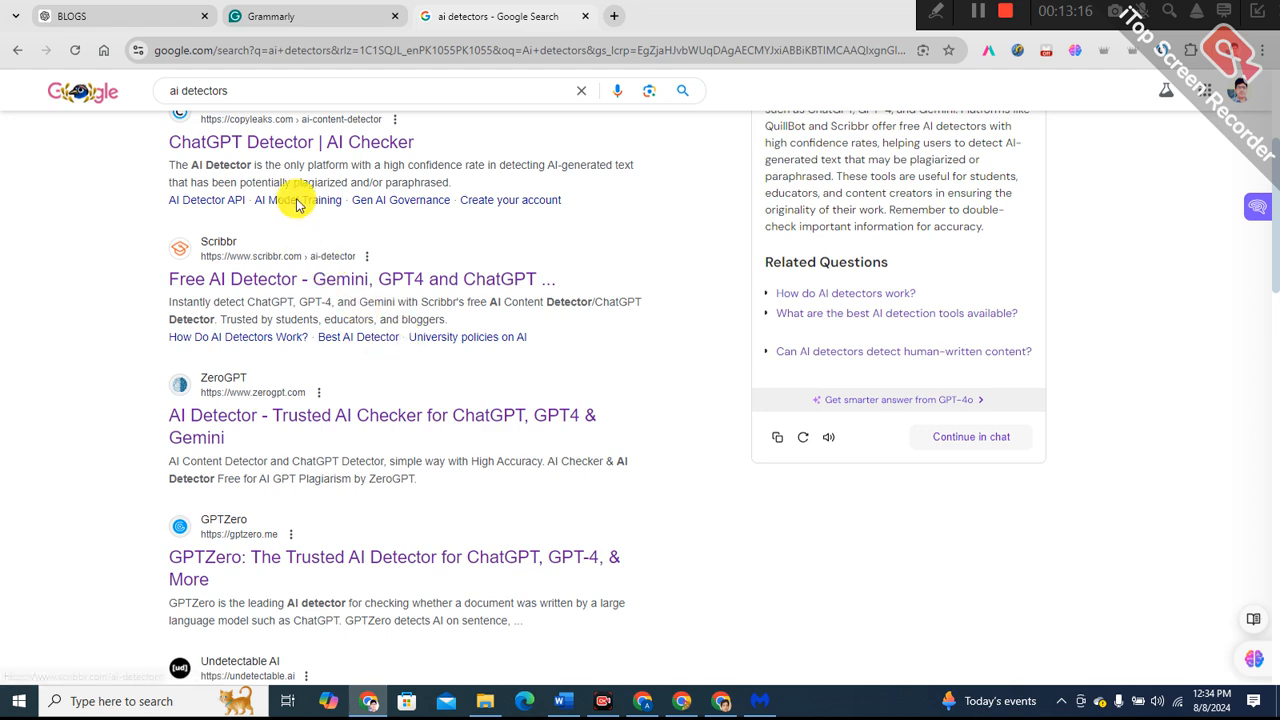
scroll(449, 418, "down", 1)
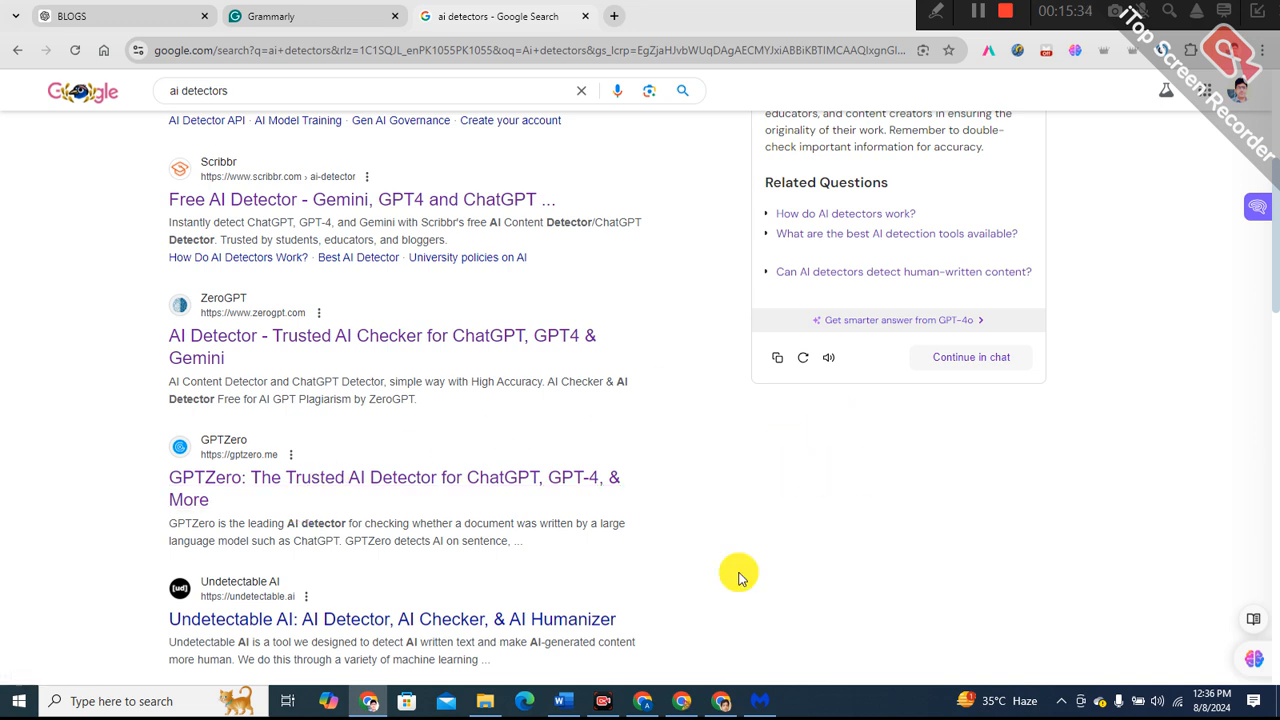
- Return to the Baby / Children application and place the cursor in the empty Content editor
left_click(722, 703)
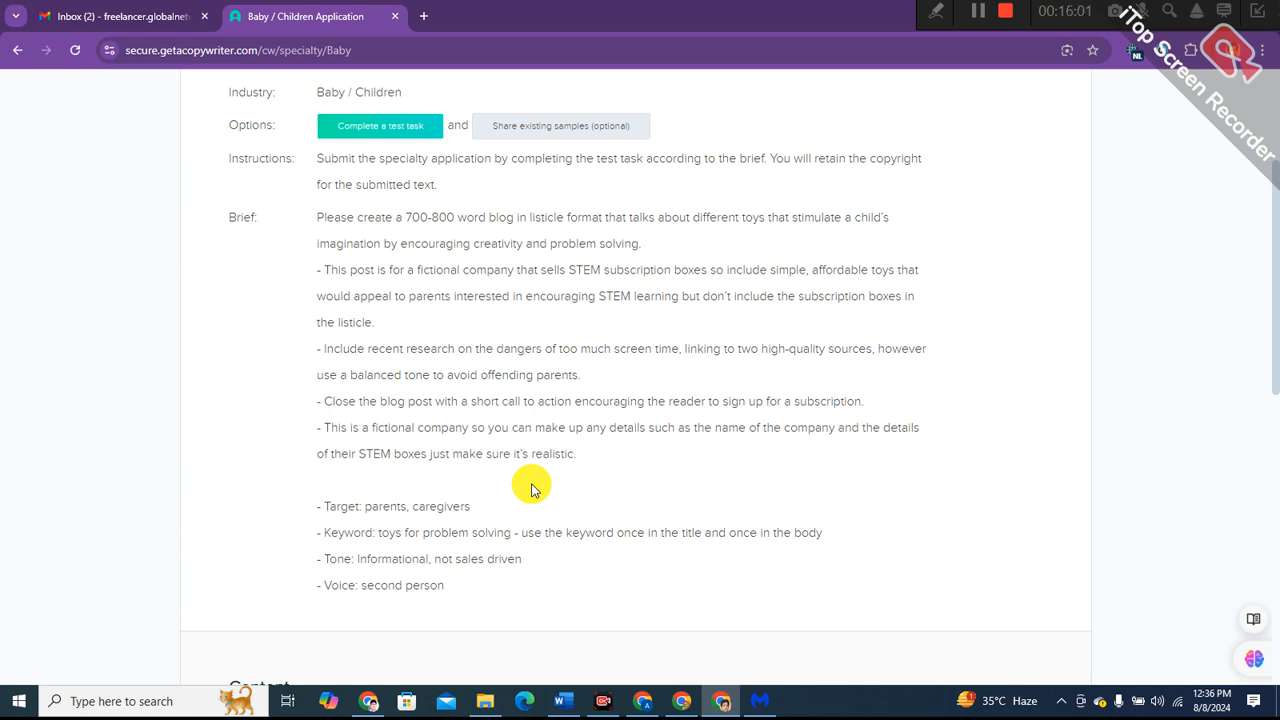
scroll(531, 488, "down", 4)
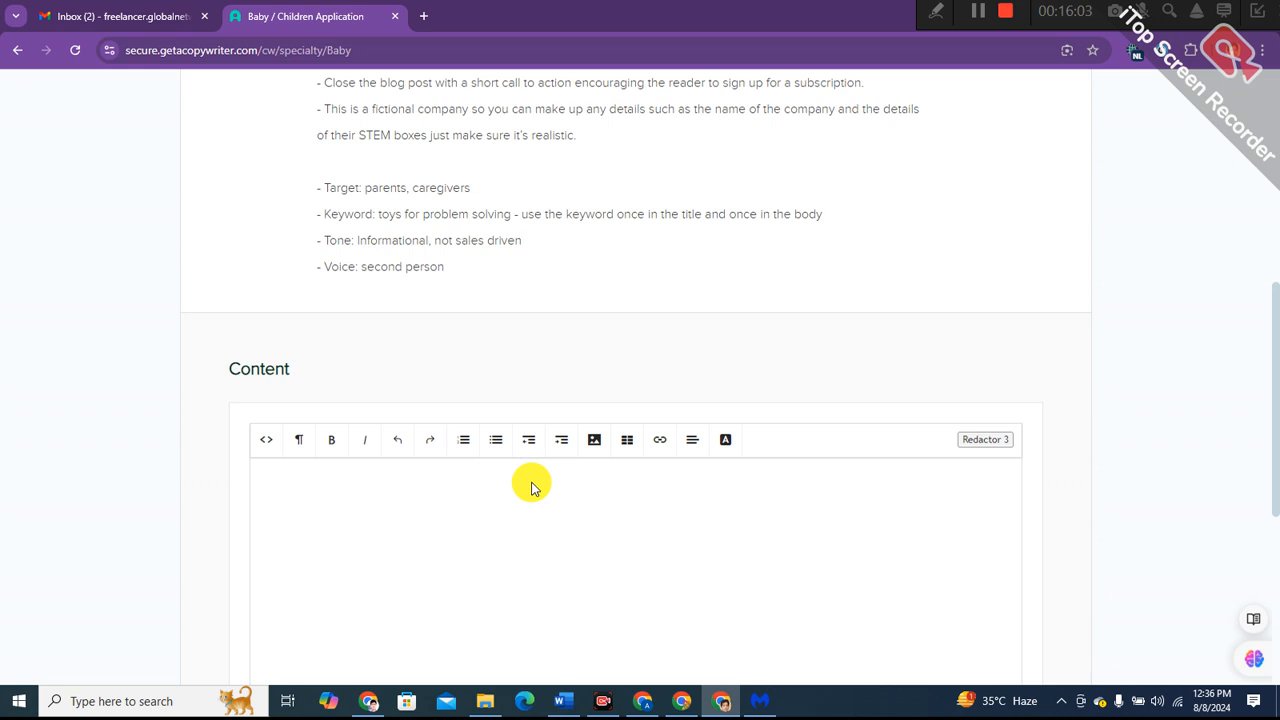
left_click(329, 406)
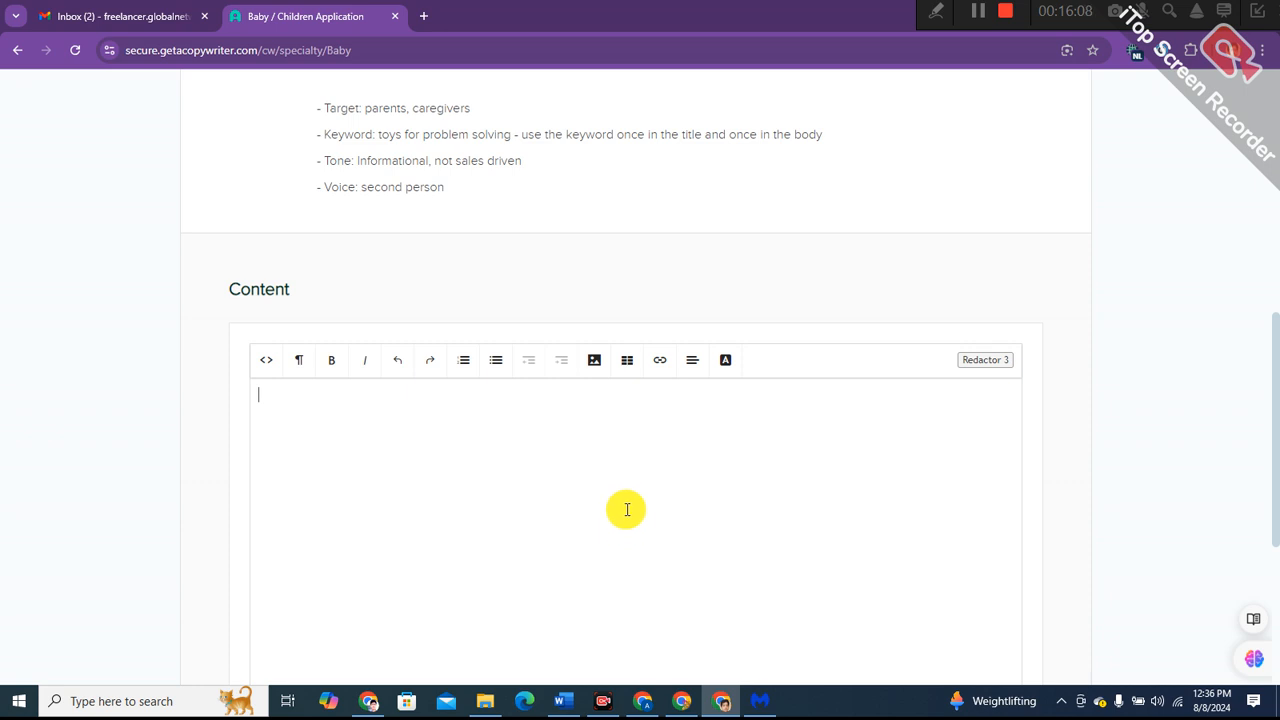
- Switch to the BABYKIDS PRODUCTS document in Word and review the article's title, introduction, first section and images
left_click(563, 703)
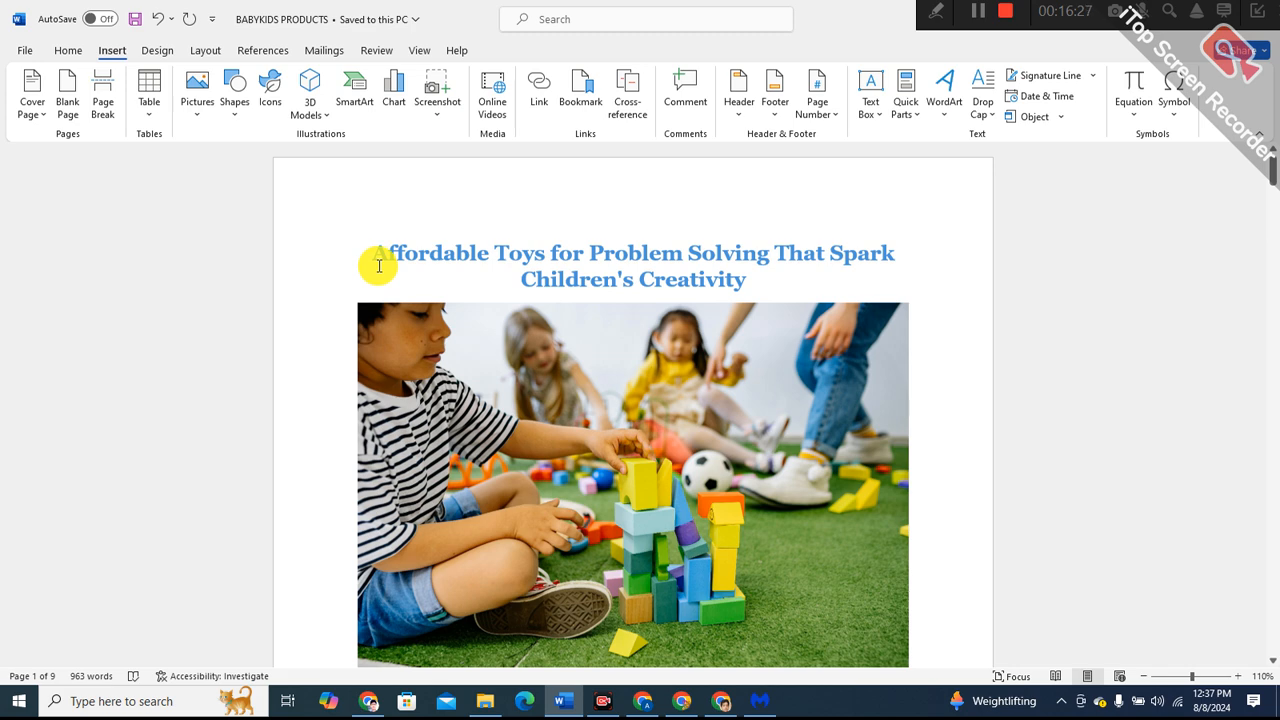
scroll(423, 394, "down", 4)
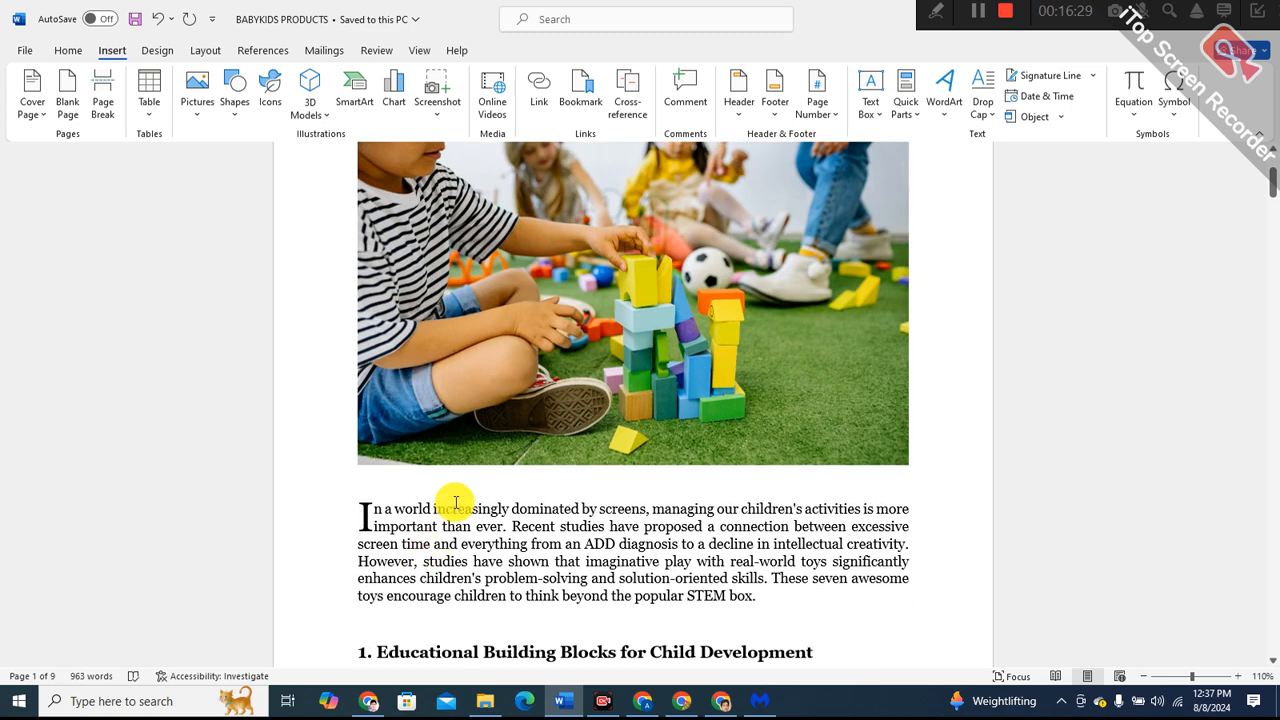
scroll(451, 503, "up", 1)
scroll(447, 492, "up", 1)
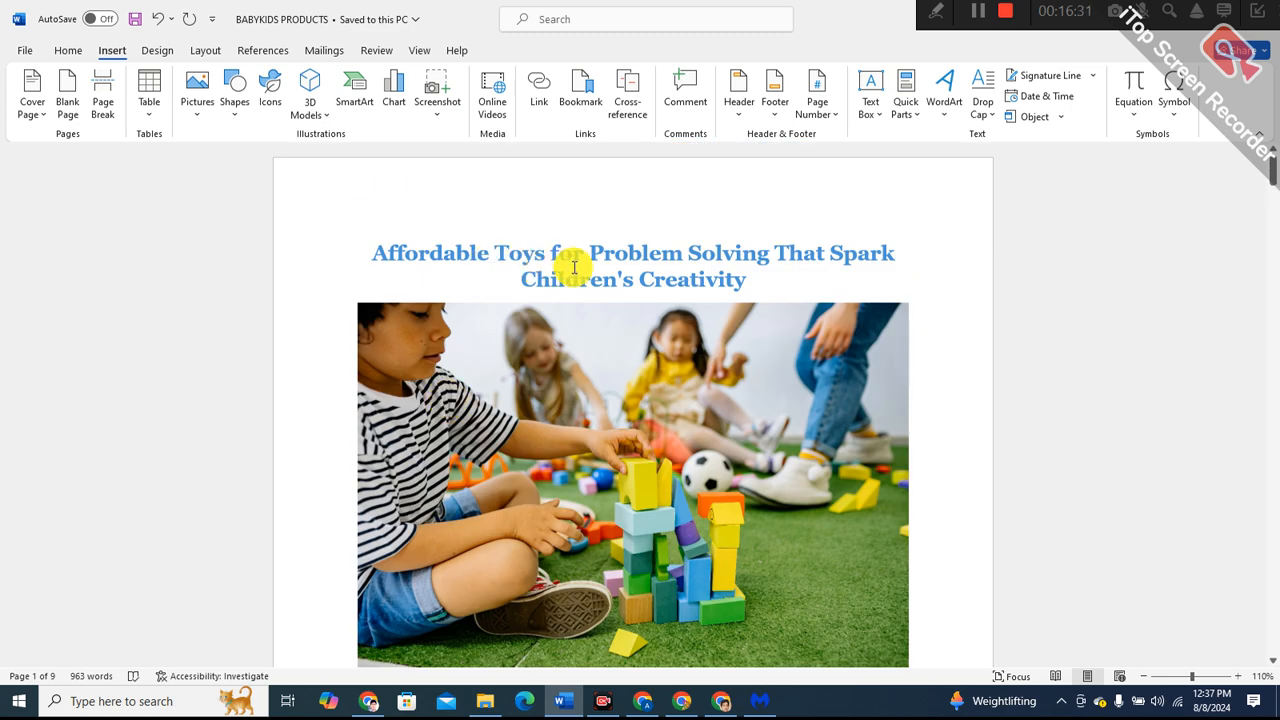
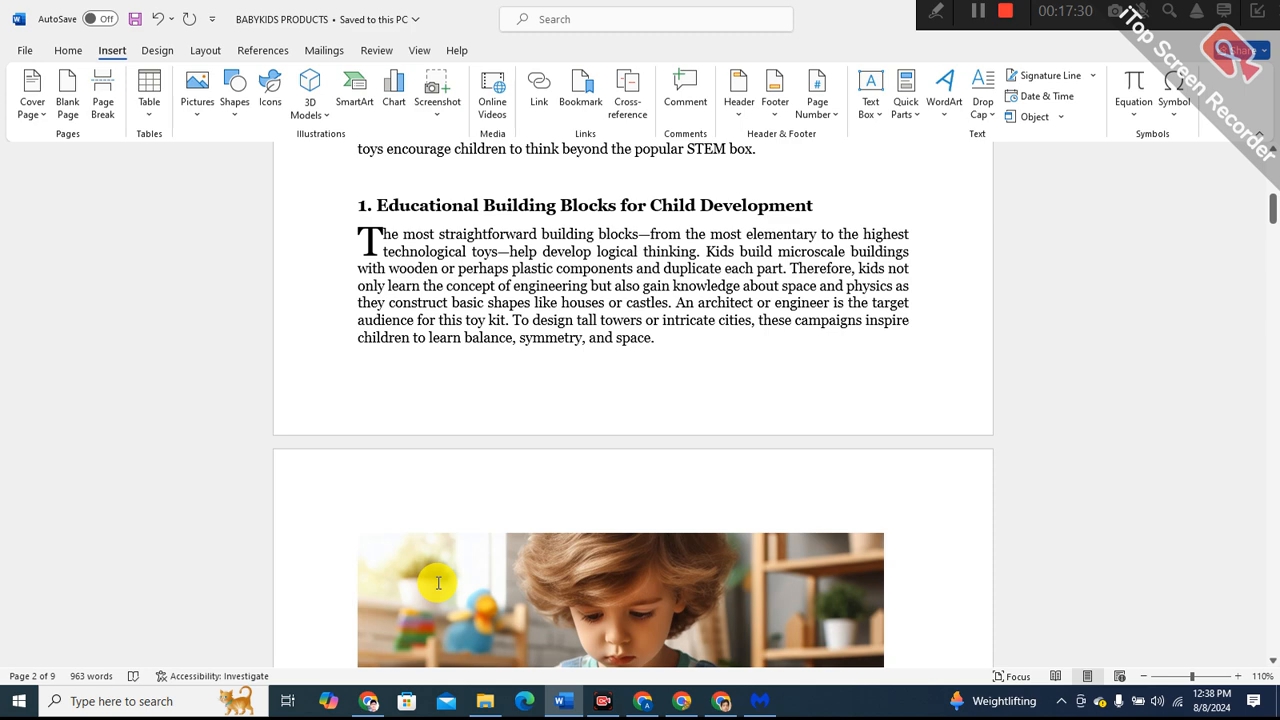
scroll(438, 582, "up", 5)
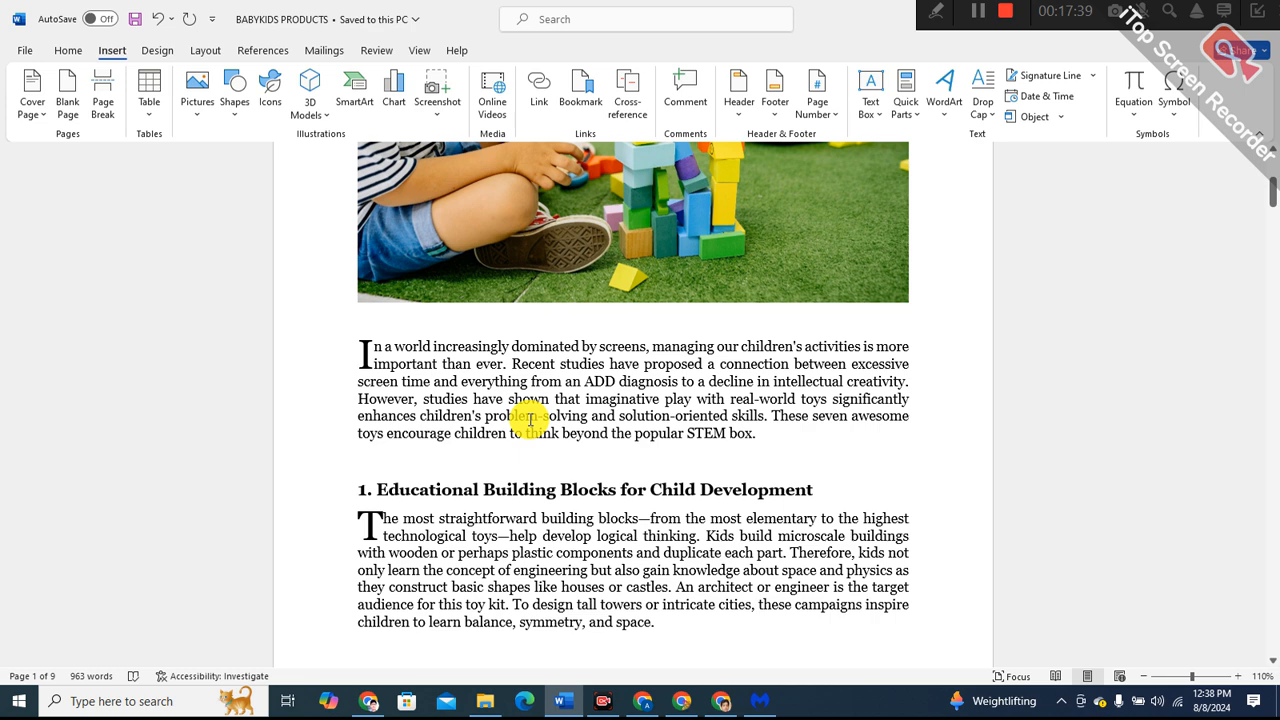
scroll(517, 635, "up", 5)
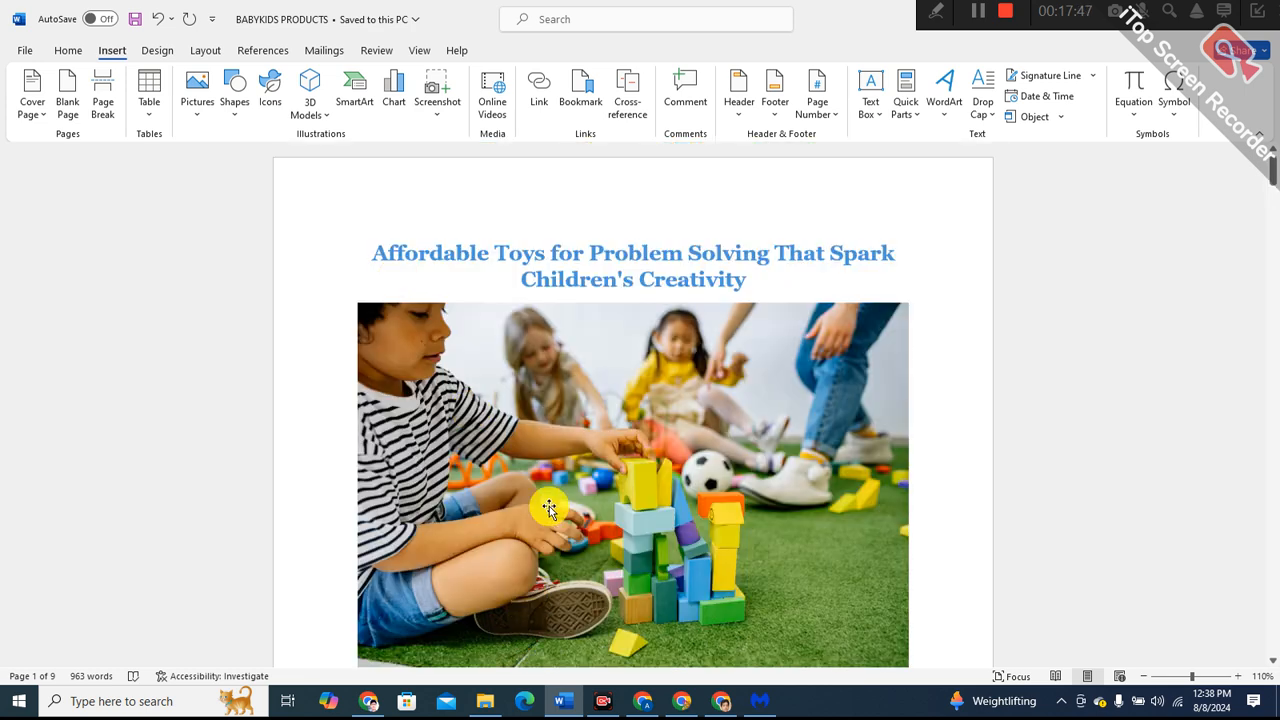
scroll(549, 517, "down", 4)
scroll(549, 517, "down", 10)
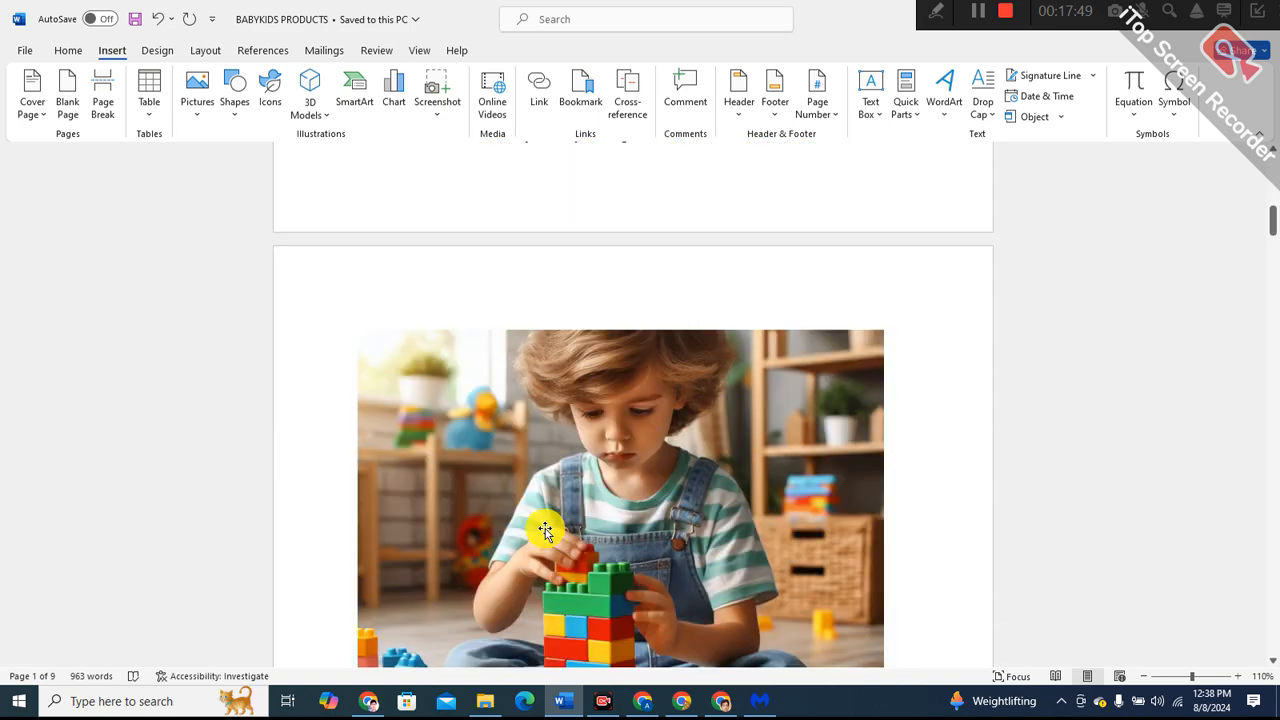
scroll(545, 530, "up", 12)
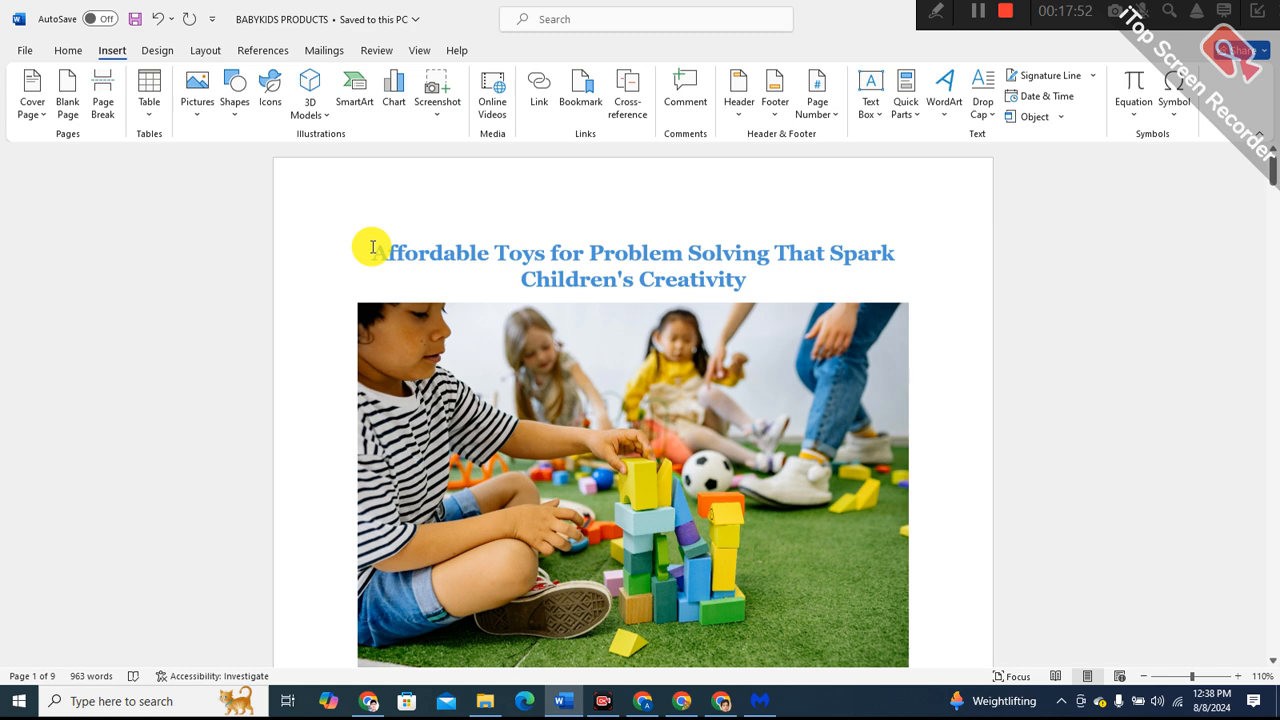
- Copy the title "Affordable Toys for Problem Solving That Spark Children's Creativity" from the Word article into the application's Content editor
left_click_drag(372, 247, 658, 280)
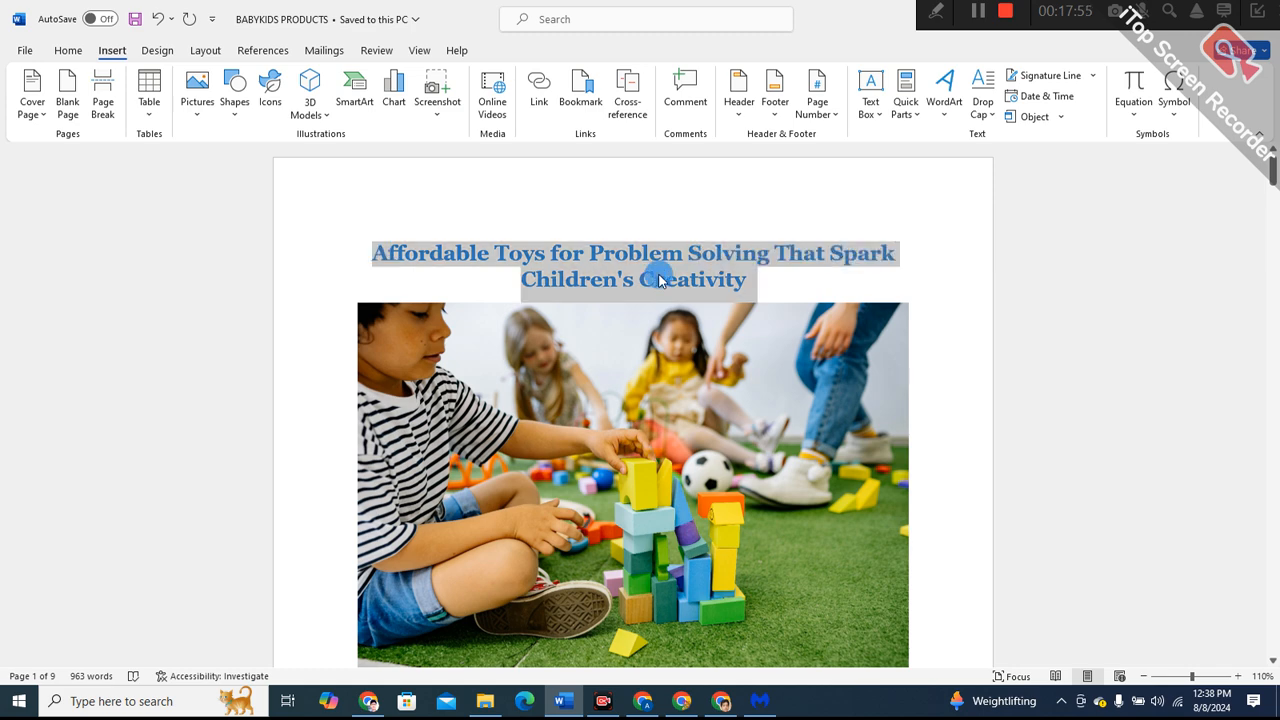
left_click(720, 700)
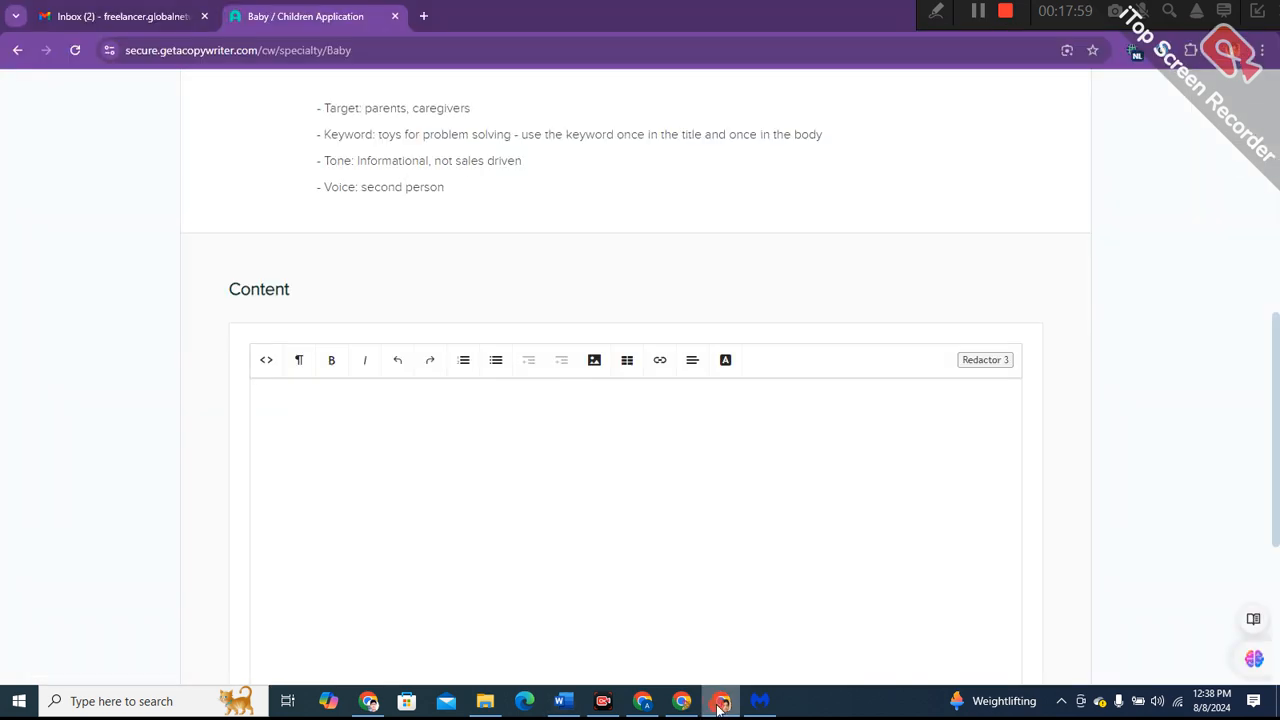
right_click(314, 406)
left_click(354, 227)
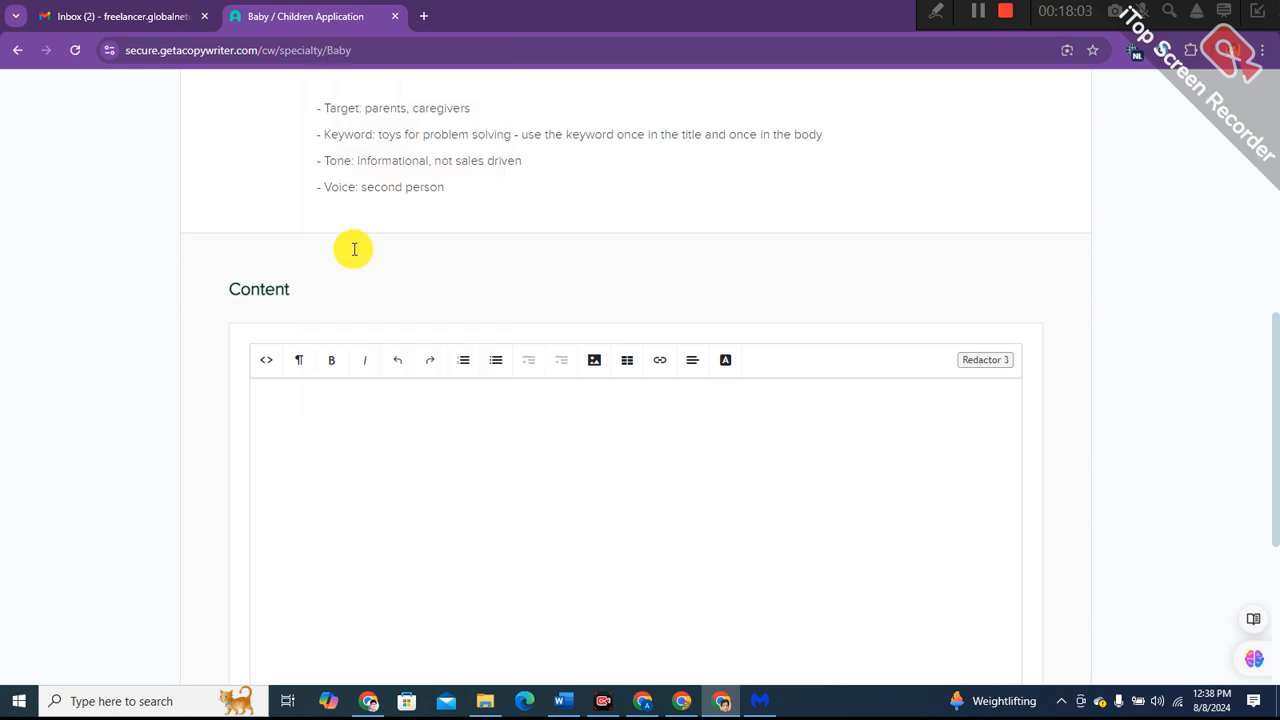
scroll(610, 450, "down", 2)
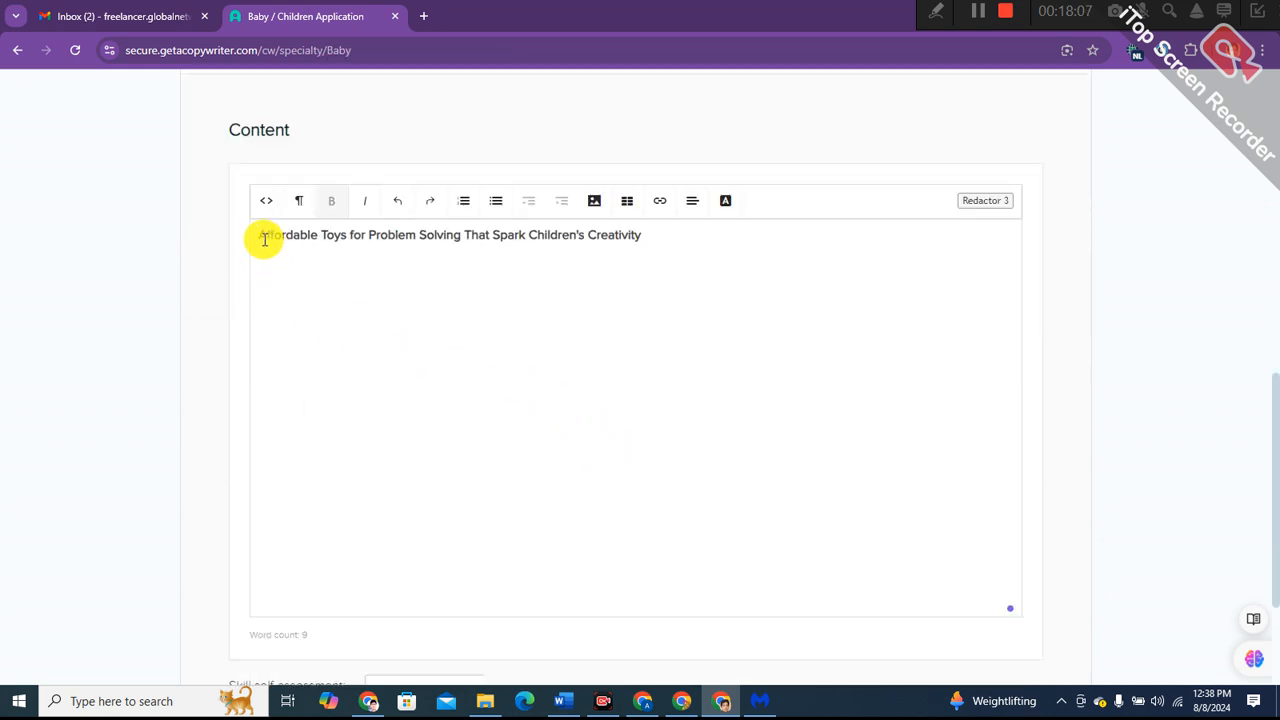
- Centre the pasted article title and format it as Heading 1
left_click_drag(259, 236, 642, 242)
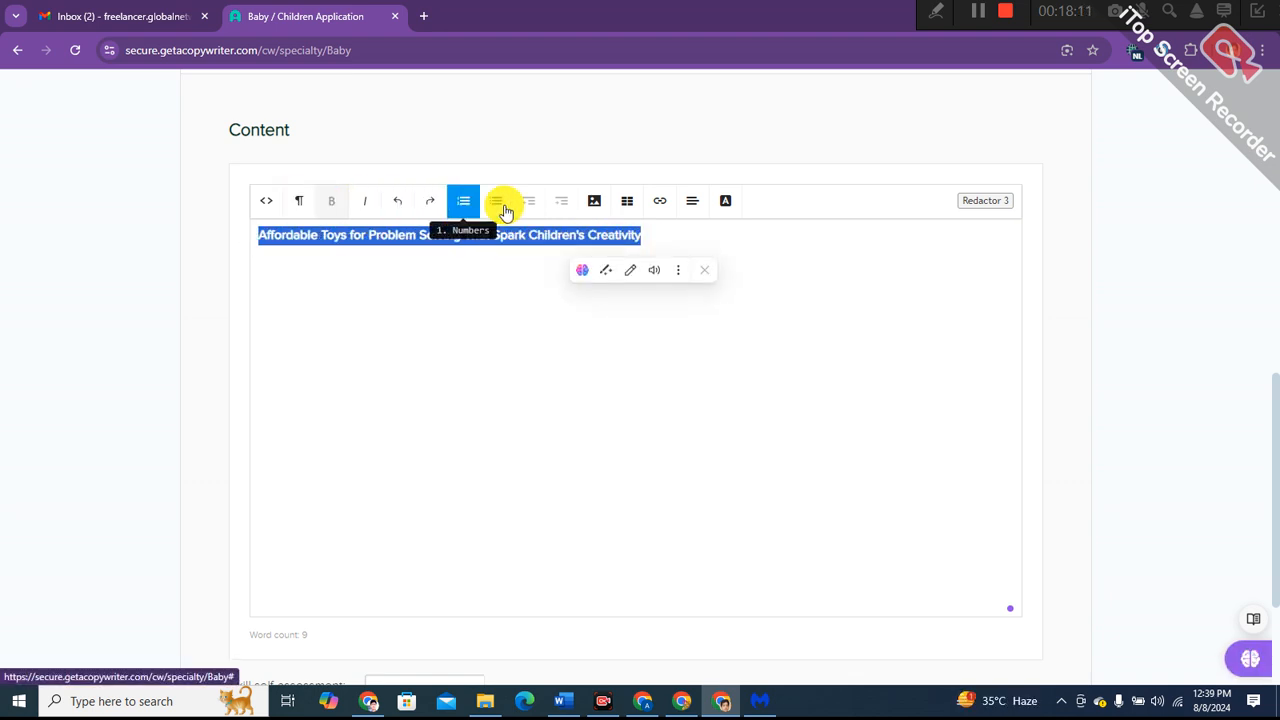
left_click(692, 204)
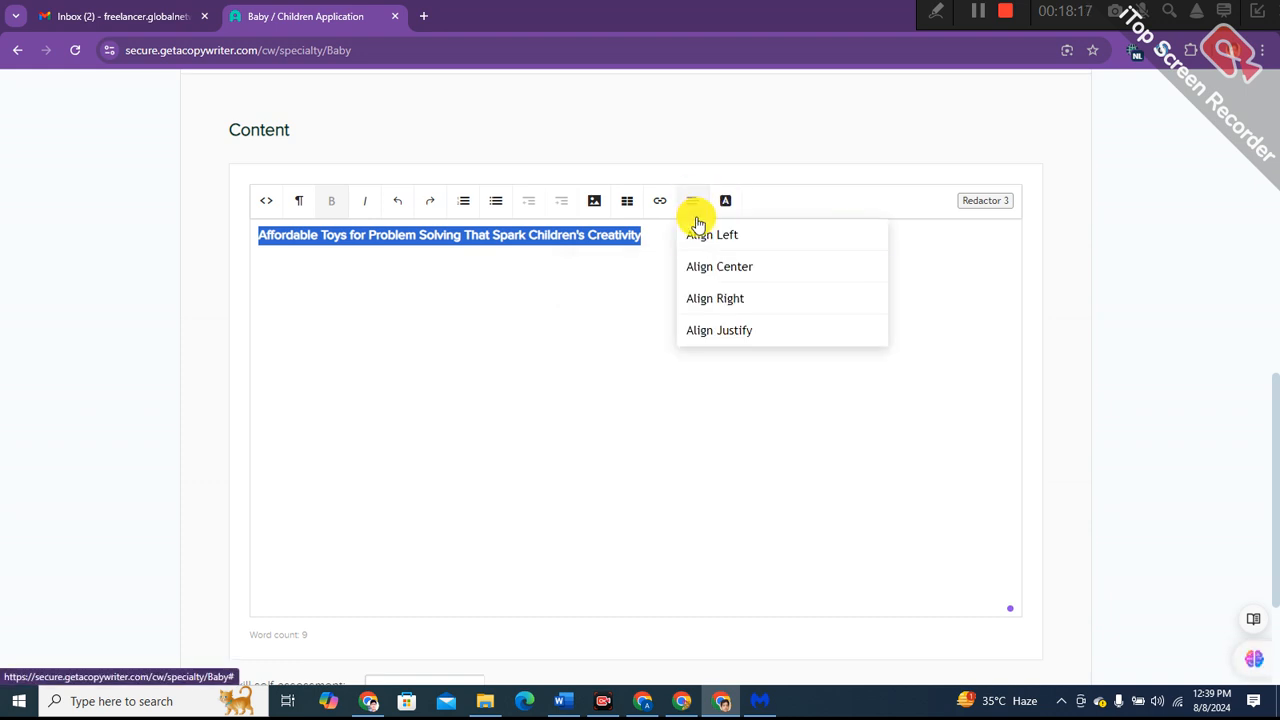
left_click(710, 268)
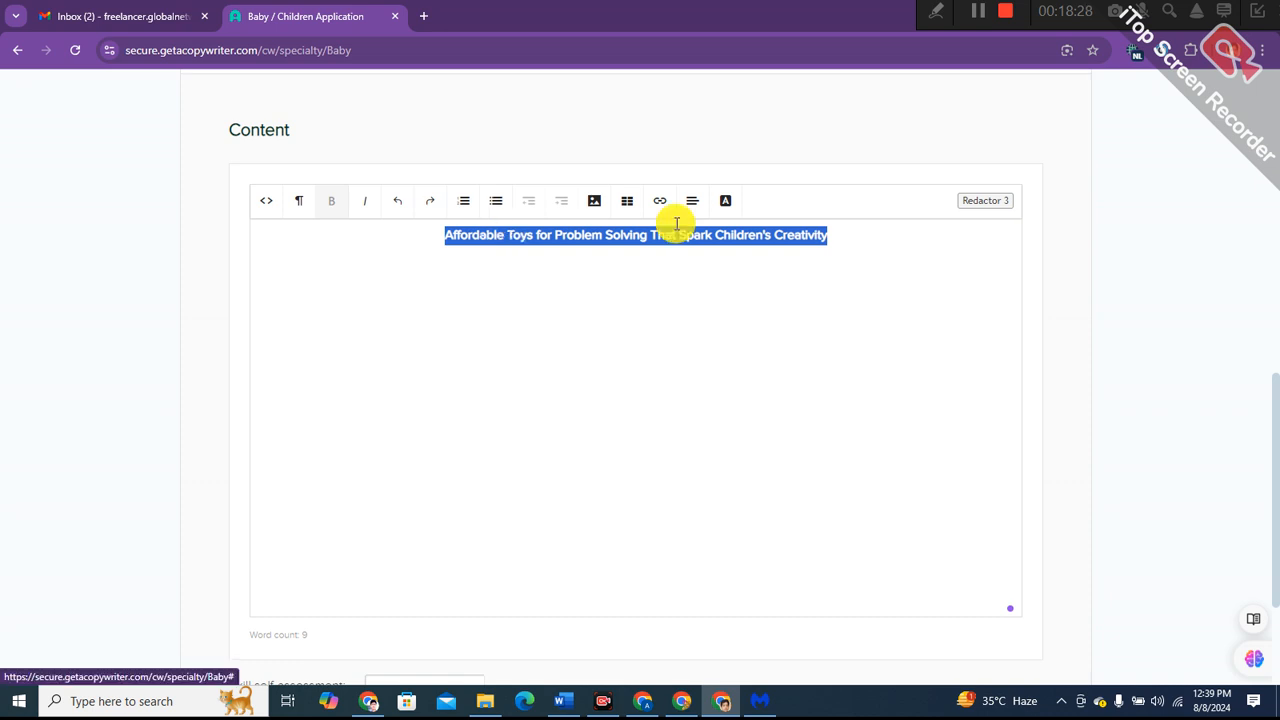
left_click(297, 207)
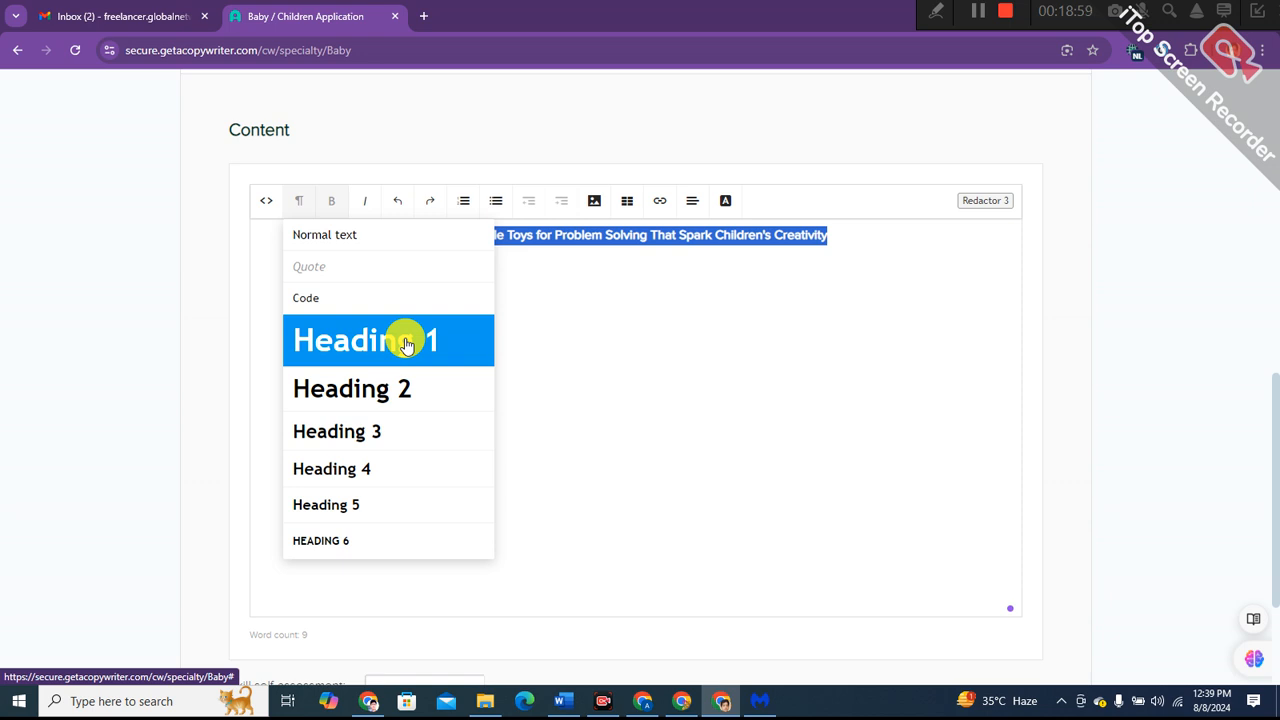
left_click(406, 344)
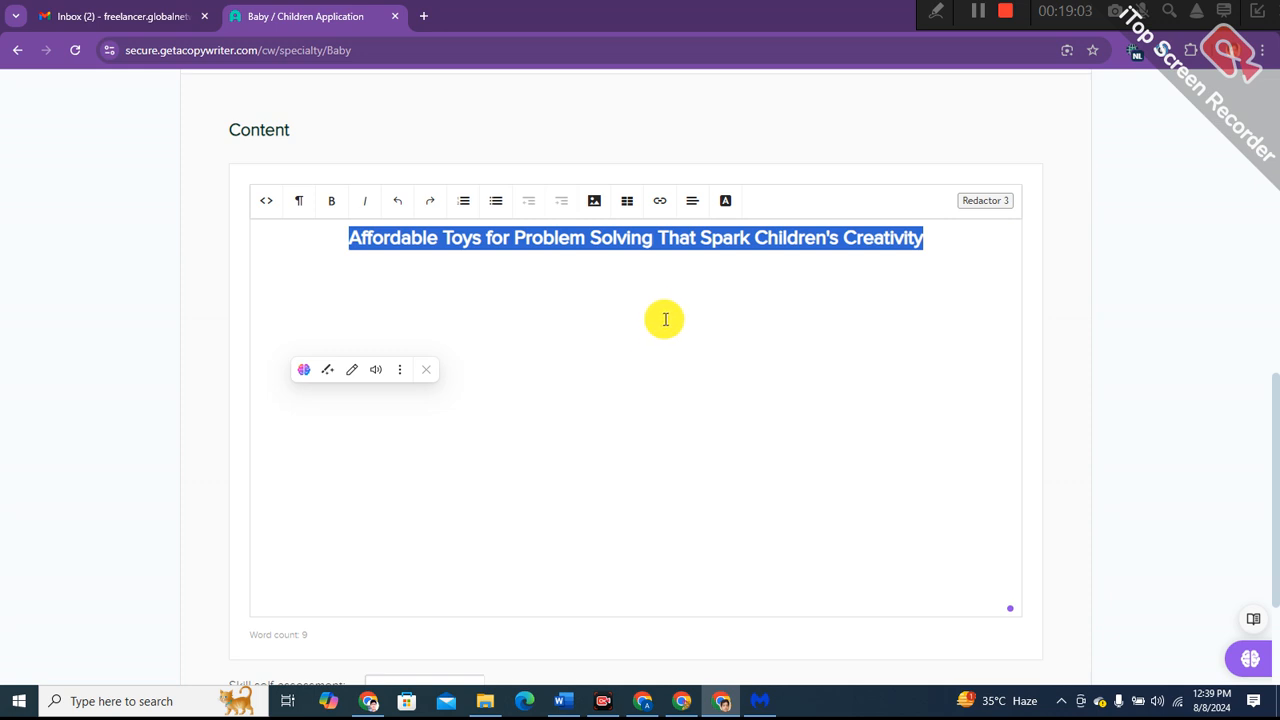
left_click(575, 284)
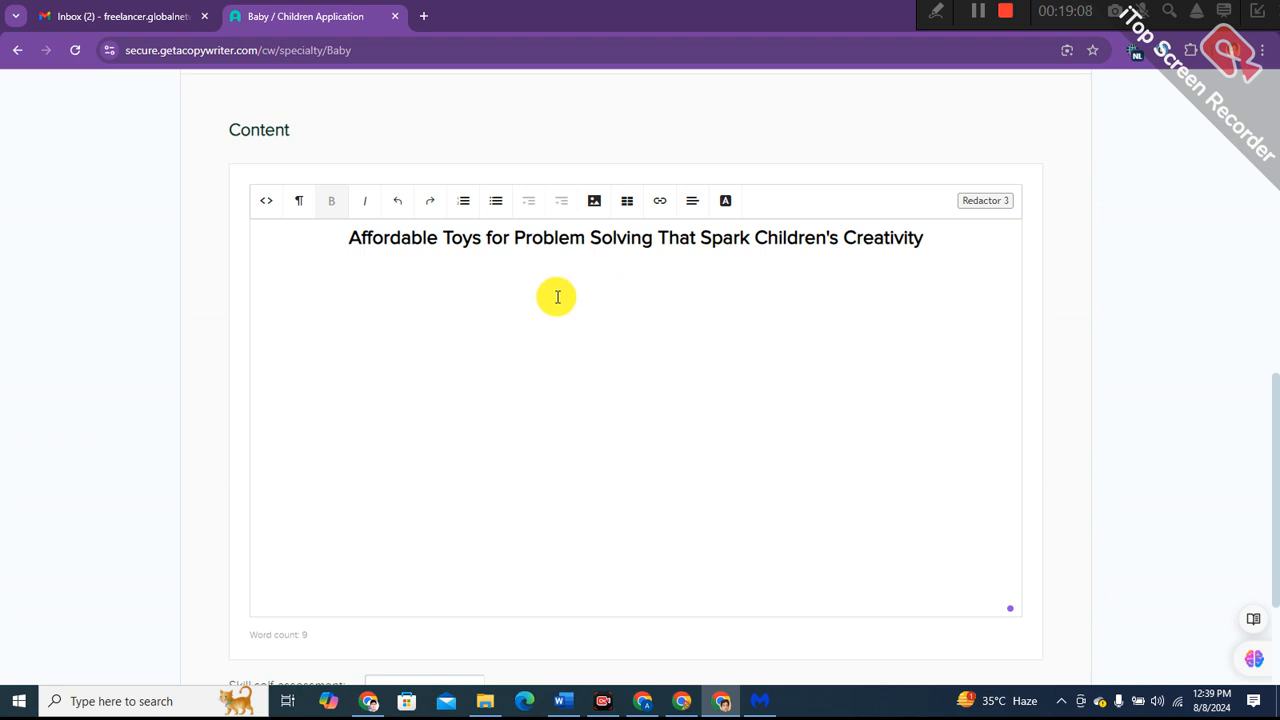
left_click(361, 240)
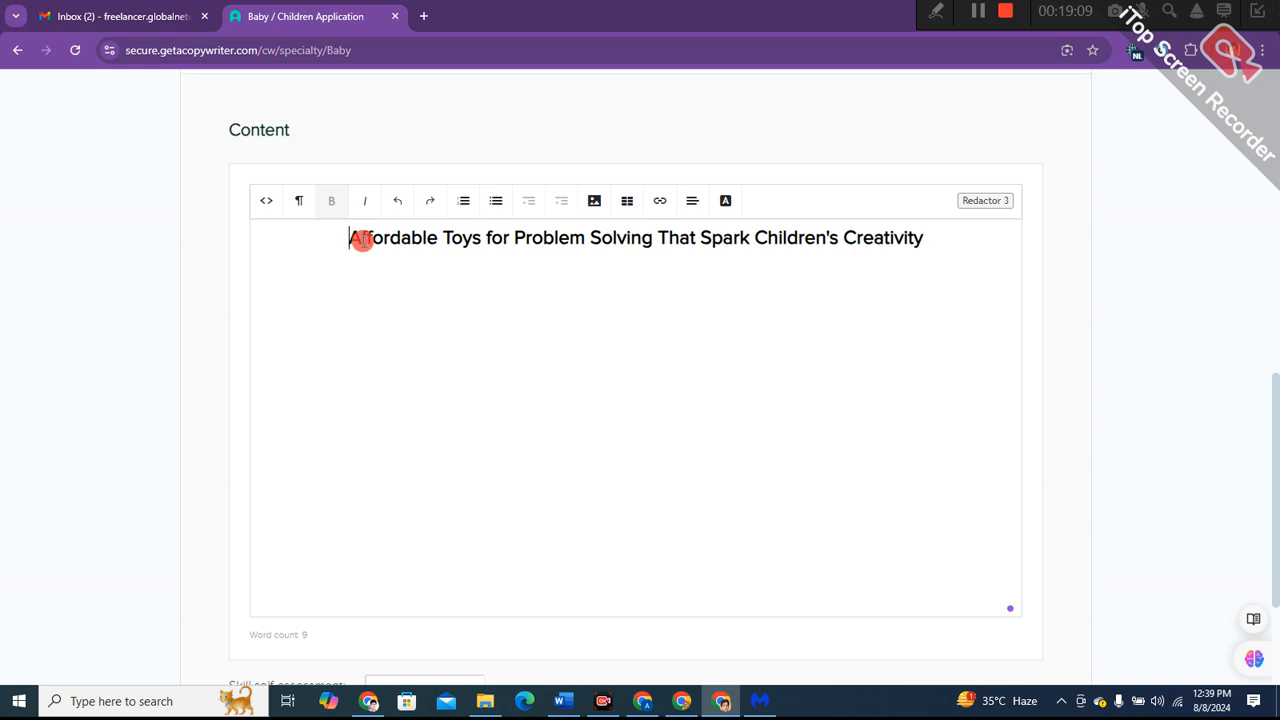
left_click_drag(349, 240, 753, 289)
key("super+c")
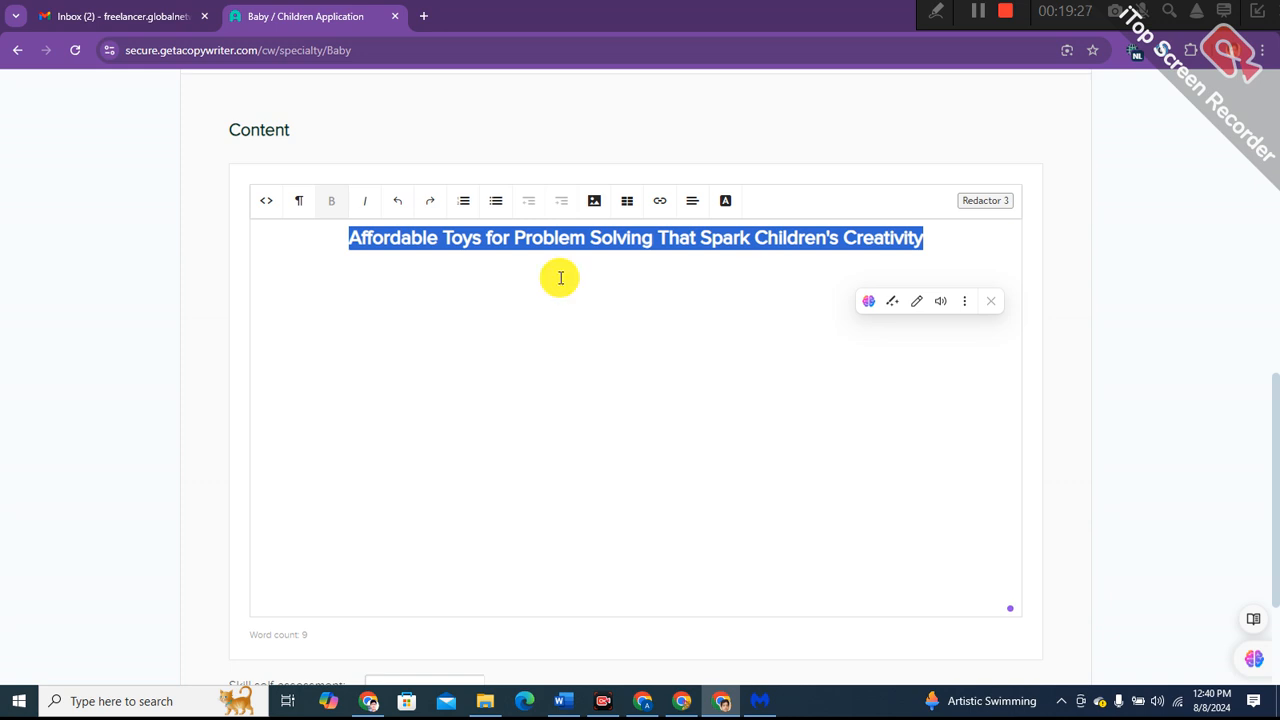
- Try to insert the image pexels-yankrukov-8612921 from the Downloads folder below the article title
left_click(630, 291)
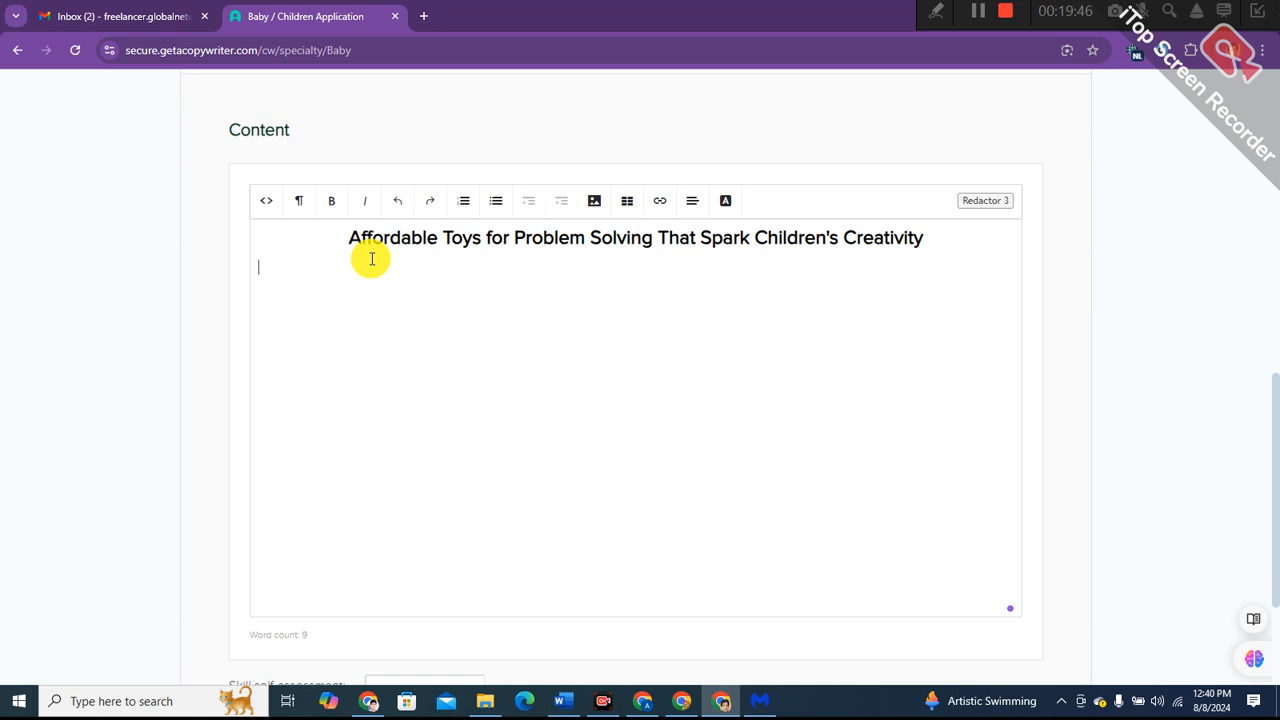
left_click(593, 201)
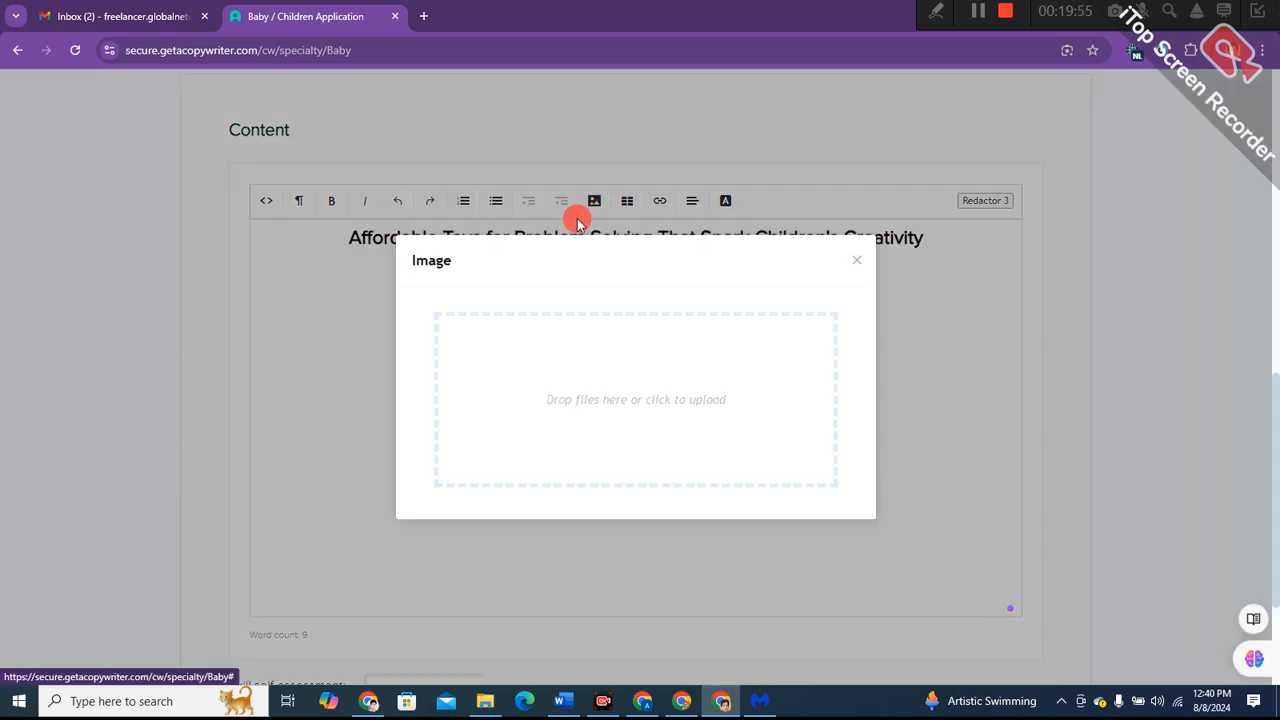
left_click(610, 405)
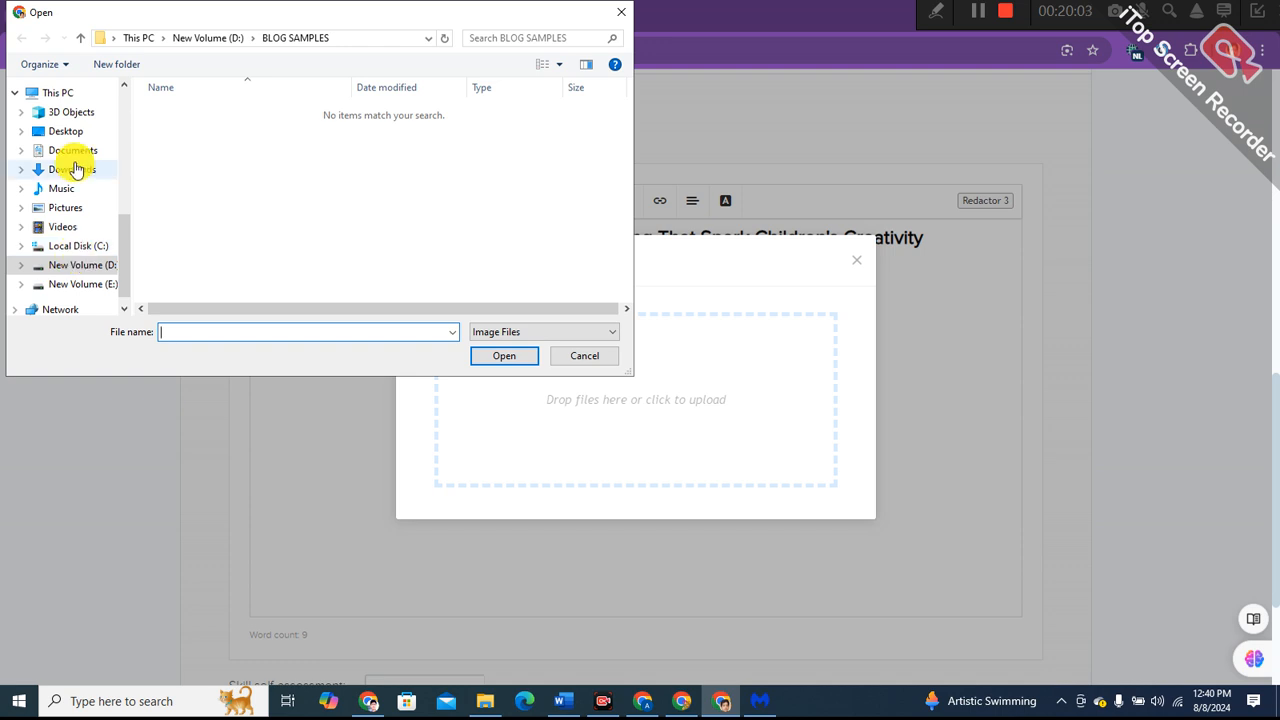
left_click(73, 169)
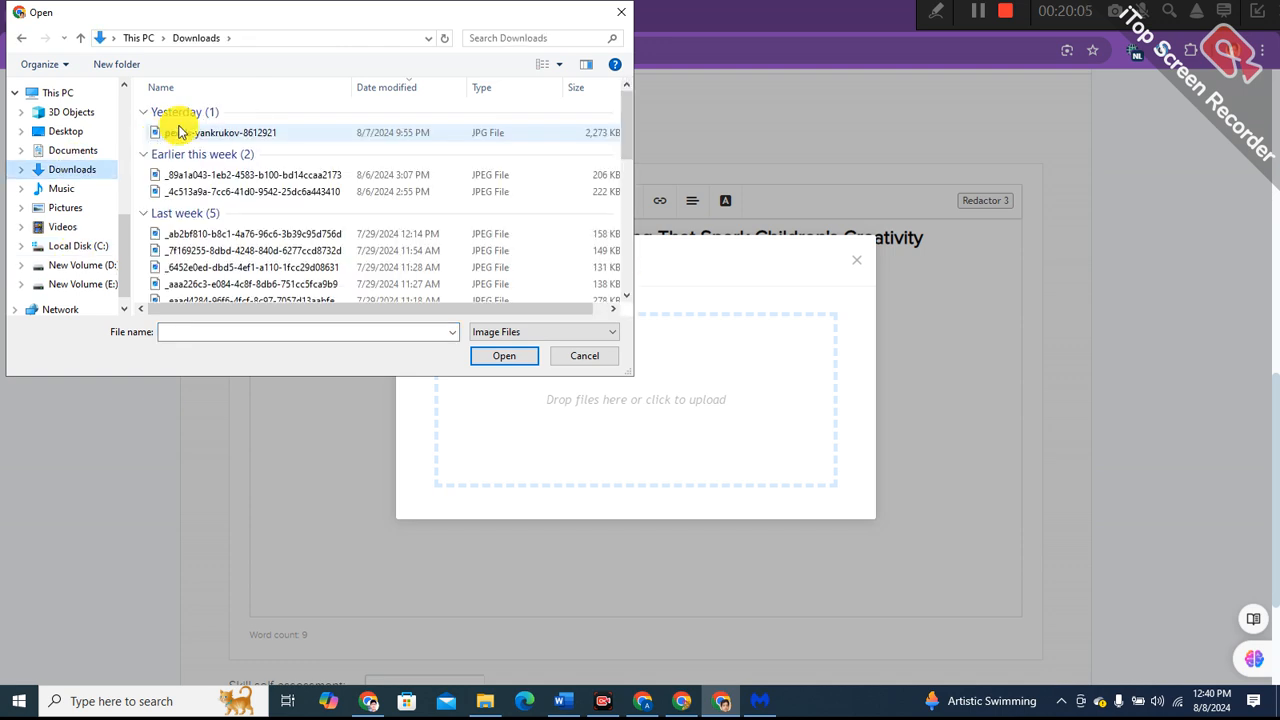
left_click(172, 134)
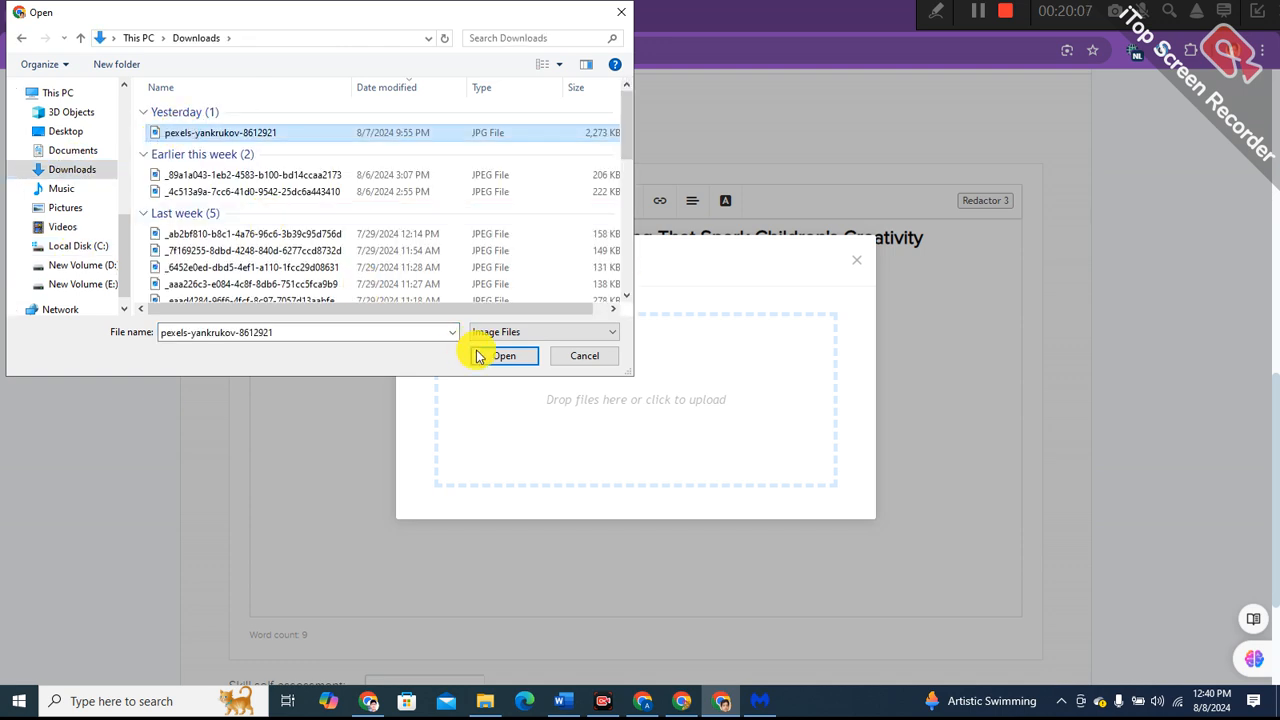
left_click(488, 356)
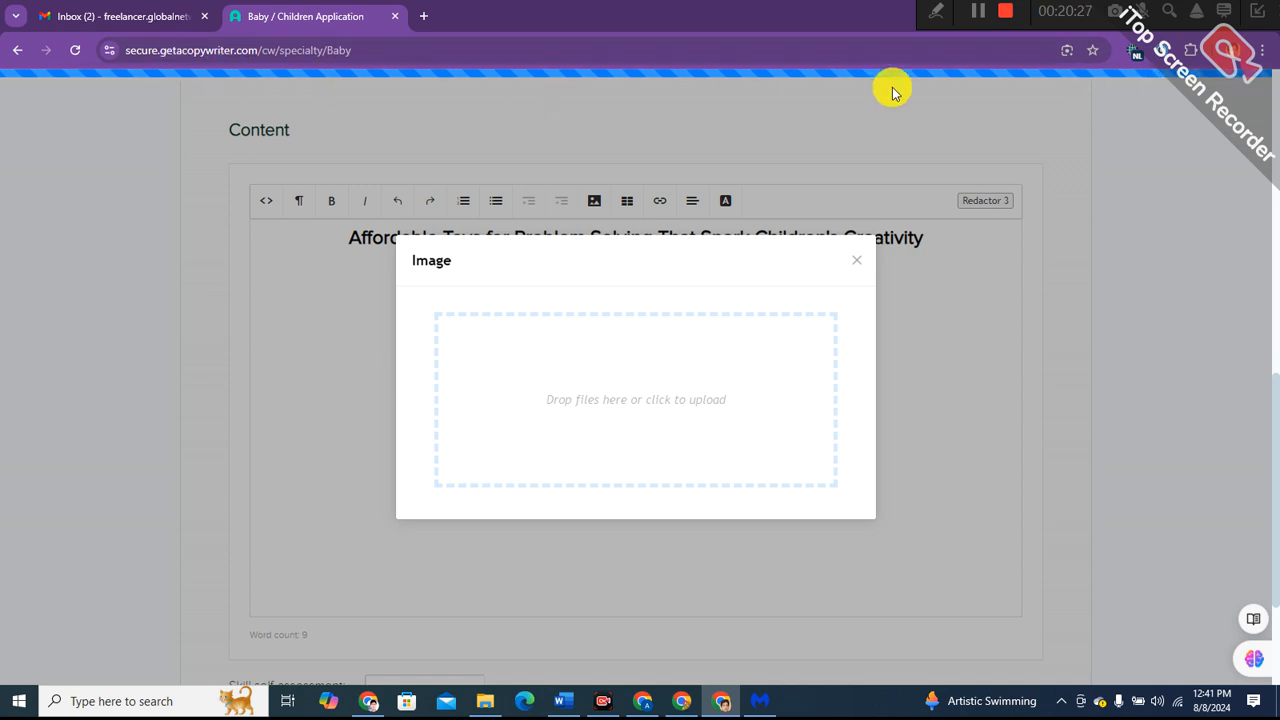
- Turn off the Browsec VPN and dismiss the Image upload dialog
left_click(1133, 58)
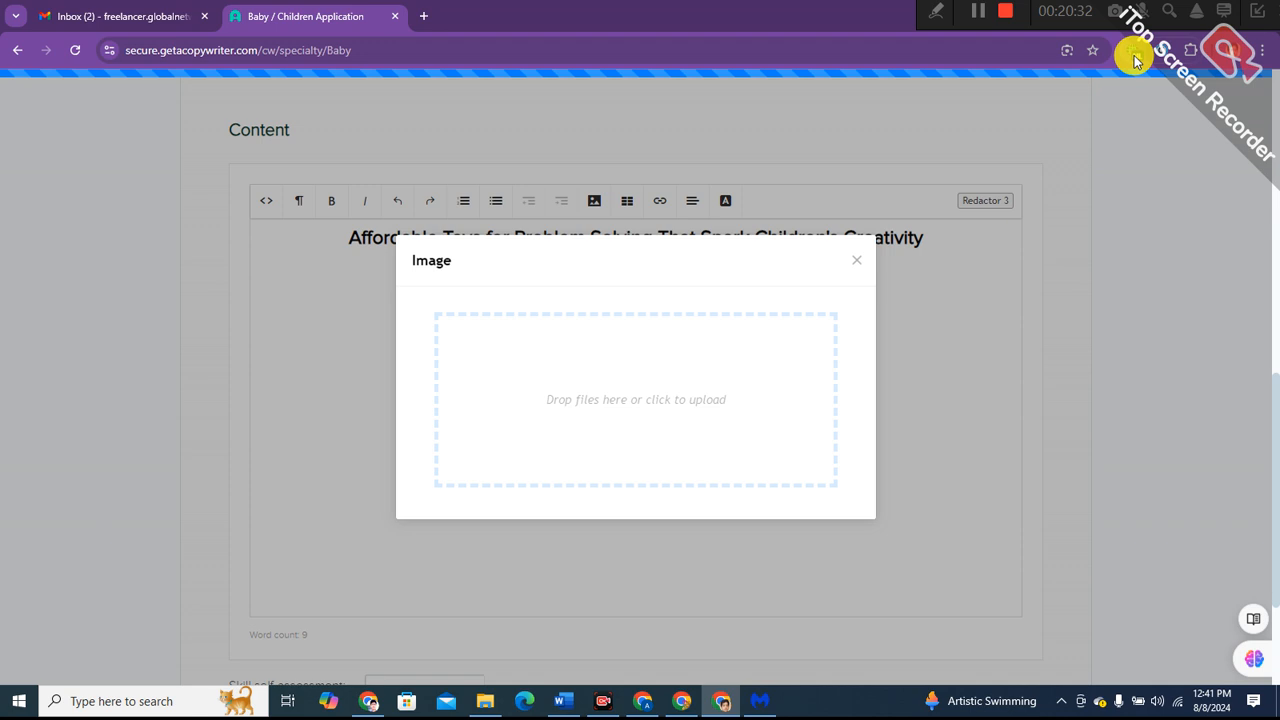
left_click(1100, 381)
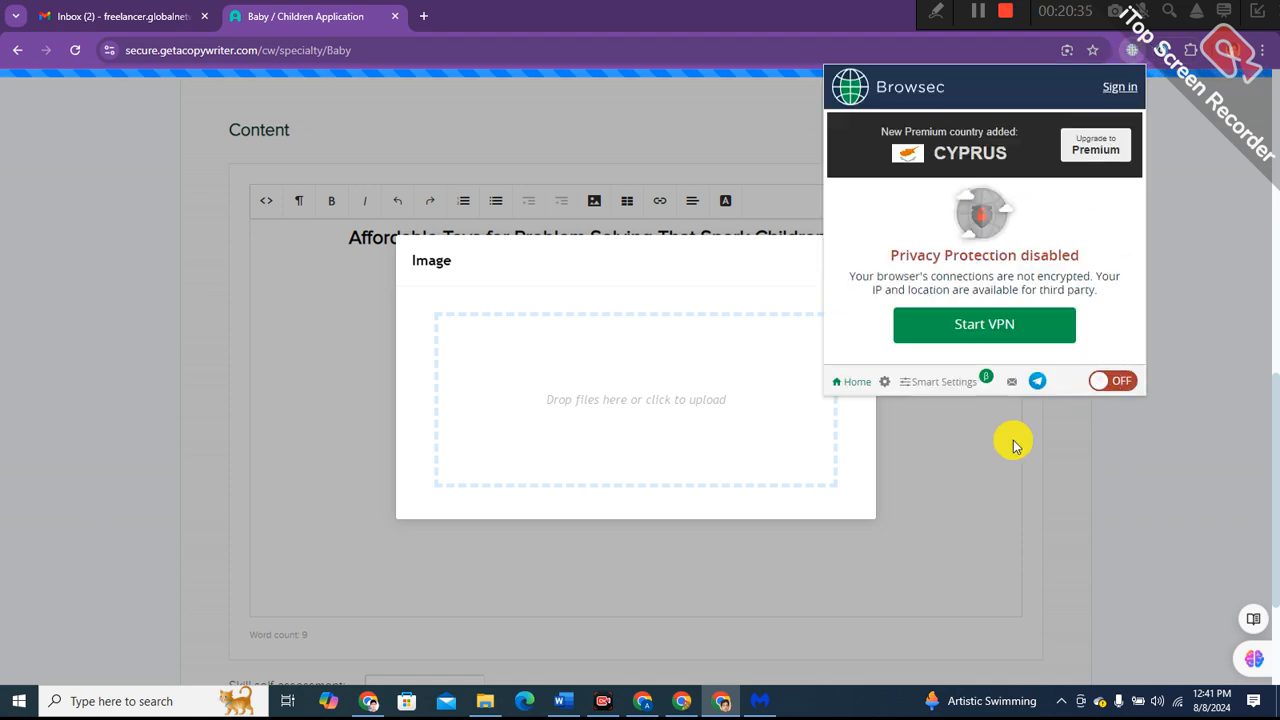
left_click(949, 487)
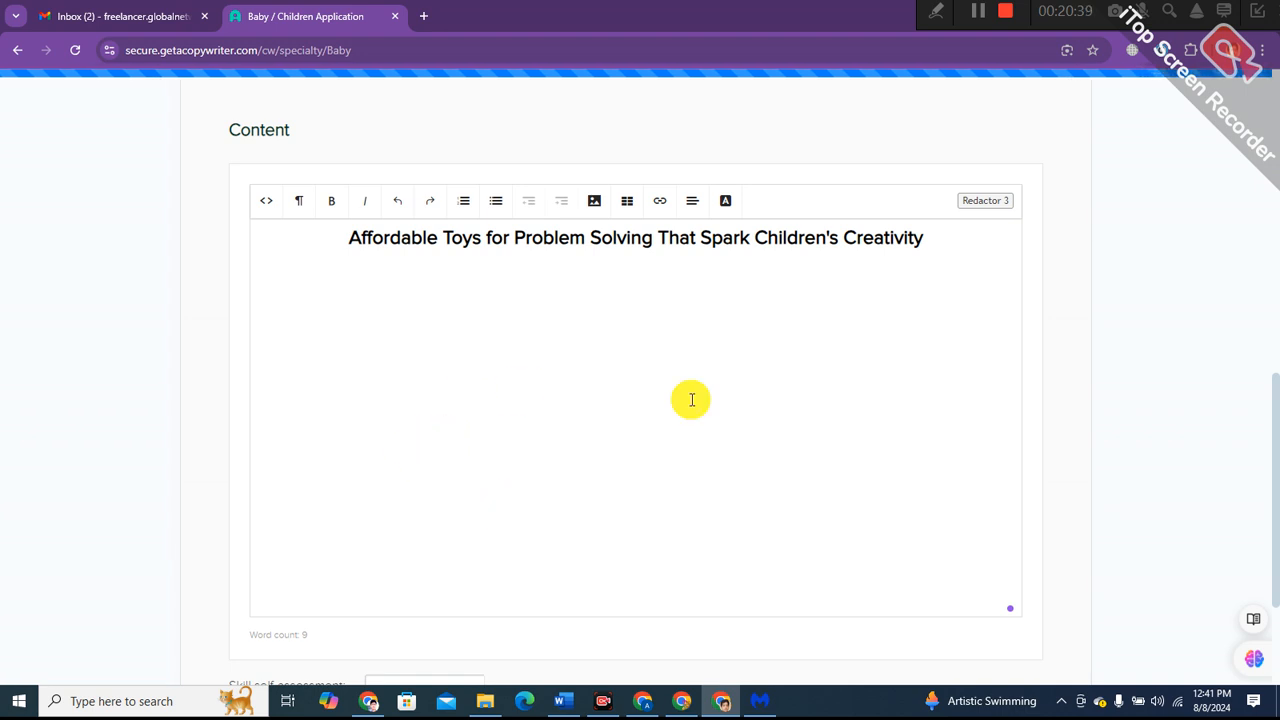
- Reload the Baby / Children application page
left_click(74, 50)
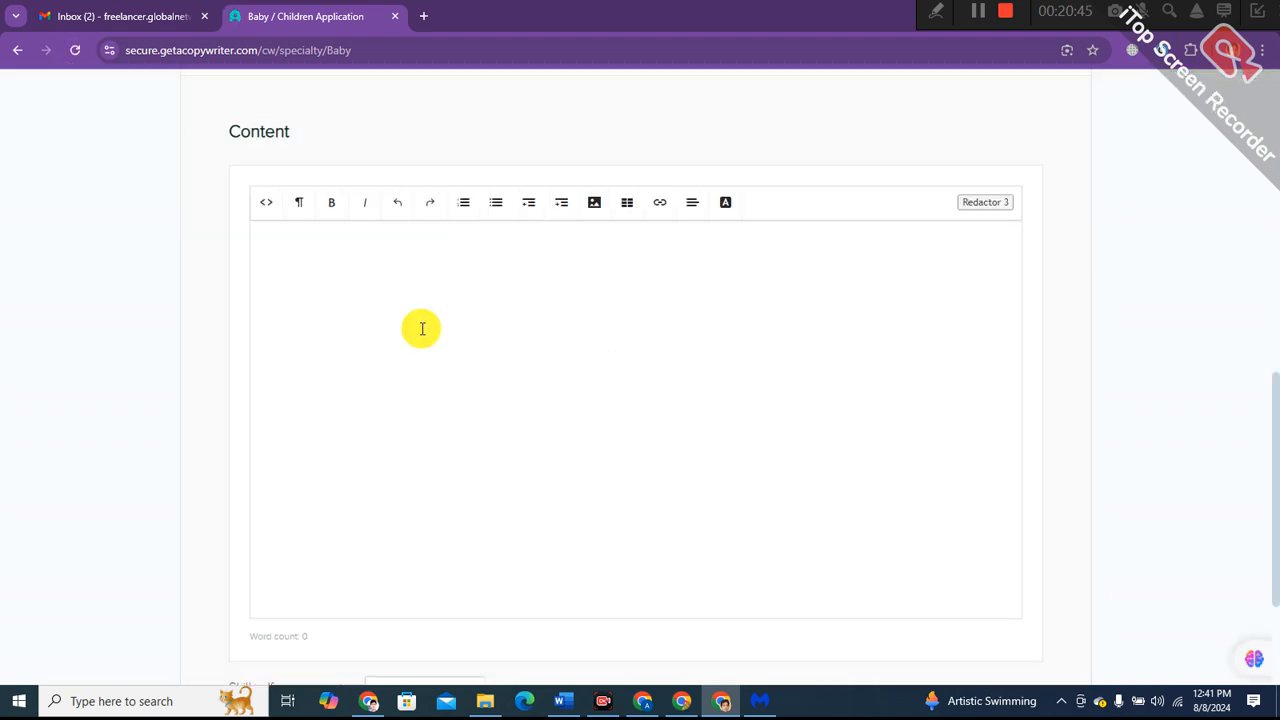
left_click(71, 48)
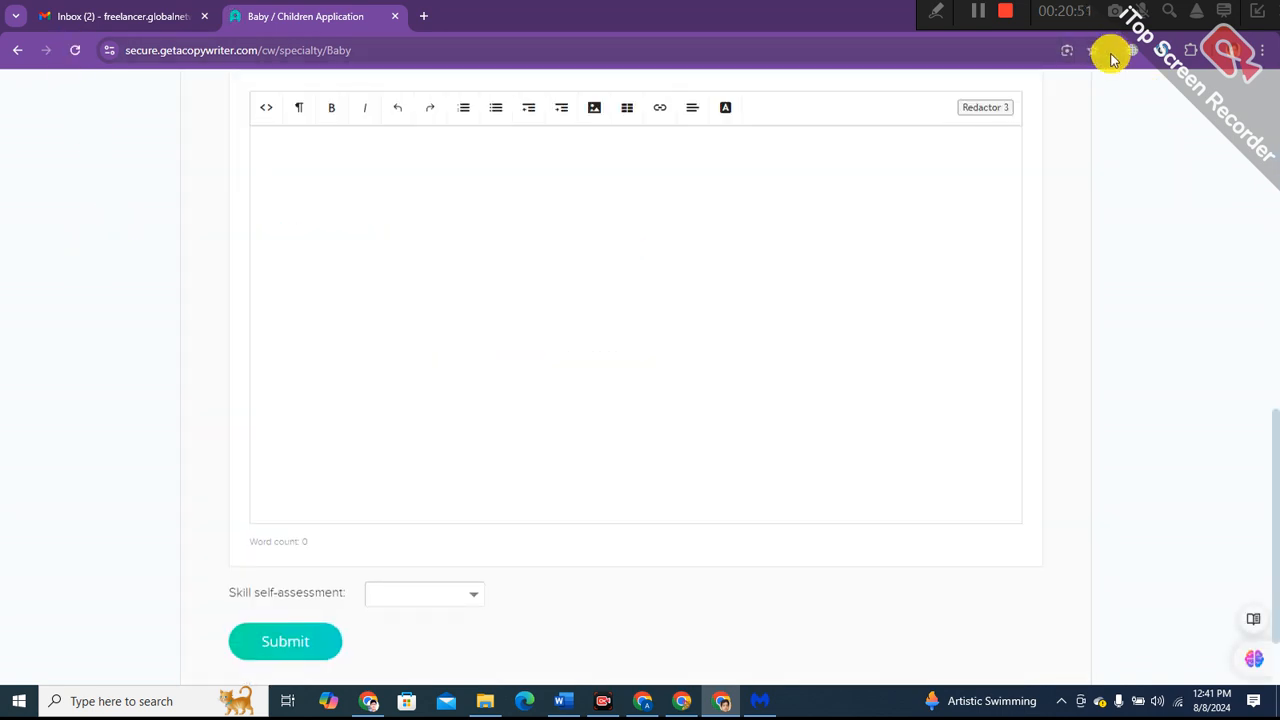
left_click(74, 50)
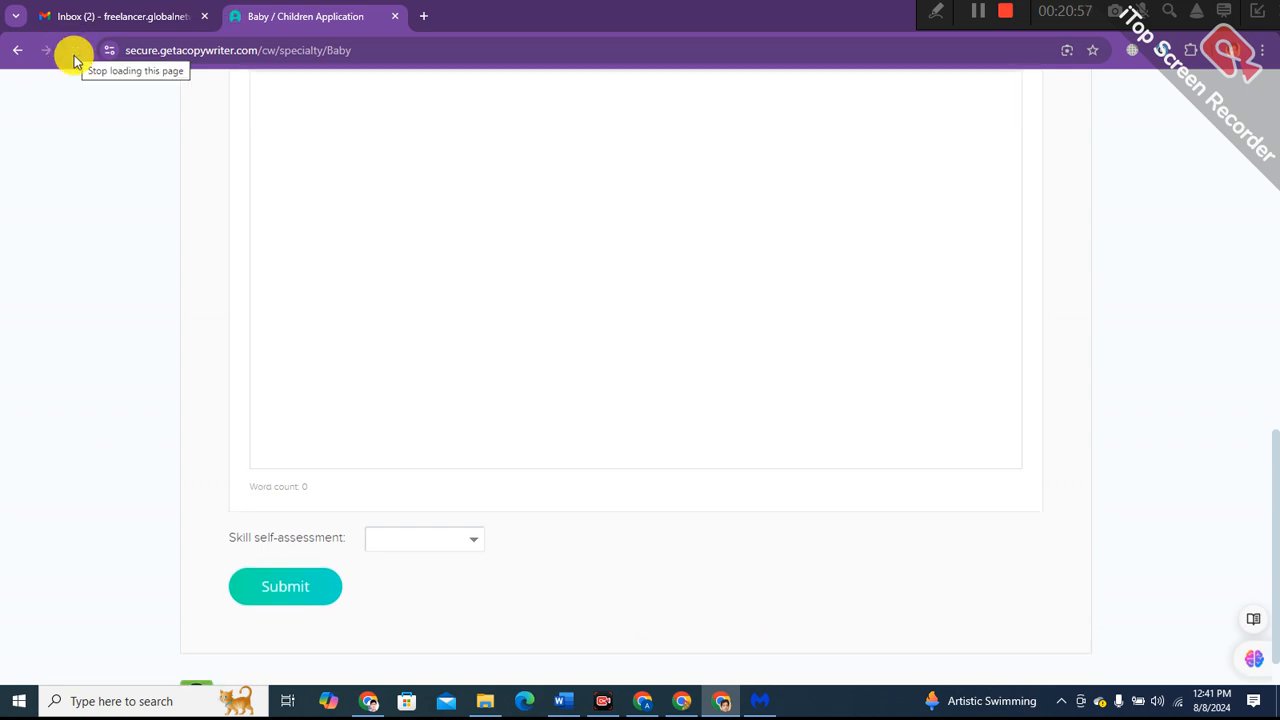
- Paste the copied title "Affordable Toys for Problem Solving That Spark Children's Creativity" into the empty Content editor
left_click(337, 210)
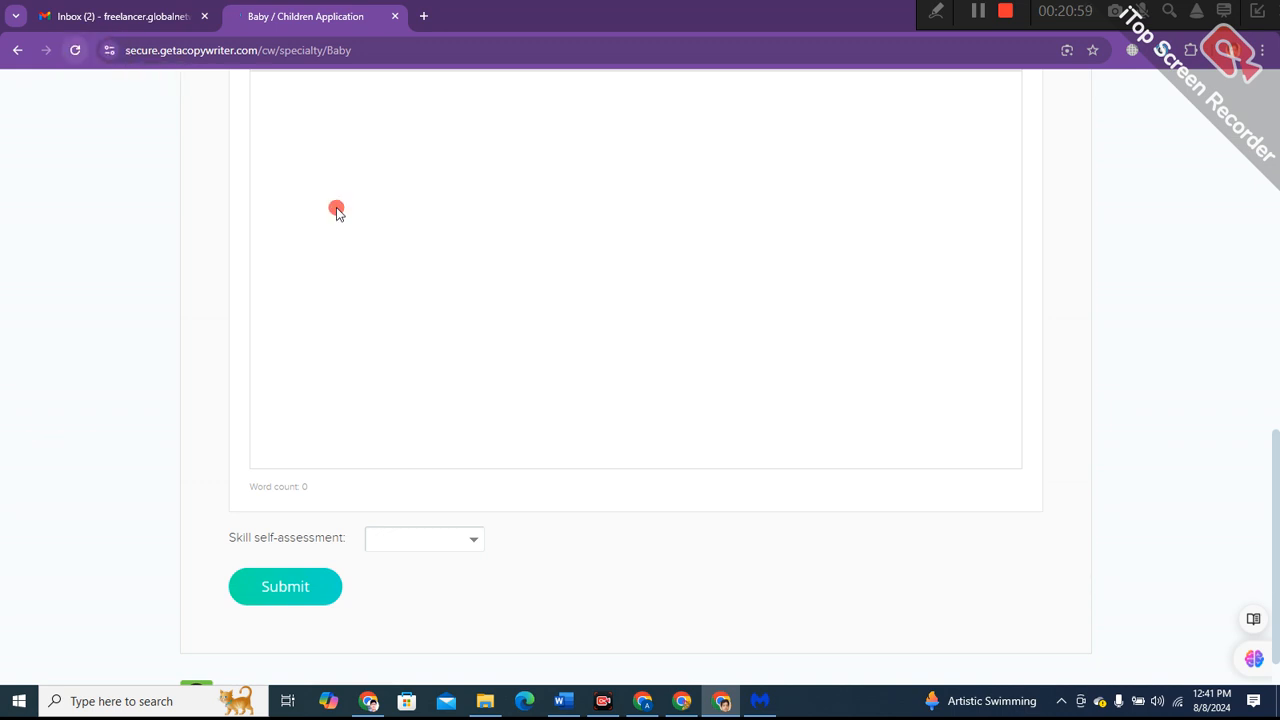
scroll(337, 209, "up", 2)
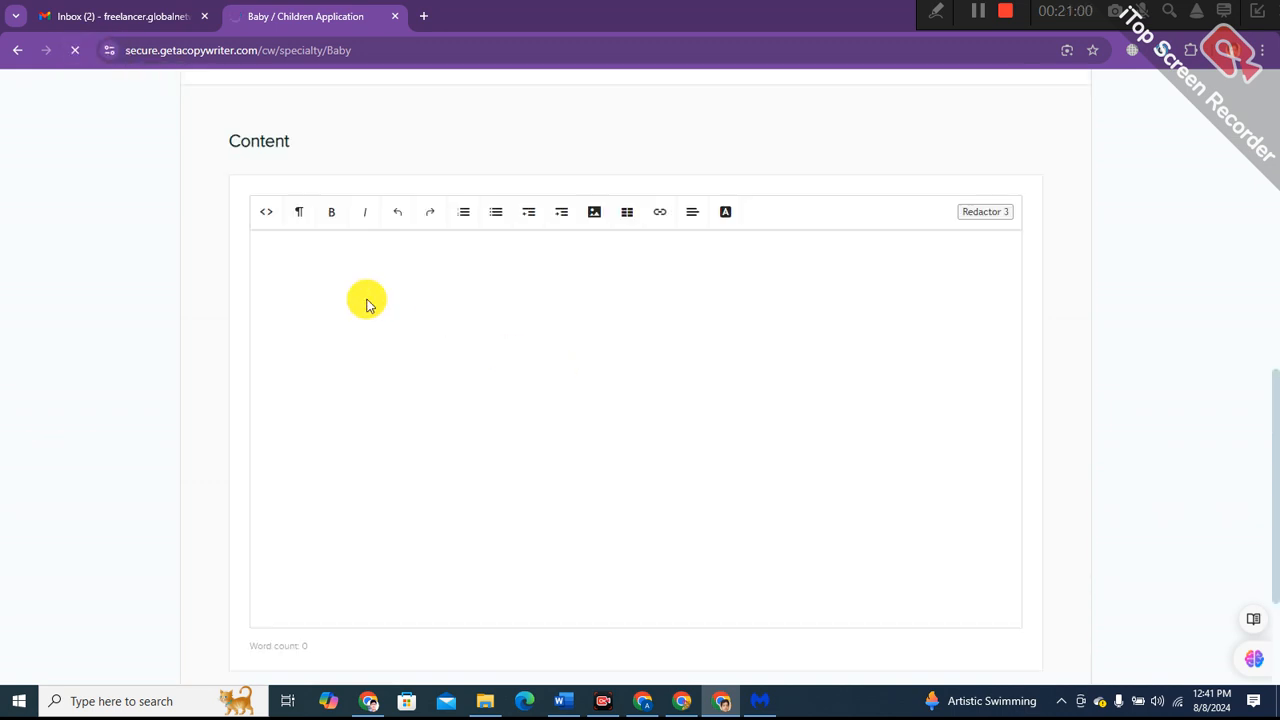
scroll(367, 304, "down", 1)
right_click(388, 360)
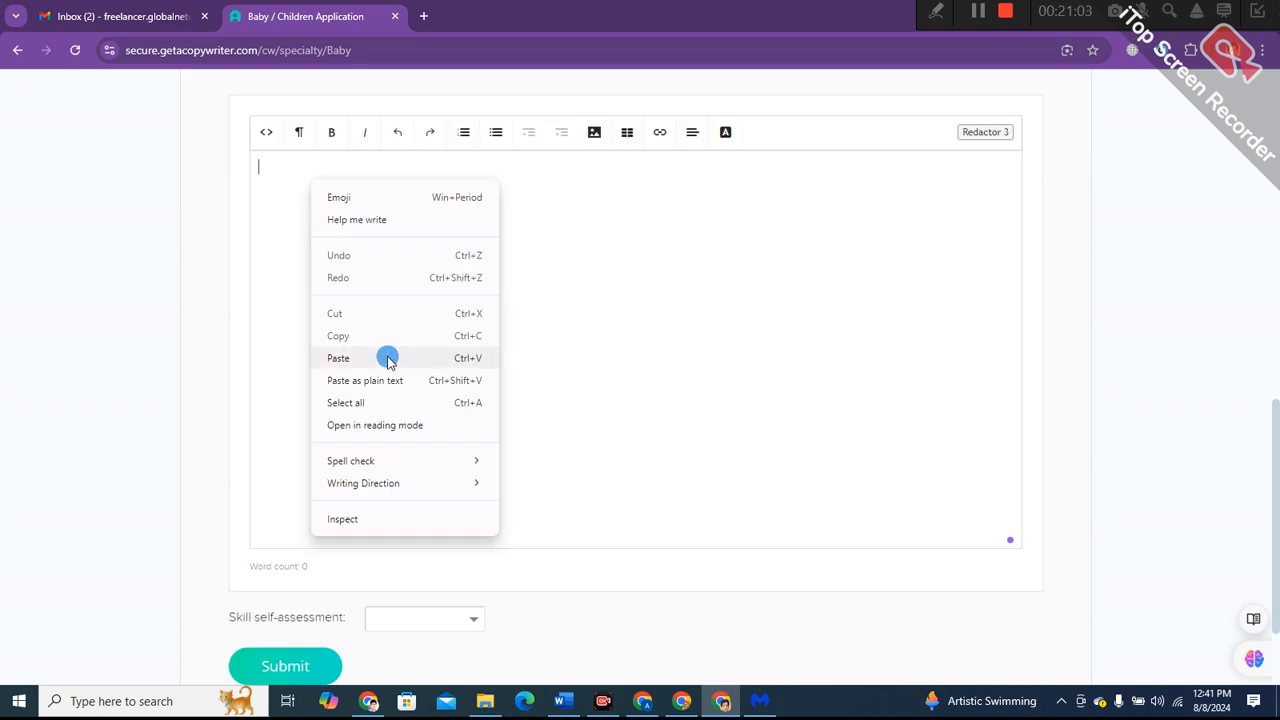
left_click(388, 358)
- Centre the article title in the Content editor and format it as Heading 1
left_click(257, 166)
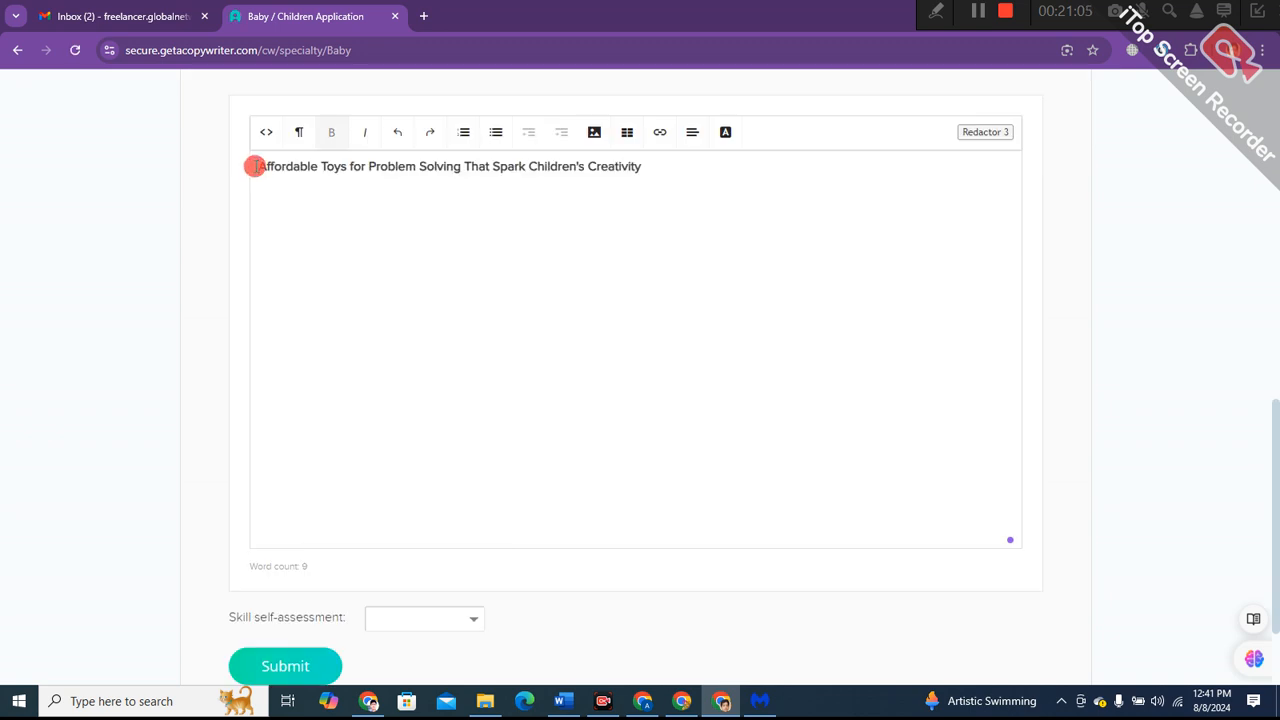
left_click_drag(257, 166, 680, 143)
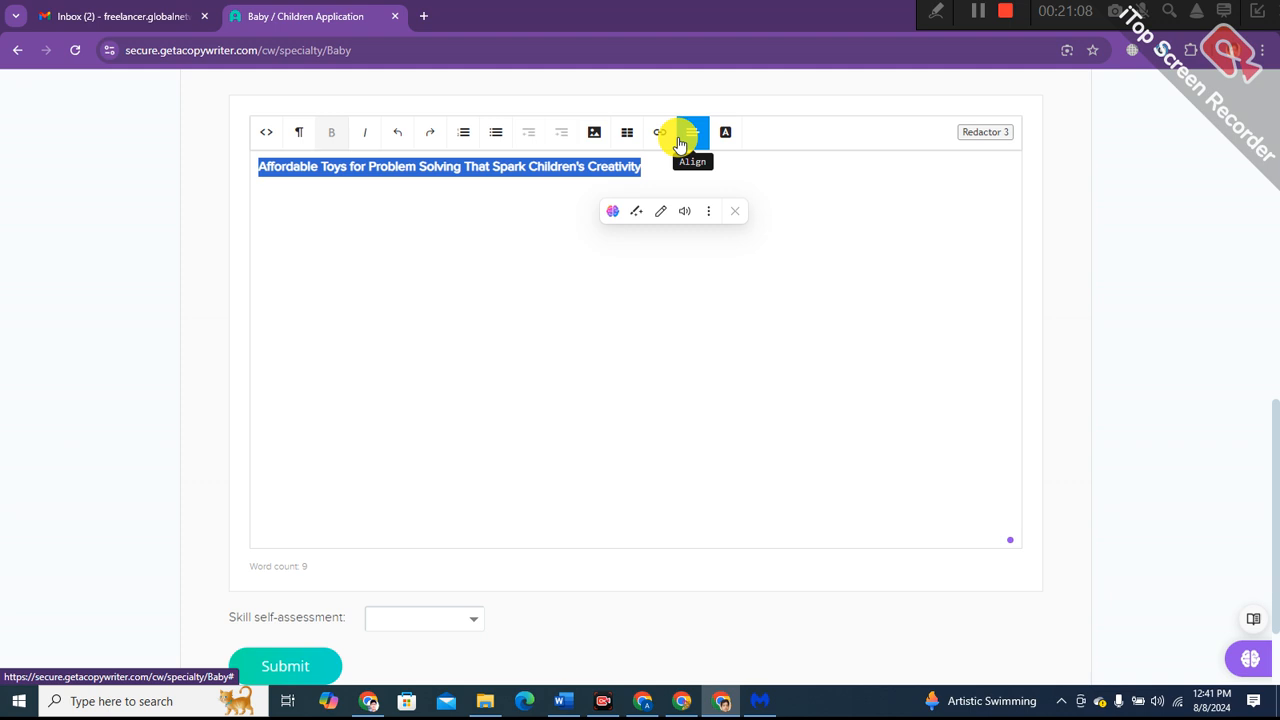
left_click(680, 143)
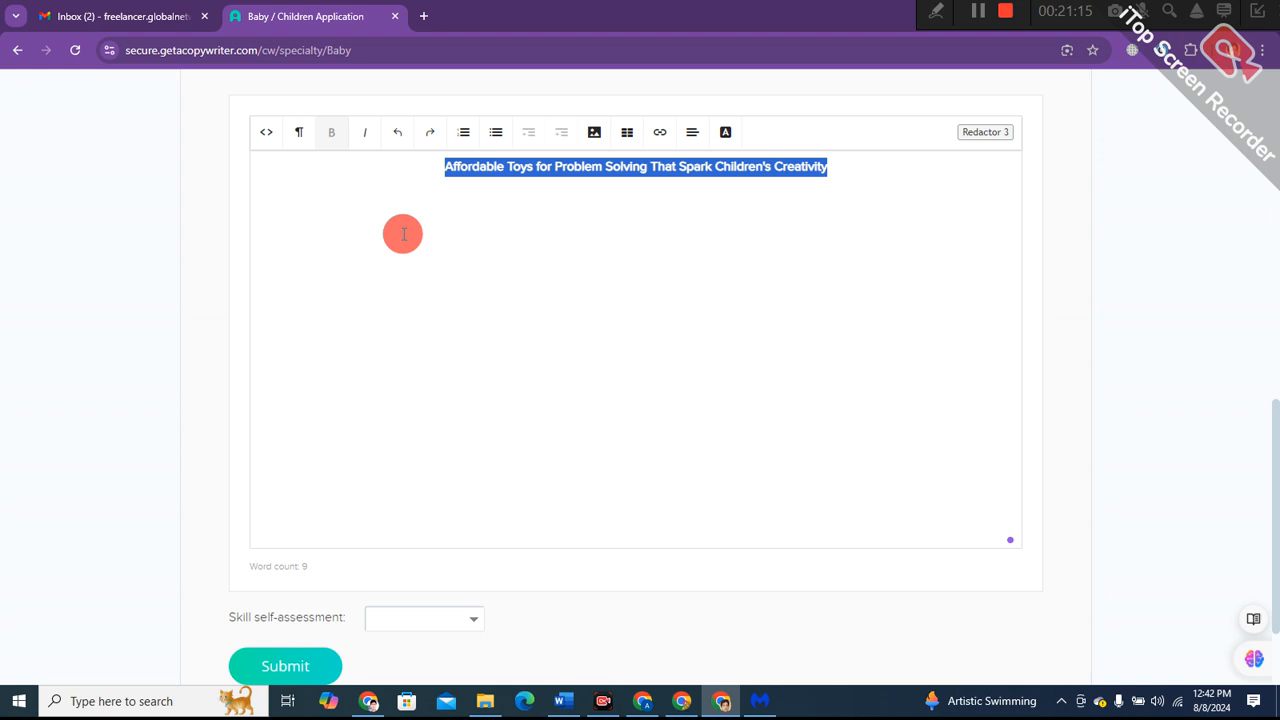
left_click(298, 132)
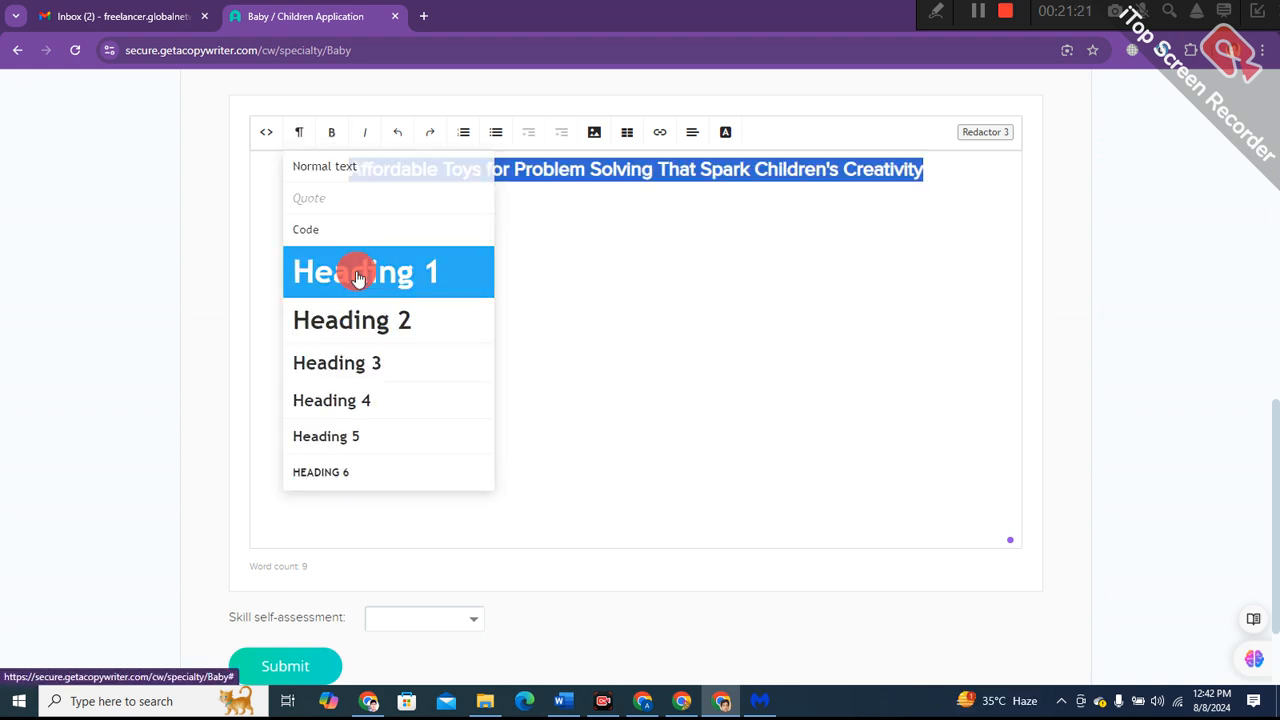
left_click(354, 271)
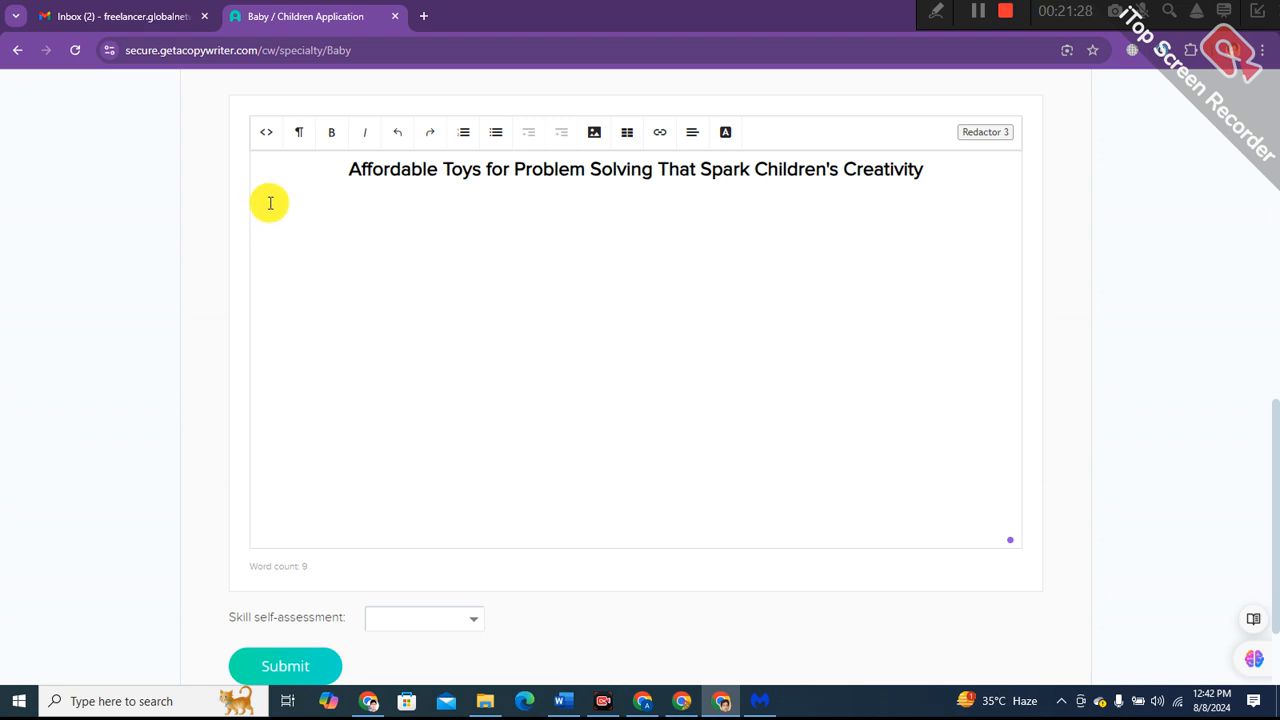
- Insert the image pexels-yankrukov-8612921 from the Downloads folder on the line below the title
left_click(267, 200)
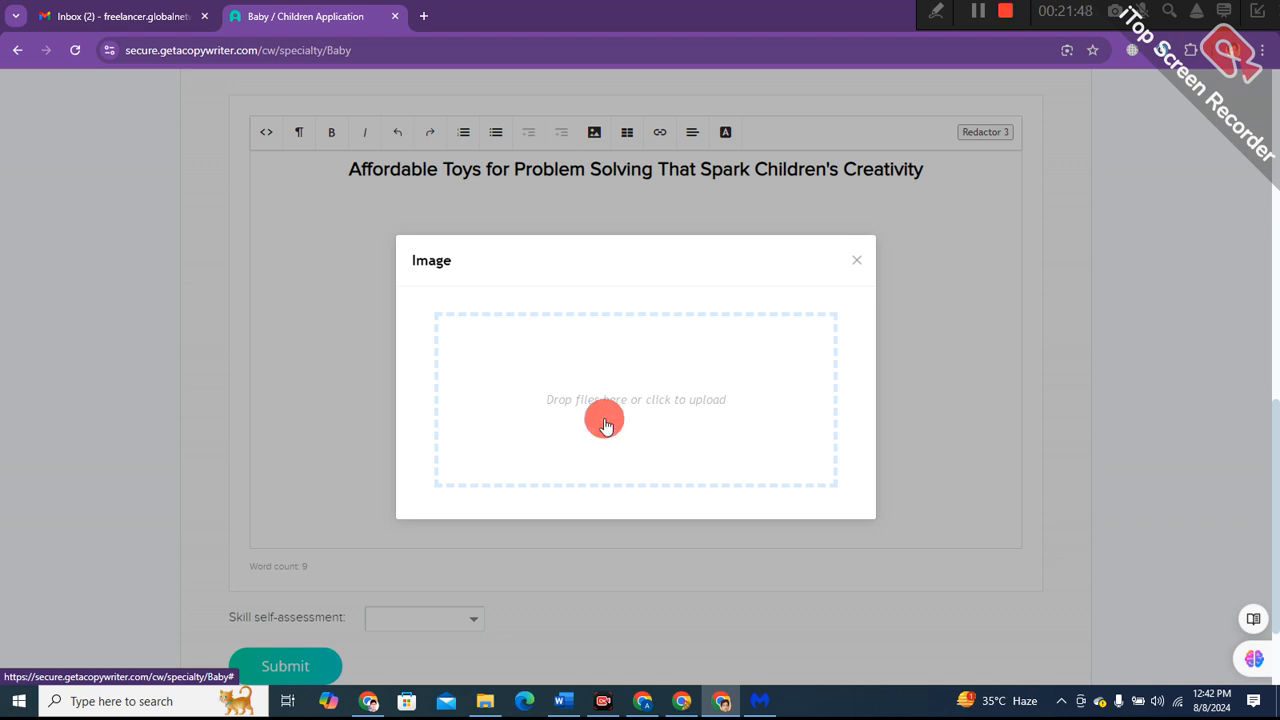
left_click(605, 425)
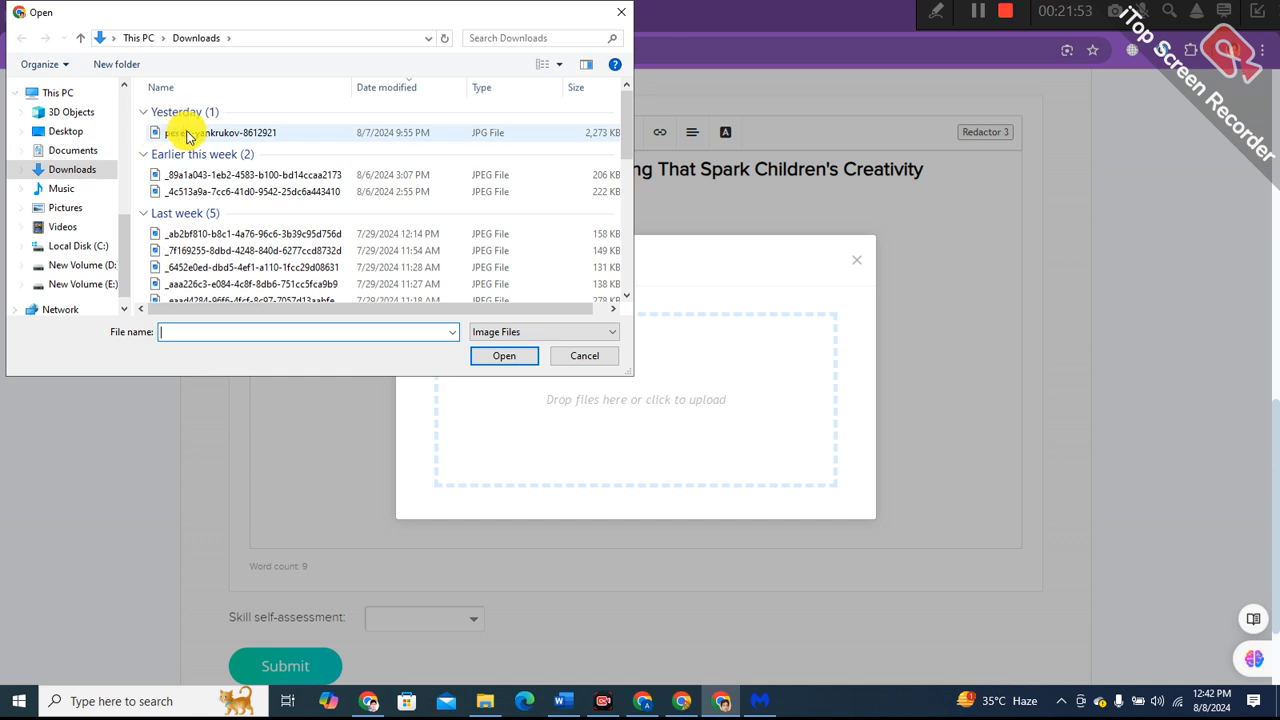
left_click(186, 135)
left_click(504, 355)
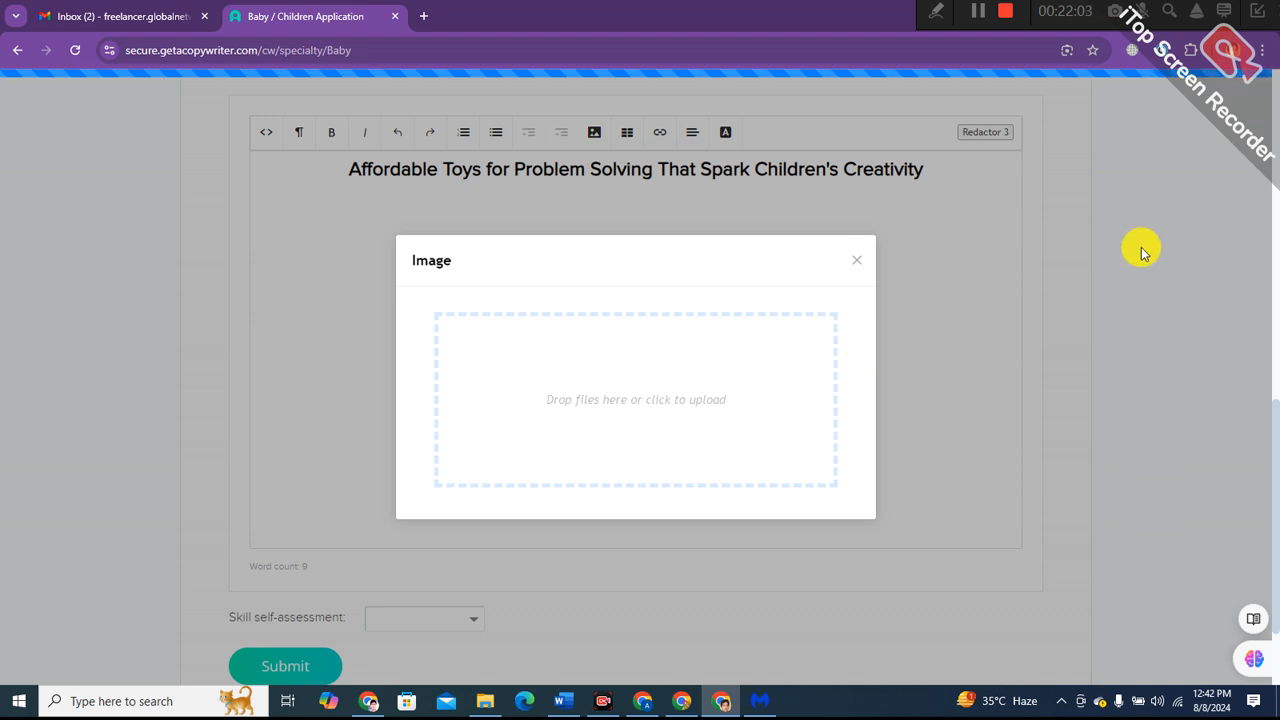
left_click(221, 306)
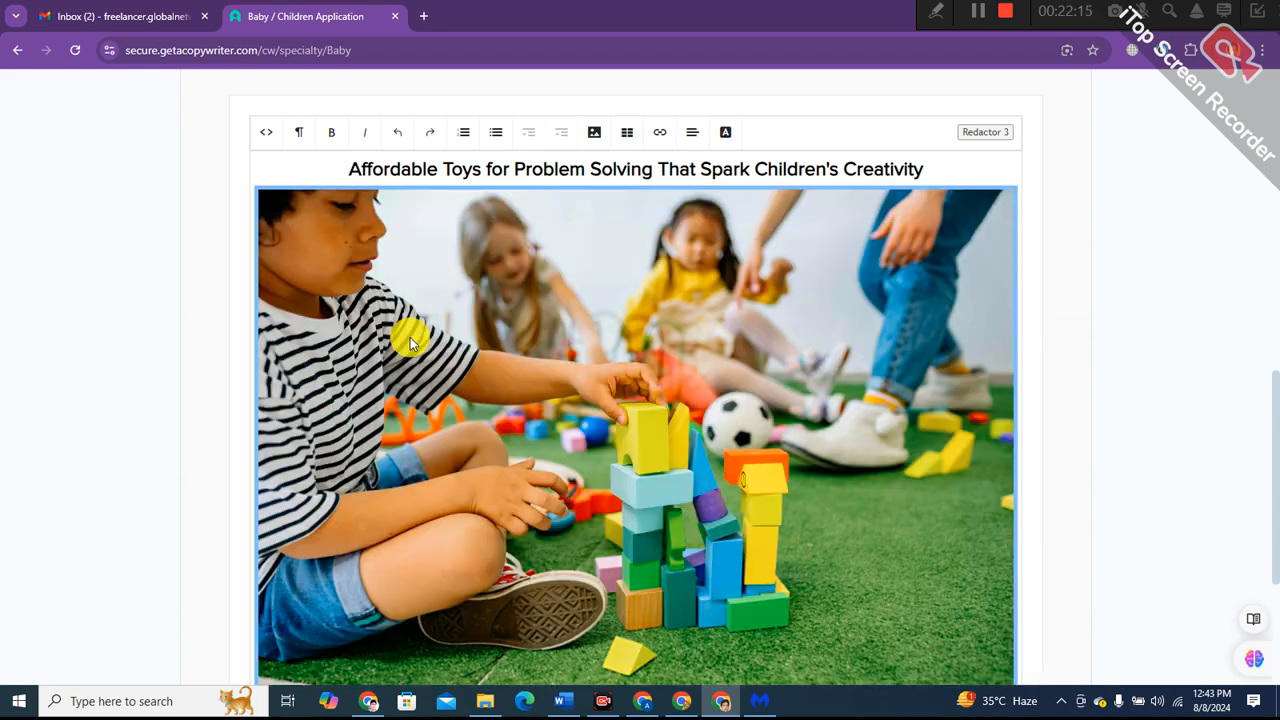
- Examine the inserted image's size and placement beneath the title in the Content editor
scroll(508, 432, "down", 2)
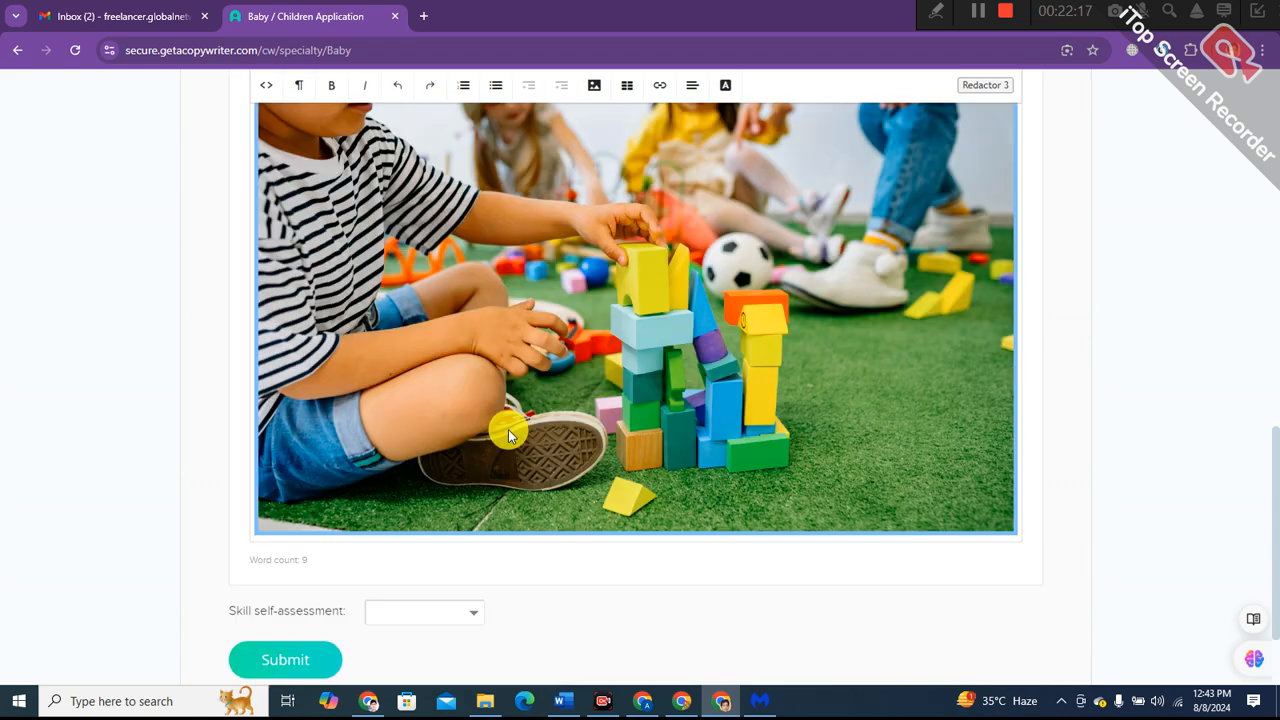
scroll(508, 430, "up", 2)
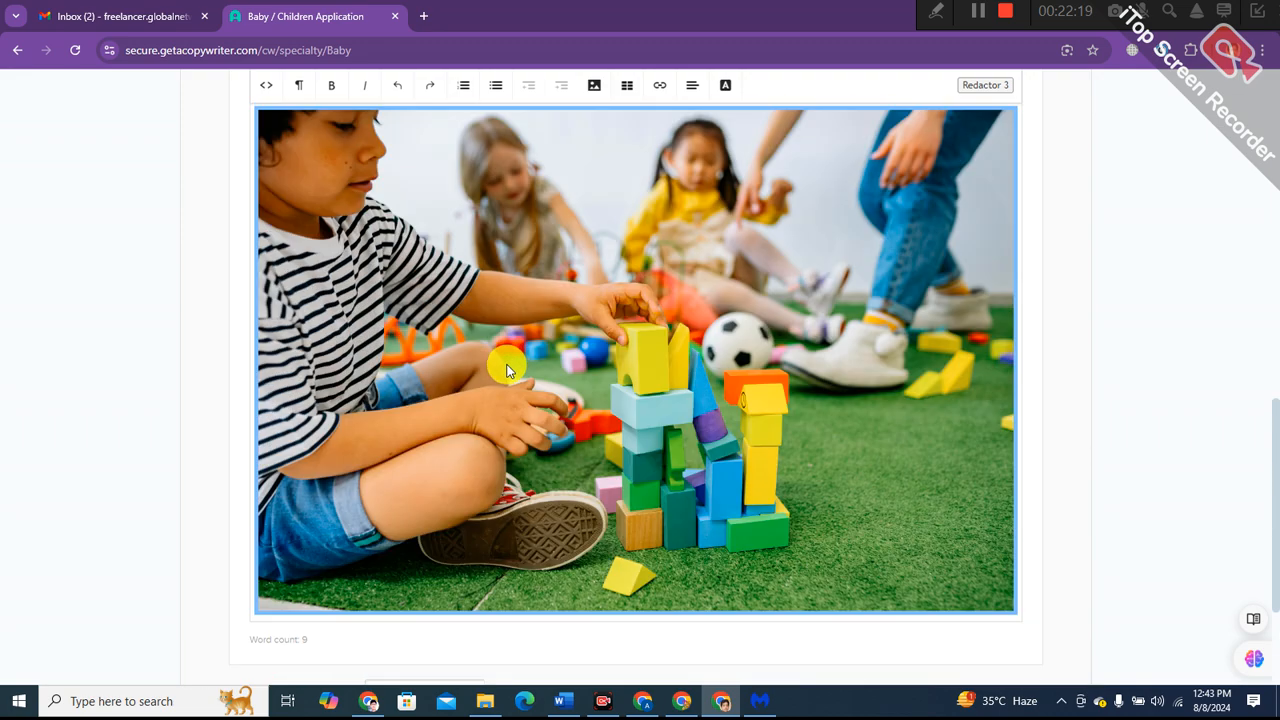
scroll(507, 370, "up", 1)
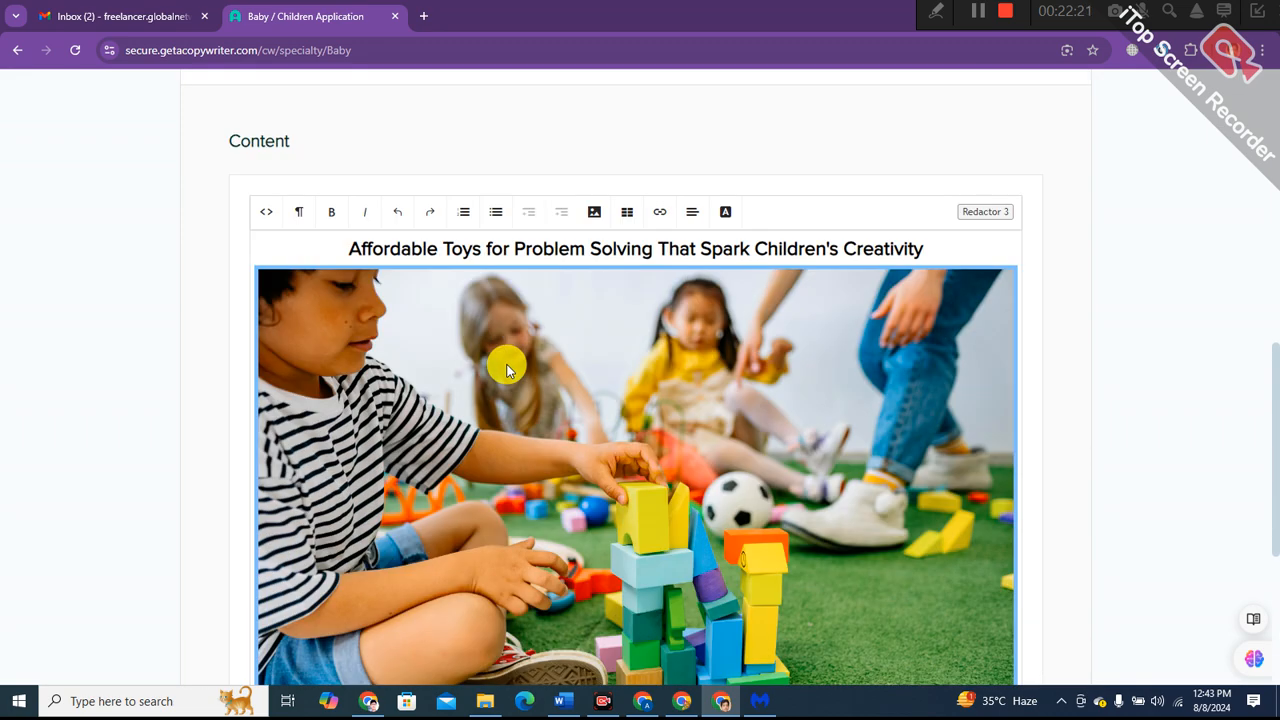
scroll(507, 370, "down", 1)
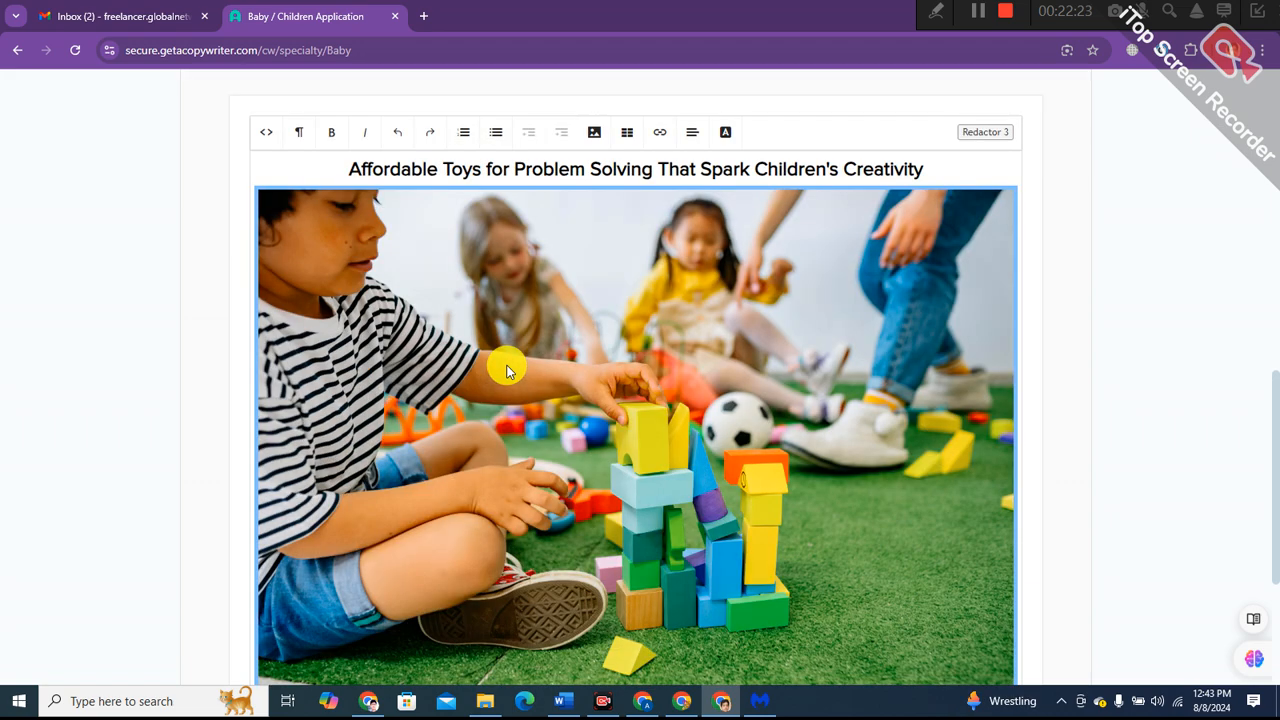
scroll(507, 370, "down", 1)
scroll(507, 370, "up", 1)
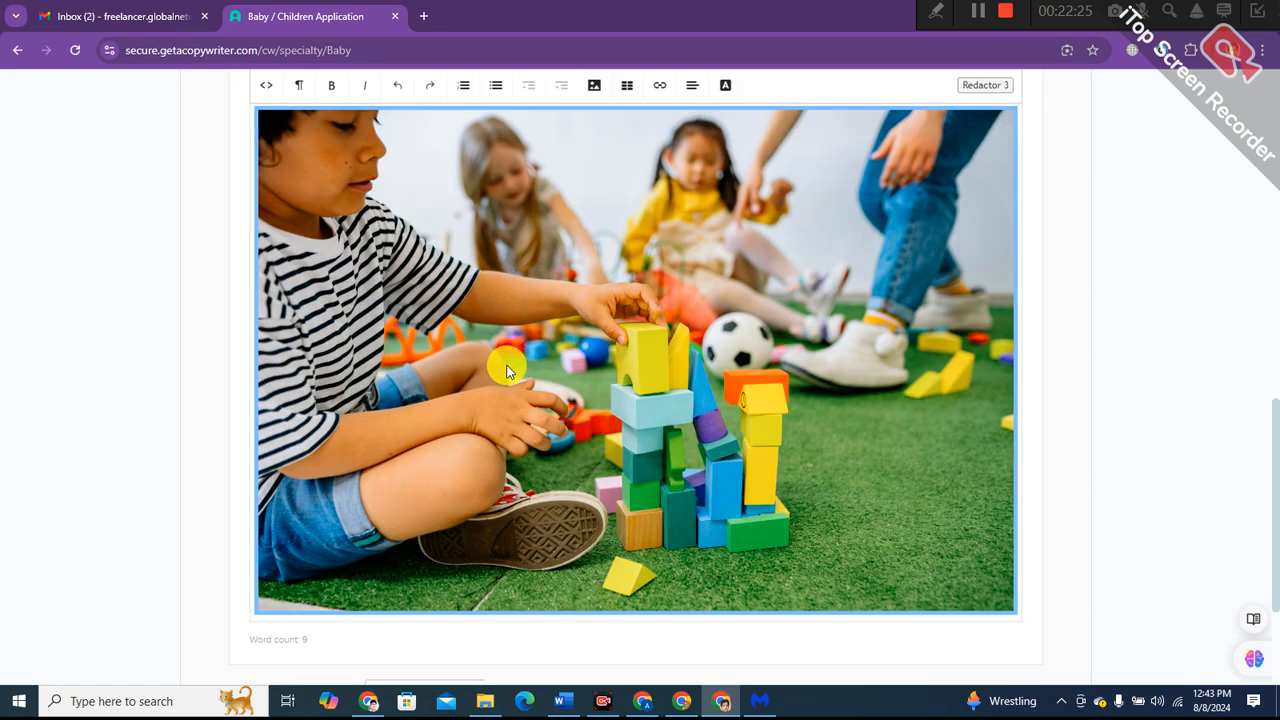
scroll(507, 370, "up", 1)
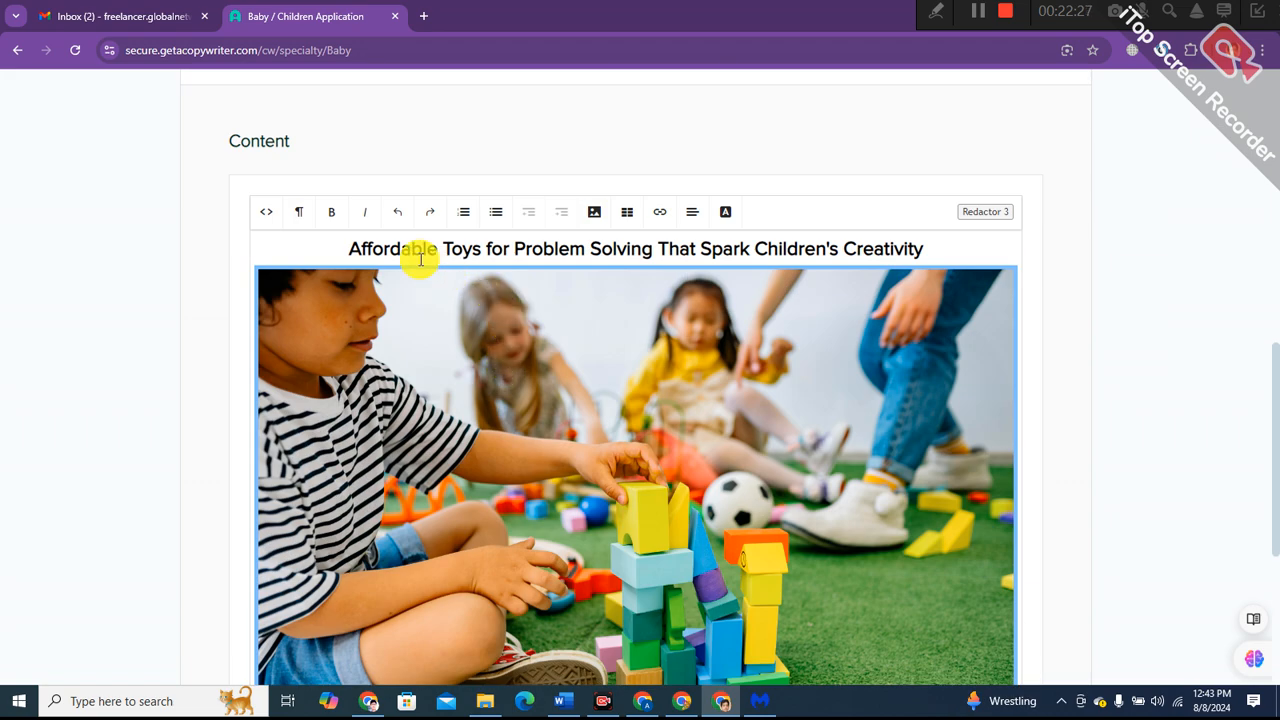
- Change the text colour of the article title to dark blue
left_click_drag(350, 247, 789, 275)
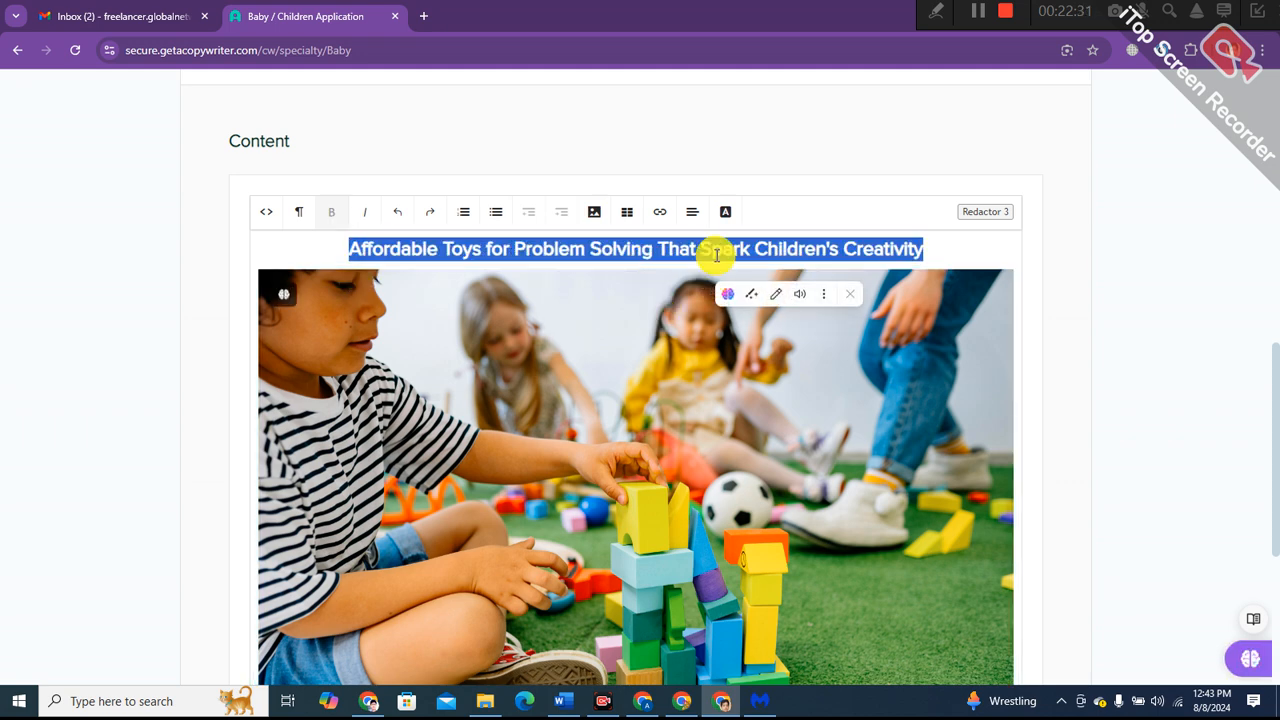
left_click(727, 214)
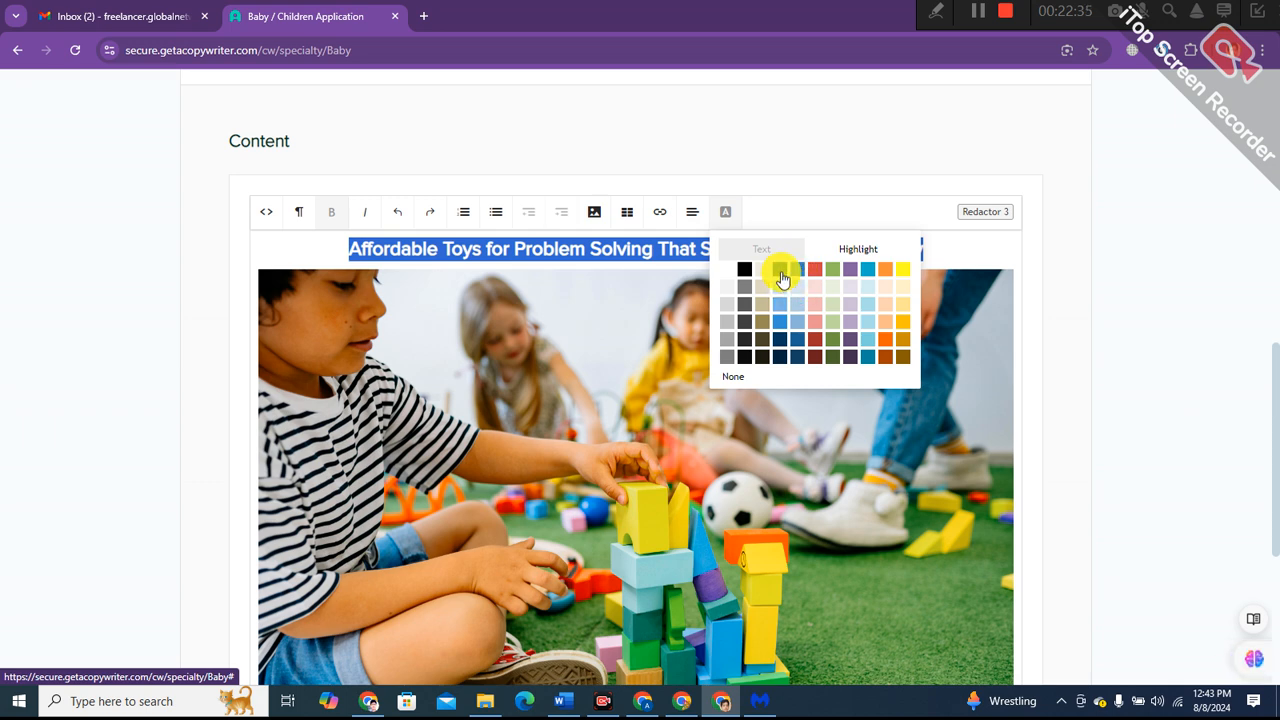
left_click(797, 321)
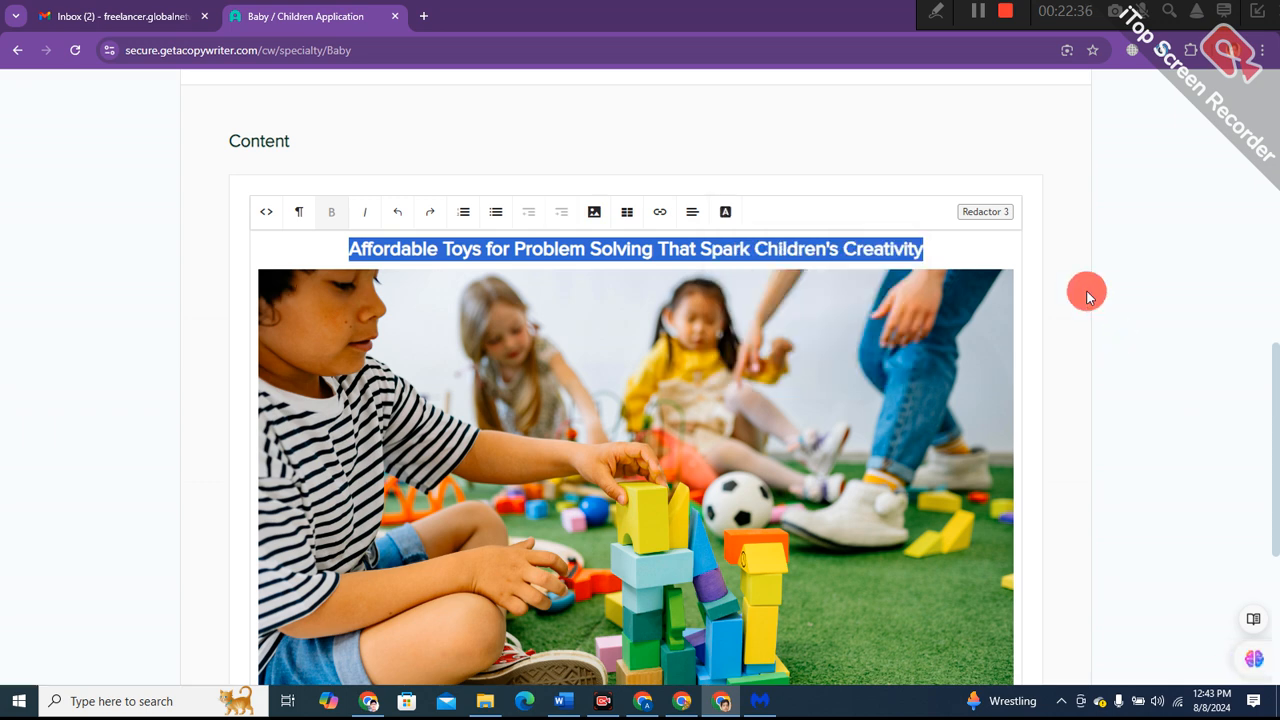
left_click(946, 258)
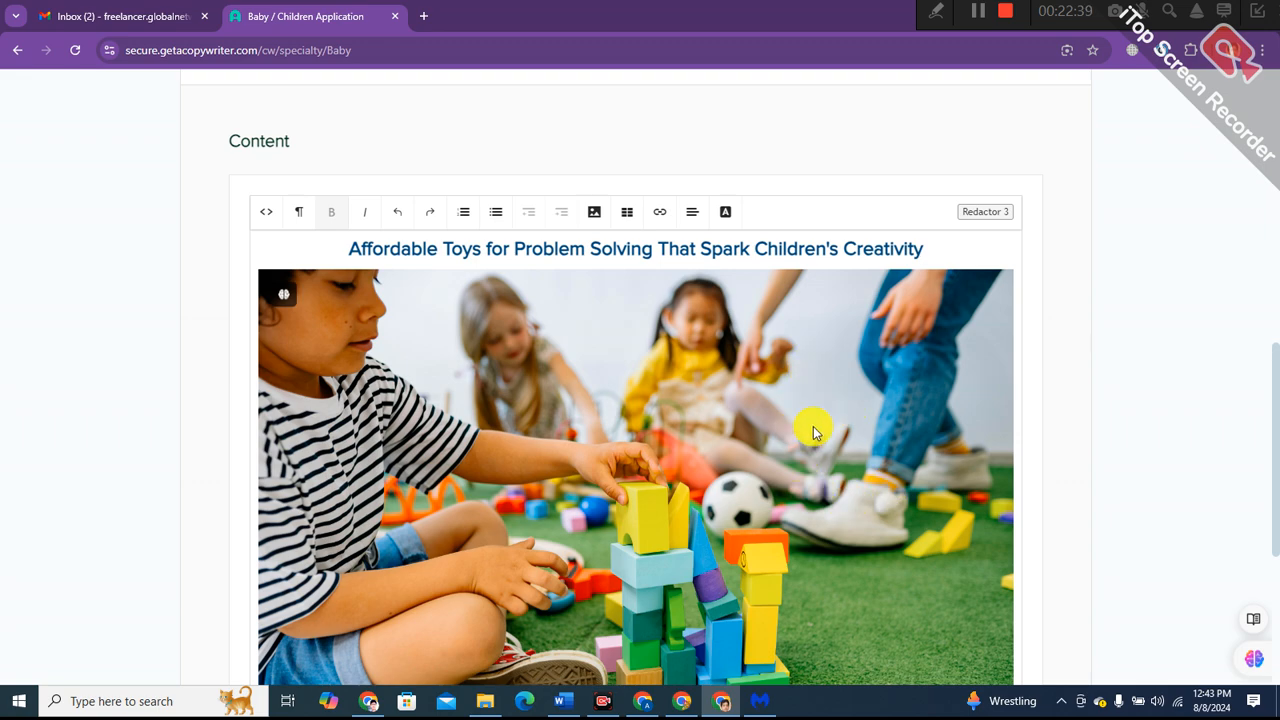
scroll(760, 520, "down", 3)
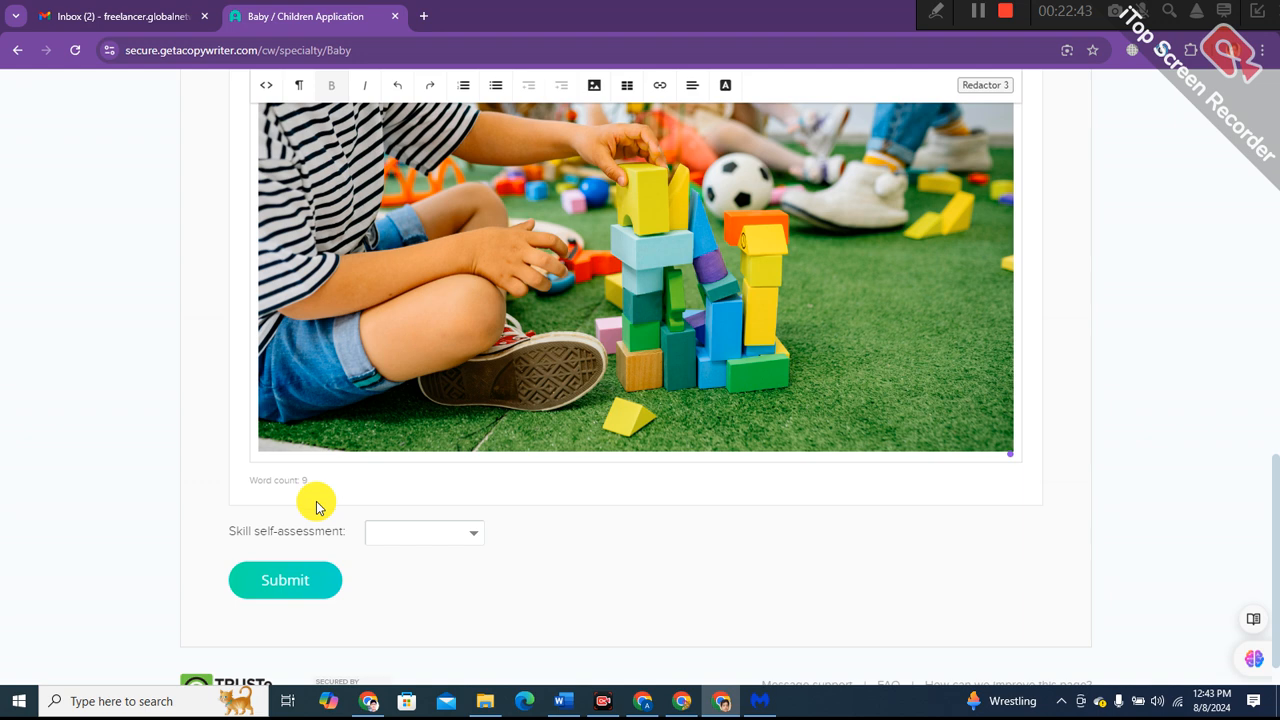
- Add two blank lines below the inserted image in the Content editor
left_click(1023, 464)
left_click(1023, 459)
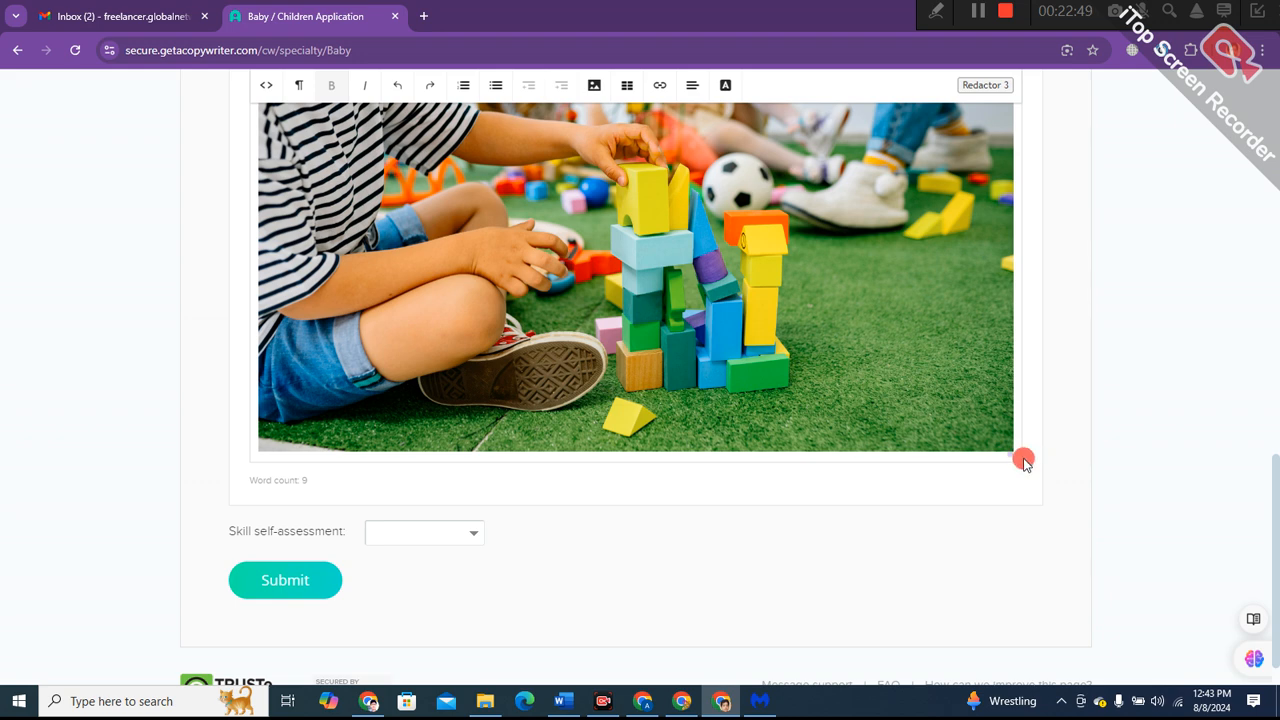
left_click(1020, 458)
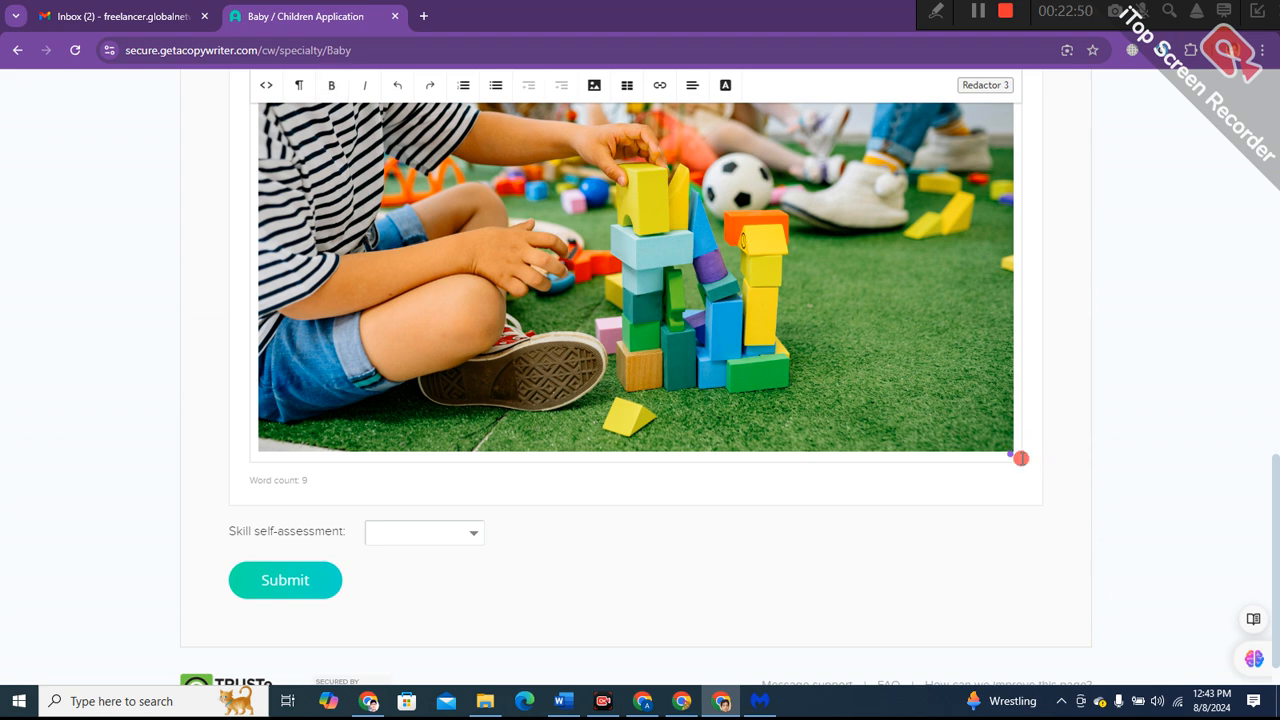
key("Return")
key("Return")
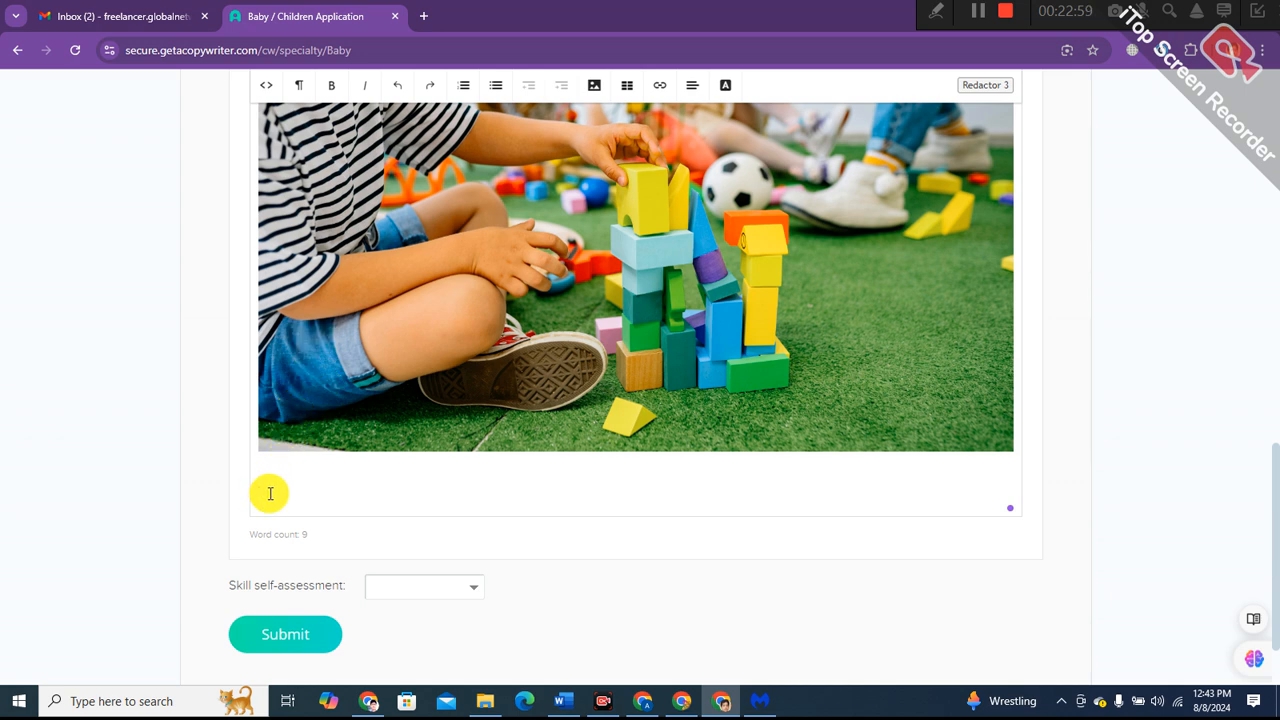
- In the BABYKIDS PRODUCTS Word document, copy the introduction and the whole "1. Educational Building Blocks for Child Development" section, then return to the browser
left_click(558, 706)
scroll(569, 449, "down", 3)
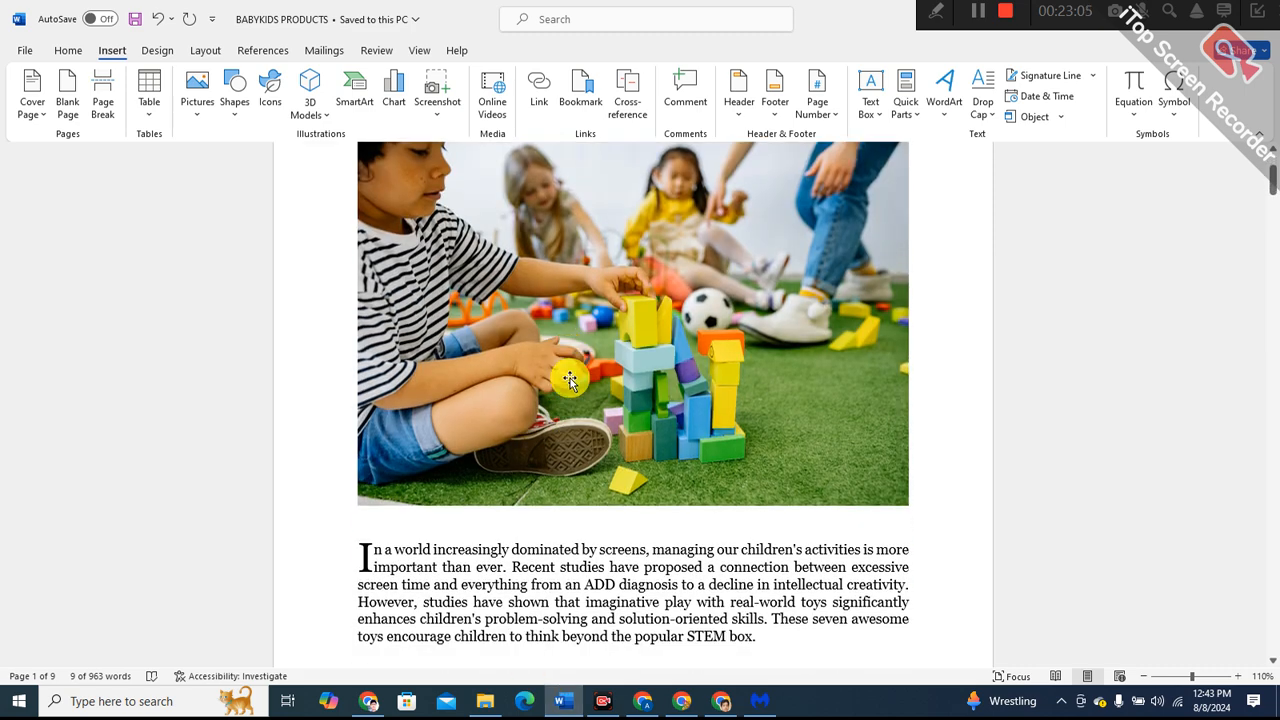
scroll(569, 380, "down", 2)
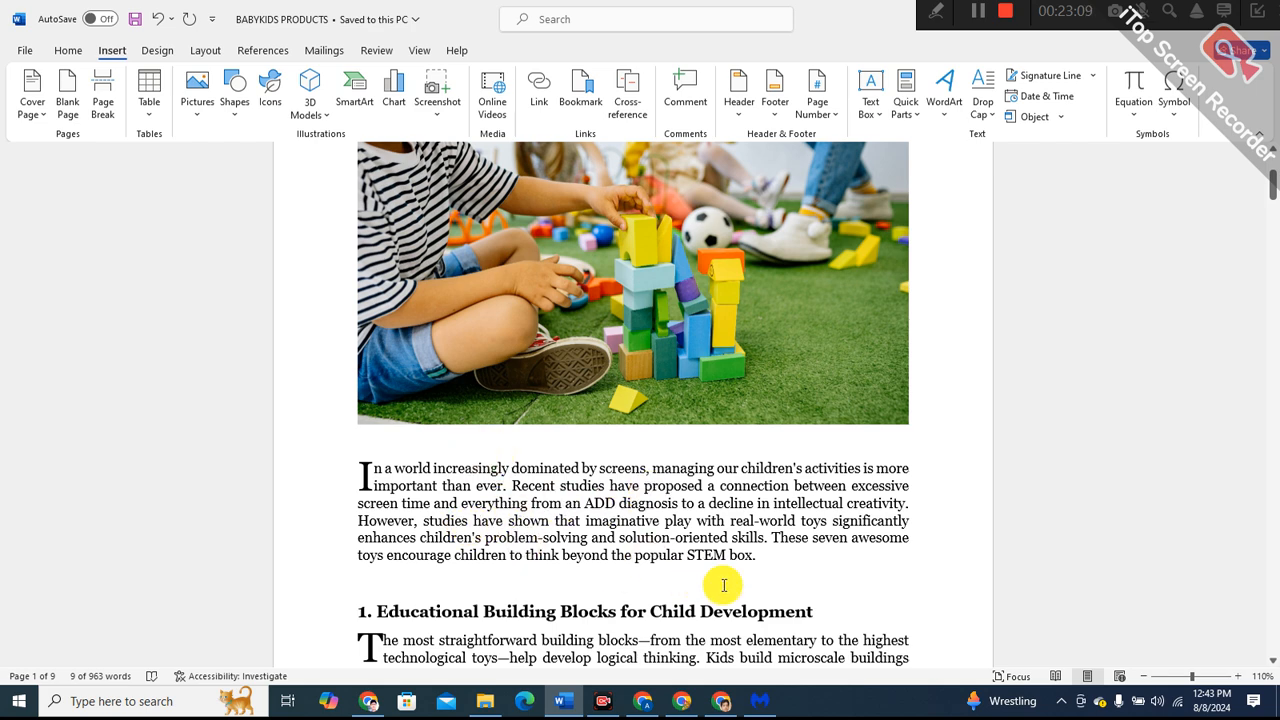
scroll(659, 510, "down", 10)
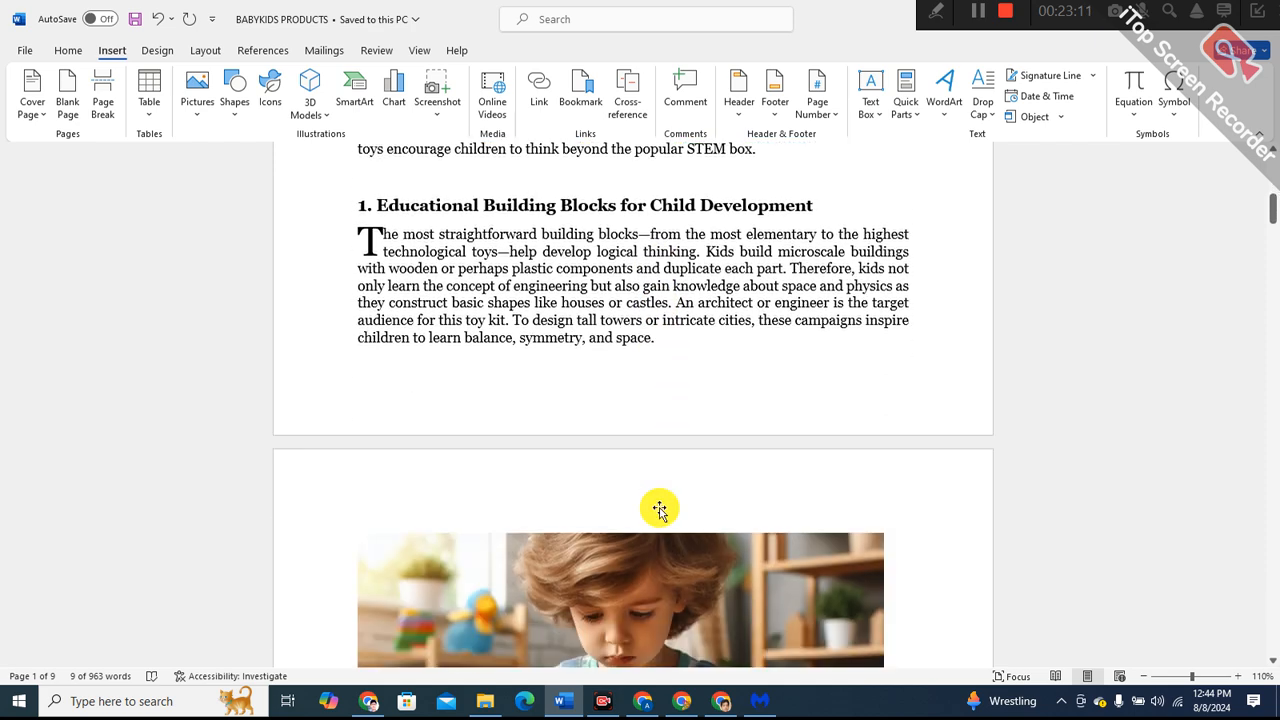
scroll(659, 510, "down", 4)
scroll(660, 506, "up", 10)
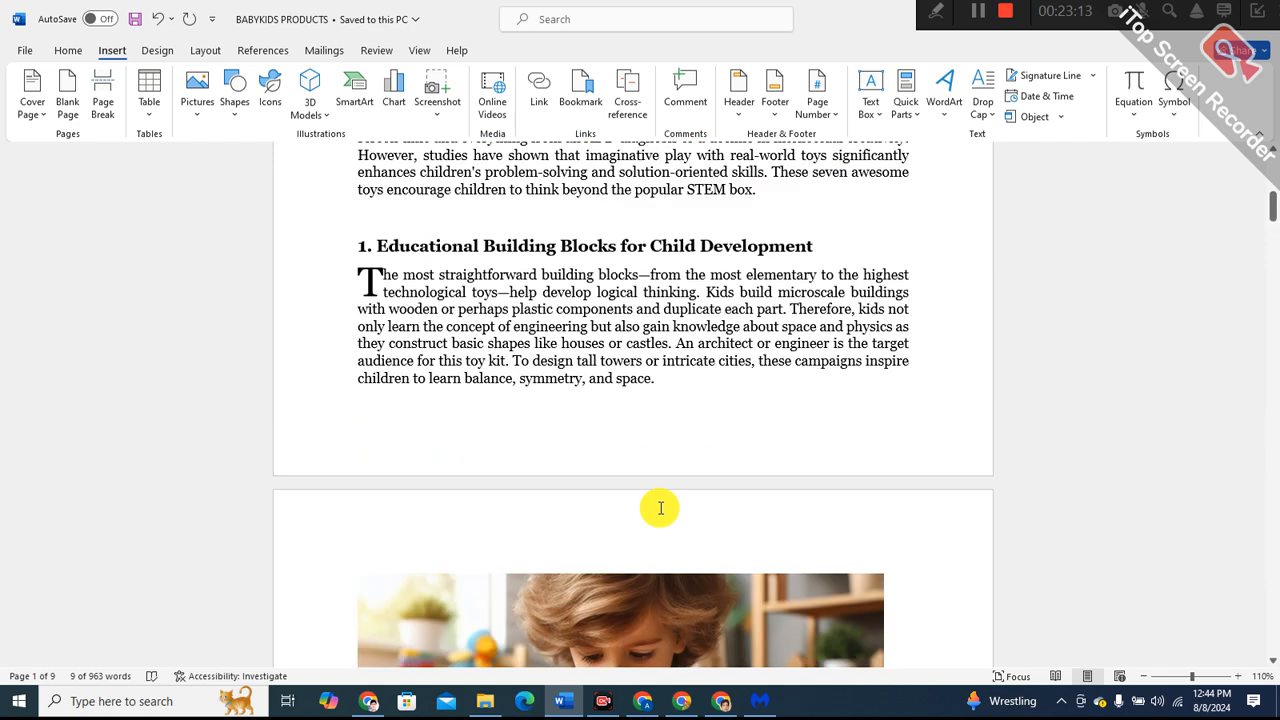
left_click_drag(680, 543, 360, 268)
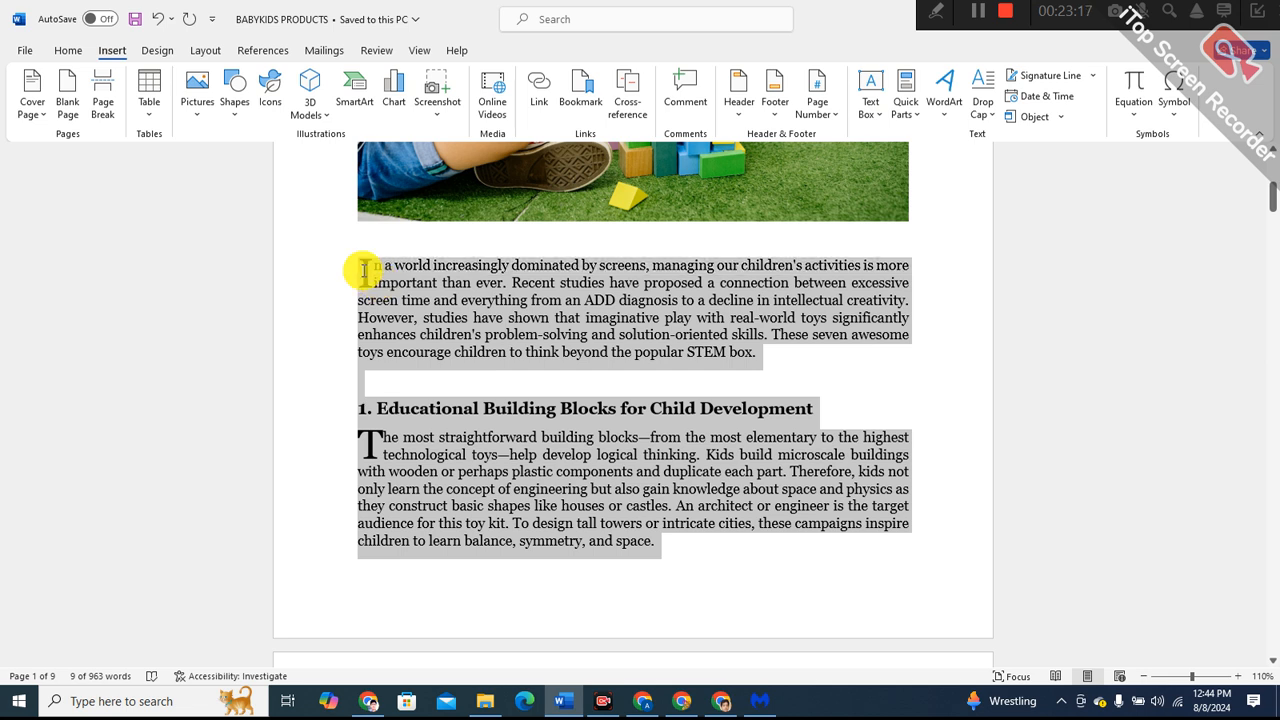
right_click(705, 321)
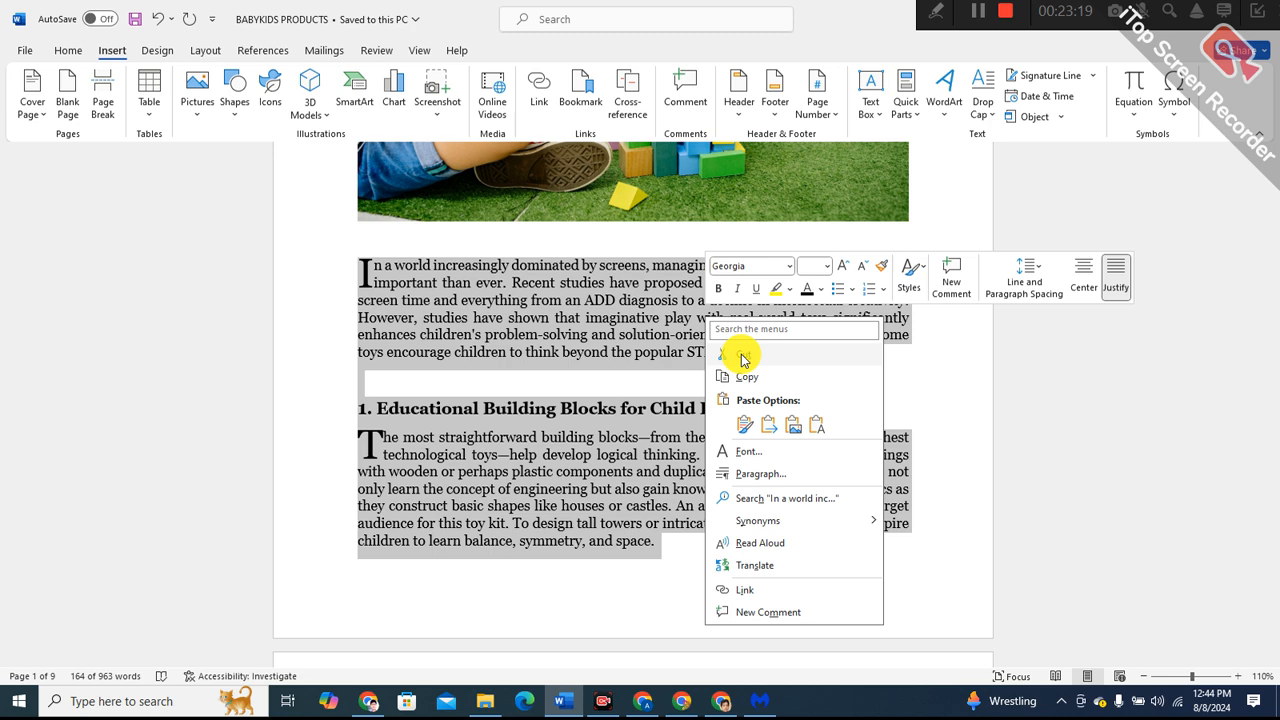
left_click(746, 376)
left_click(674, 638)
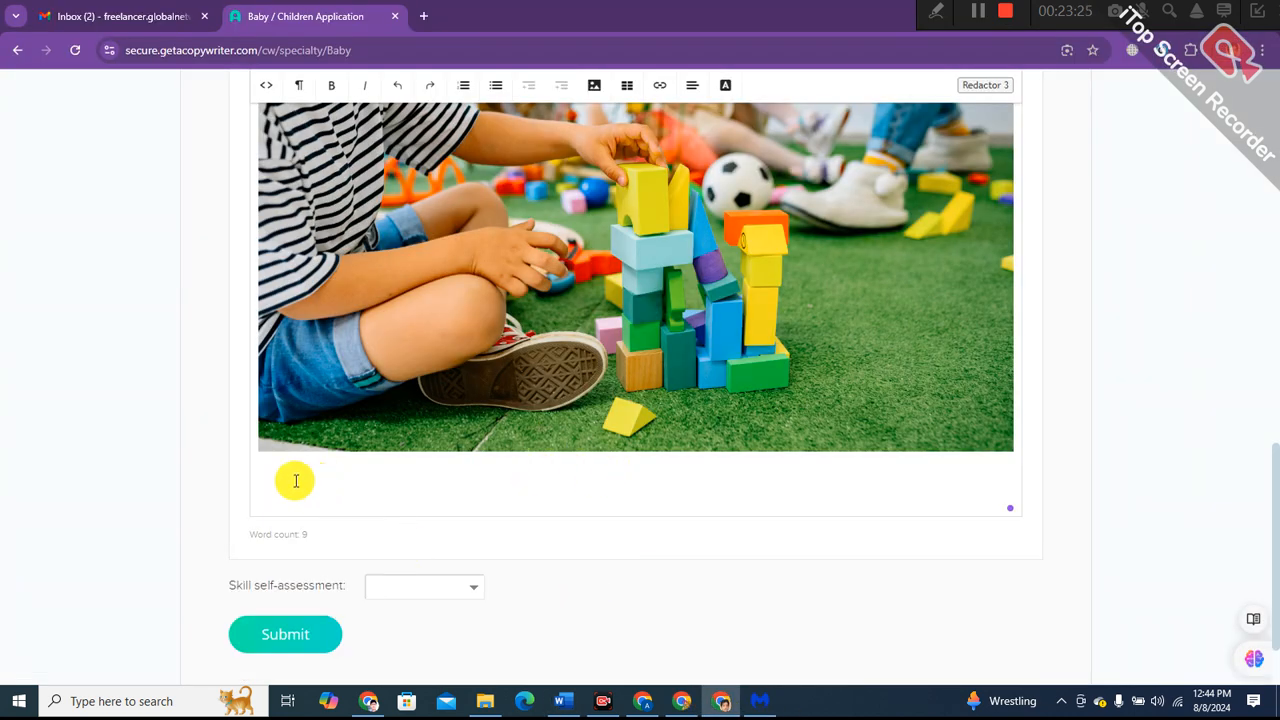
- Paste the copied introduction and first section on the blank line below the image in the Content editor
left_click(284, 491)
right_click(284, 495)
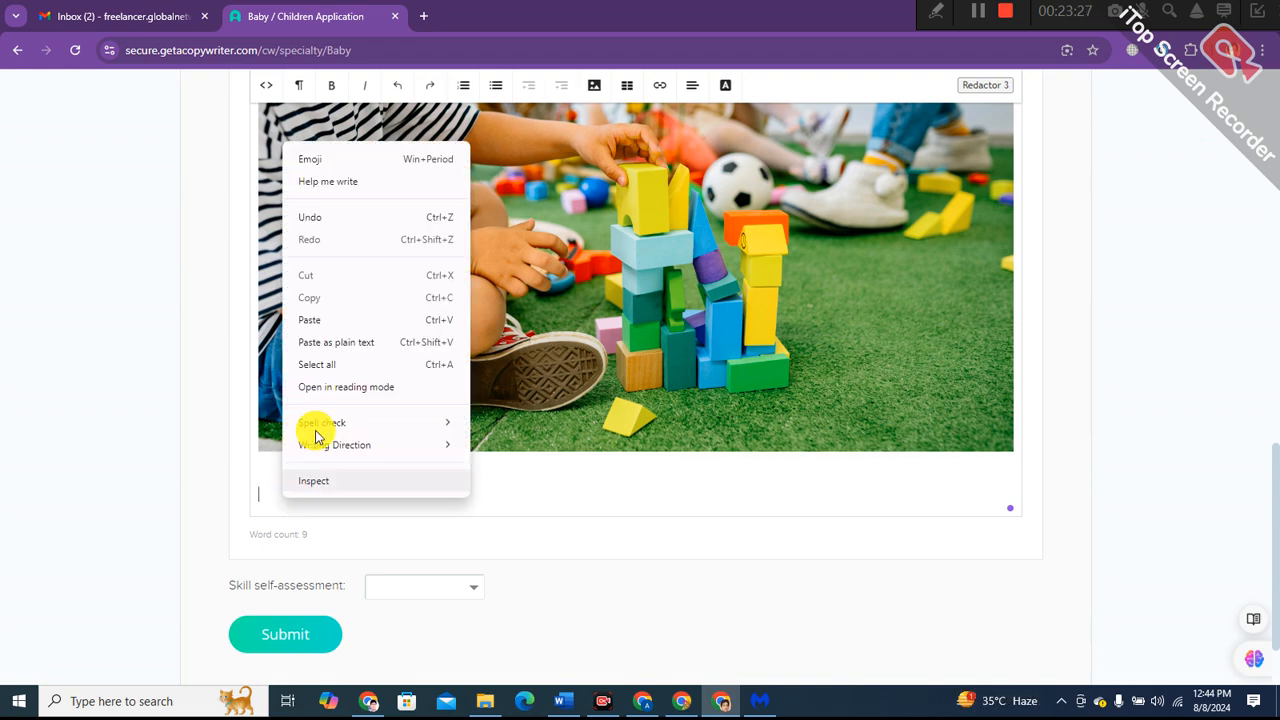
left_click(328, 326)
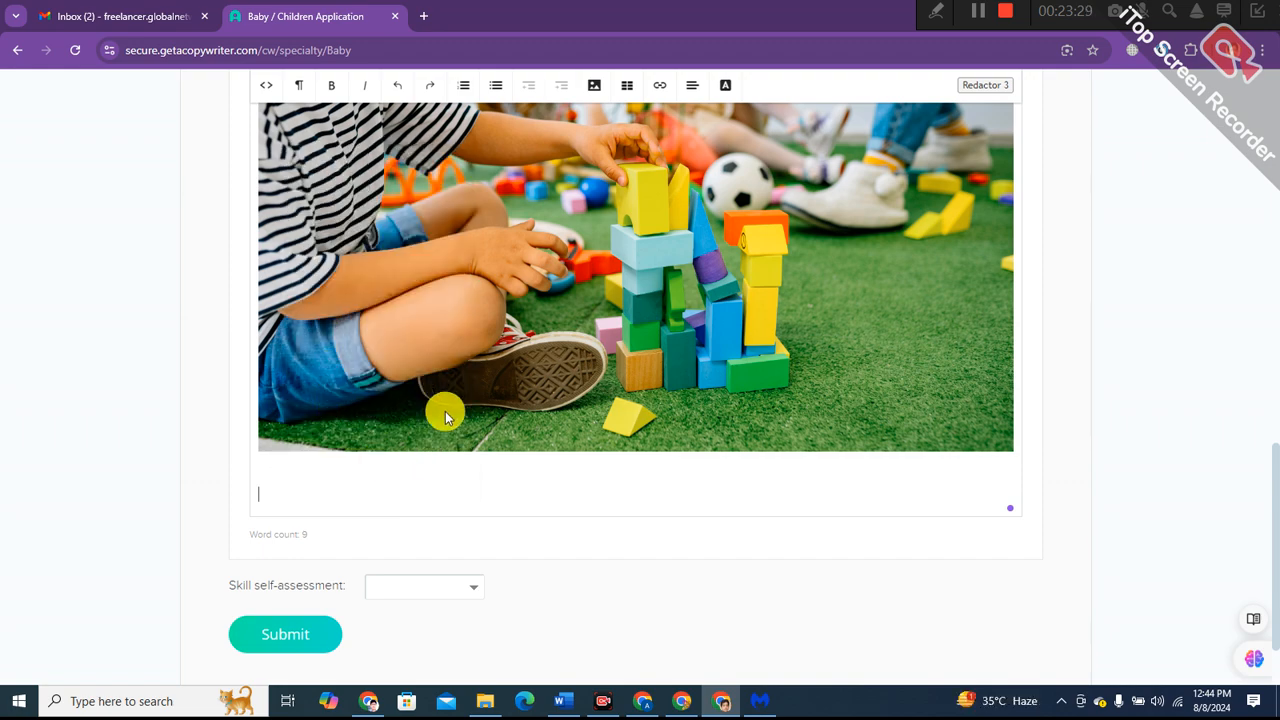
scroll(458, 408, "down", 2)
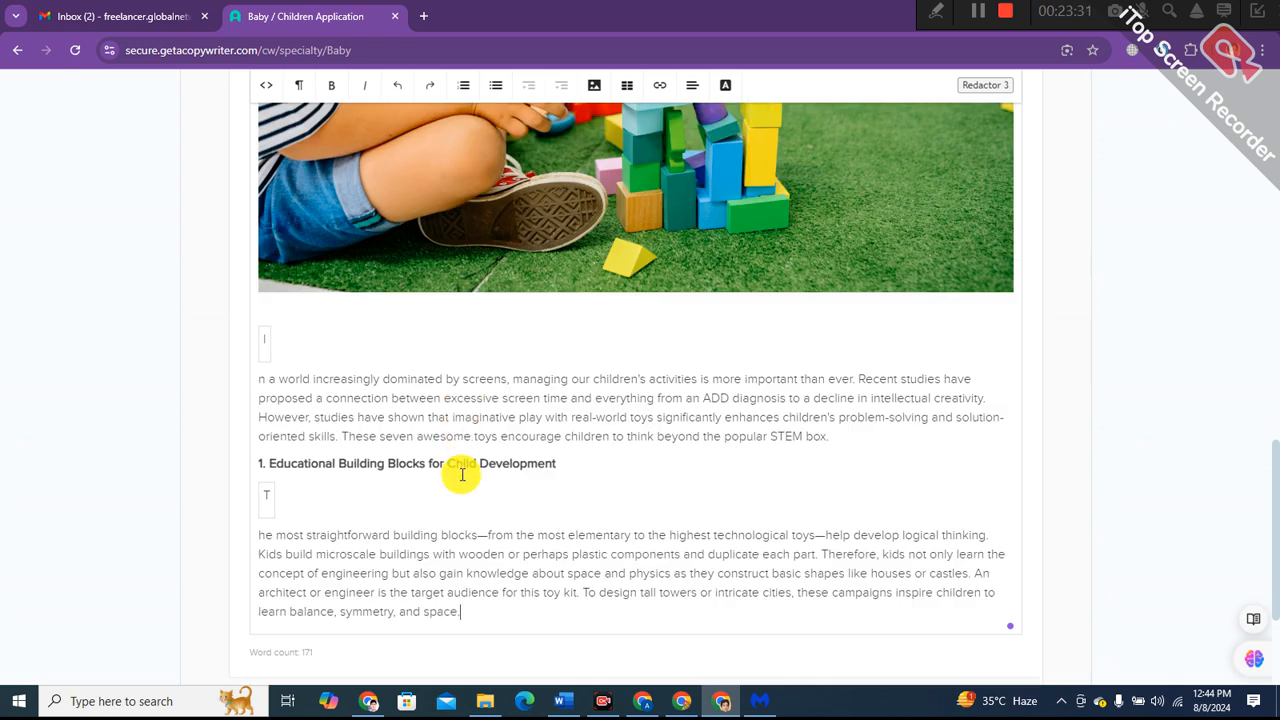
- Examine the layout of the pasted paragraphs, section heading and boxed drop-cap letters beneath the image
left_click(257, 366)
left_click(257, 377)
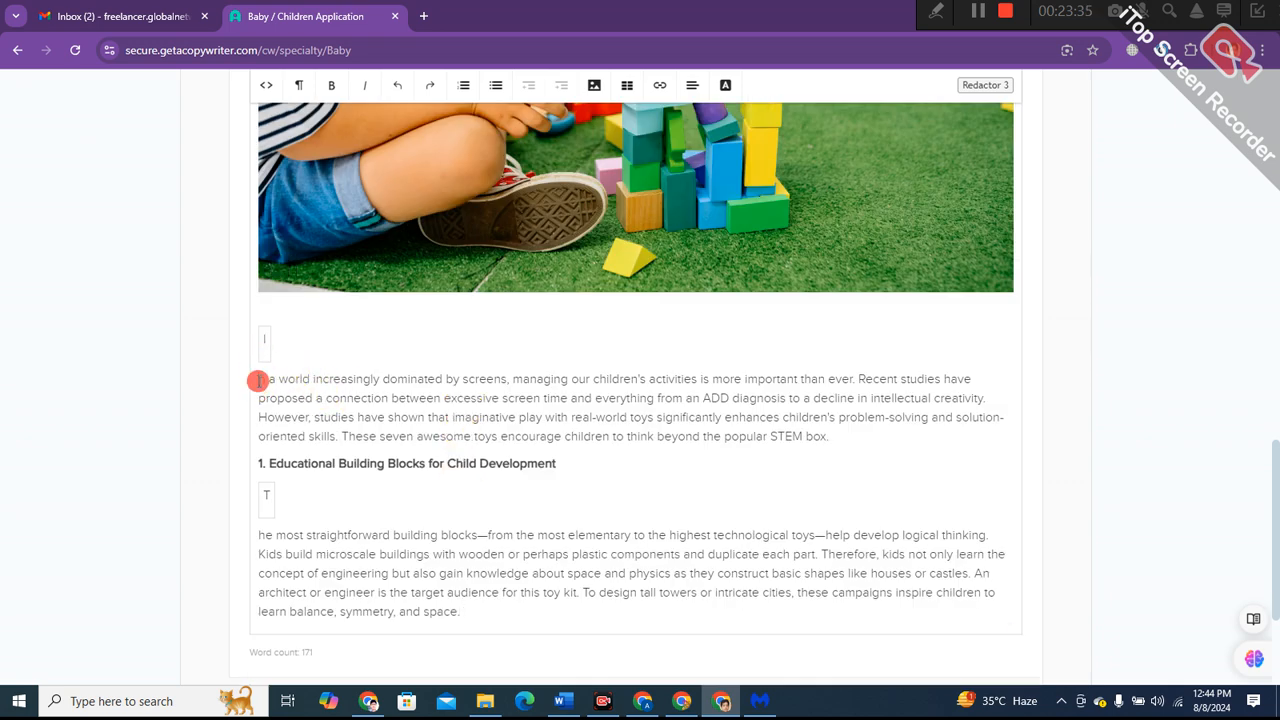
left_click(262, 356)
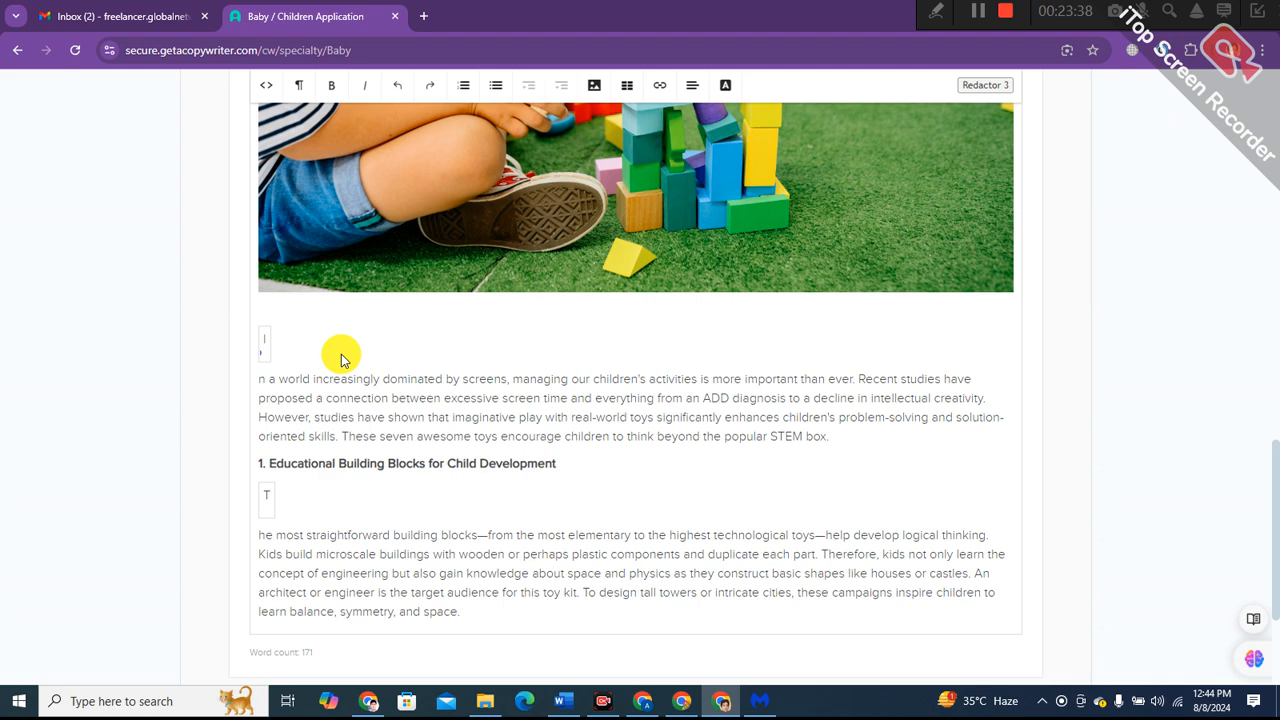
left_click(338, 494)
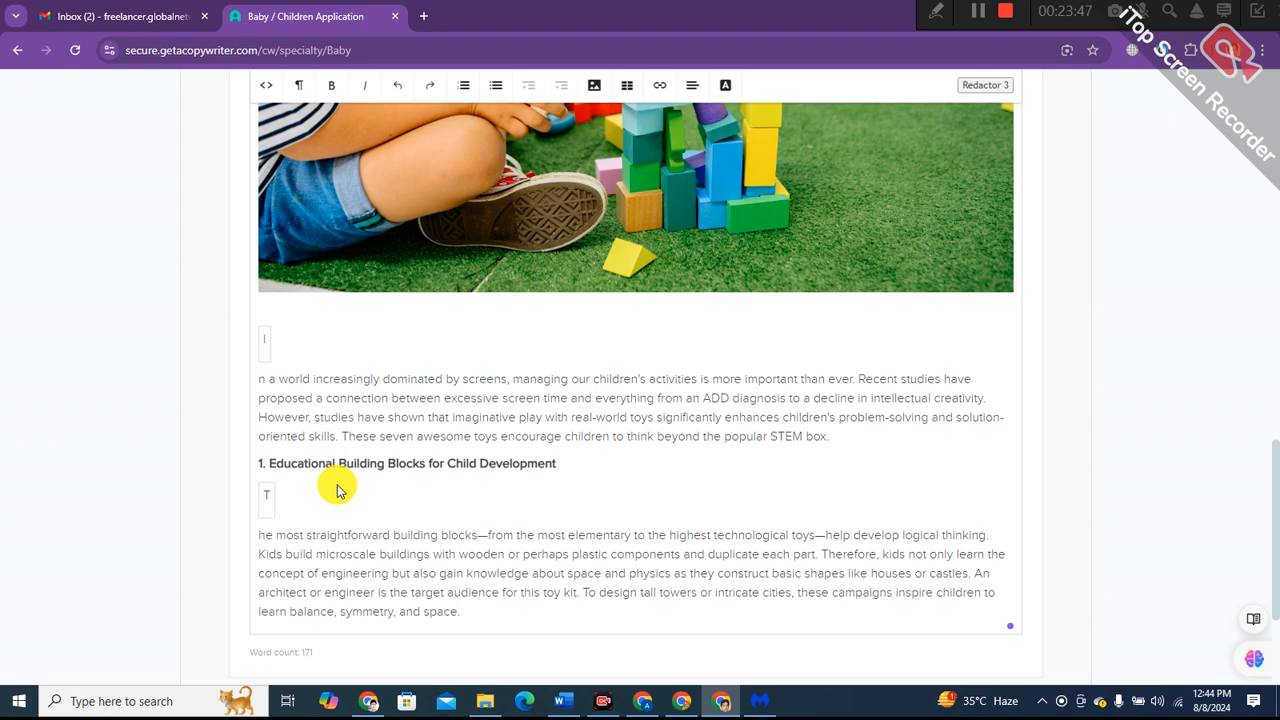
left_click(358, 466)
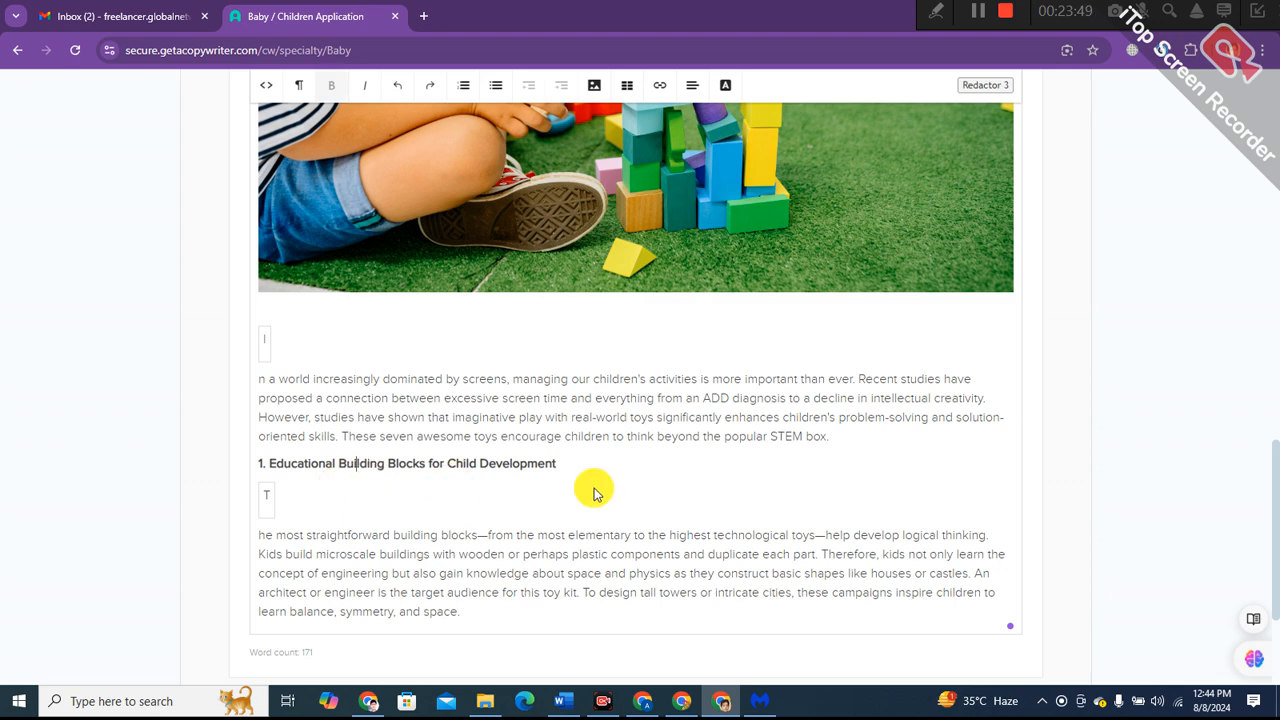
scroll(575, 490, "down", 2)
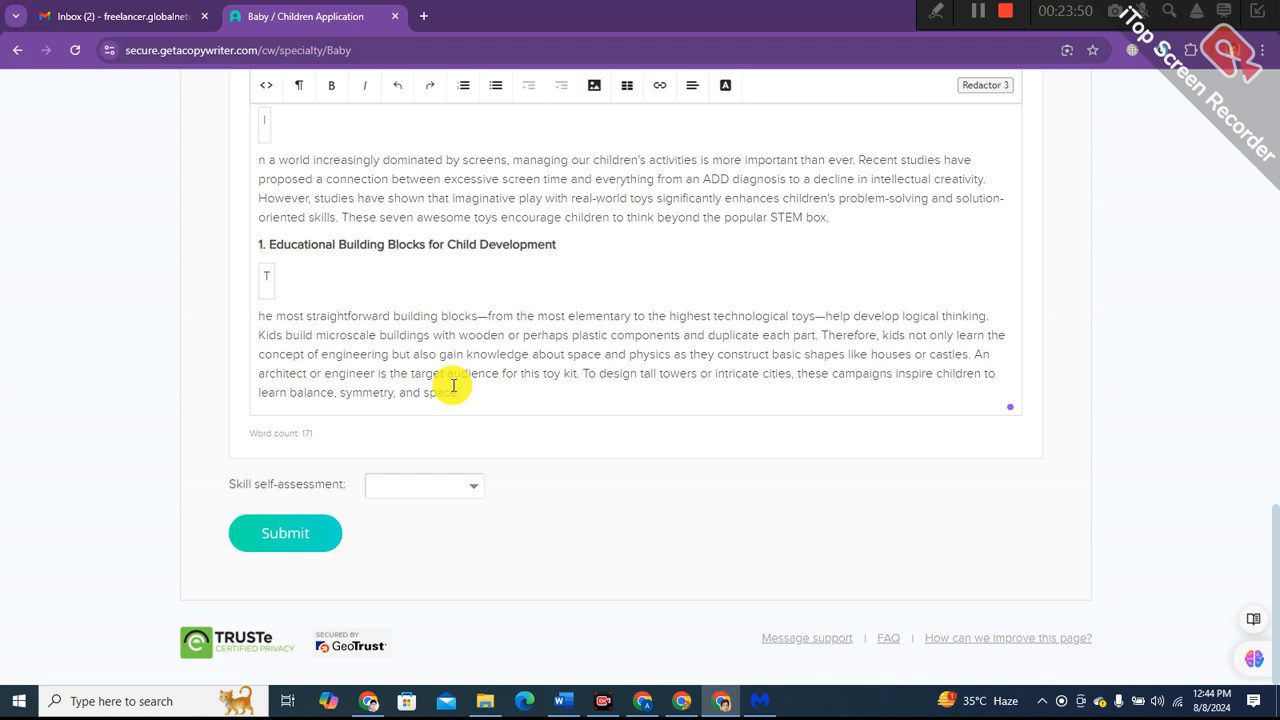
left_click_drag(453, 385, 266, 353)
scroll(391, 322, "up", 2)
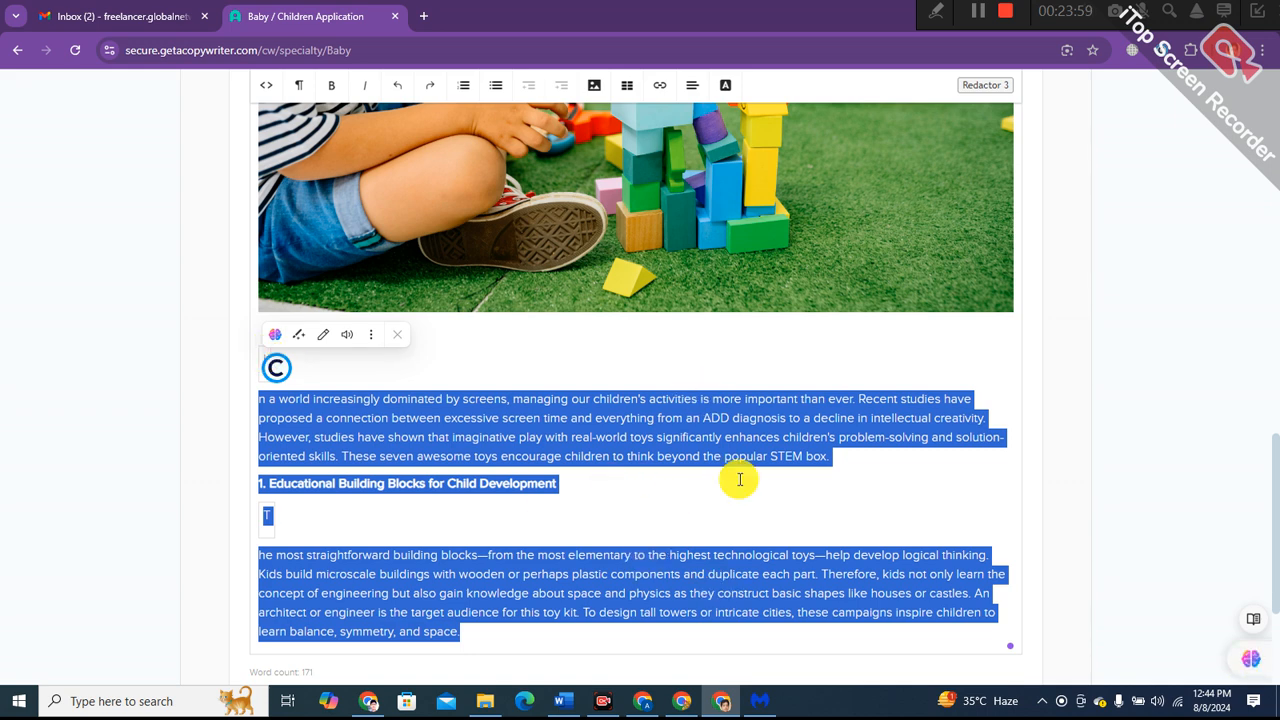
left_click(428, 615)
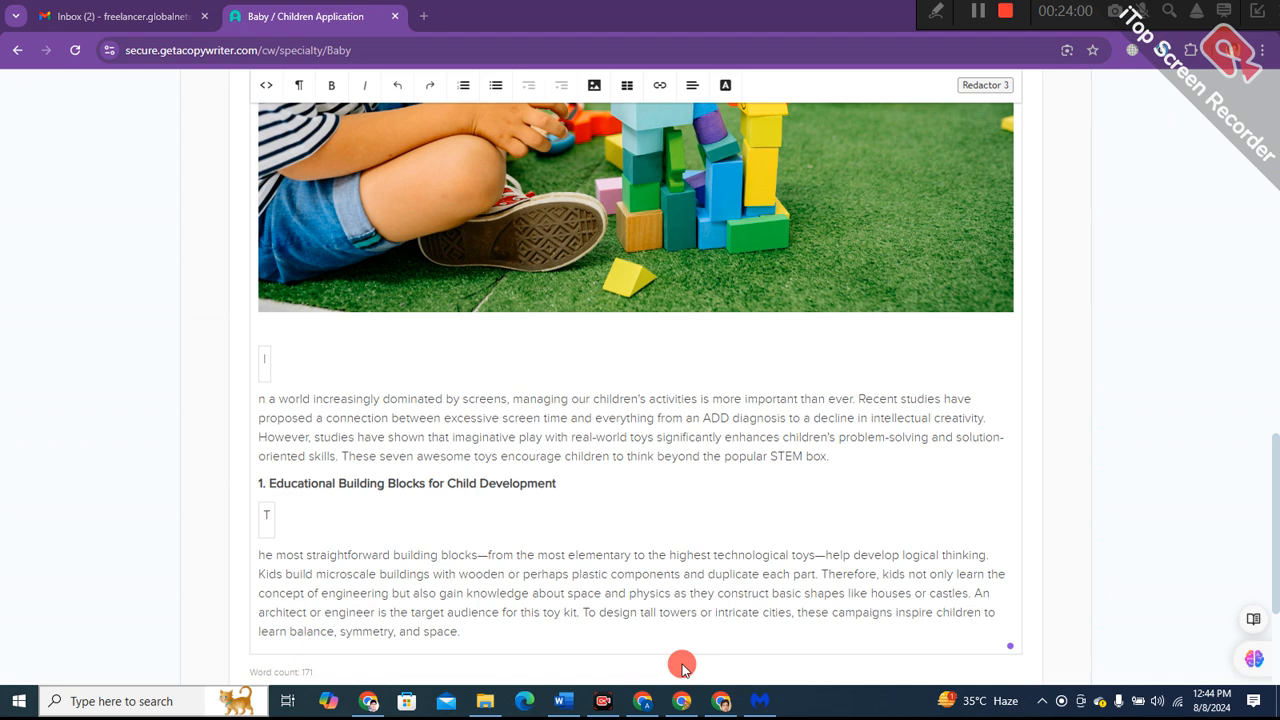
key("super+s")
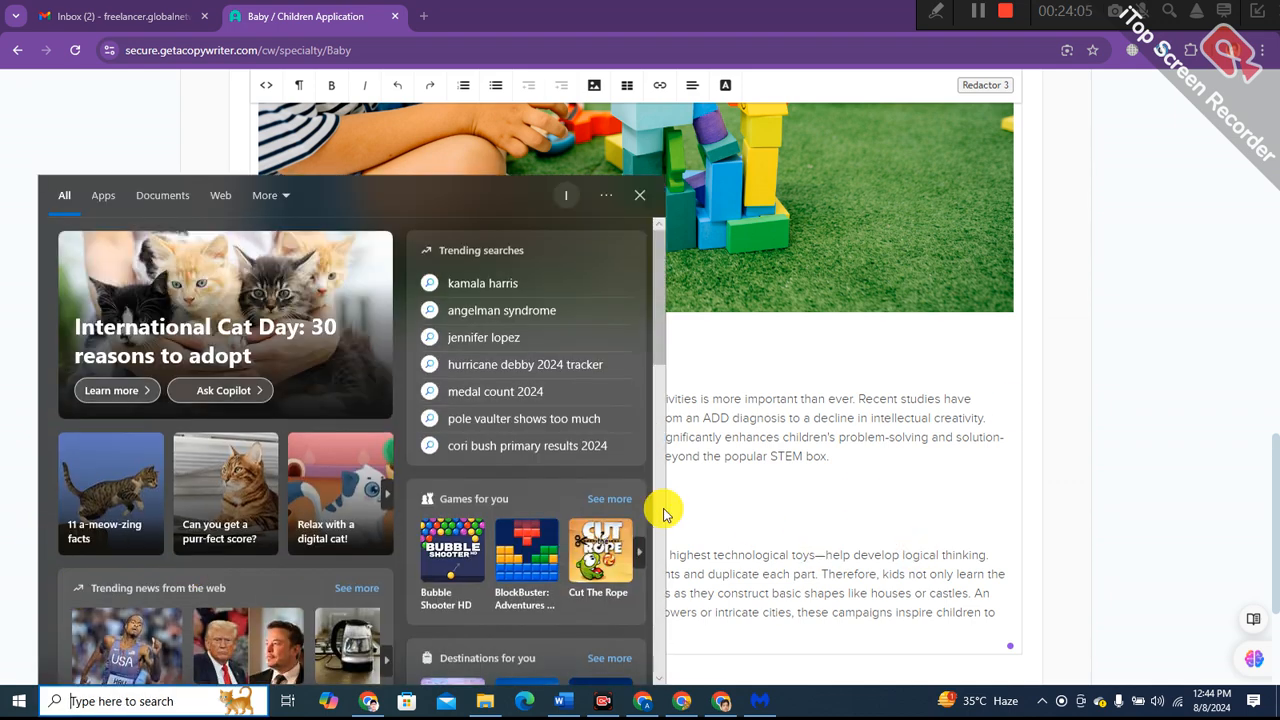
left_click(904, 476)
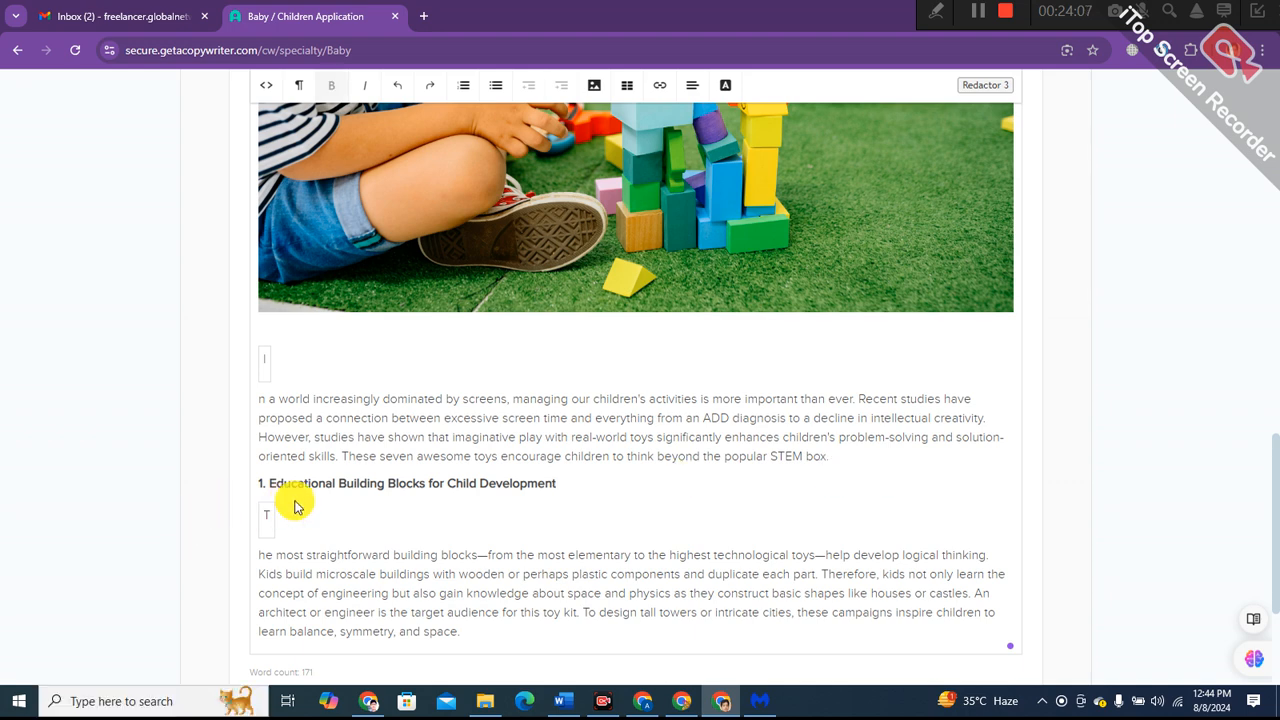
- Delete the pasted introduction up to "encourage children", together with its boxed drop-cap letter I
left_click(265, 399)
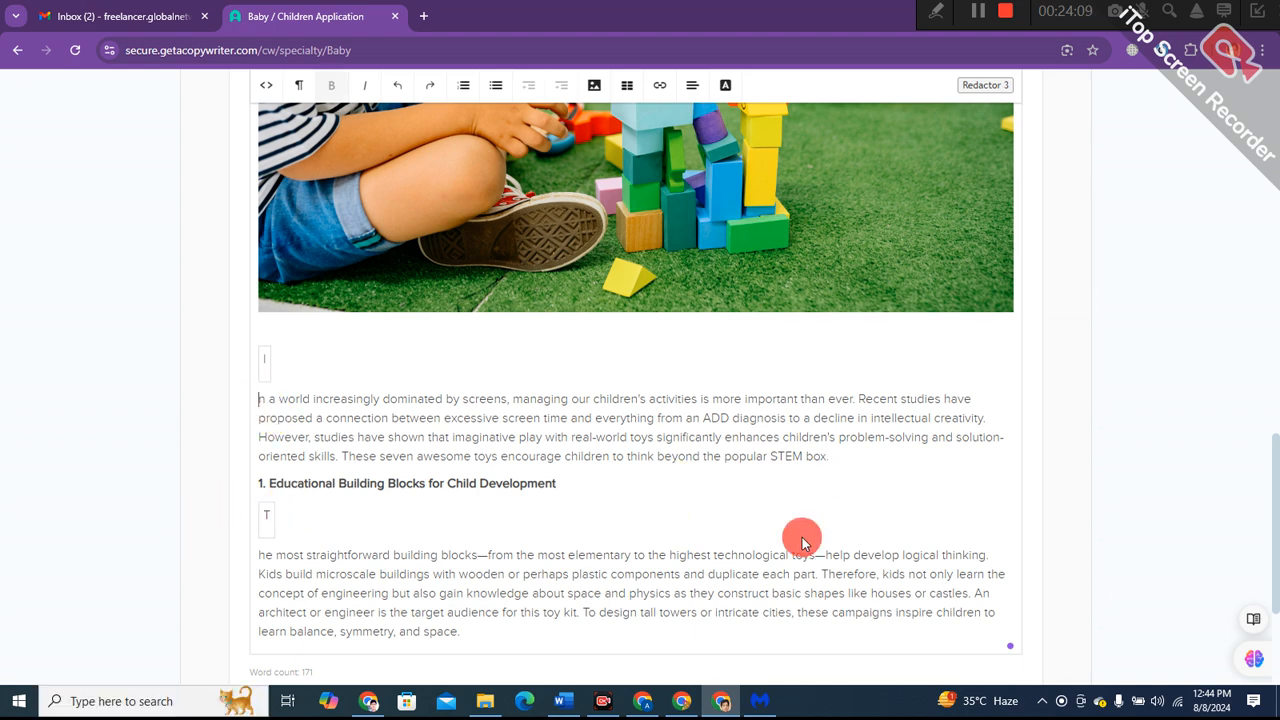
left_click(608, 458, "shift")
key("BackSpace")
key("BackSpace")
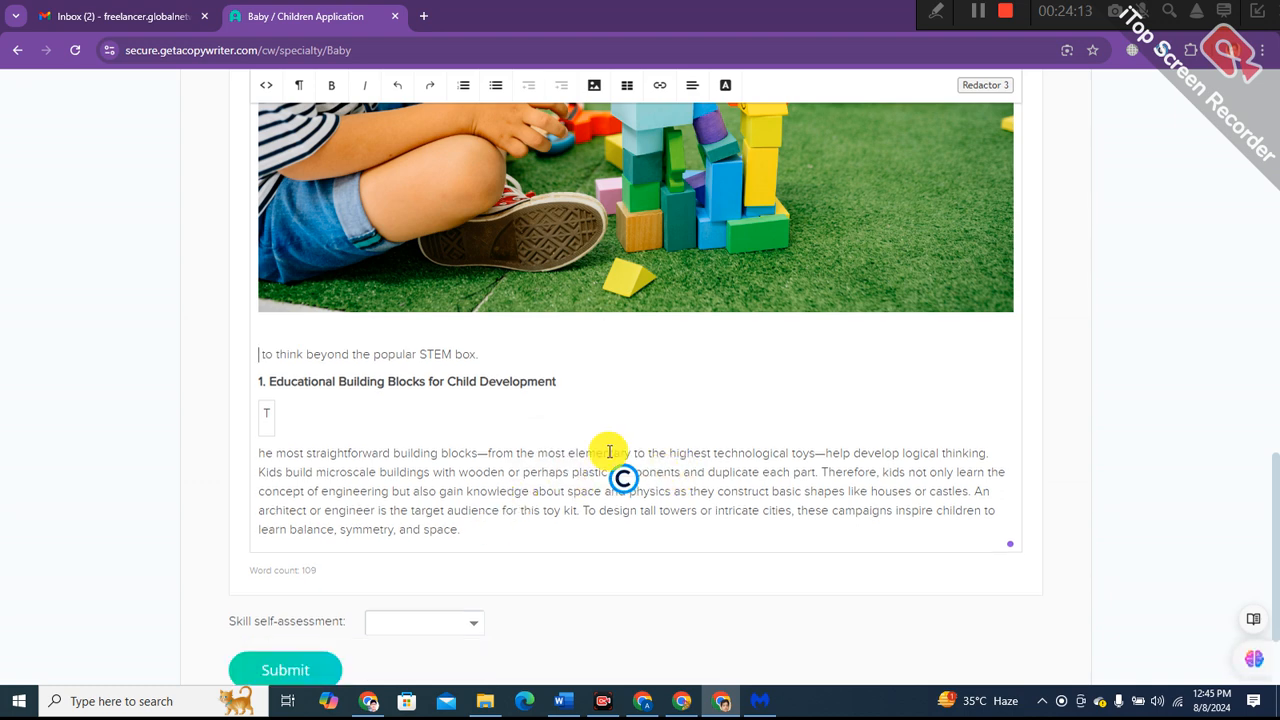
- Delete the end of the building blocks paragraph back to "gain knowledge about space and"
left_click(490, 536)
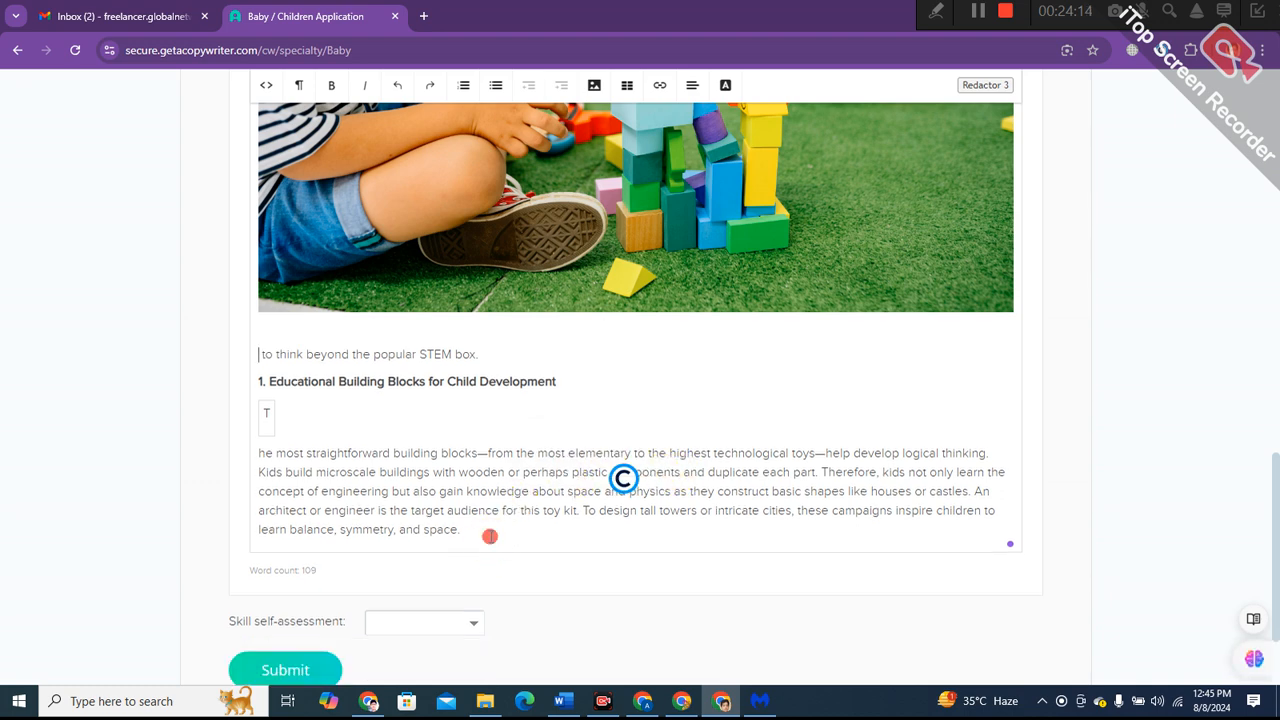
triple_click(426, 450)
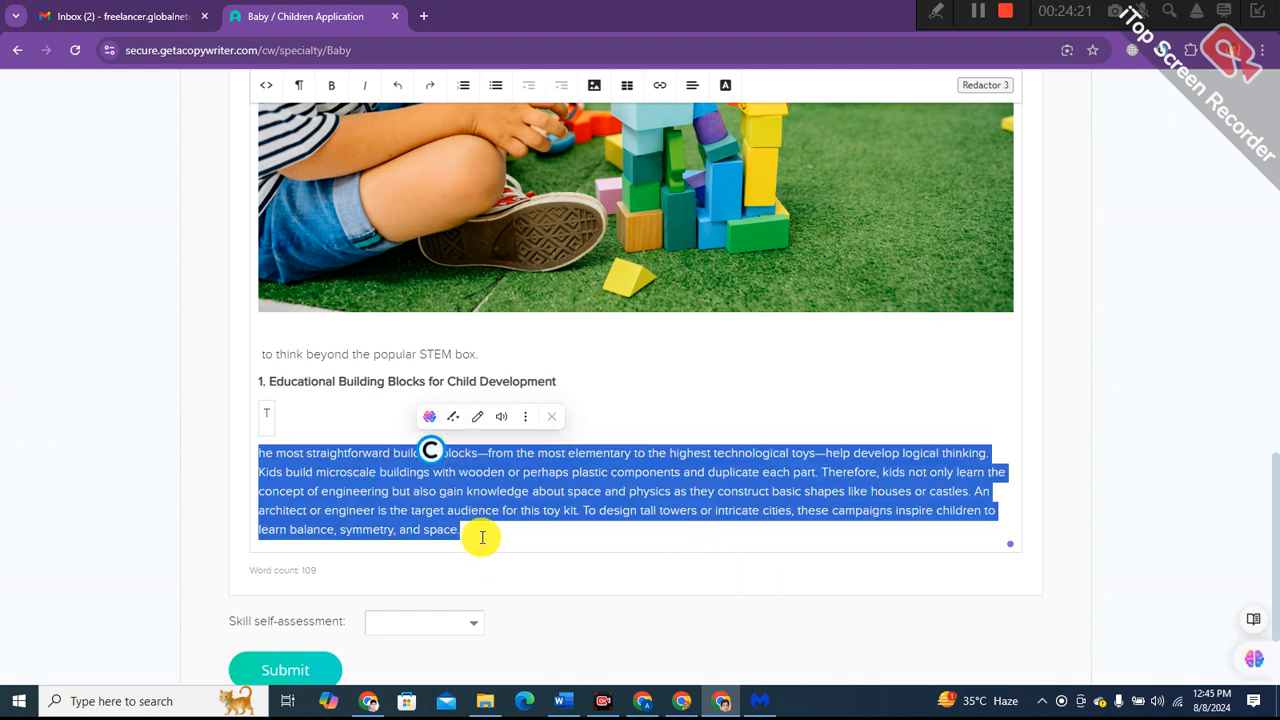
left_click(481, 537)
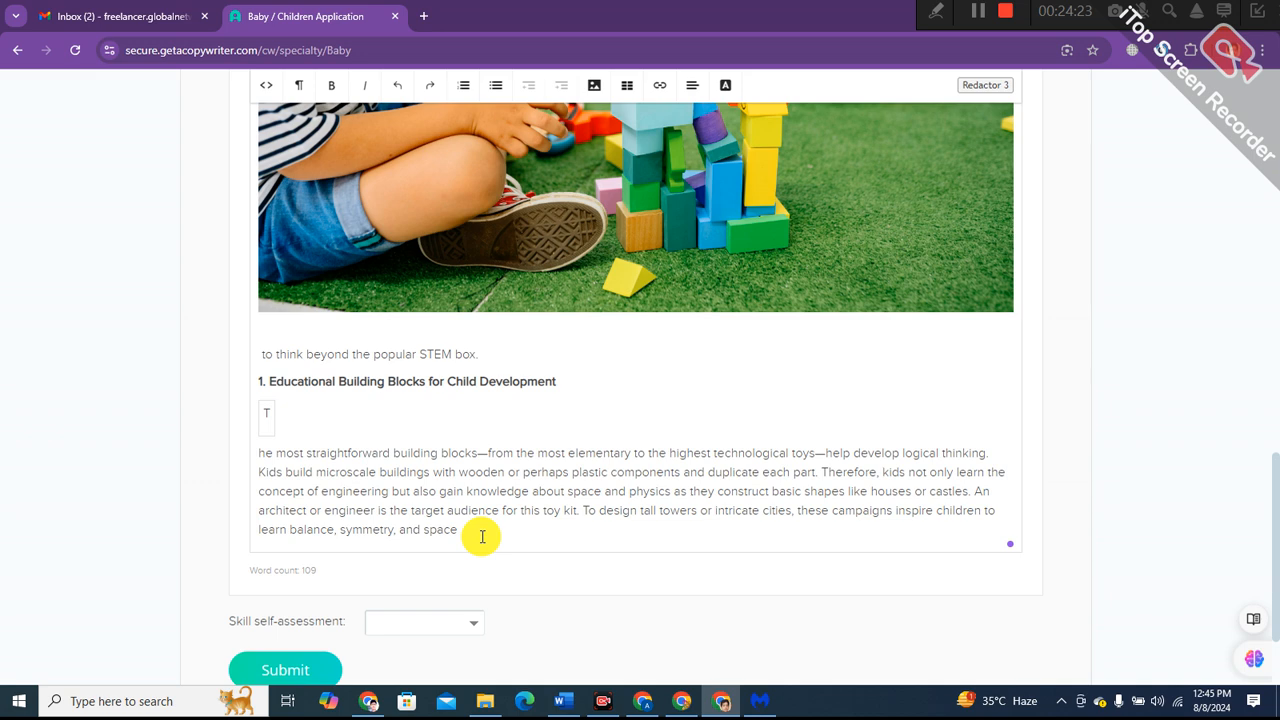
key("BackSpace")
key("BackSpace")
key("BackSpace")
key("BackSpace")
key("BackSpace")
key("BackSpace")
key("BackSpace")
key("BackSpace")
key("BackSpace")
key("BackSpace")
key("BackSpace")
key("BackSpace")
key("BackSpace")
key("BackSpace")
key("BackSpace")
key("BackSpace")
key("BackSpace")
key("BackSpace")
key("BackSpace")
key("BackSpace")
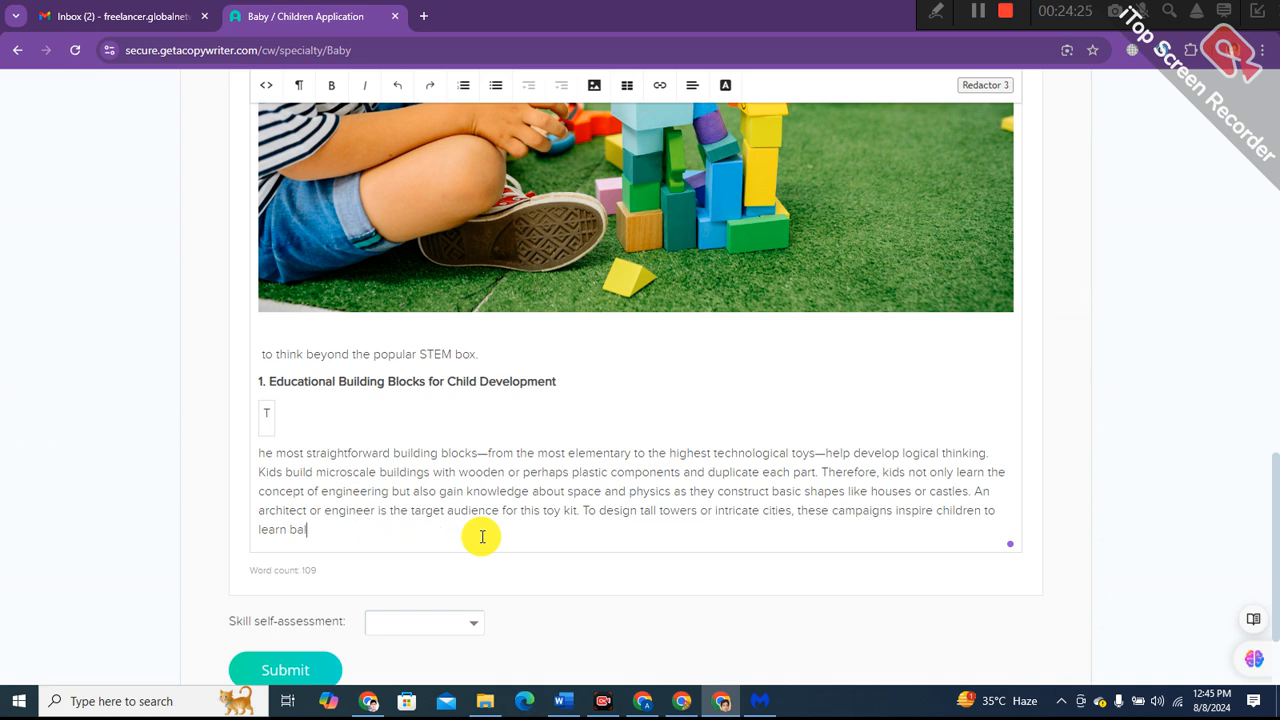
key("BackSpace")
key("BackSpace")
key("BackSpace")
key("BackSpace")
key("BackSpace")
key("BackSpace")
key("BackSpace")
key("BackSpace")
key("BackSpace")
key("BackSpace")
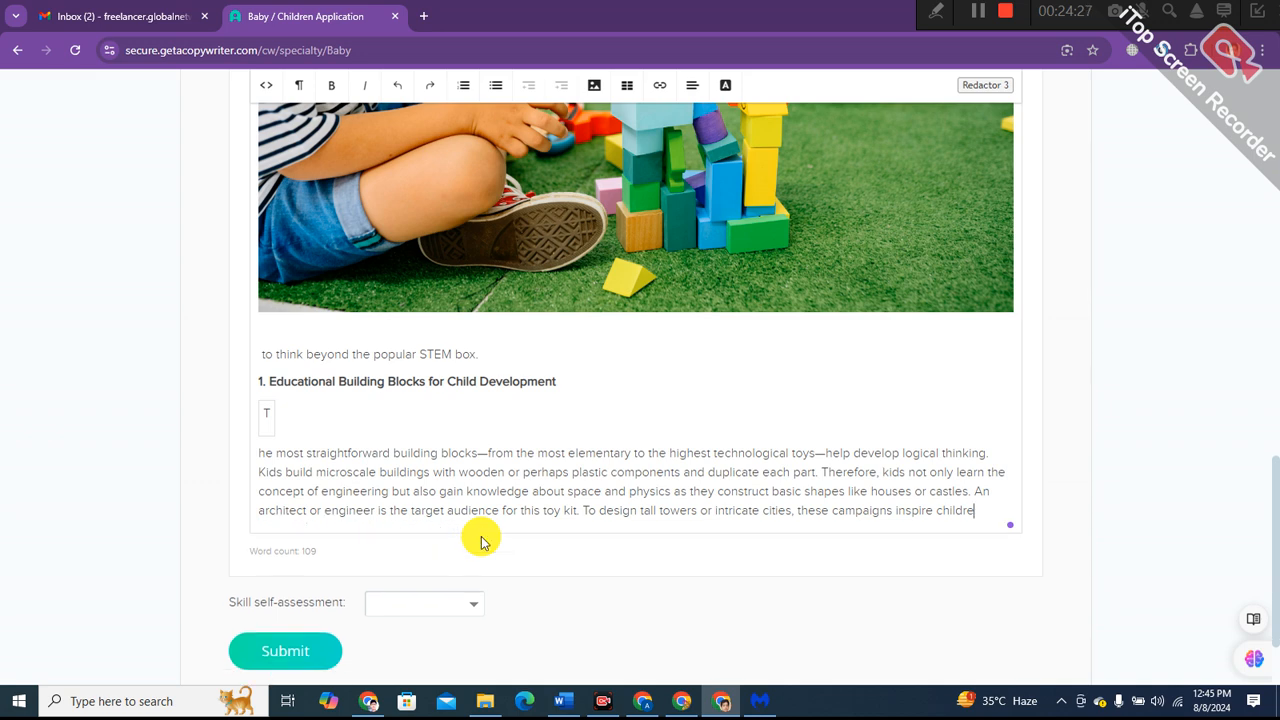
key("BackSpace")
key("BackSpace")
key("BackSpace")
key("BackSpace")
key("BackSpace")
key("BackSpace")
key("BackSpace")
key("BackSpace")
key("BackSpace")
key("BackSpace")
key("BackSpace")
key("BackSpace")
key("BackSpace")
key("BackSpace")
key("BackSpace")
key("BackSpace")
key("BackSpace")
key("BackSpace")
key("BackSpace")
key("BackSpace")
key("BackSpace")
key("BackSpace")
key("BackSpace")
key("BackSpace")
key("BackSpace")
key("BackSpace")
key("BackSpace")
key("BackSpace")
key("BackSpace")
key("BackSpace")
key("BackSpace")
key("BackSpace")
key("BackSpace")
key("BackSpace")
key("BackSpace")
key("BackSpace")
key("BackSpace")
key("BackSpace")
key("BackSpace")
key("BackSpace")
key("BackSpace")
key("BackSpace")
key("BackSpace")
key("BackSpace")
key("BackSpace")
key("BackSpace")
key("BackSpace")
key("BackSpace")
key("BackSpace")
key("BackSpace")
key("BackSpace")
key("BackSpace")
key("BackSpace")
key("BackSpace")
key("BackSpace")
key("BackSpace")
key("BackSpace")
key("BackSpace")
key("BackSpace")
key("BackSpace")
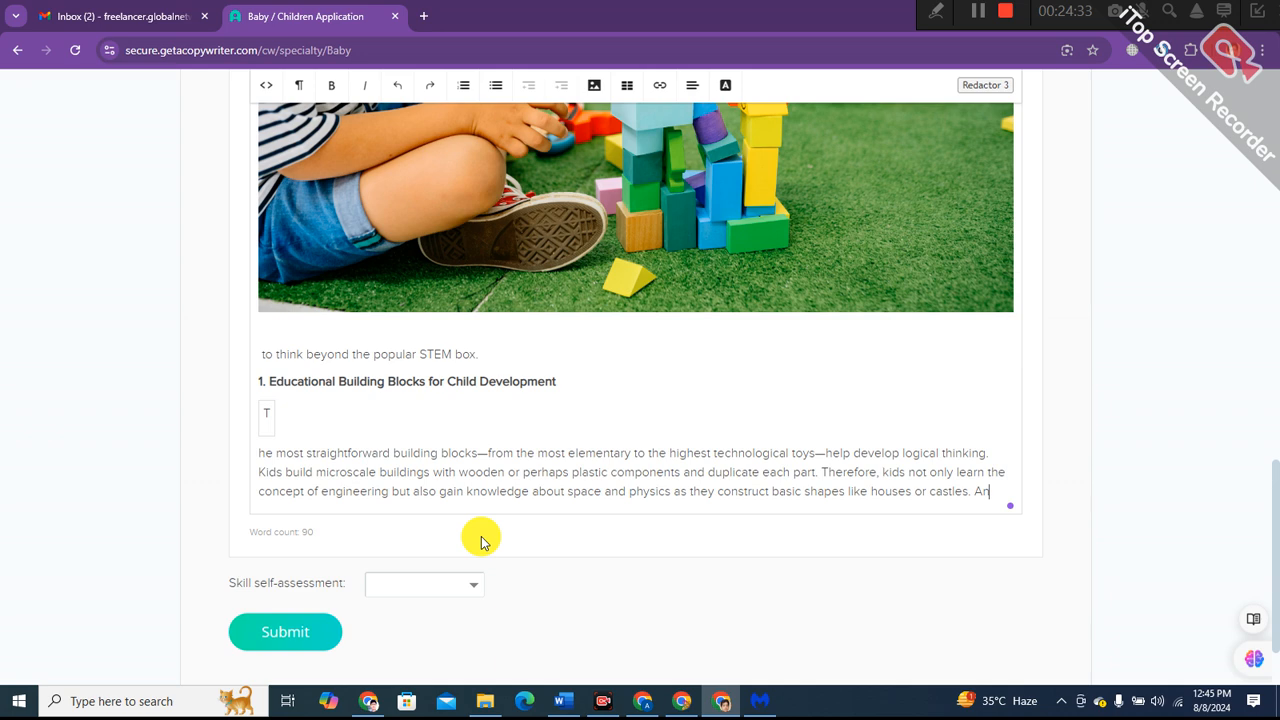
key("BackSpace")
key("BackSpace")
key("BackSpace")
key("BackSpace")
key("BackSpace")
key("BackSpace")
key("BackSpace")
key("BackSpace")
key("BackSpace")
key("BackSpace")
key("BackSpace")
key("BackSpace")
key("BackSpace")
key("BackSpace")
key("BackSpace")
key("BackSpace")
key("BackSpace")
key("BackSpace")
key("BackSpace")
key("BackSpace")
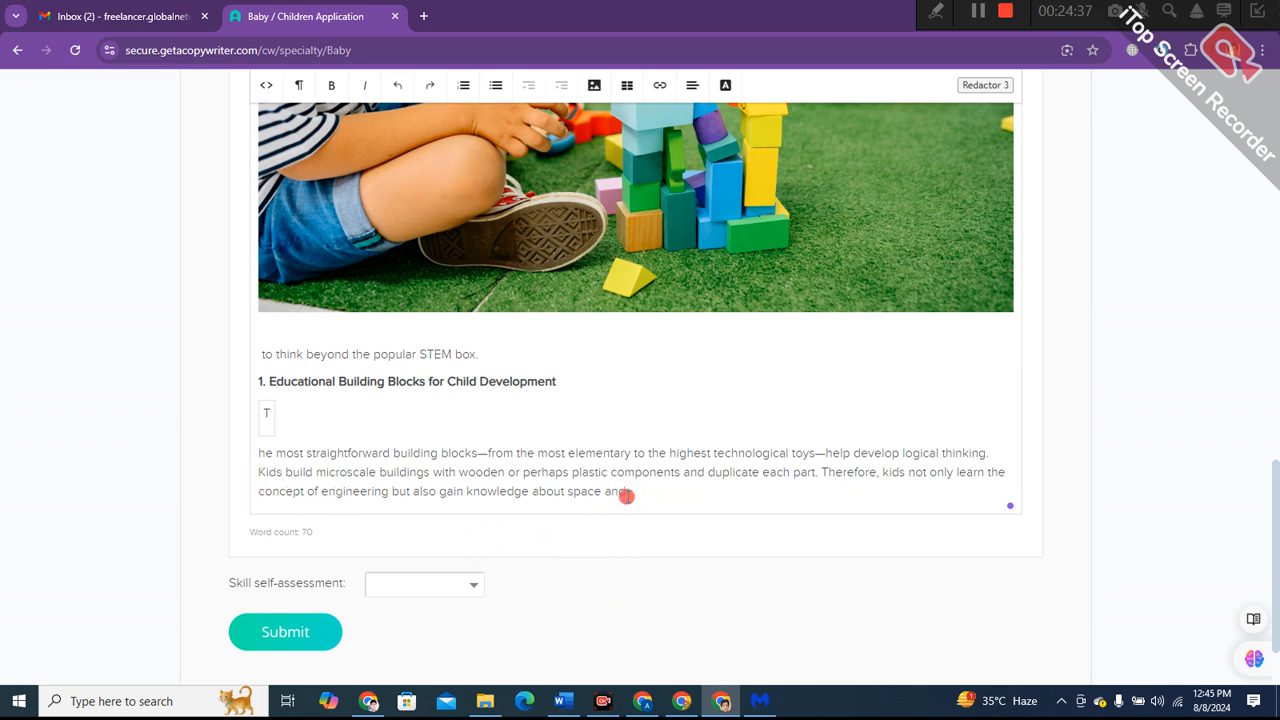
- Delete the rest of the building blocks paragraph together with its boxed drop-cap letter T, back into the end of the section heading
left_click_drag(625, 492, 506, 473)
left_click_drag(354, 438, 353, 438)
key("BackSpace")
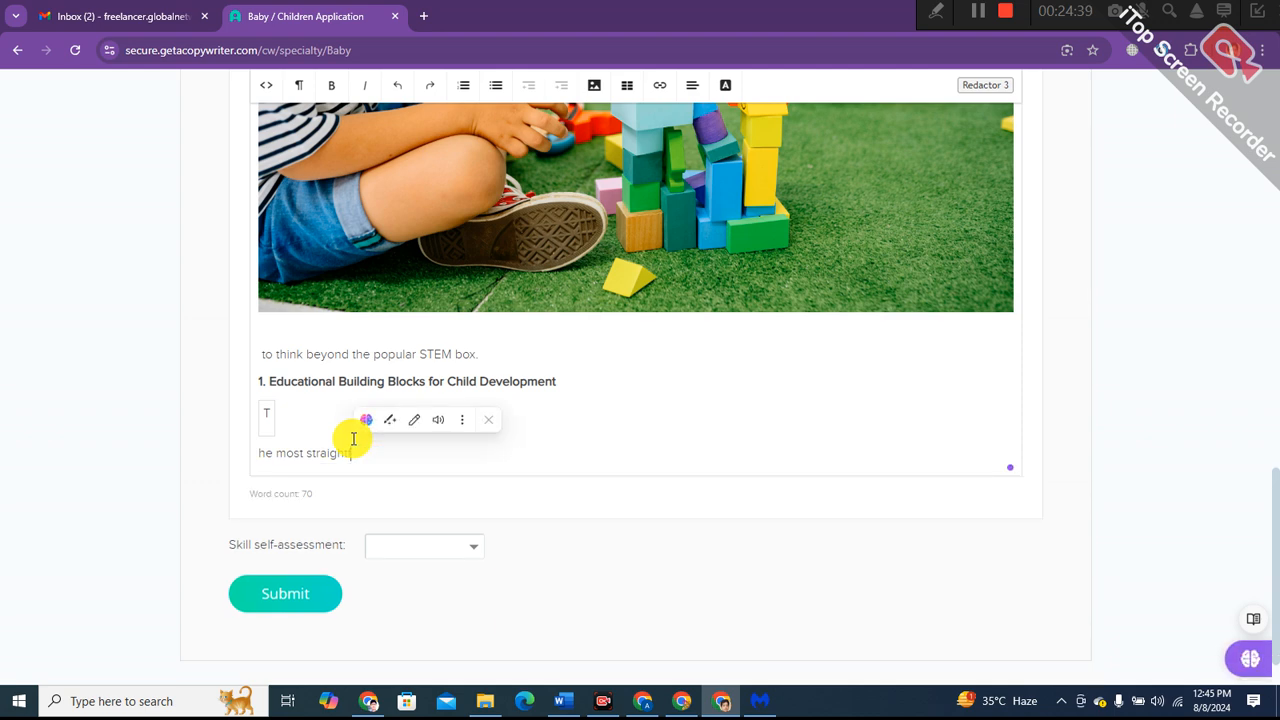
key("BackSpace")
key("BackSpace")
key("BackSpace")
key("BackSpace")
key("BackSpace")
key("BackSpace")
key("BackSpace")
key("BackSpace")
key("BackSpace")
key("BackSpace")
key("BackSpace")
key("BackSpace")
key("BackSpace")
key("BackSpace")
key("BackSpace")
key("BackSpace")
key("BackSpace")
key("BackSpace")
key("BackSpace")
key("BackSpace")
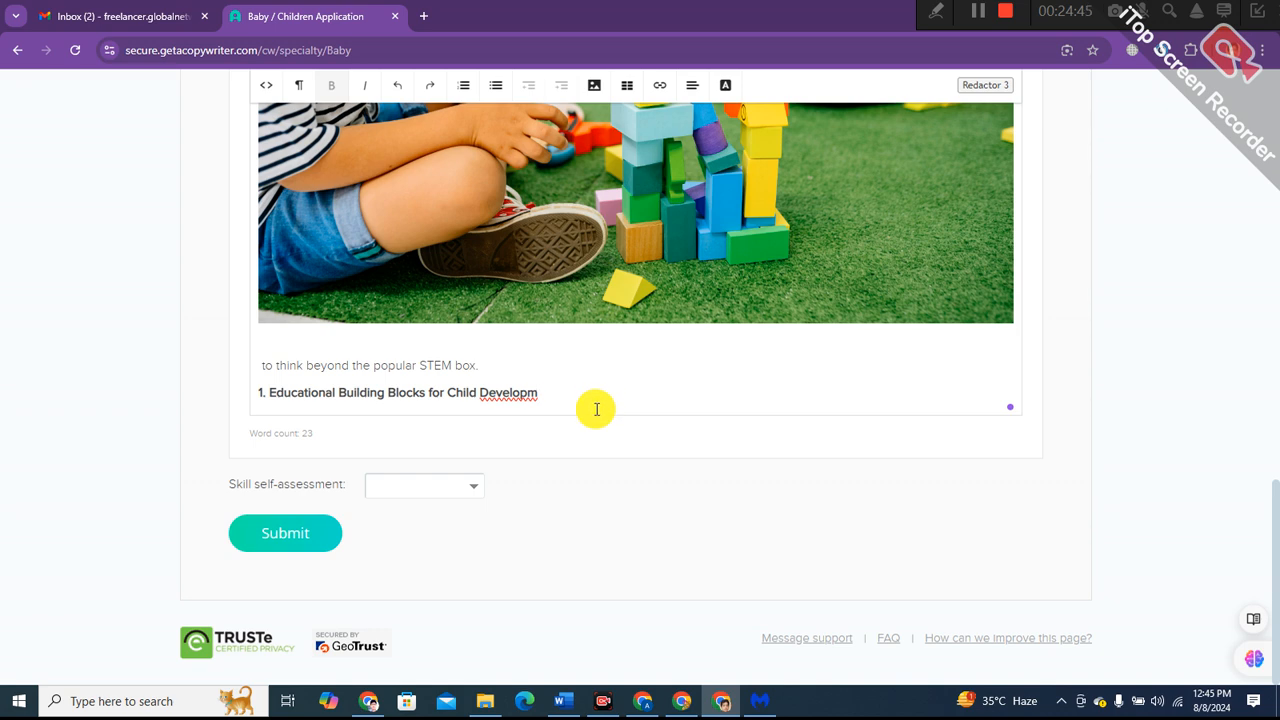
- Complete the heading's last word as "Development" and add a blank line below the heading
type("en")
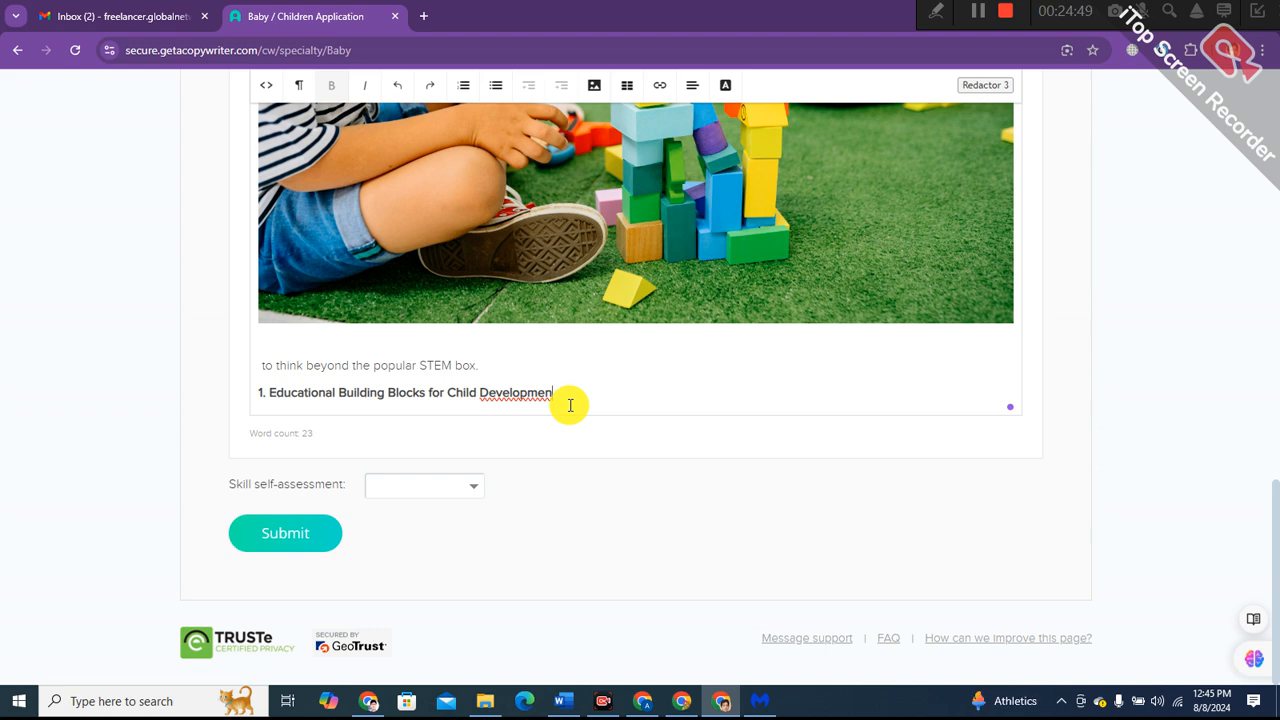
type("t")
key("Return")
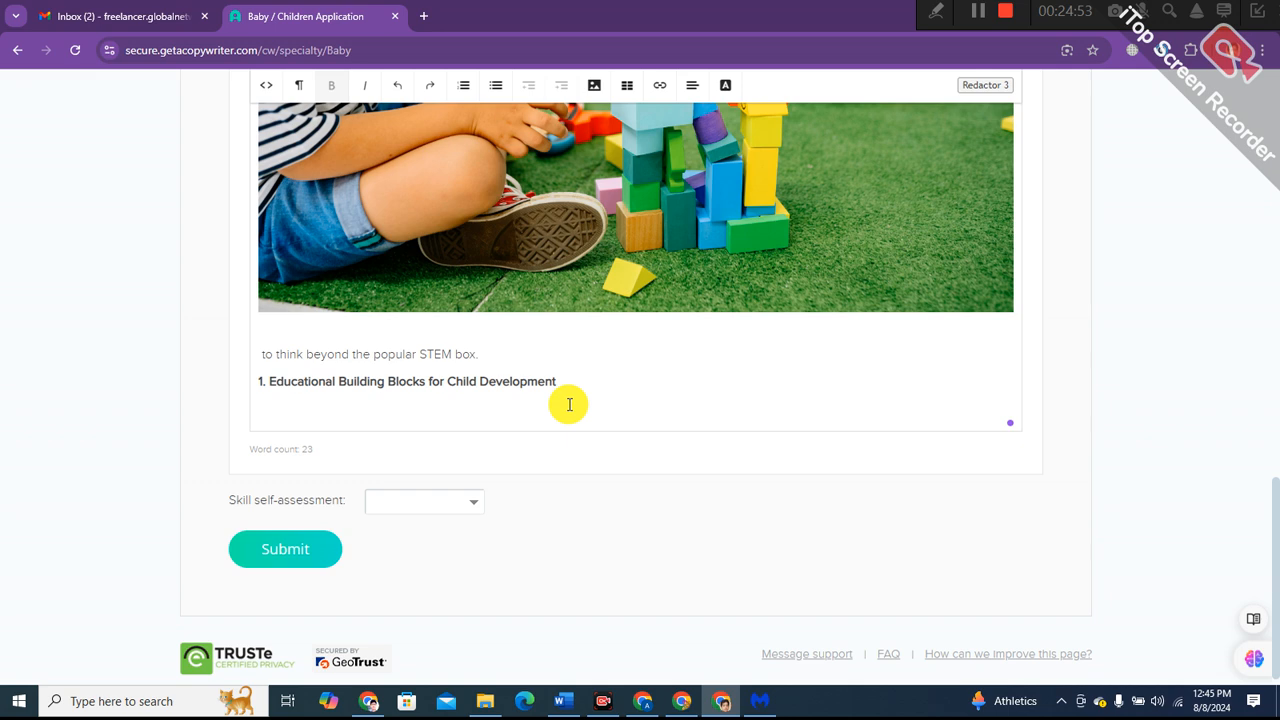
- Delete the leftover text "to think beyond the popular STEM box." above the section heading
left_click_drag(258, 379, 517, 361)
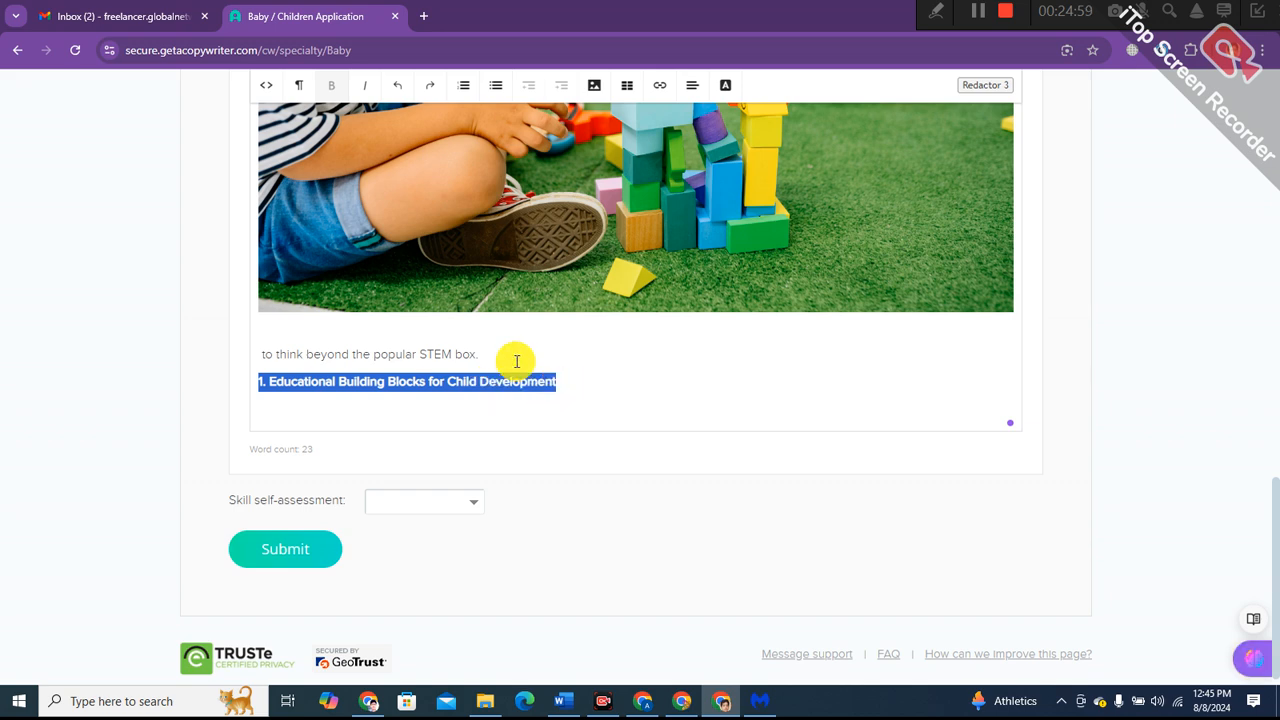
left_click(491, 352)
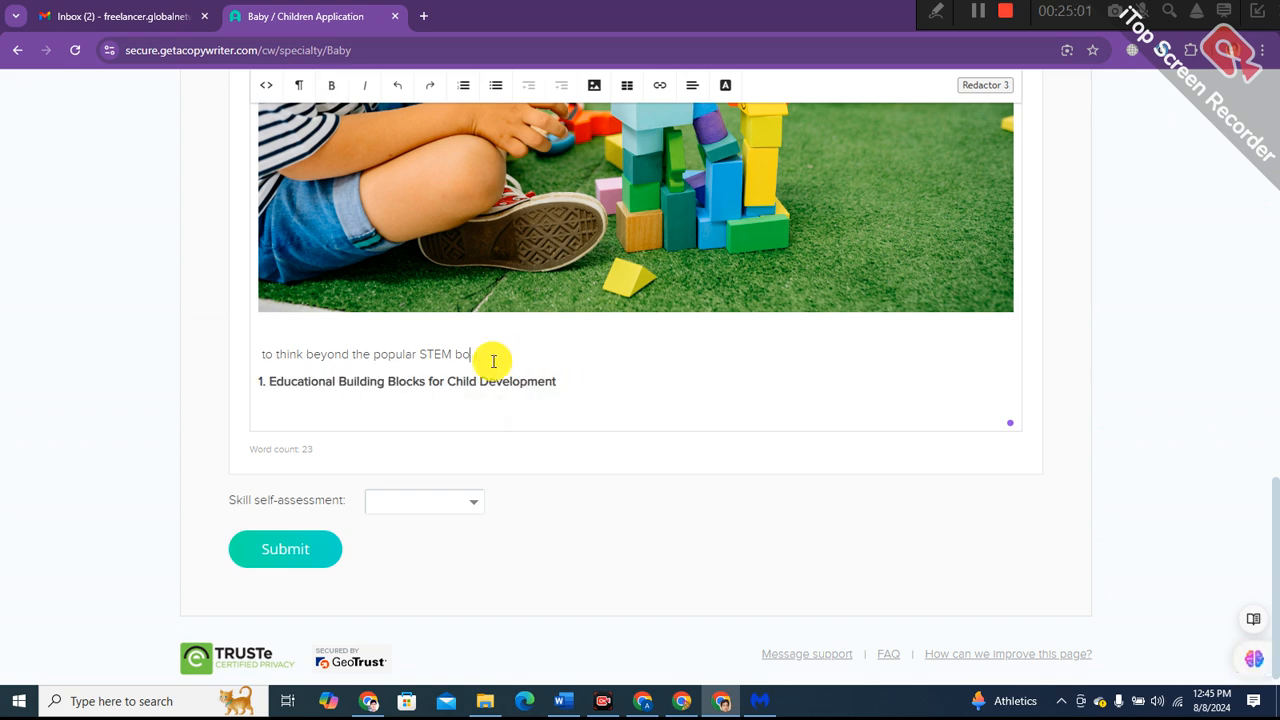
key("BackSpace")
key("BackSpace")
key("BackSpace")
key("BackSpace")
key("BackSpace")
key("BackSpace")
key("BackSpace")
key("BackSpace")
key("BackSpace")
key("BackSpace")
key("BackSpace")
key("BackSpace")
key("BackSpace")
key("BackSpace")
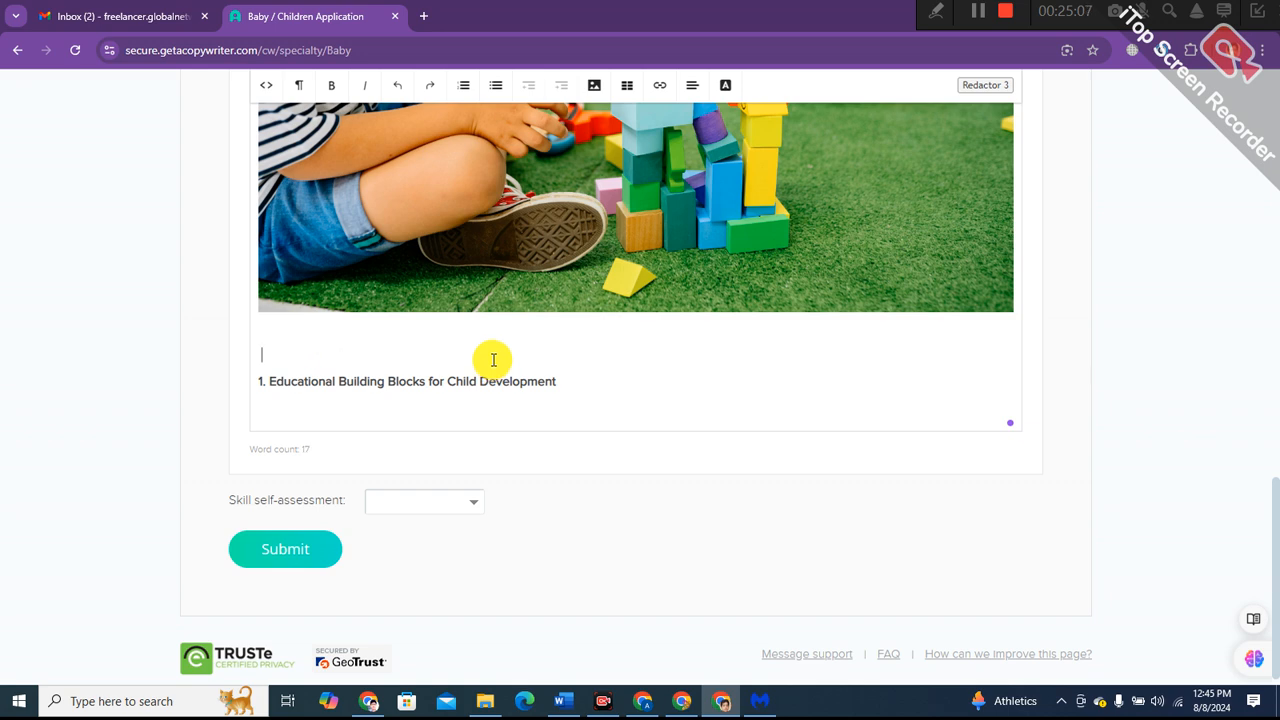
- Format the line "1. Educational Building Blocks for Child Development" as Heading 2
scroll(545, 378, "up", 2)
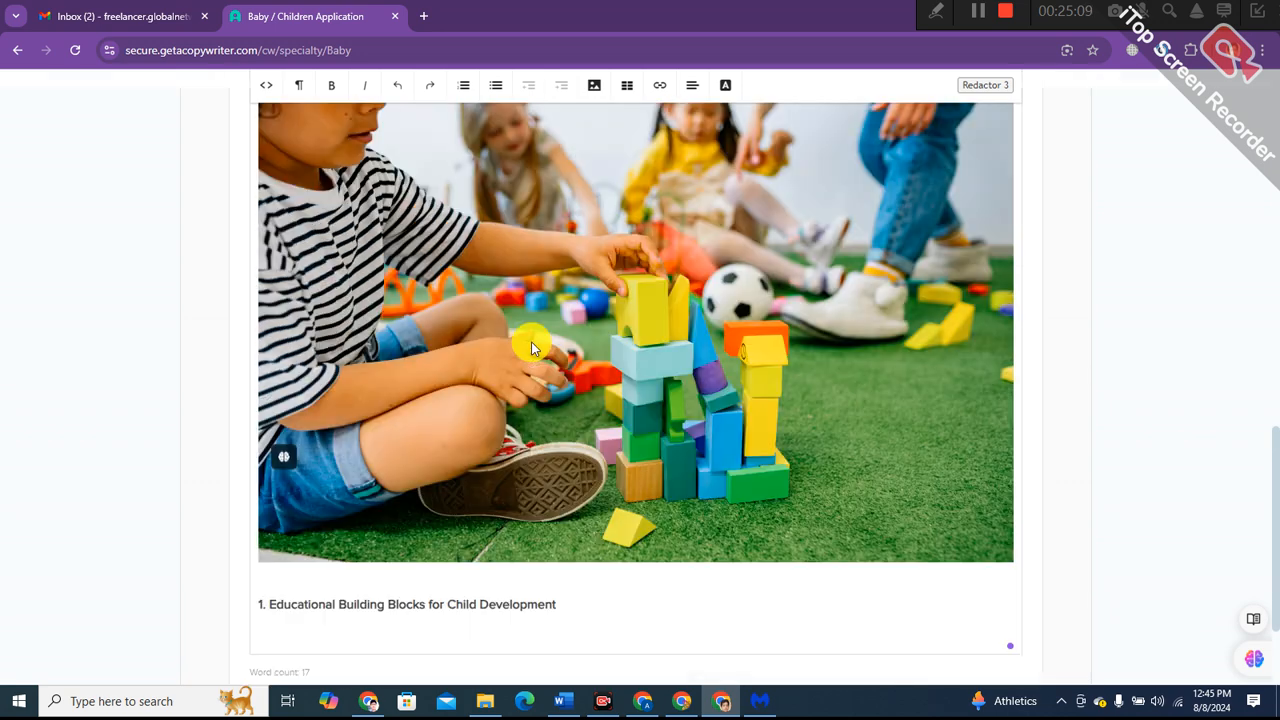
scroll(531, 348, "up", 3)
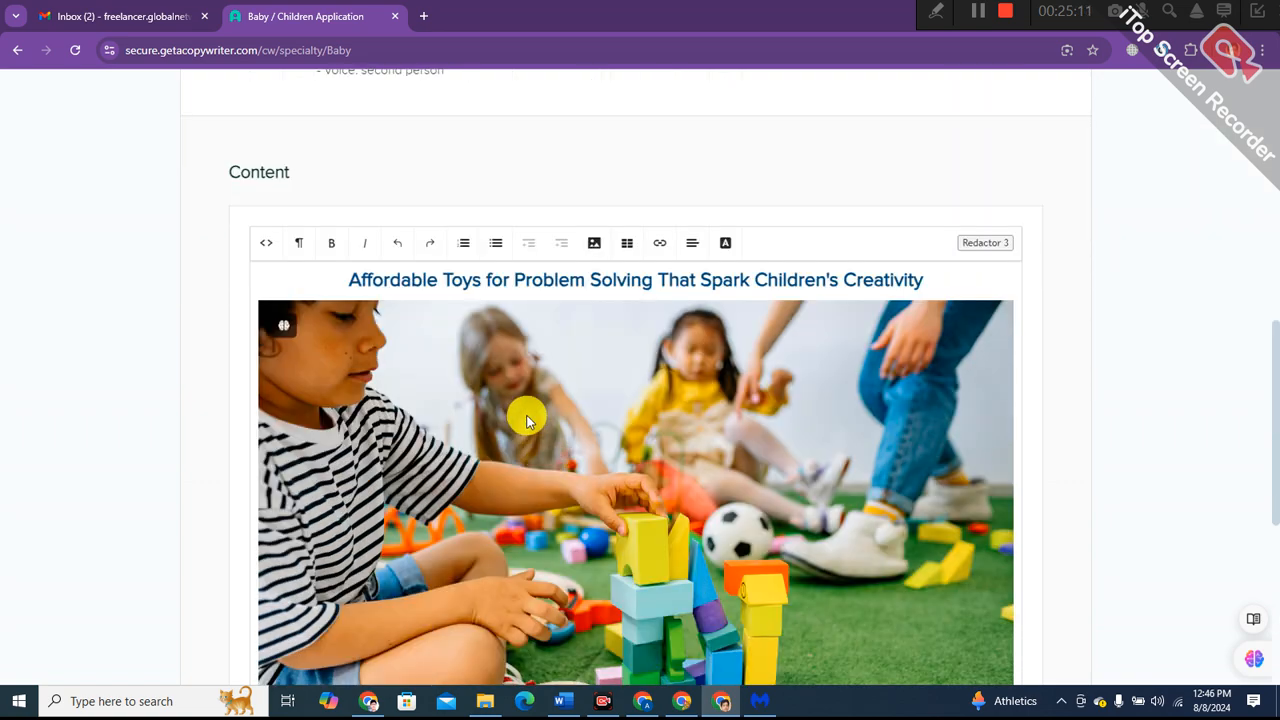
scroll(600, 486, "down", 6)
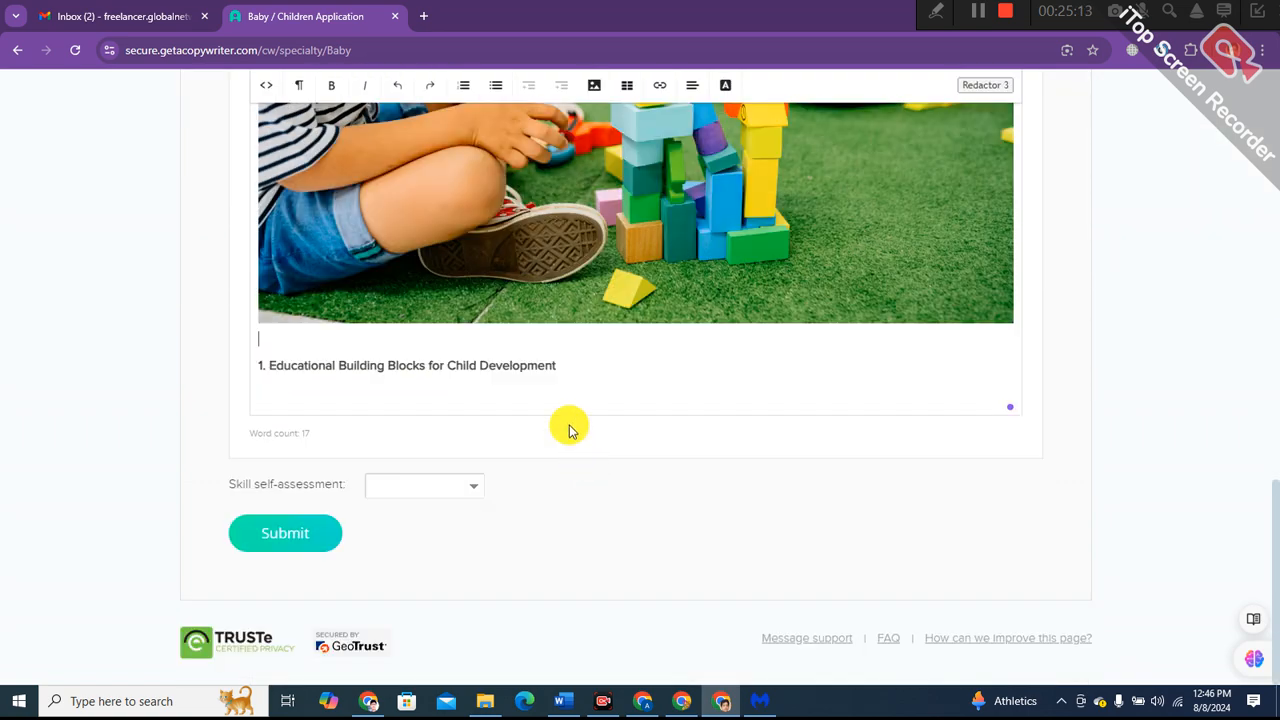
left_click_drag(559, 365, 249, 366)
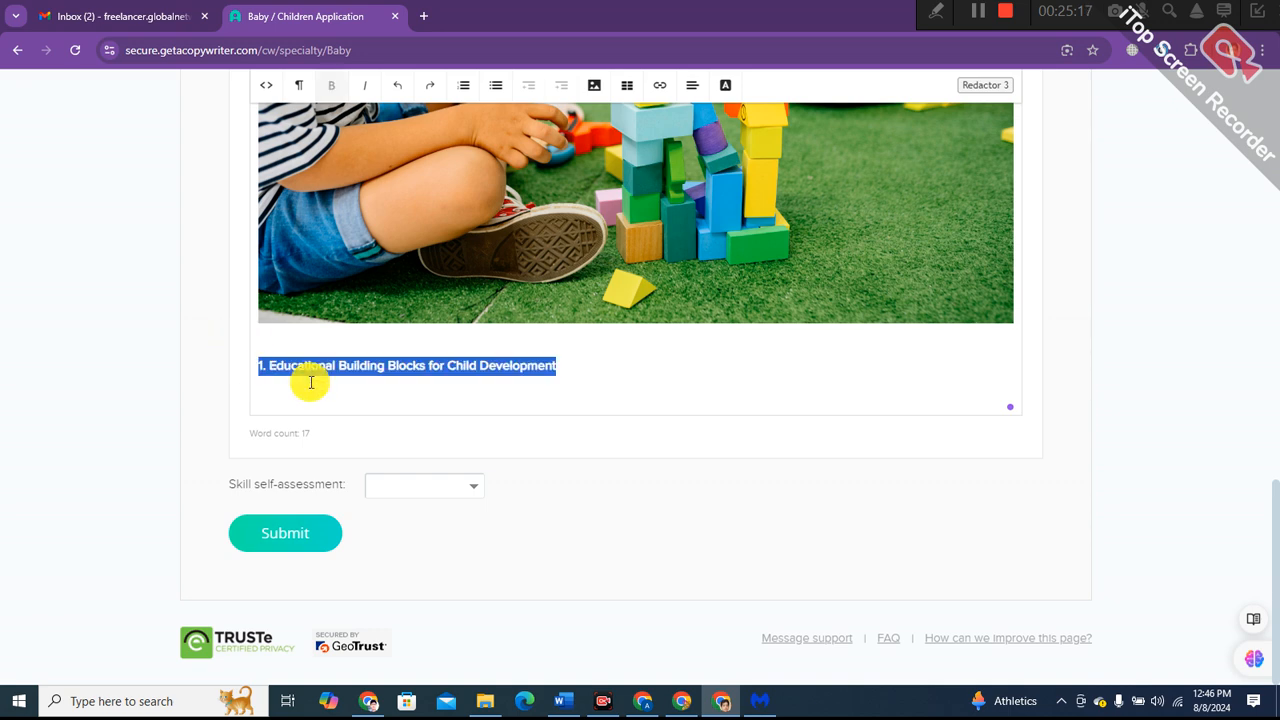
scroll(360, 268, "up", 2)
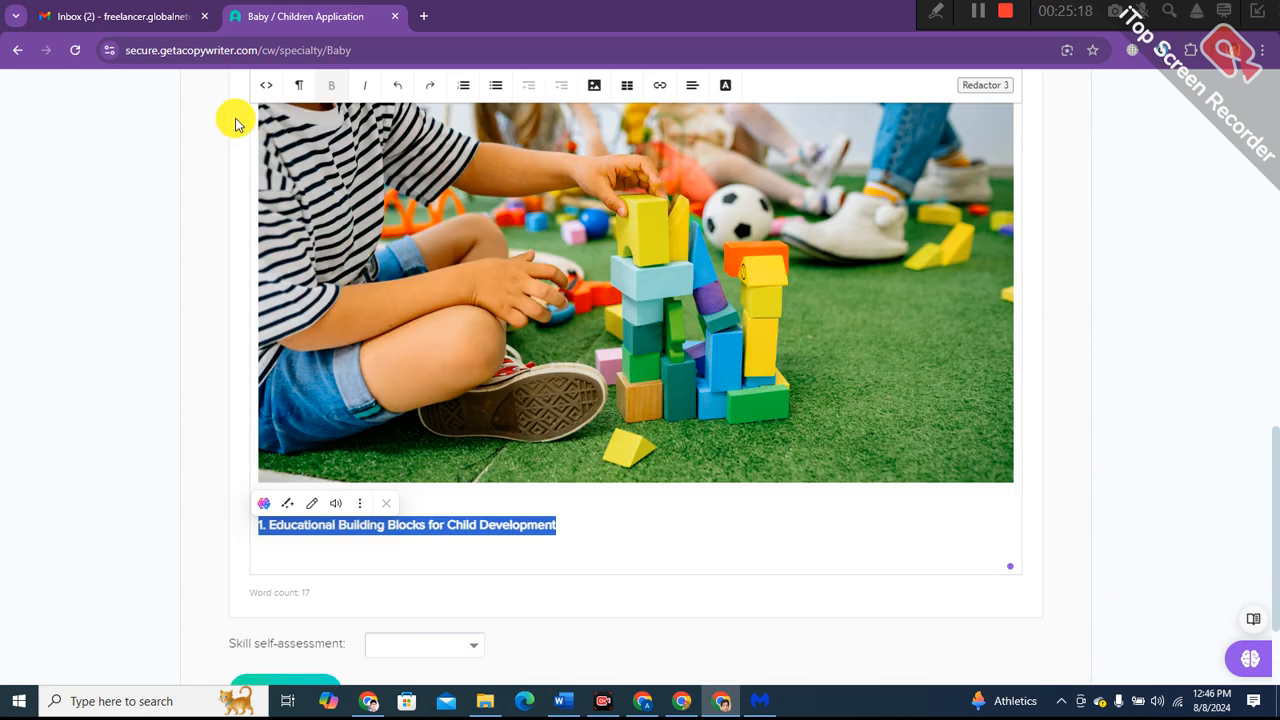
left_click(293, 91)
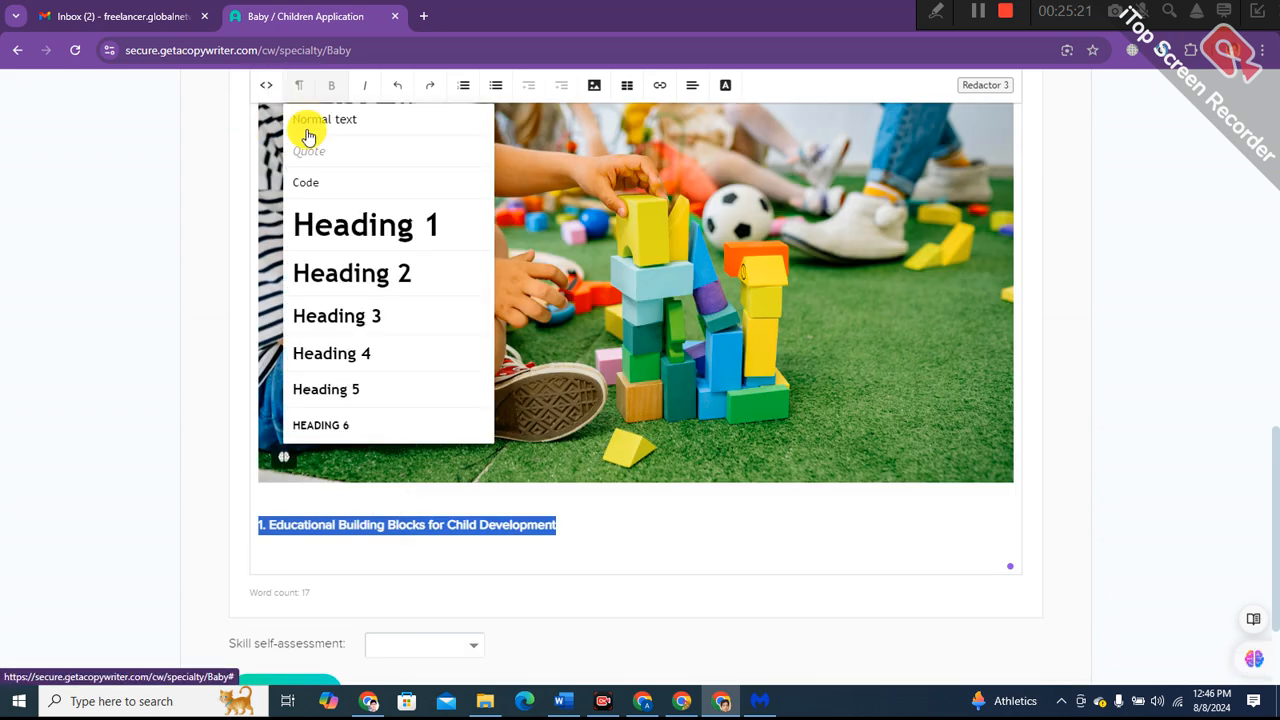
left_click(351, 276)
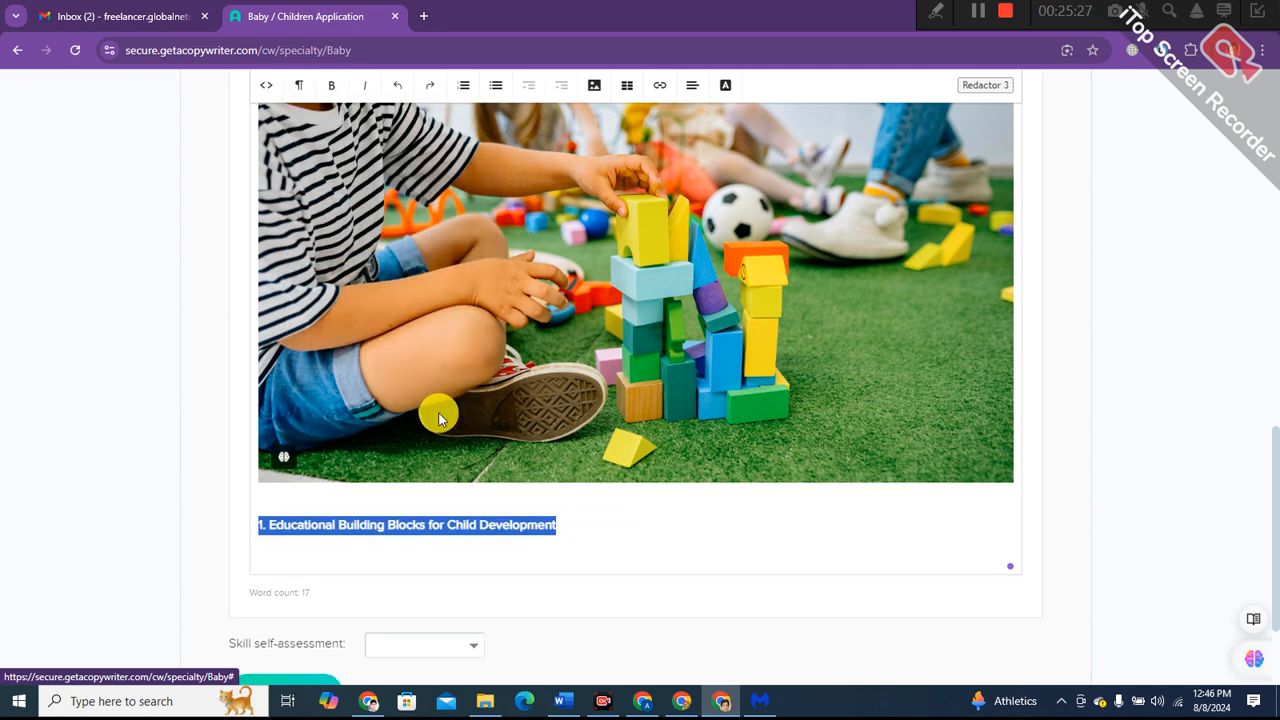
left_click(292, 93)
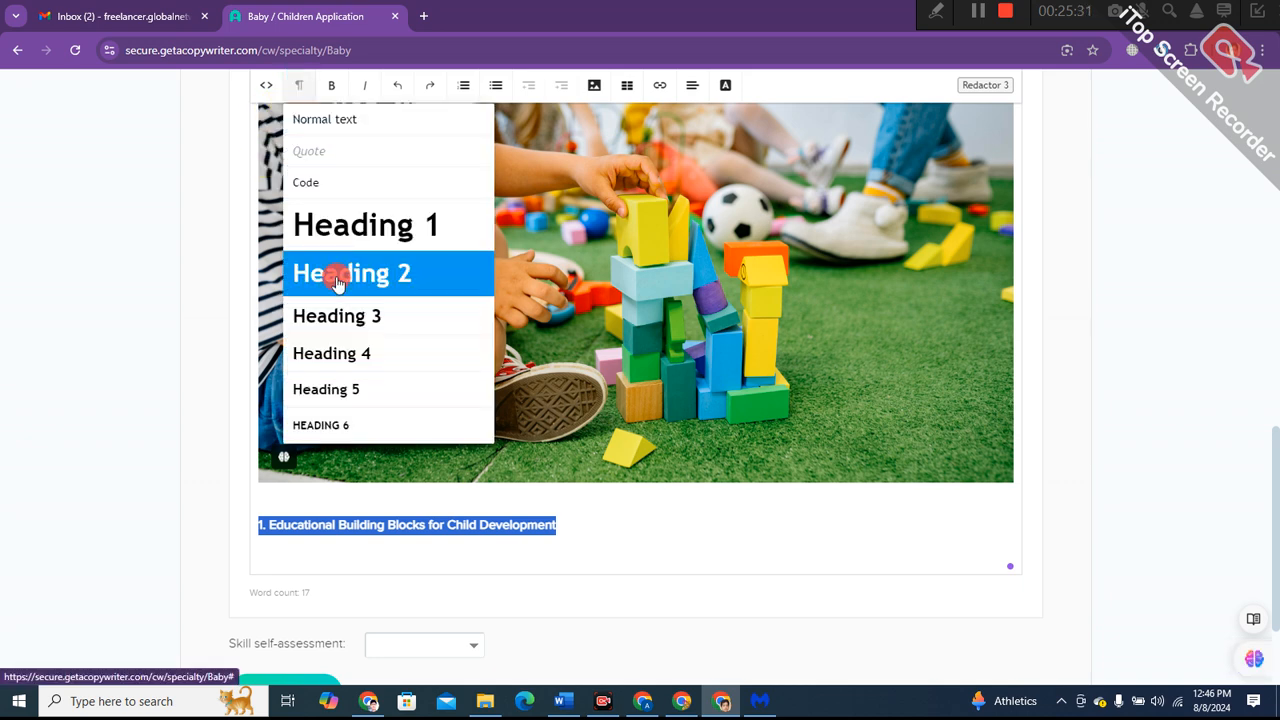
left_click(336, 280)
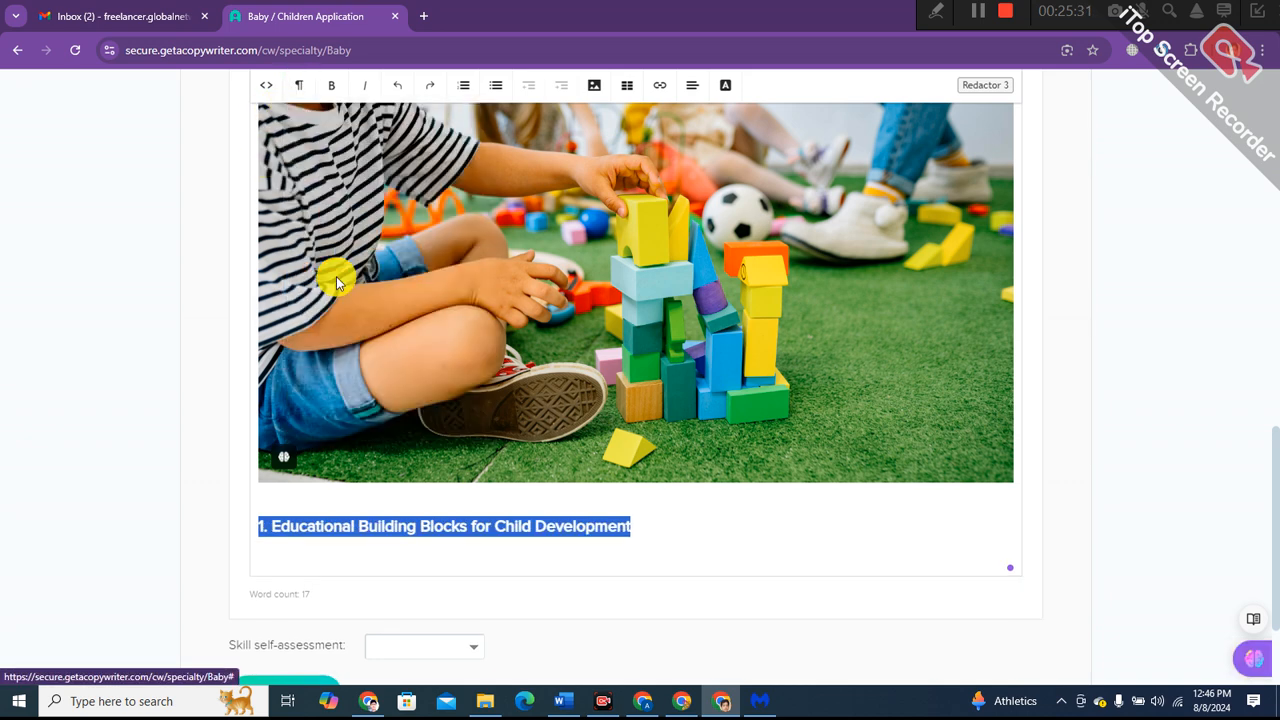
left_click(647, 531)
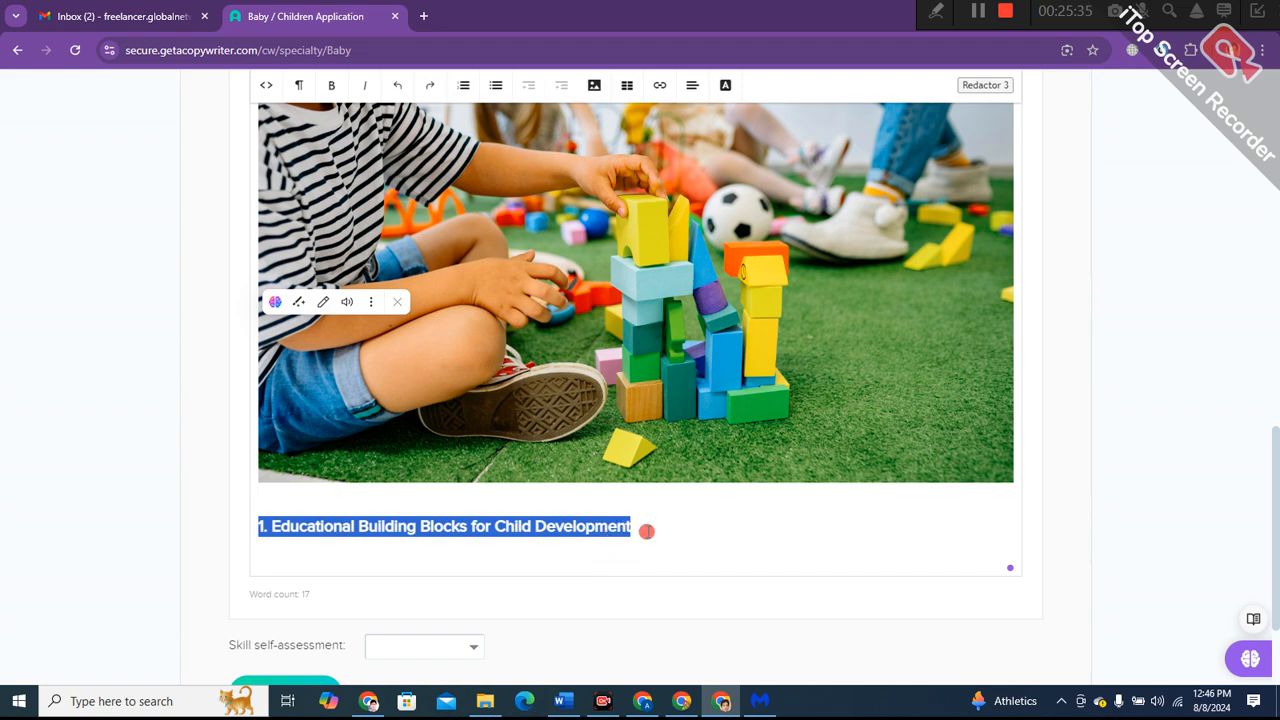
scroll(648, 532, "down", 1)
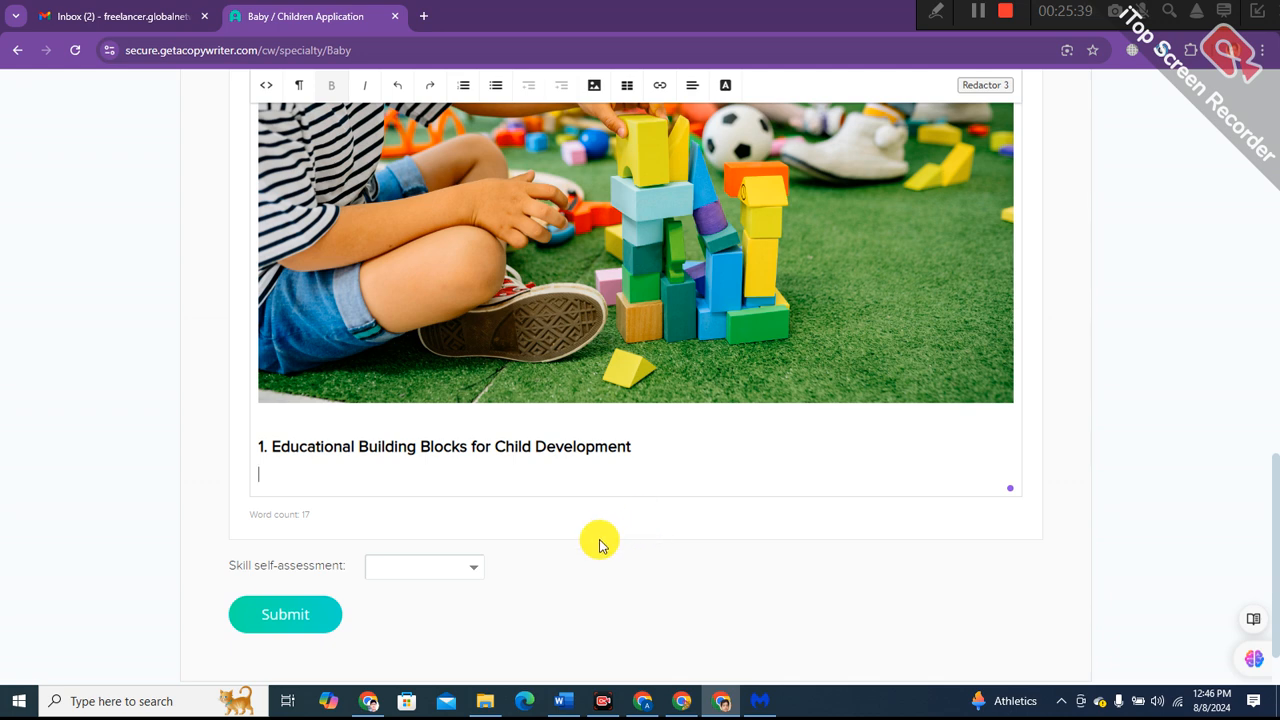
- Switch to the Word document and replace the introduction's drop-cap I with a regular letter I
left_click(569, 707)
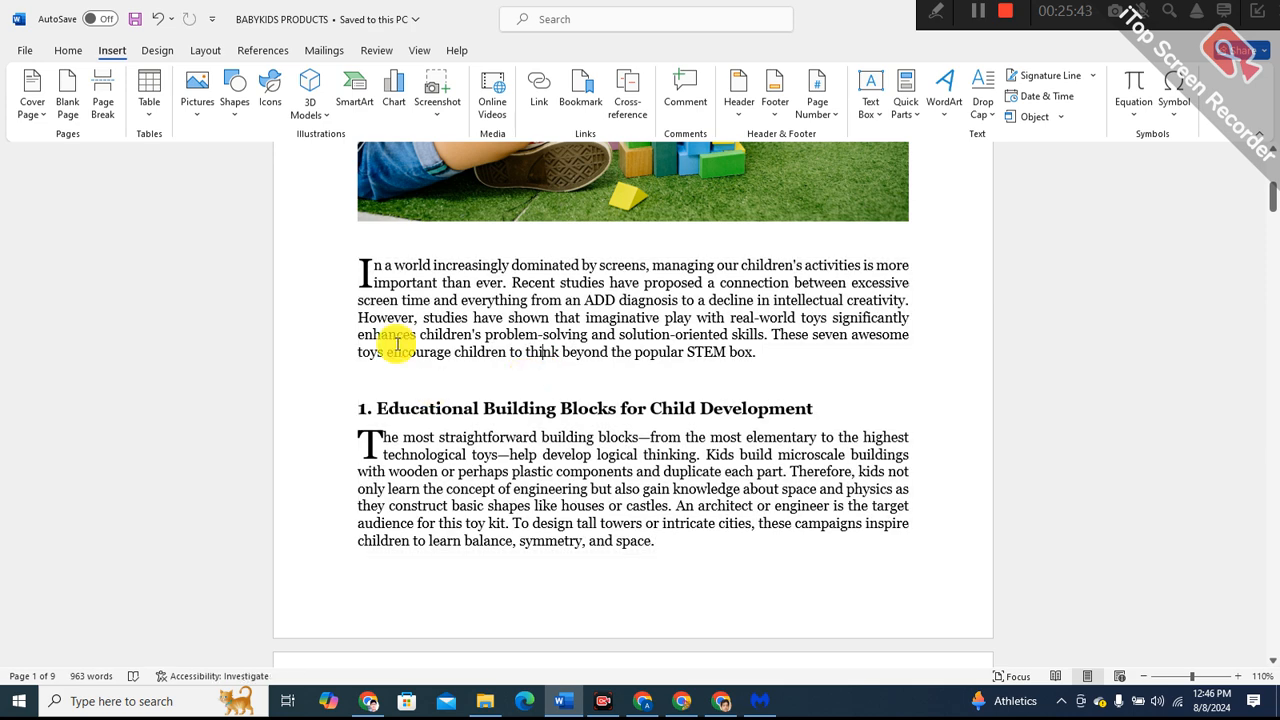
left_click(367, 276)
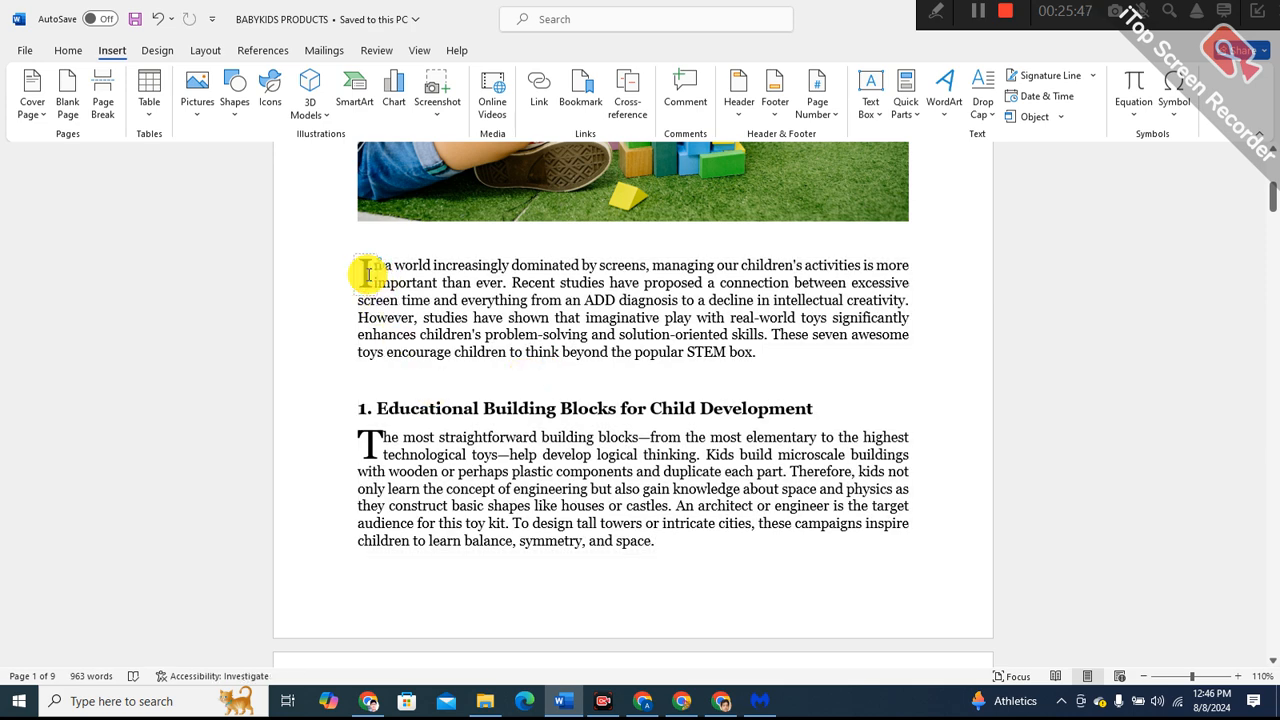
key("Delete")
left_click(366, 281)
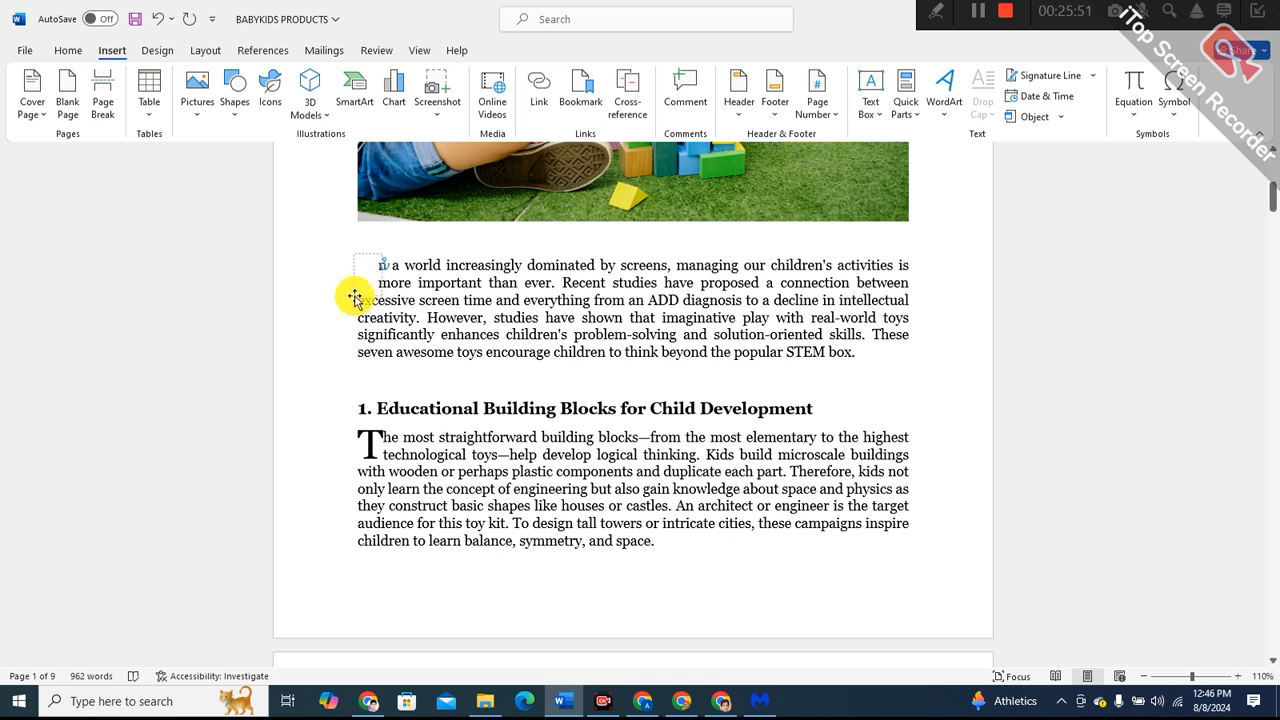
left_click(355, 297)
key("Delete")
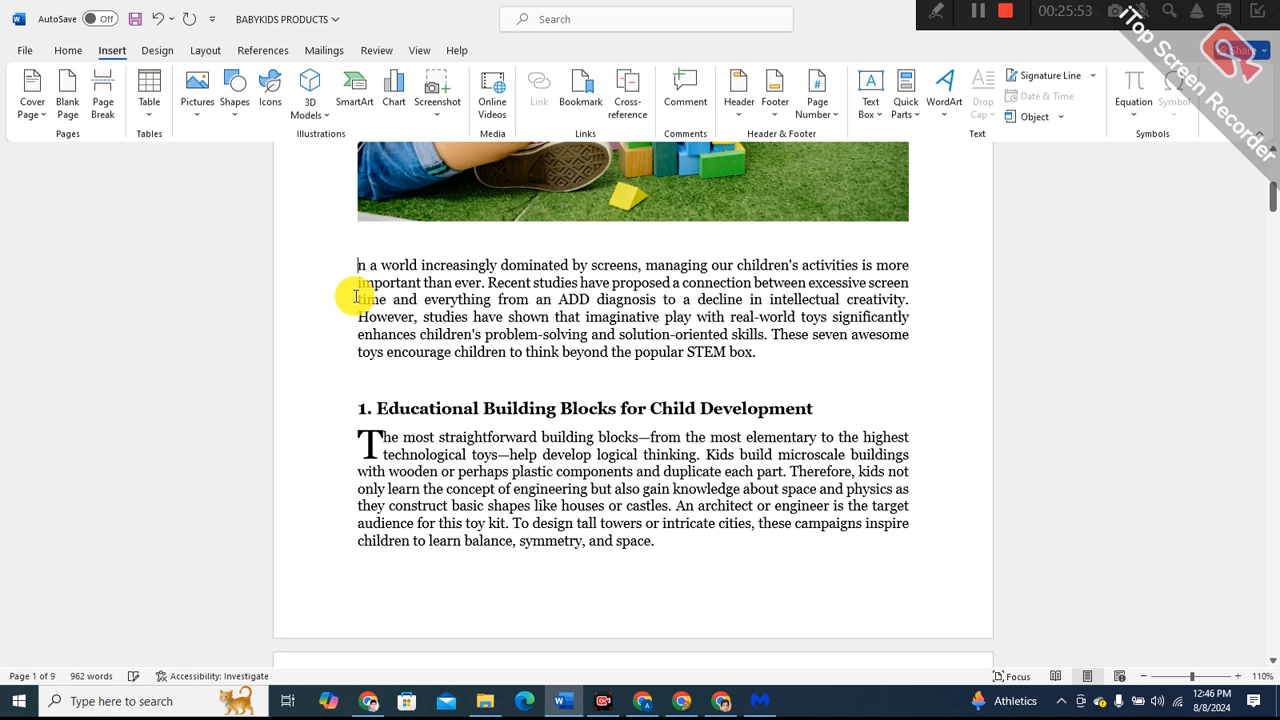
type("I")
- Delete the drop-cap T of the building blocks paragraph, keeping the paragraph unnumbered on its own line below the heading
left_click(365, 420)
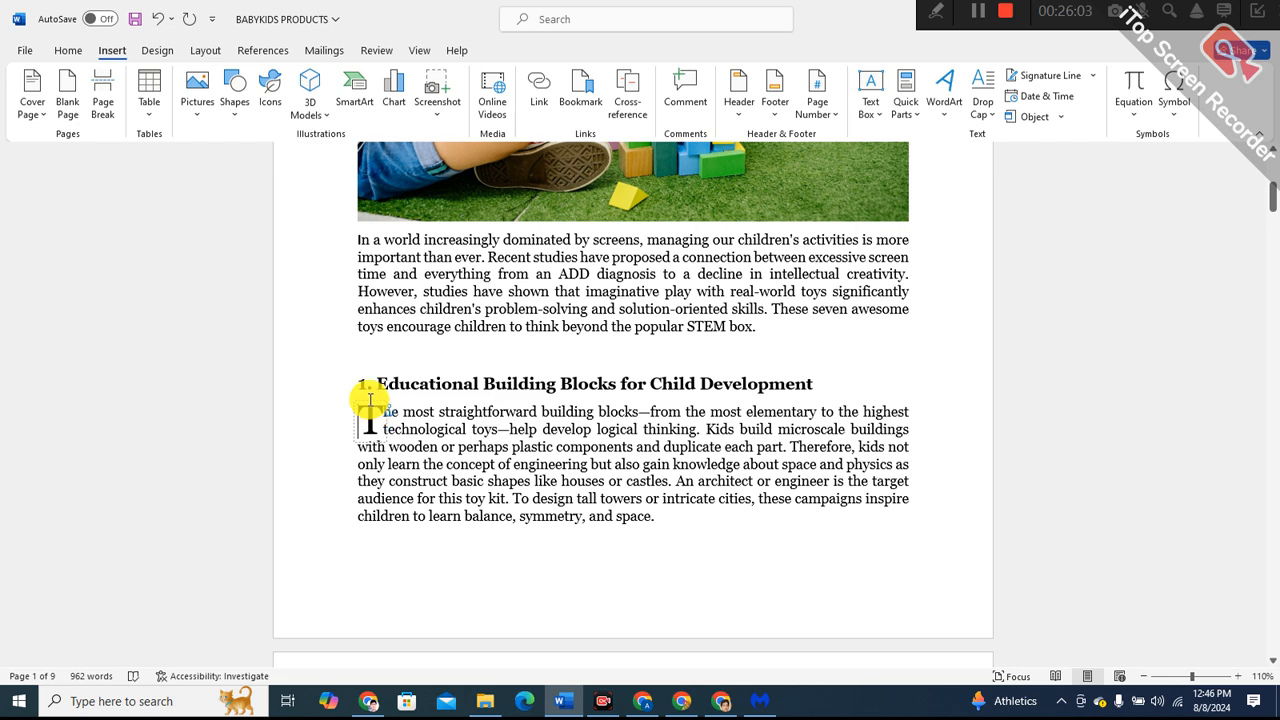
left_click(370, 402)
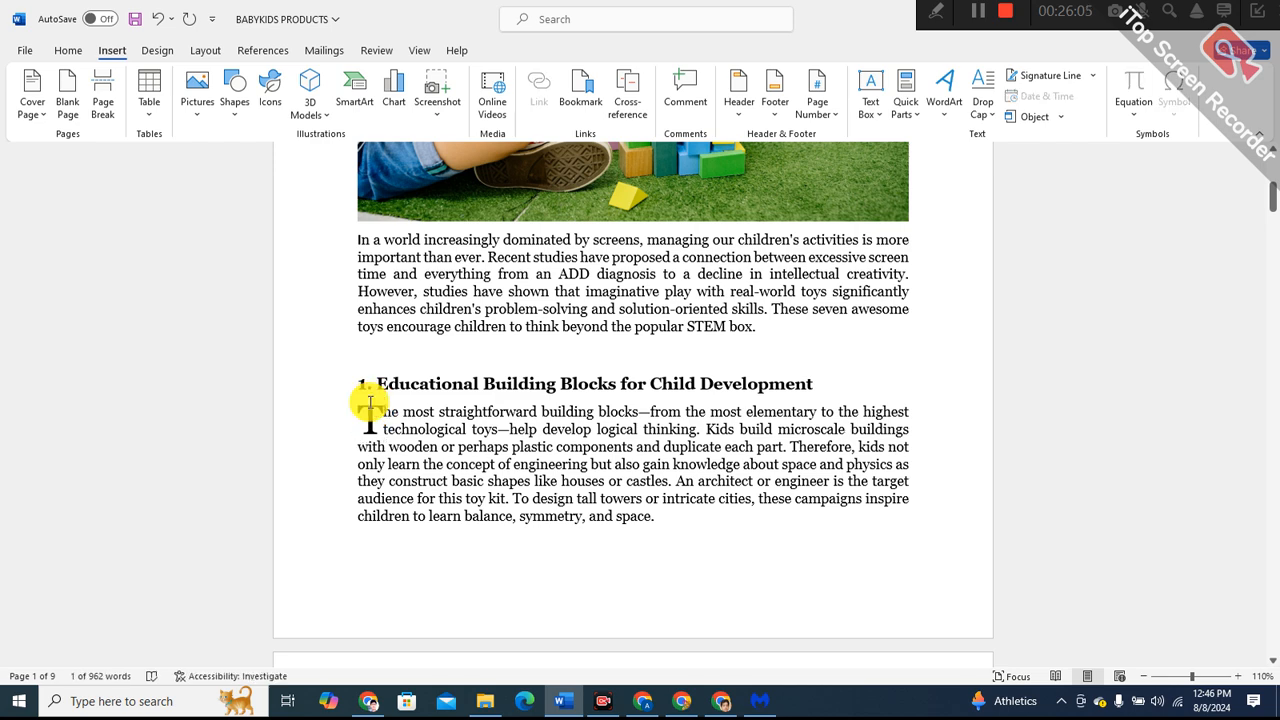
key("Delete")
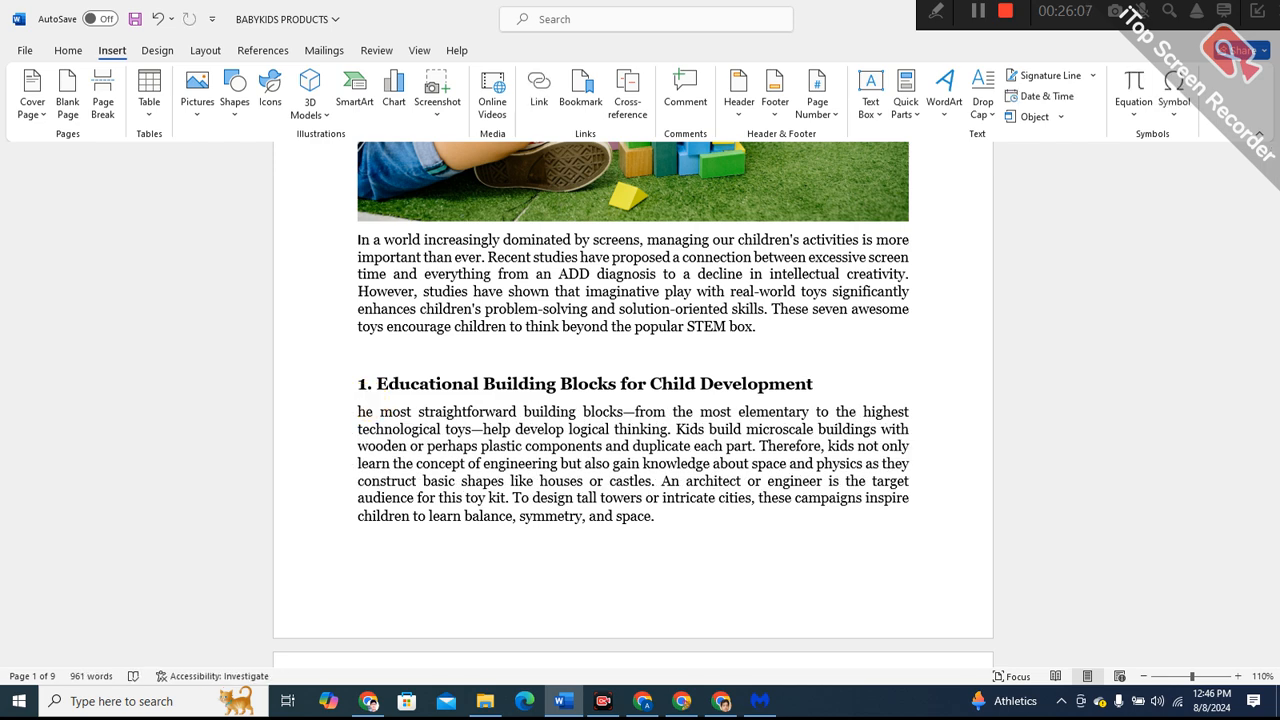
key("BackSpace")
key("Return")
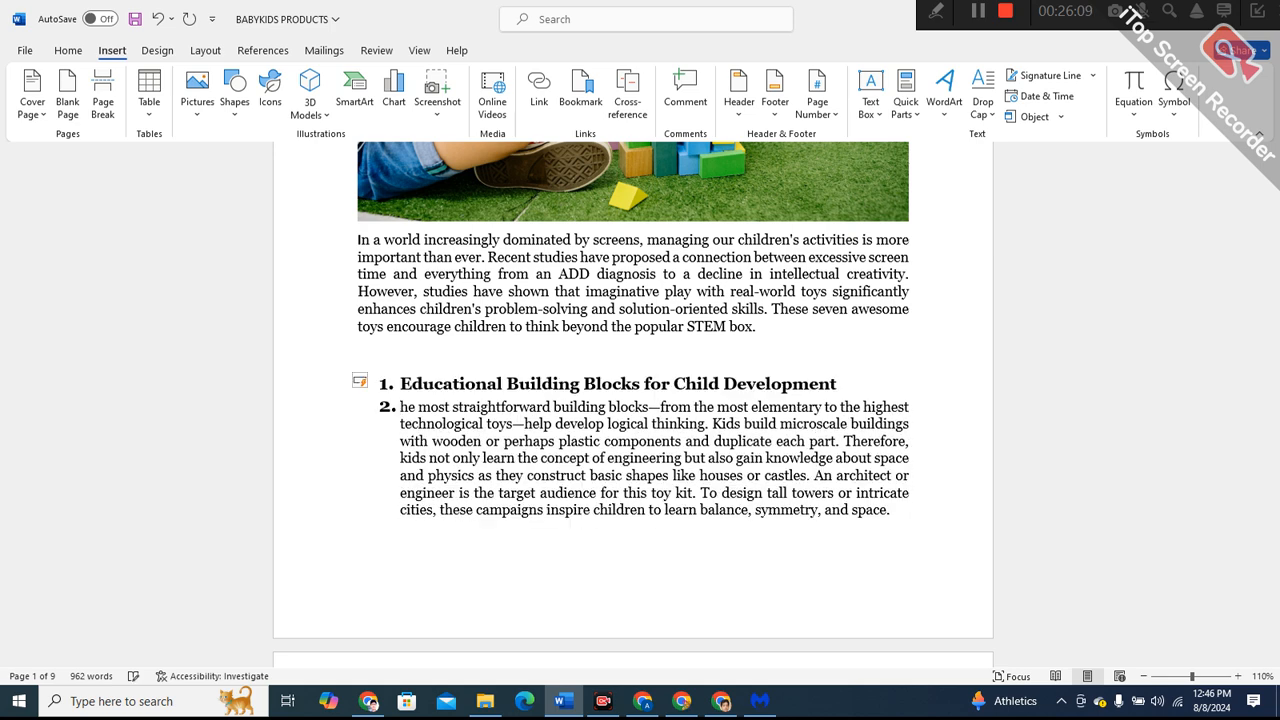
key("BackSpace")
key("BackSpace")
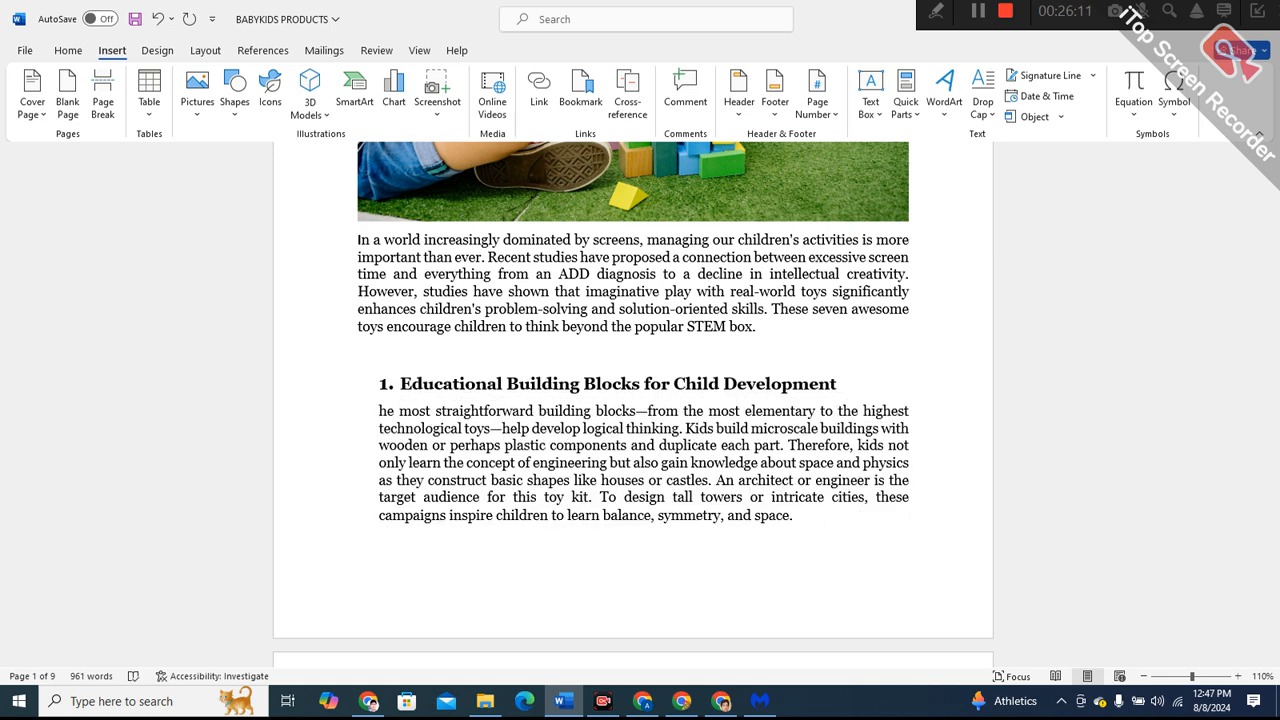
left_click(370, 402)
type("T")
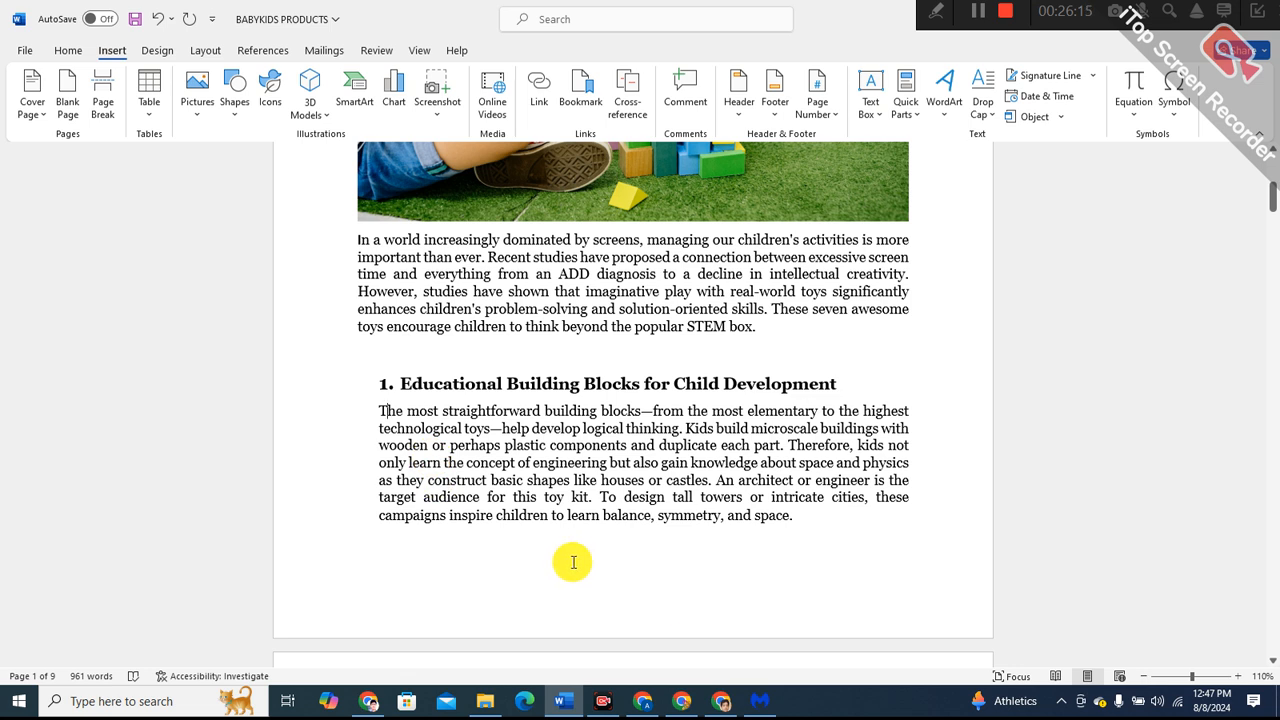
key("BackSpace")
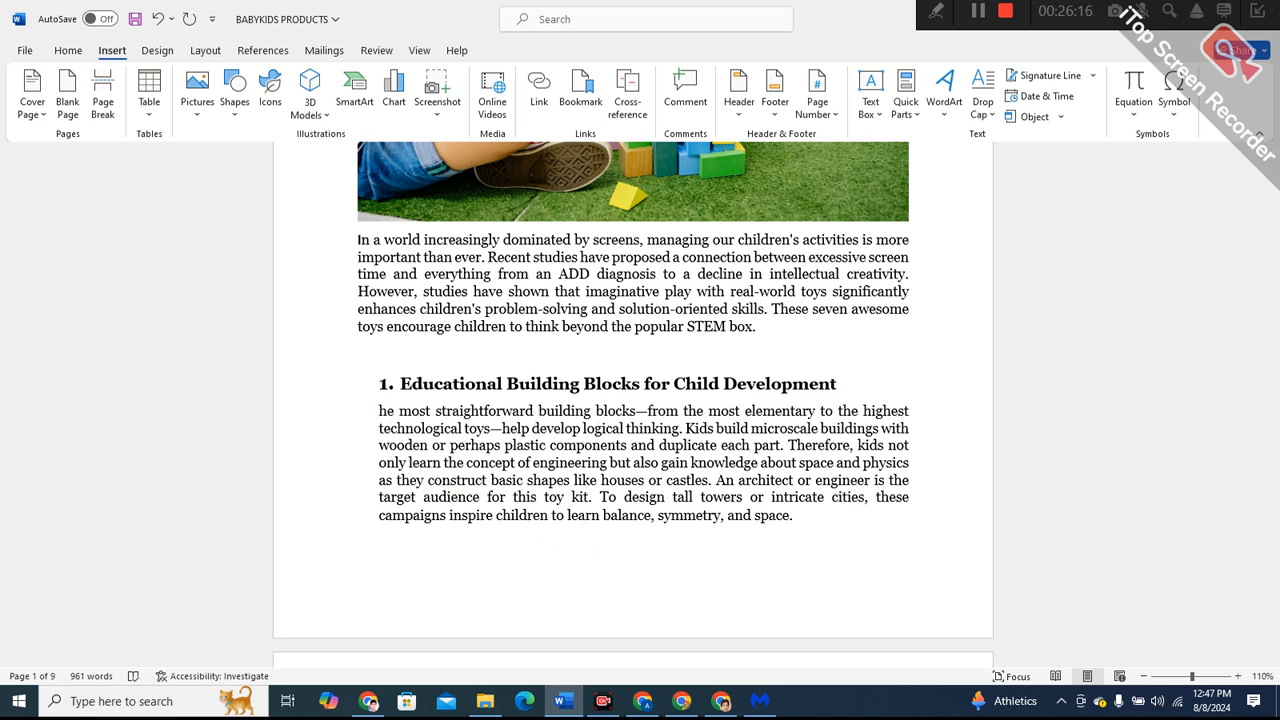
- Remove the number before the Educational Building Blocks heading and begin the paragraph below it with a regular T, aligned to the margin
left_click(365, 388)
key("BackSpace")
key("BackSpace")
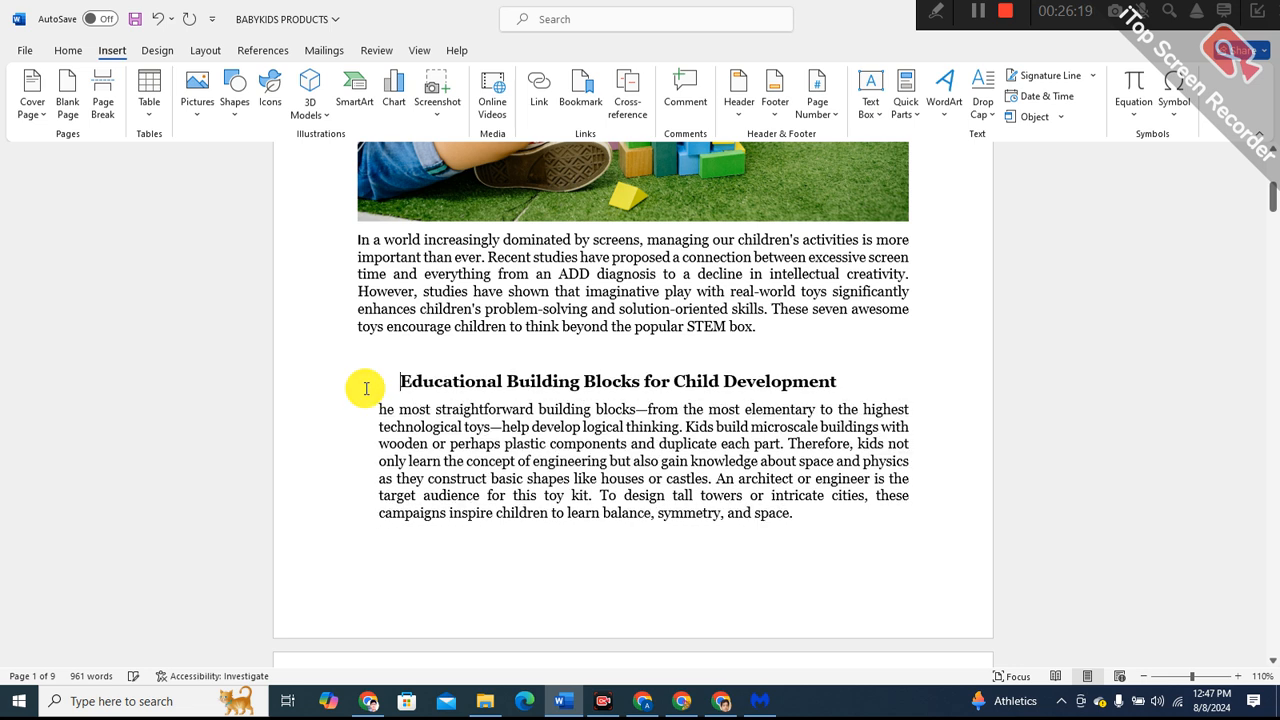
left_click(374, 408)
type("T")
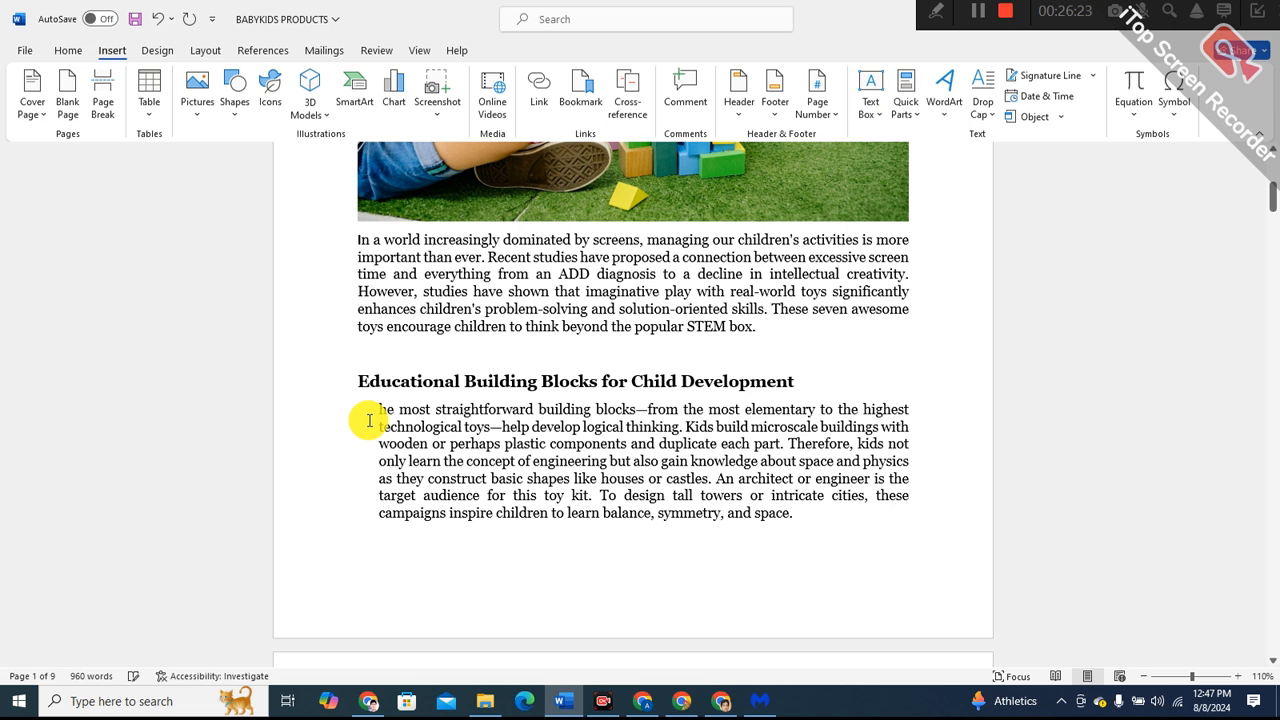
key("BackSpace")
type("T")
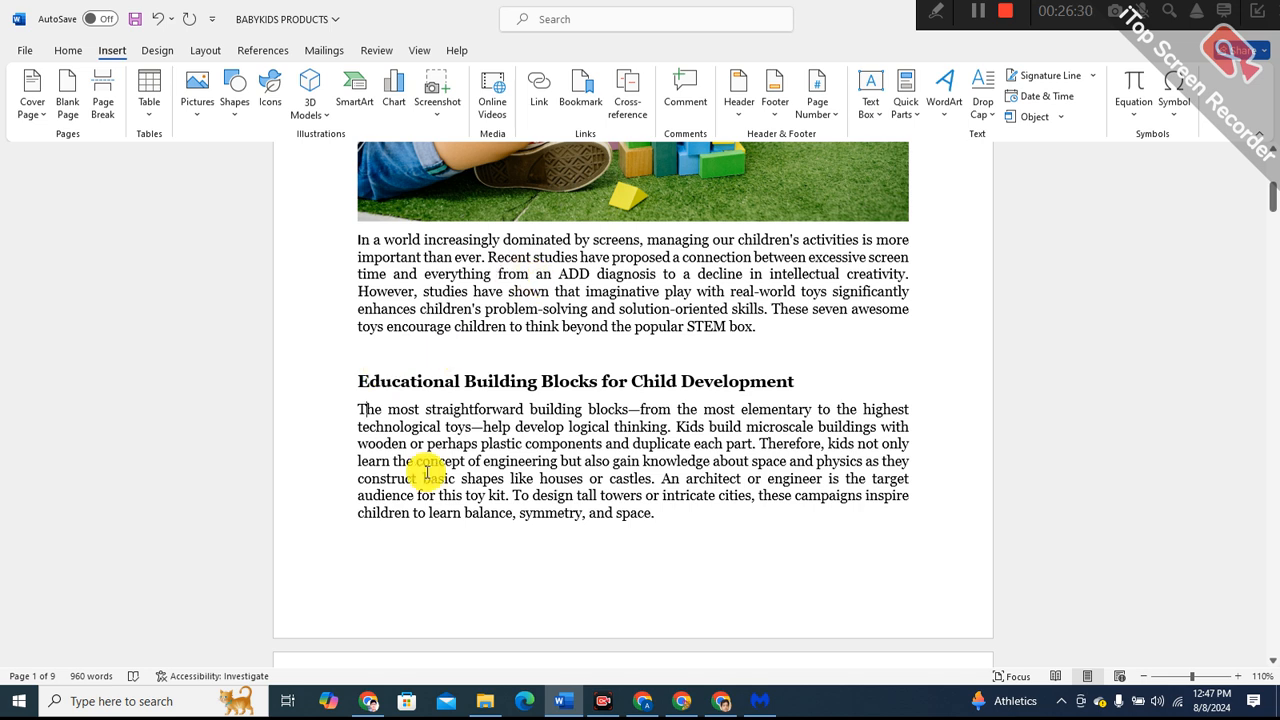
- Copy the introduction and the Educational Building Blocks section from Word and paste them below the numbered heading in the browser's test task editor
left_click_drag(352, 241, 560, 410)
key("super+c")
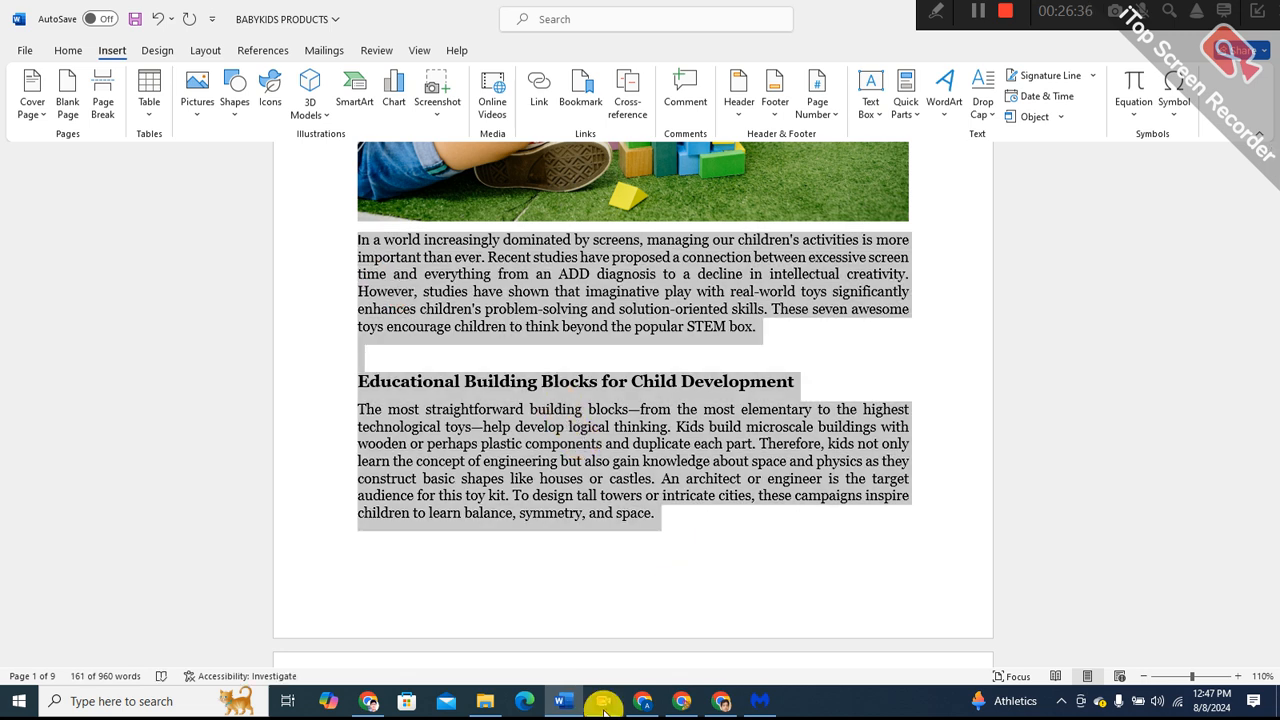
left_click(719, 704)
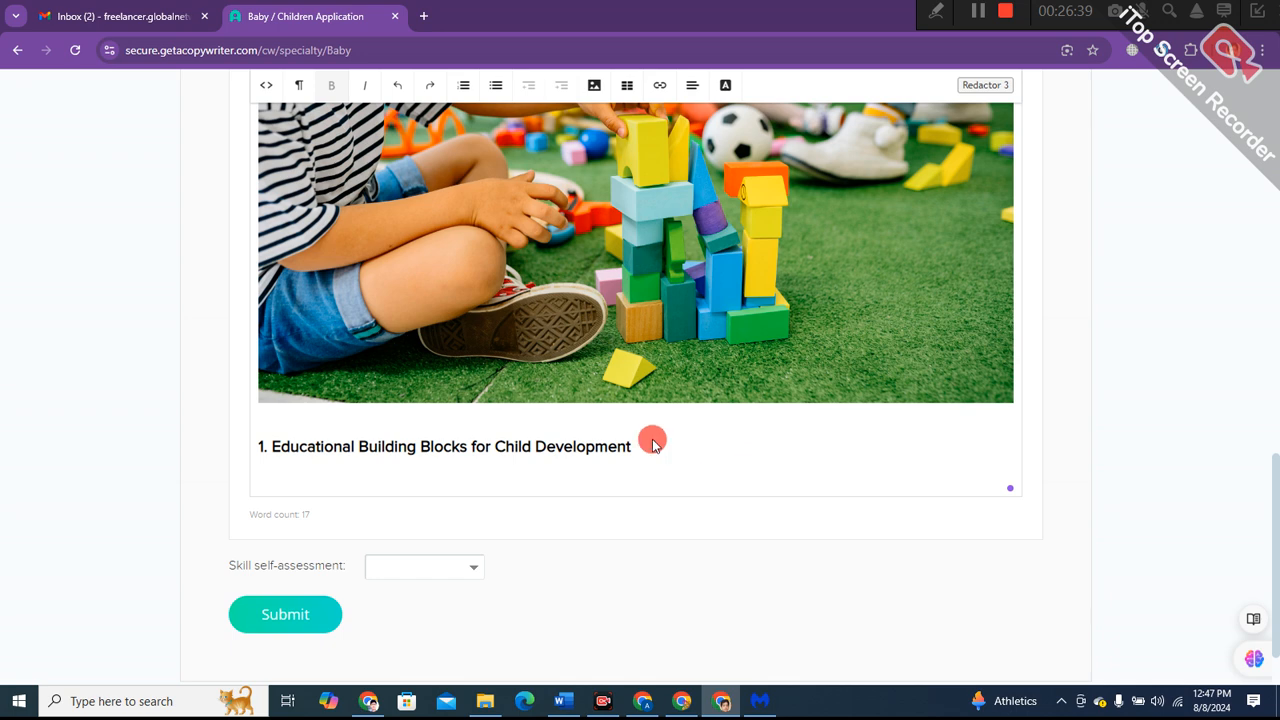
right_click(278, 478)
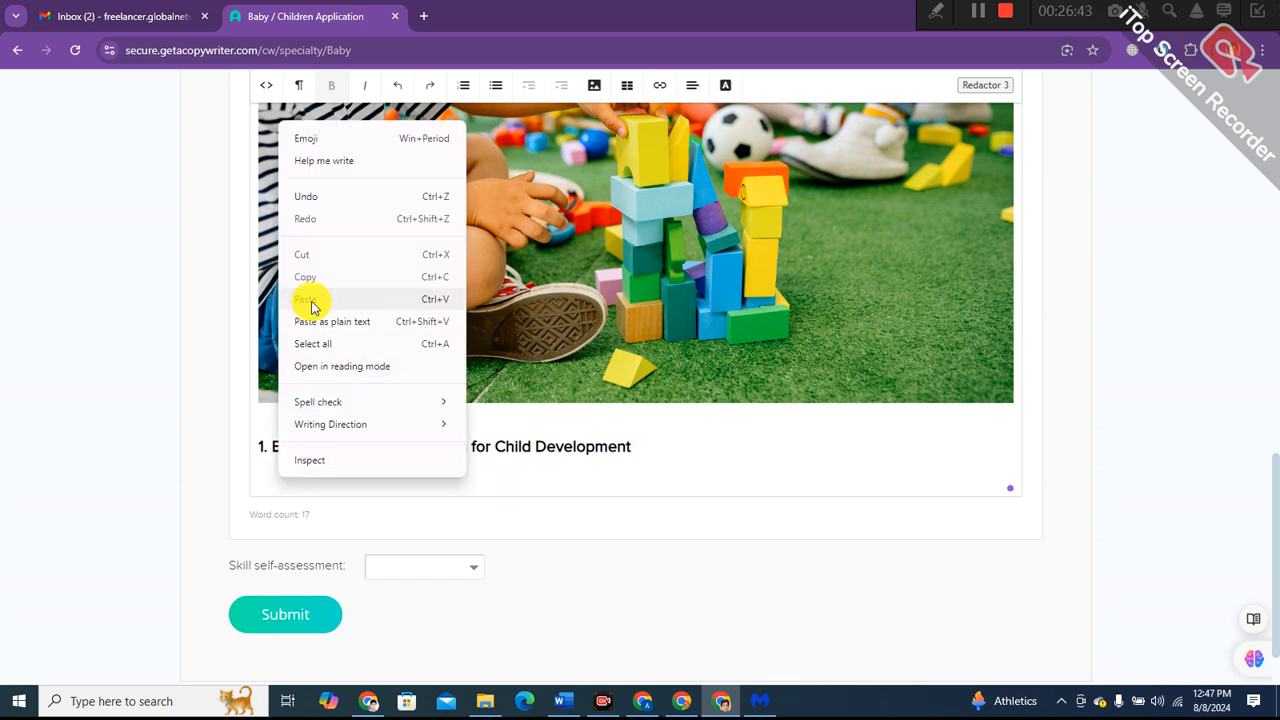
left_click(313, 311)
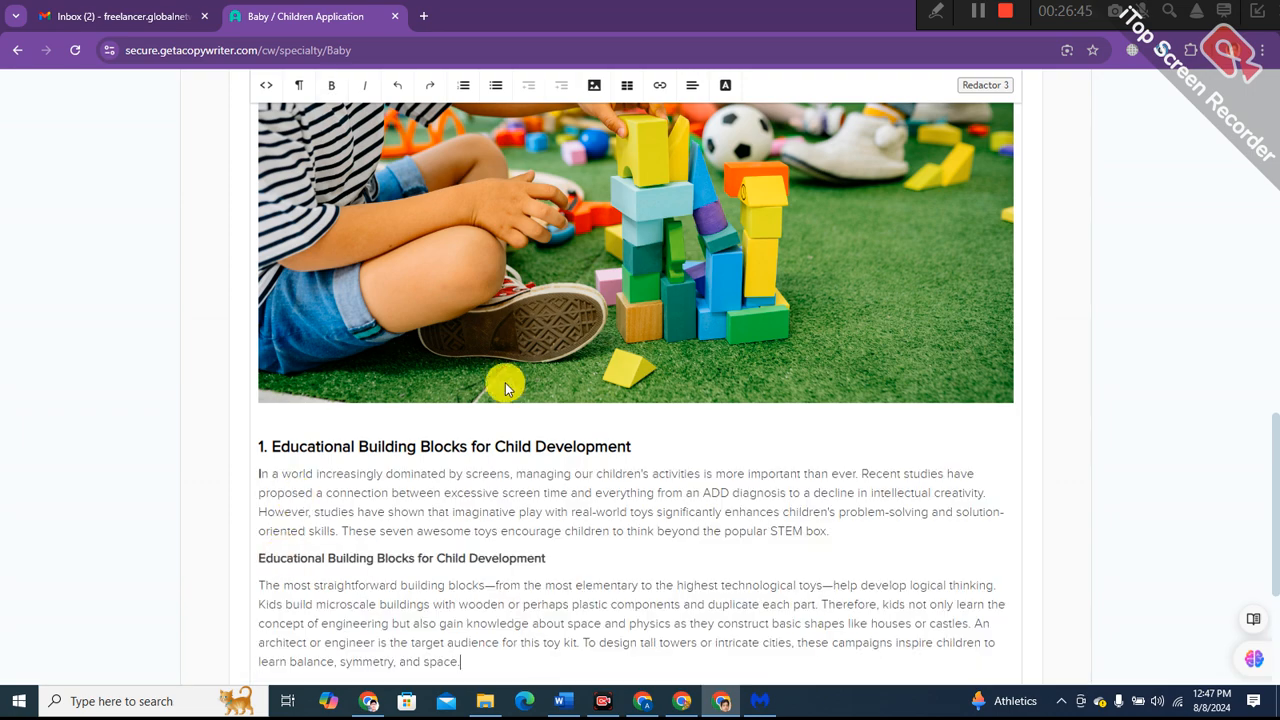
scroll(534, 551, "down", 2)
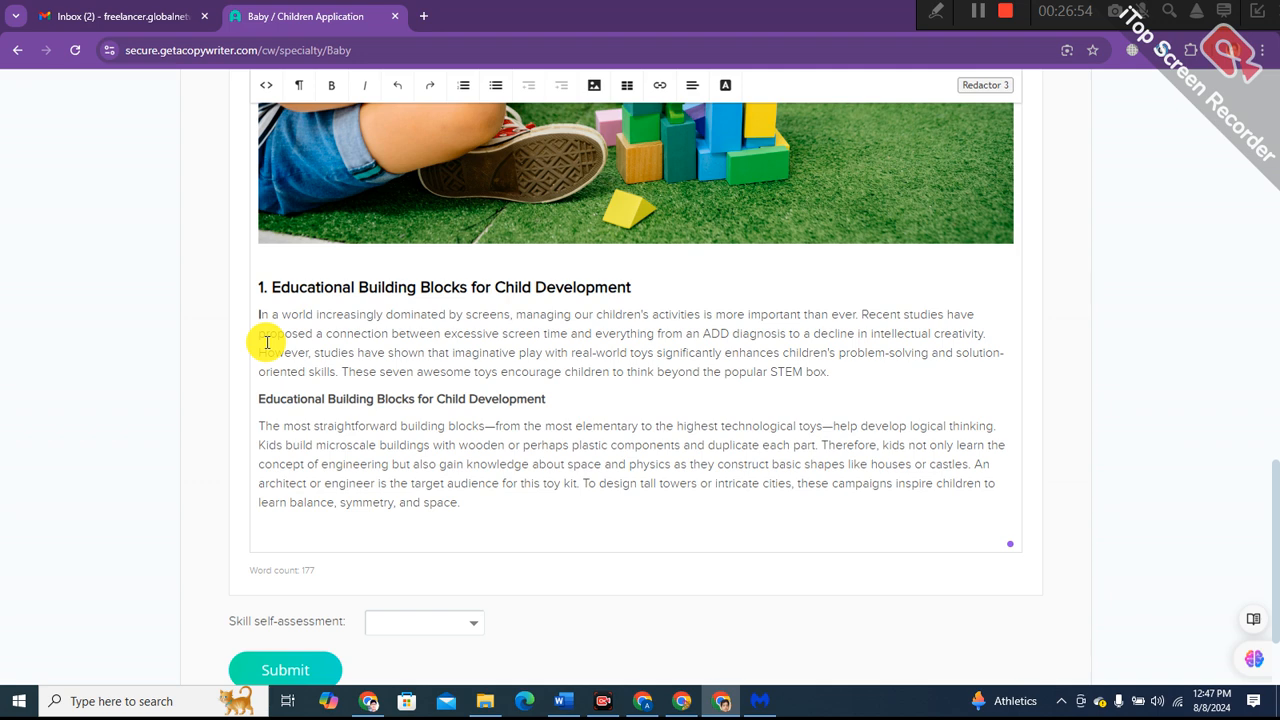
- Justify the introduction paragraph beginning "In a world increasingly dominated by screens"
left_click_drag(252, 320, 836, 371)
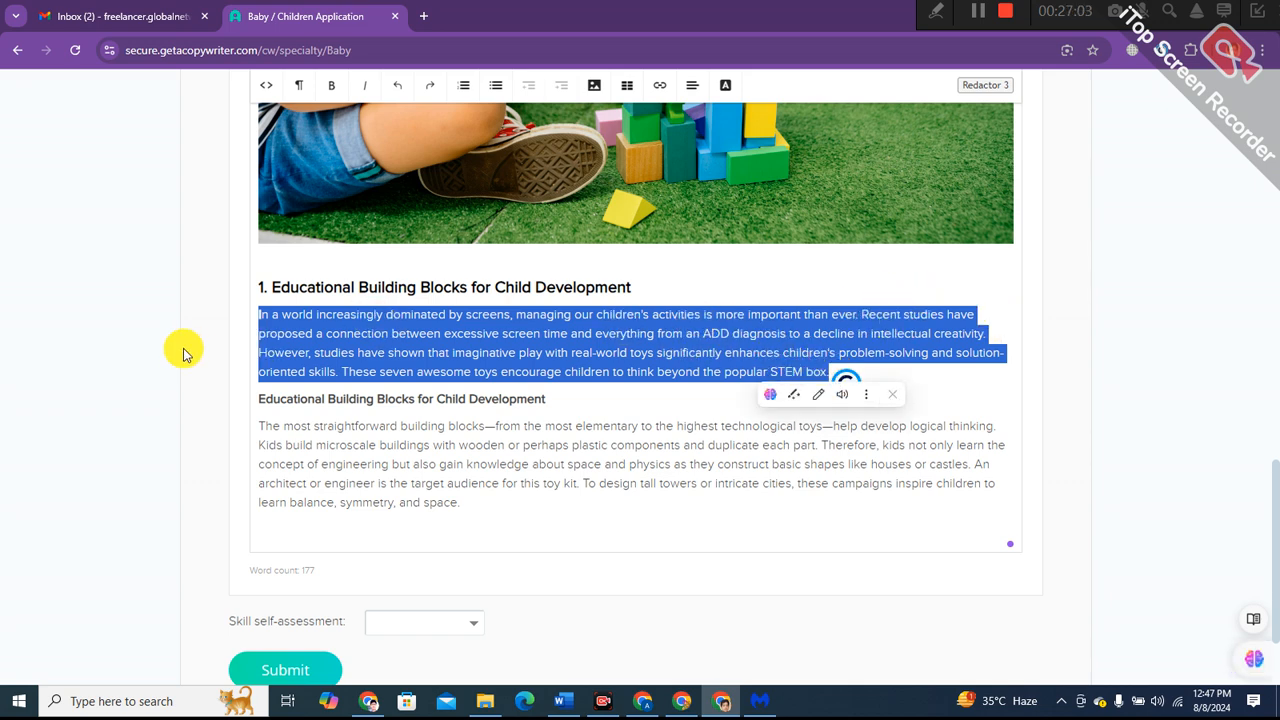
left_click(692, 97)
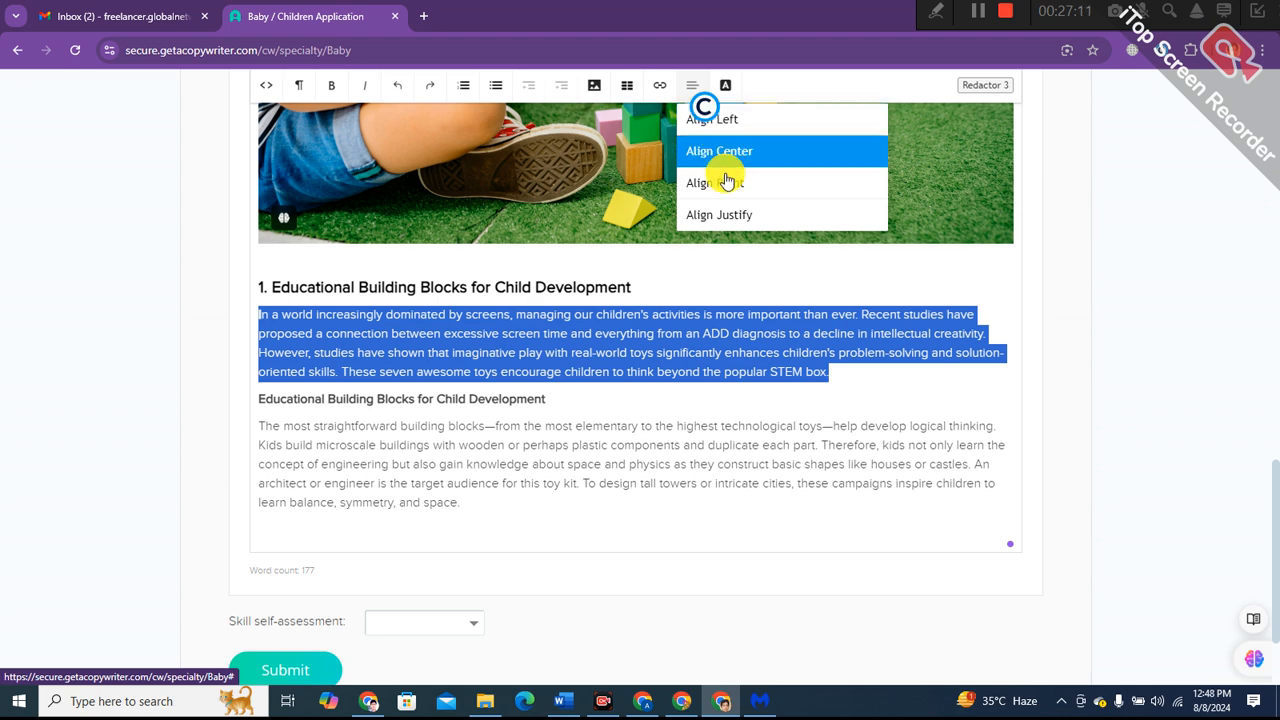
left_click(727, 217)
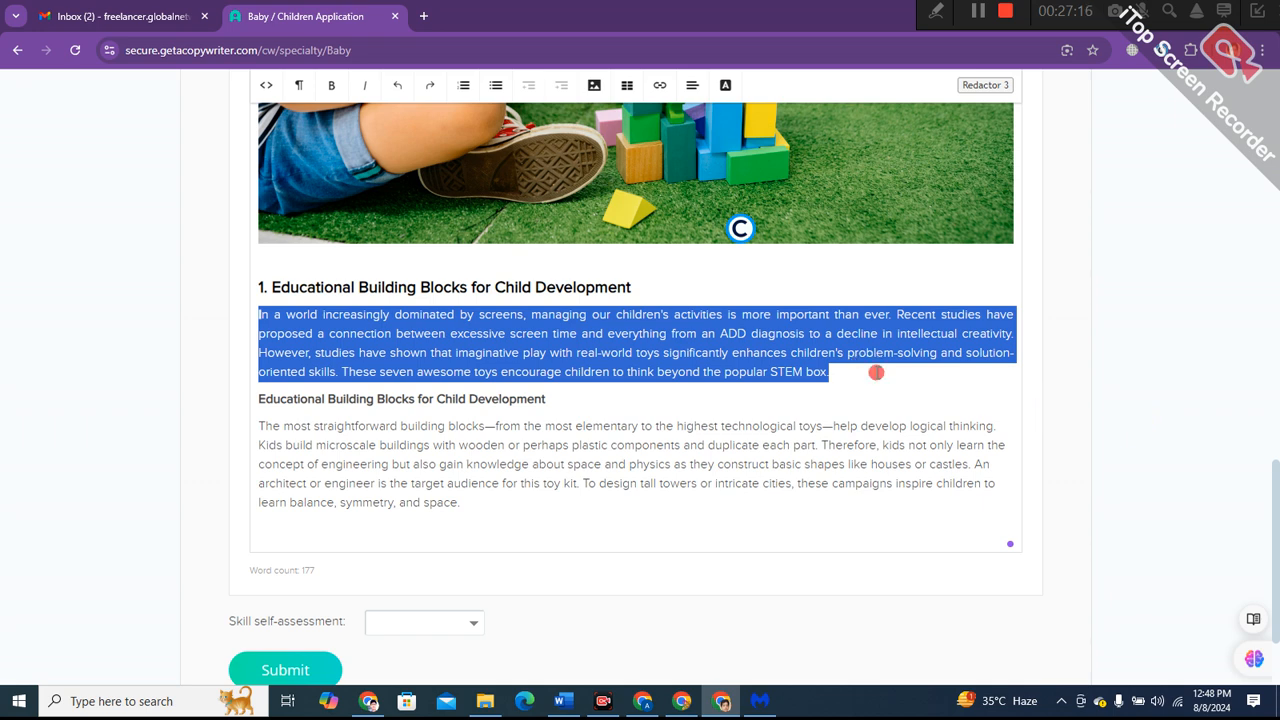
left_click(320, 436)
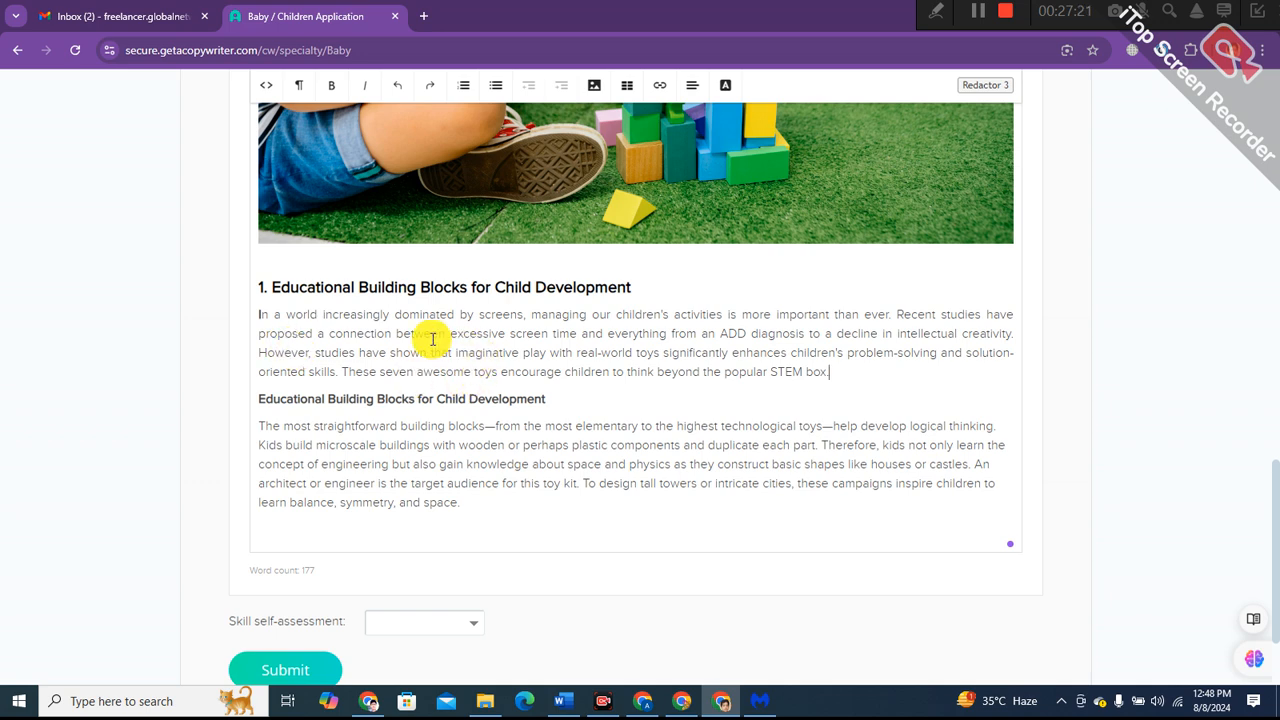
- Apply the Normal text style to the whole introduction paragraph
left_click_drag(258, 314, 843, 371)
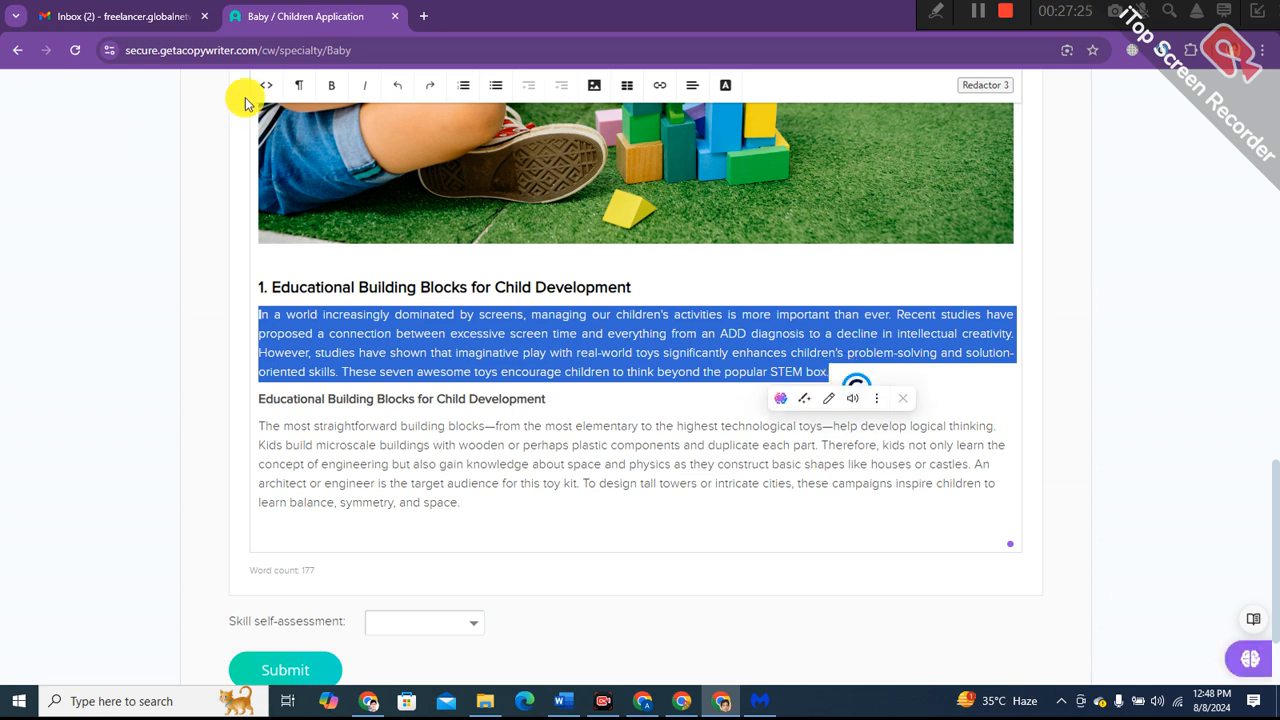
left_click(300, 87)
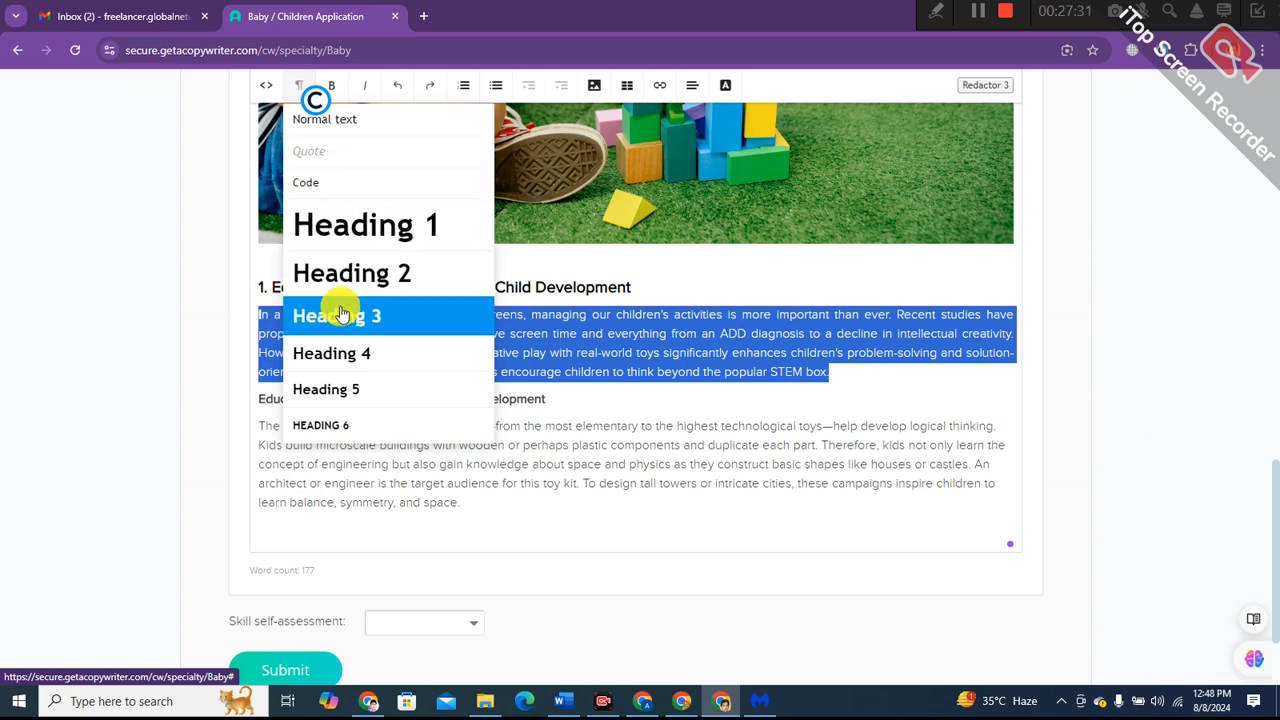
left_click(334, 128)
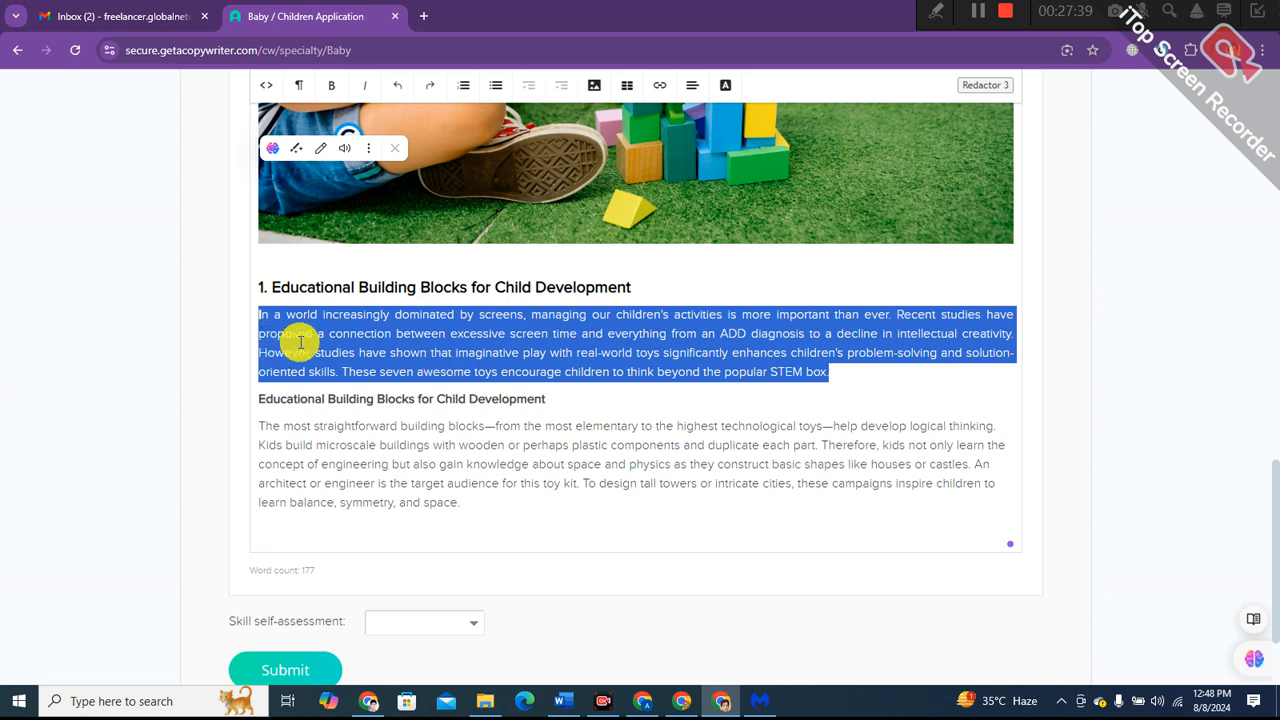
left_click(843, 378)
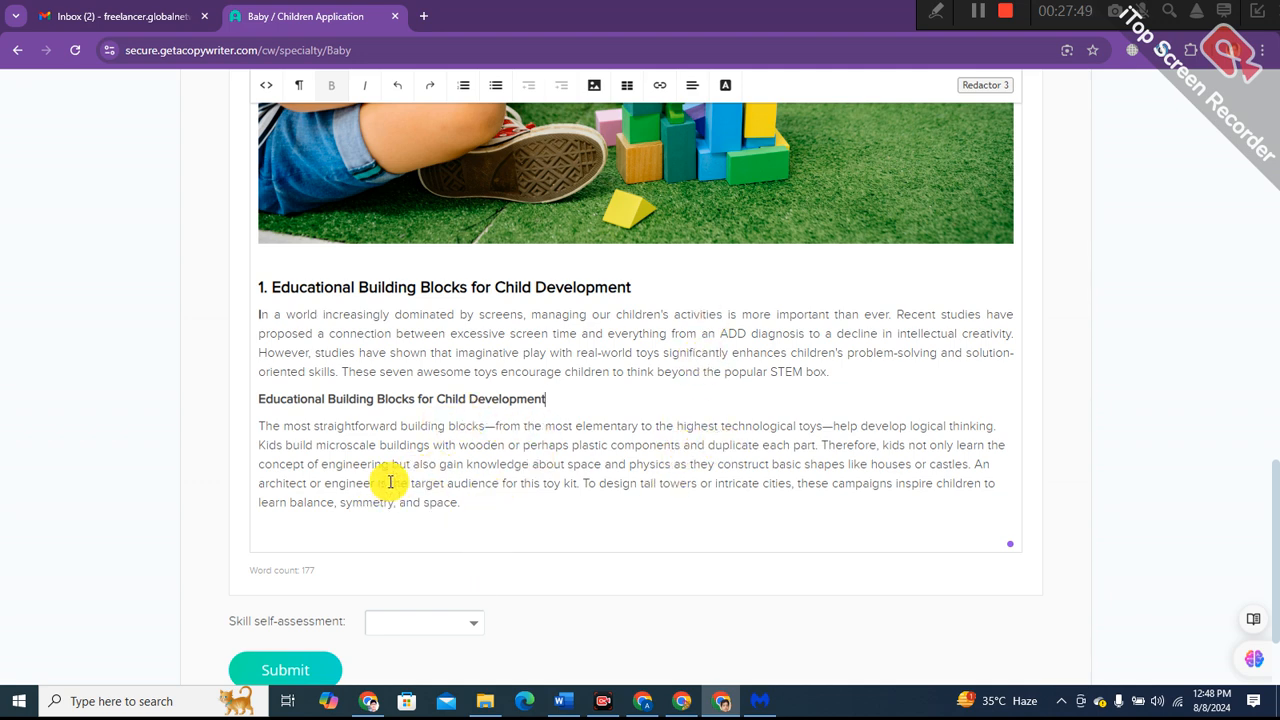
- Format the unnumbered line "Educational Building Blocks for Child Development" below the introduction as Heading 2
left_click(257, 399)
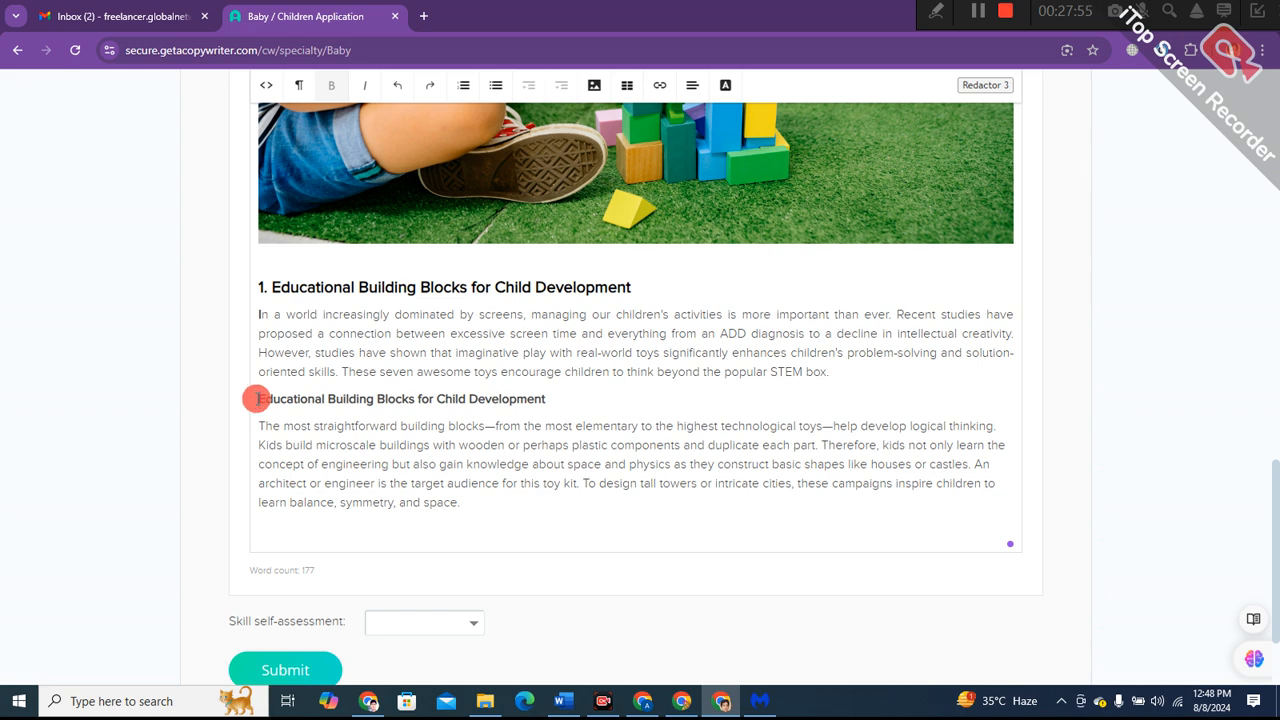
left_click_drag(257, 399, 578, 402)
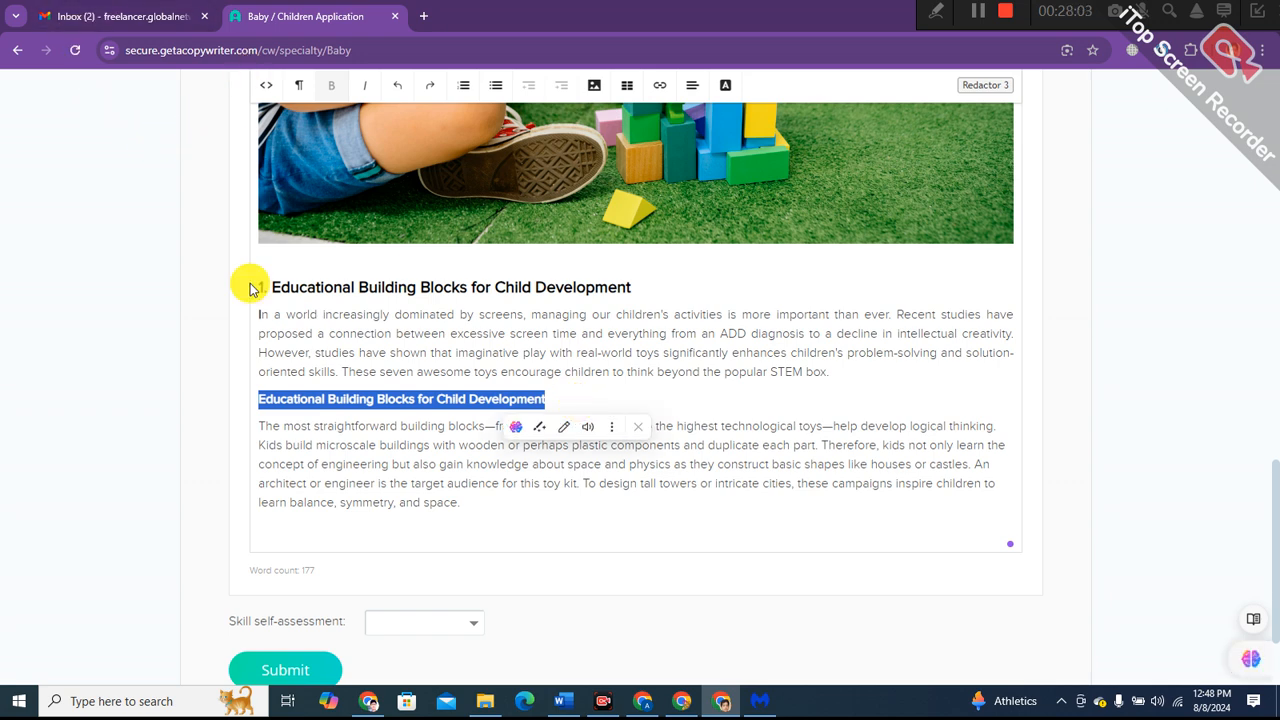
left_click(296, 92)
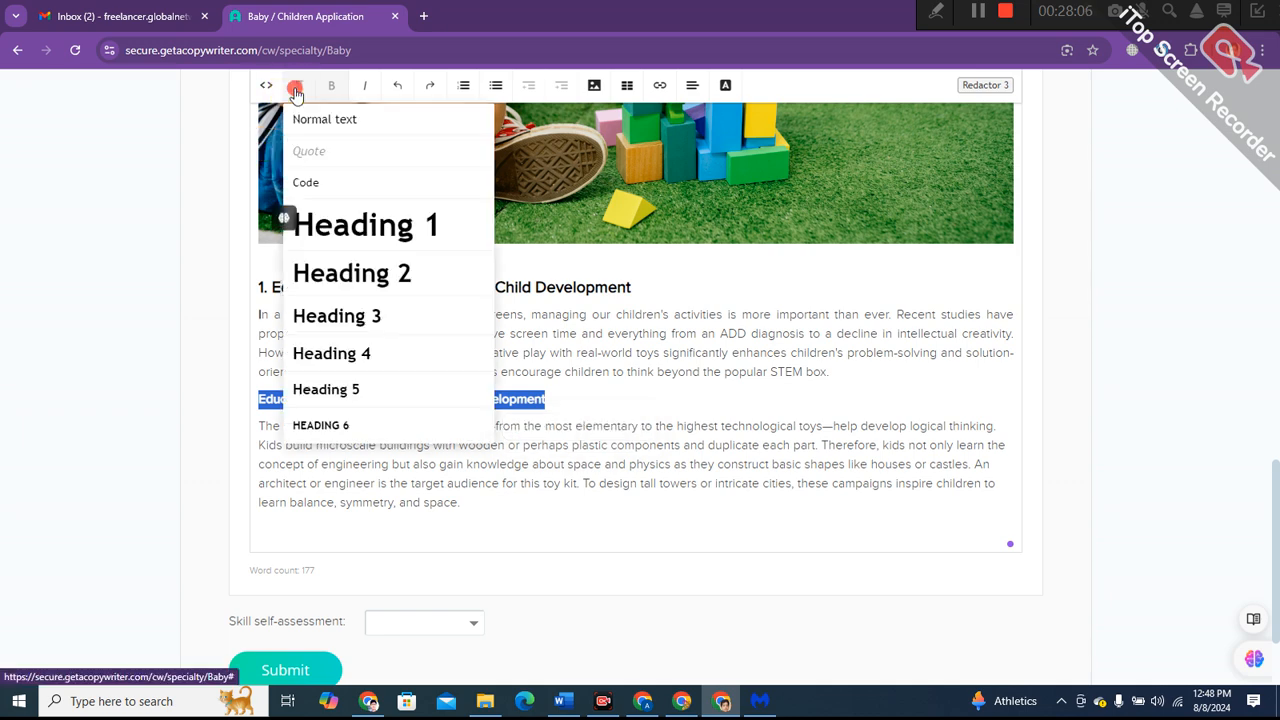
left_click(340, 273)
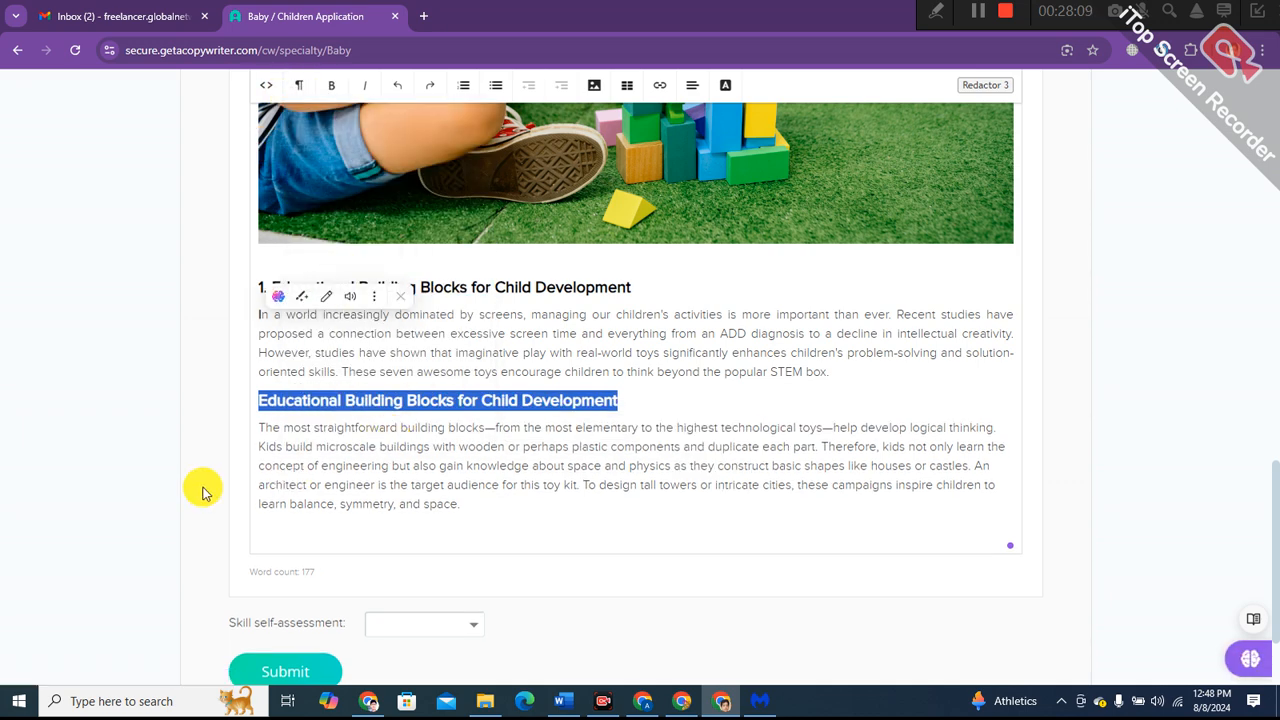
left_click(655, 400)
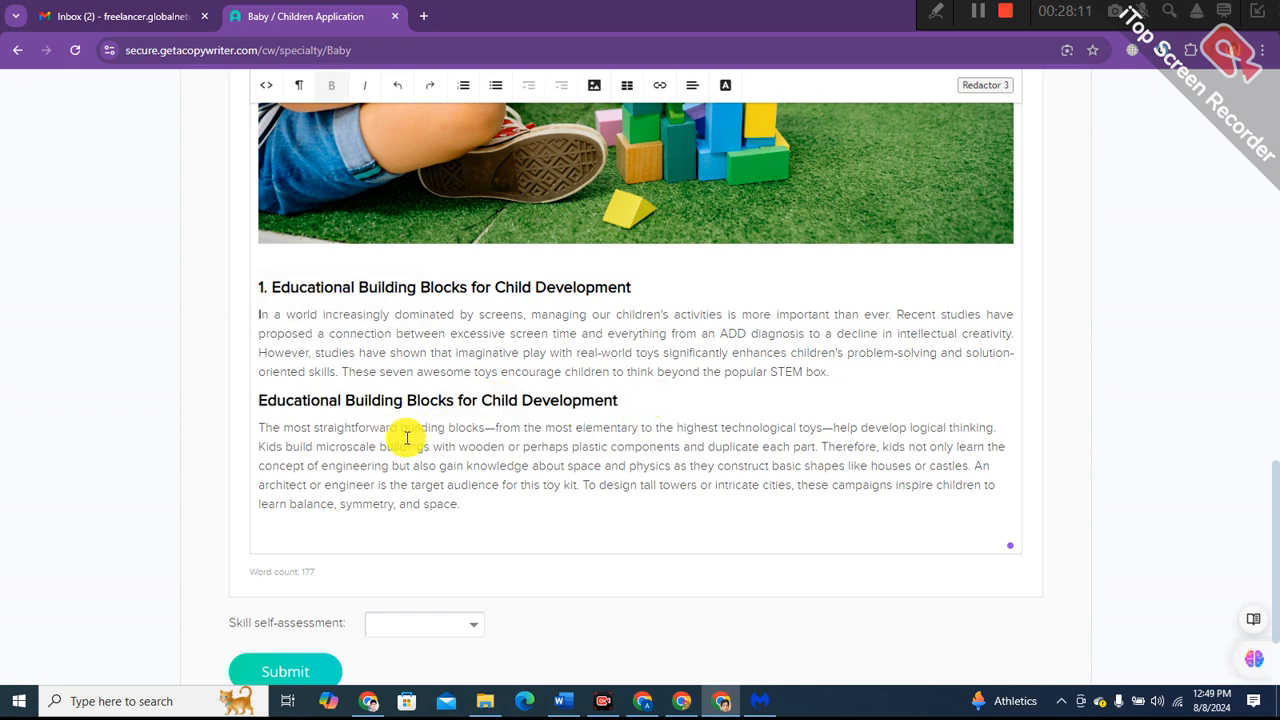
- Switch to the Word document and copy the page 2 picture of the boy stacking toy bricks
scroll(480, 455, "down", 2)
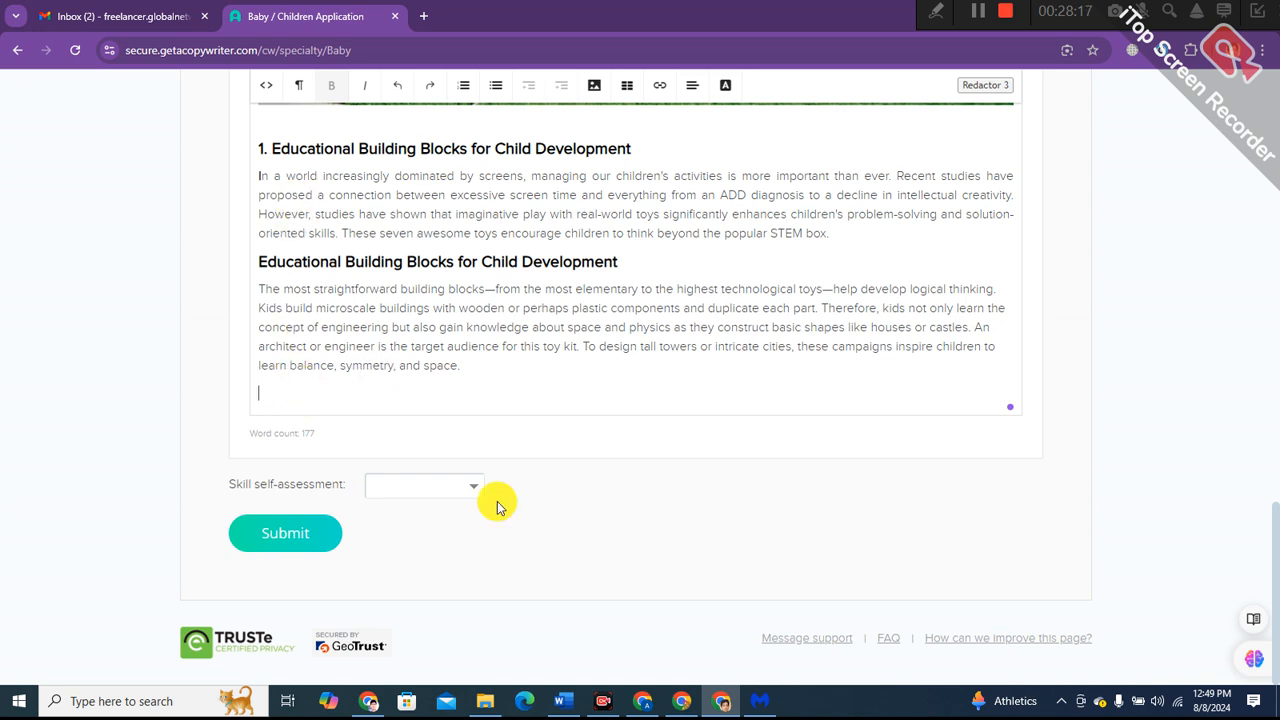
left_click(566, 702)
left_click(559, 461)
scroll(652, 511, "up", 3)
scroll(653, 513, "up", 3)
scroll(576, 425, "down", 9)
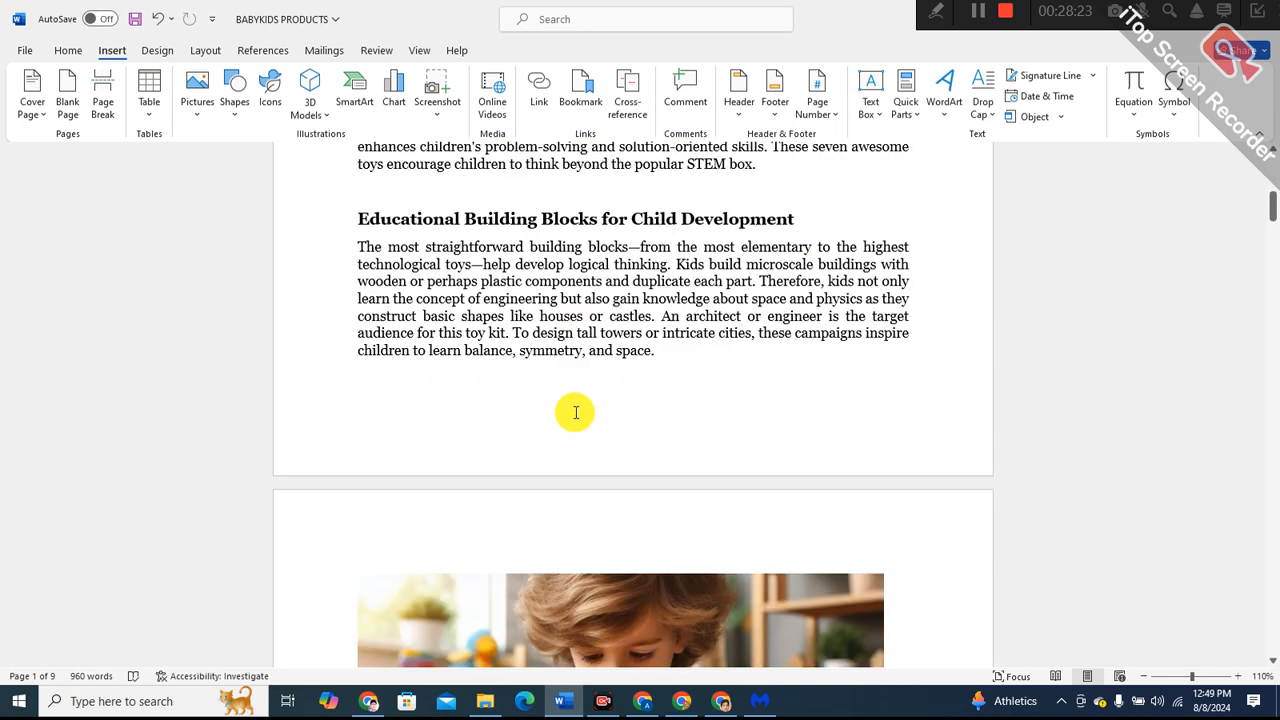
scroll(576, 429, "down", 6)
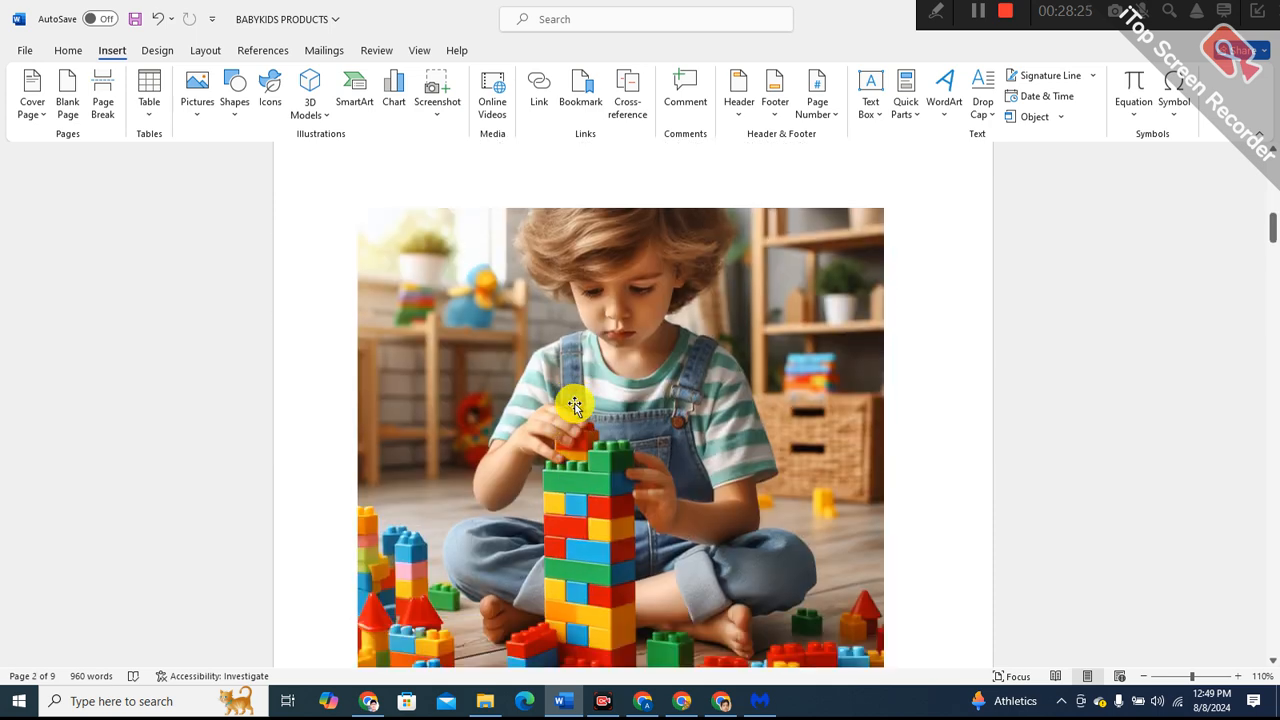
scroll(575, 410, "up", 4)
scroll(575, 416, "down", 5)
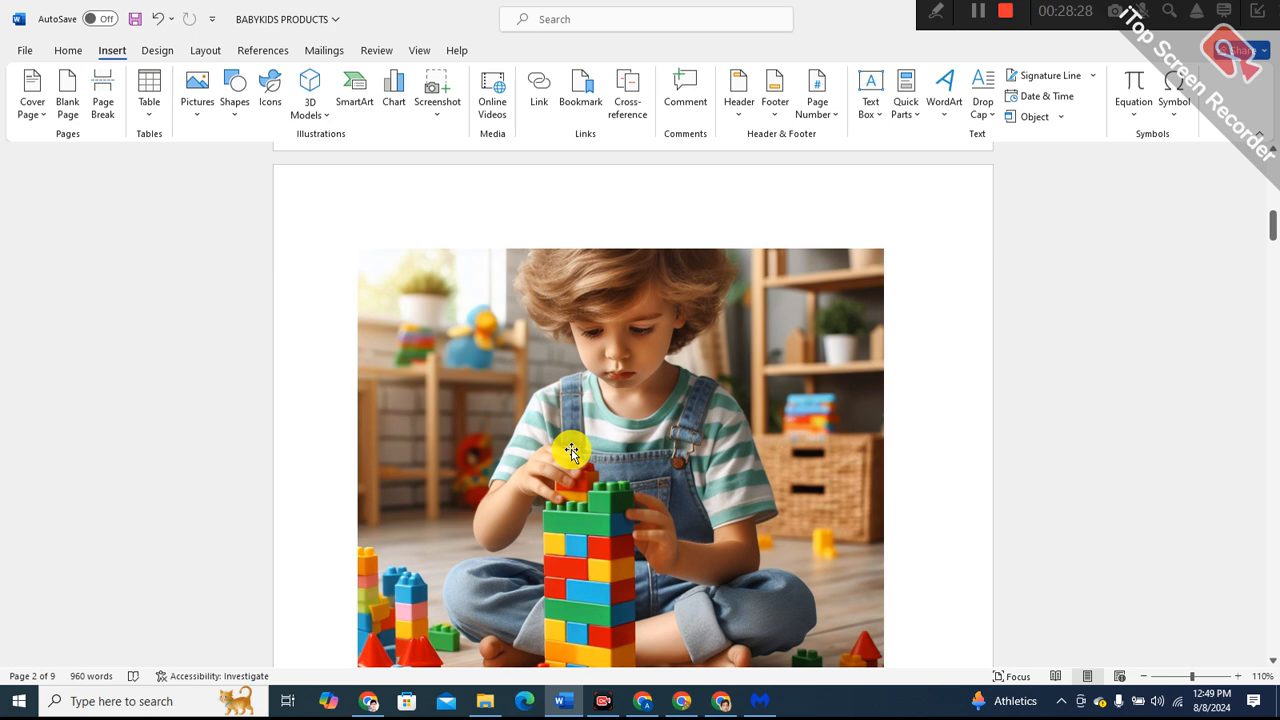
right_click(570, 452)
left_click(608, 92)
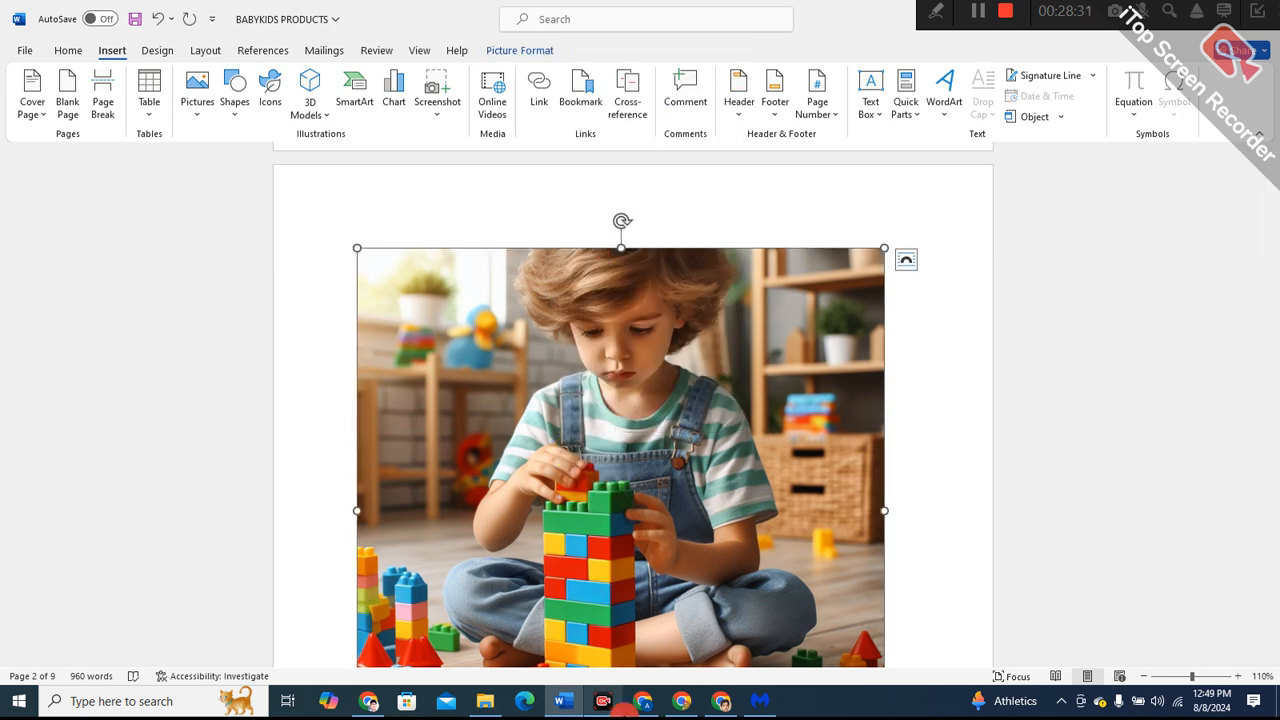
- Switch back to the browser and paste the picture of the boy on the empty line below the building blocks paragraph
left_click(721, 701)
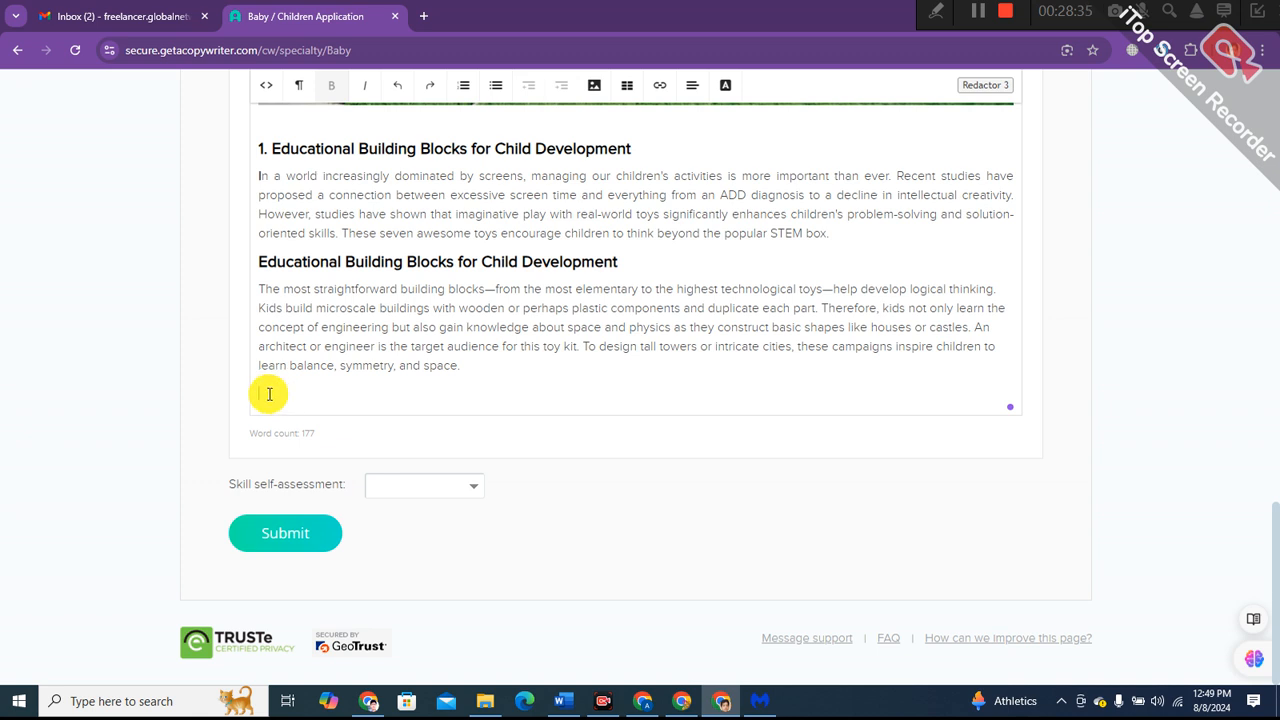
right_click(269, 395)
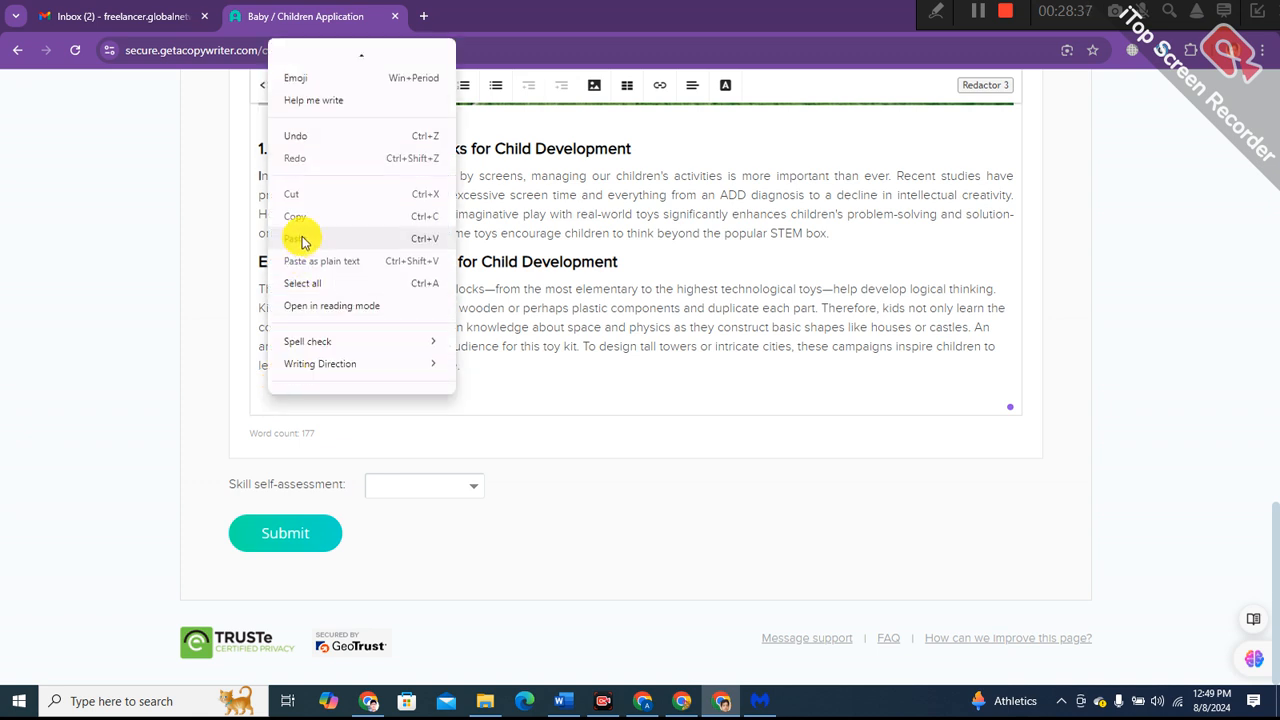
left_click(303, 242)
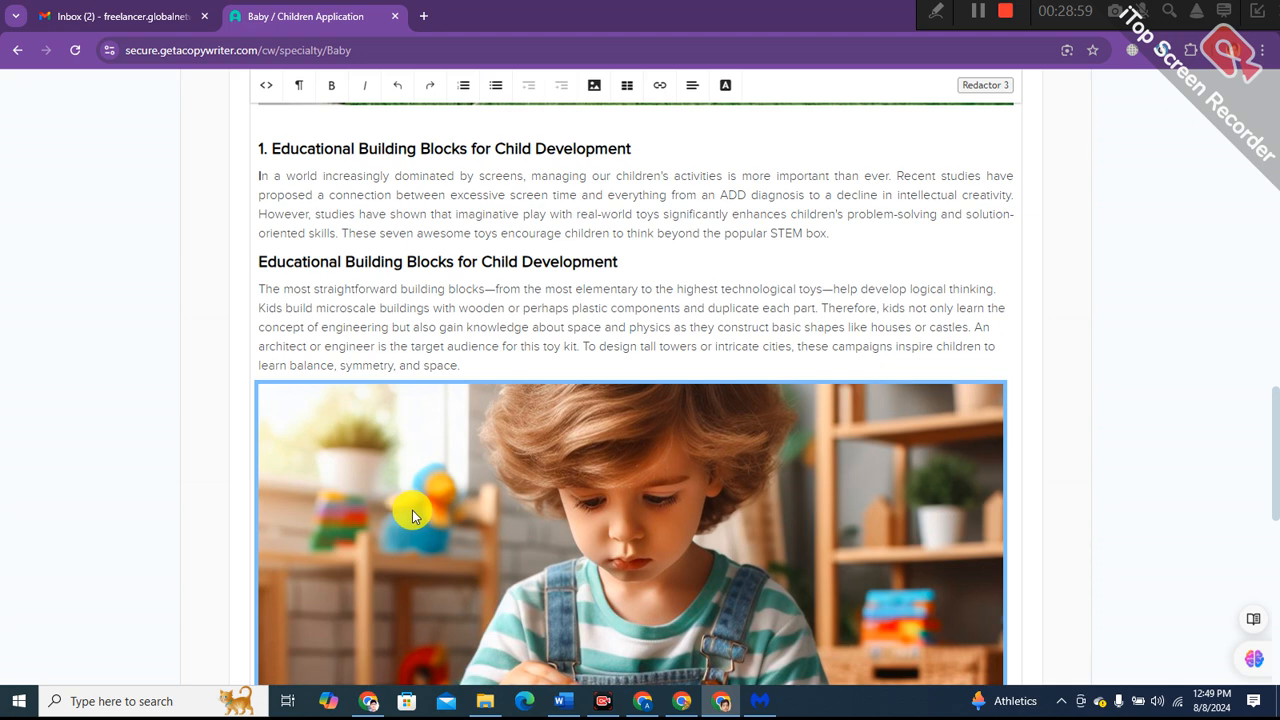
- Review the transferred content in the editor, from the title and first image through the headings and paragraphs to the boy's picture
scroll(412, 510, "down", 5)
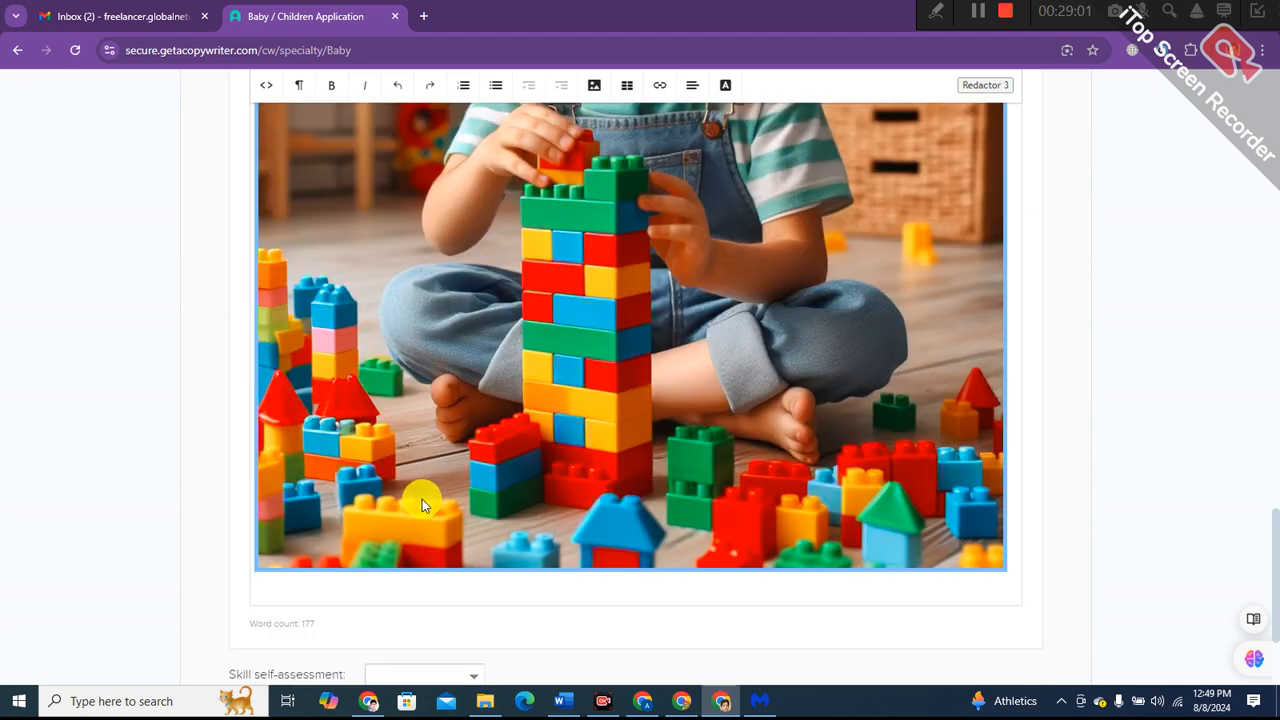
scroll(422, 499, "up", 15)
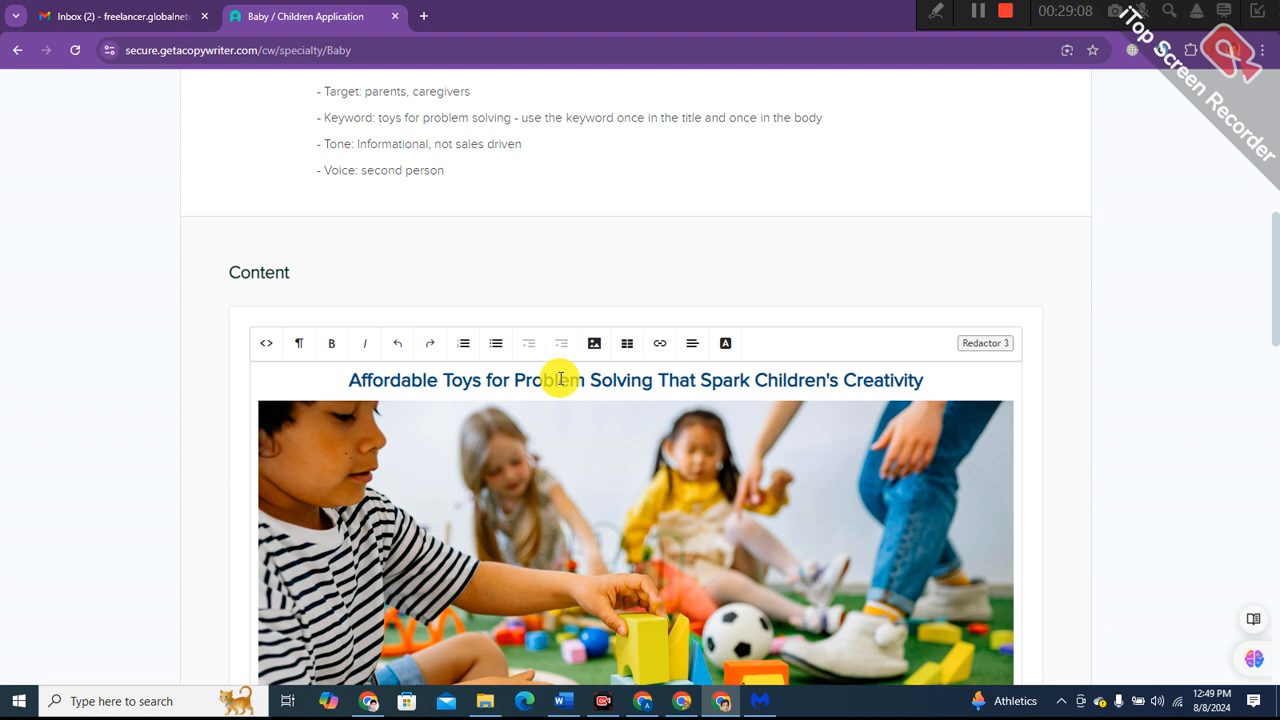
scroll(530, 540, "down", 3)
scroll(530, 540, "down", 3)
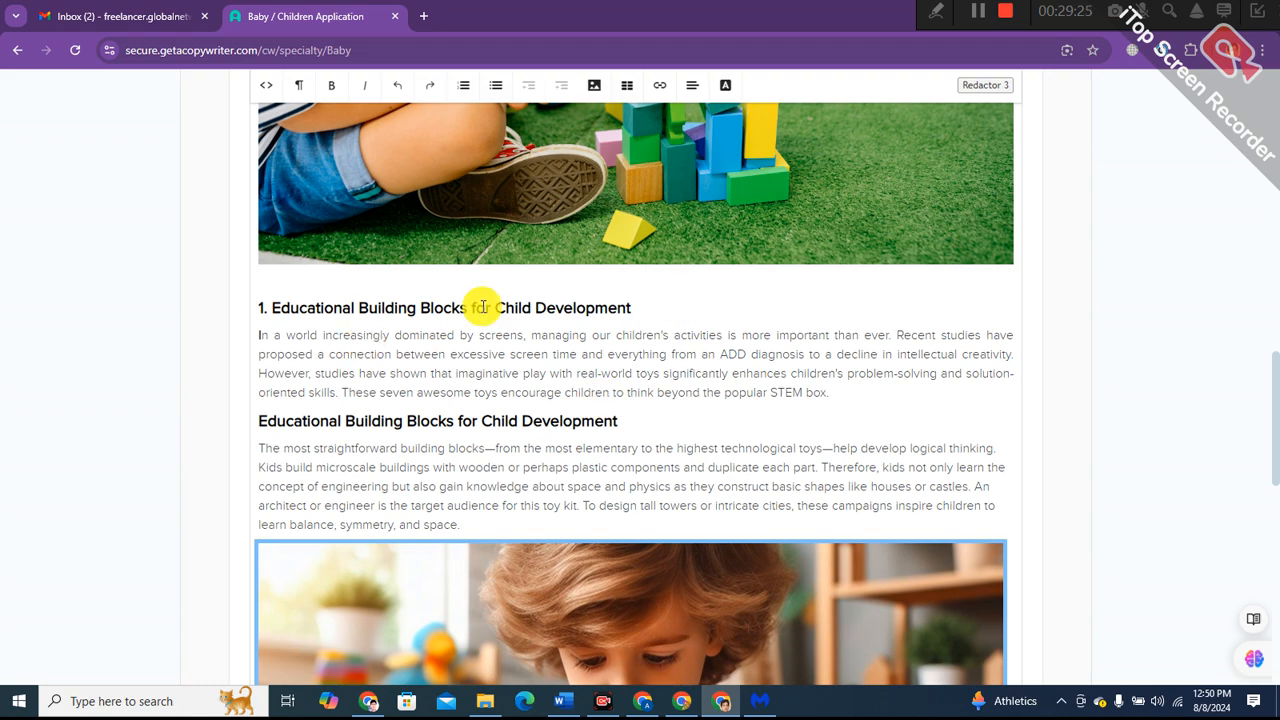
scroll(560, 320, "up", 5)
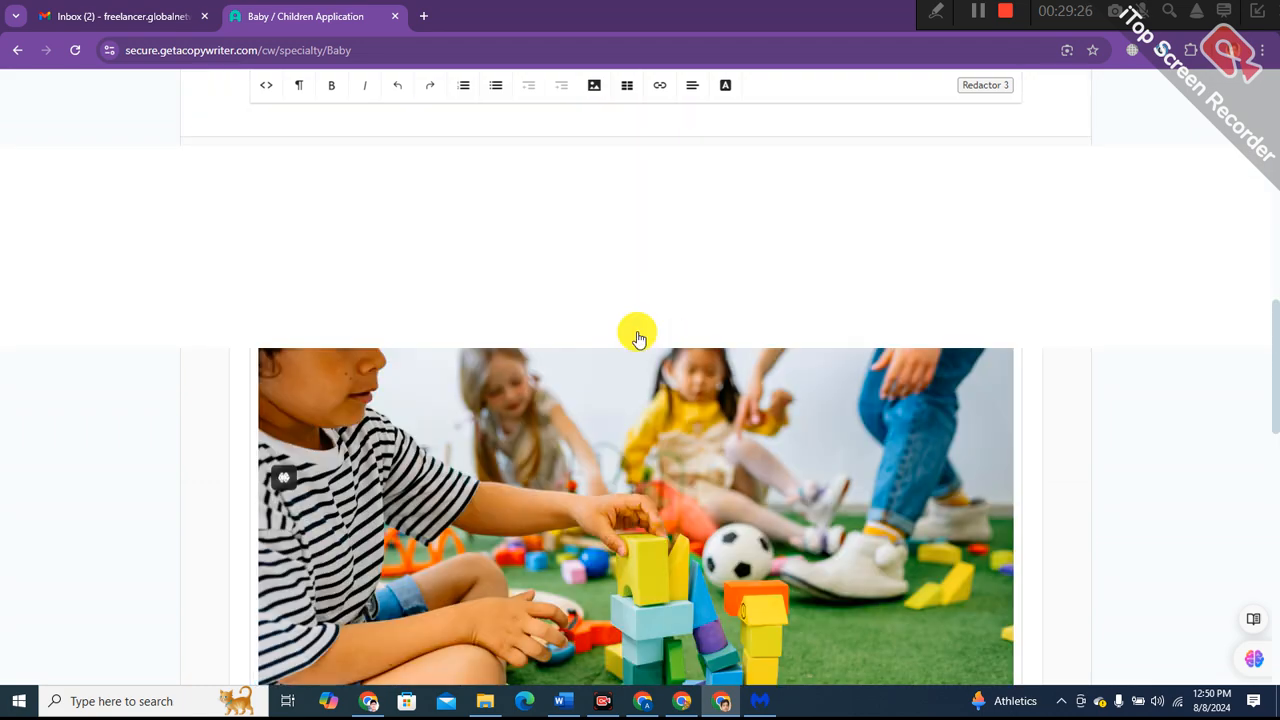
scroll(634, 337, "up", 4)
scroll(628, 360, "down", 3)
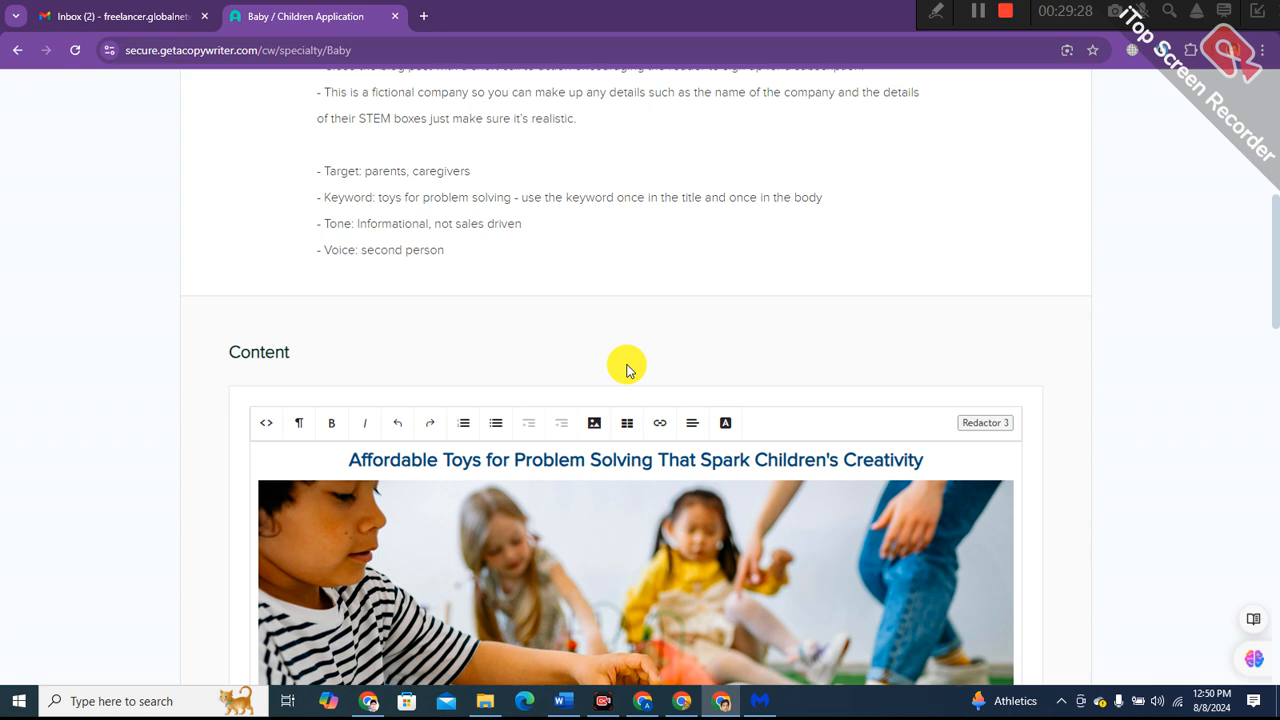
scroll(626, 368, "down", 6)
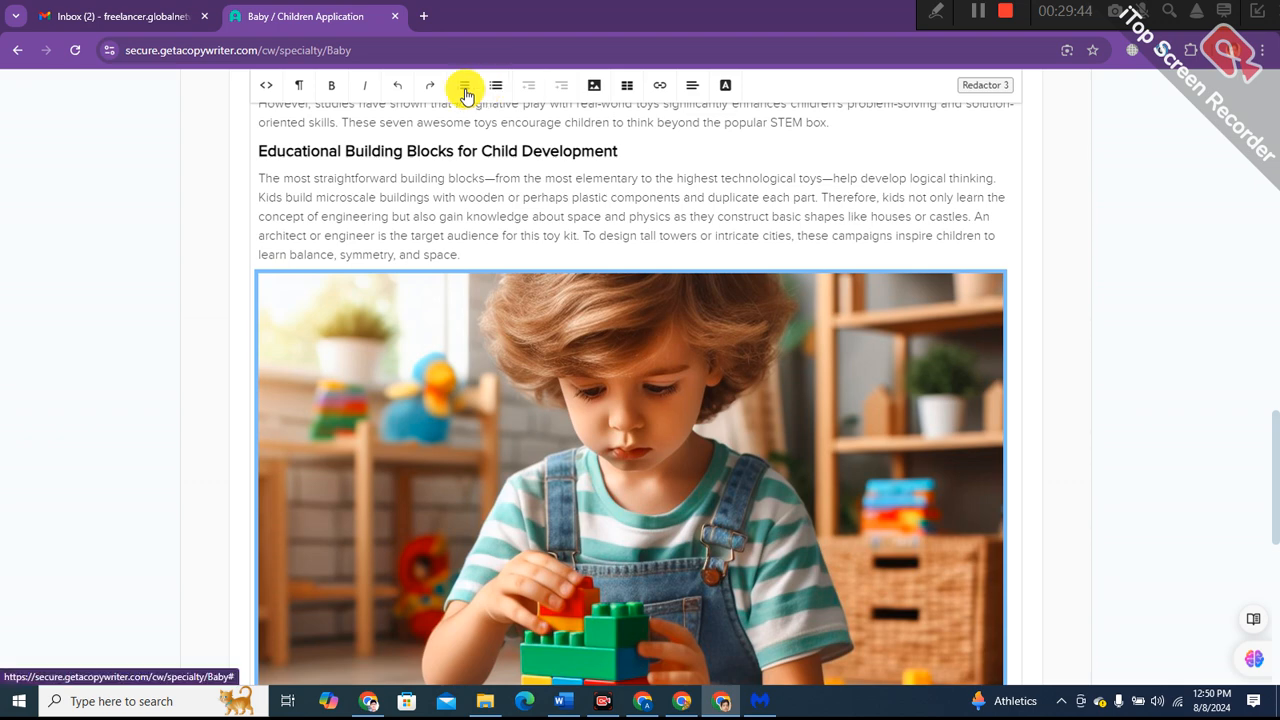
- Delete the picture of the boy with toy bricks from below the building blocks paragraph
key("Delete")
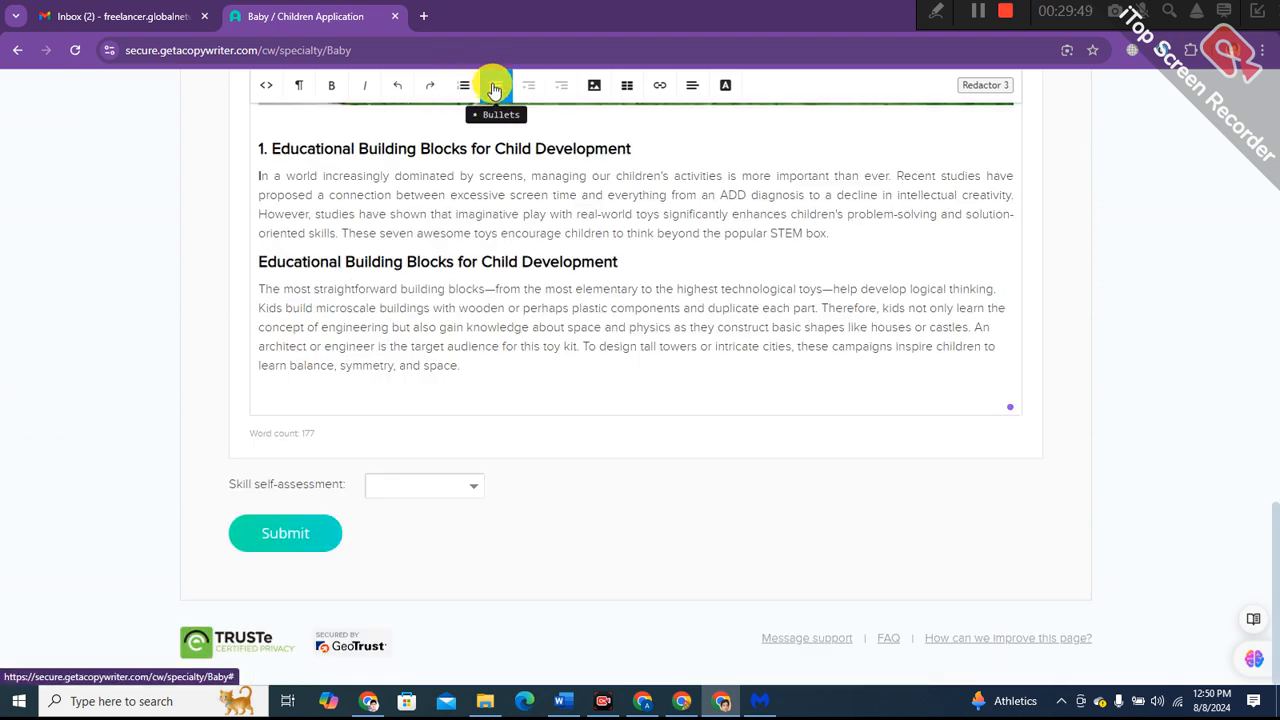
left_click(494, 91)
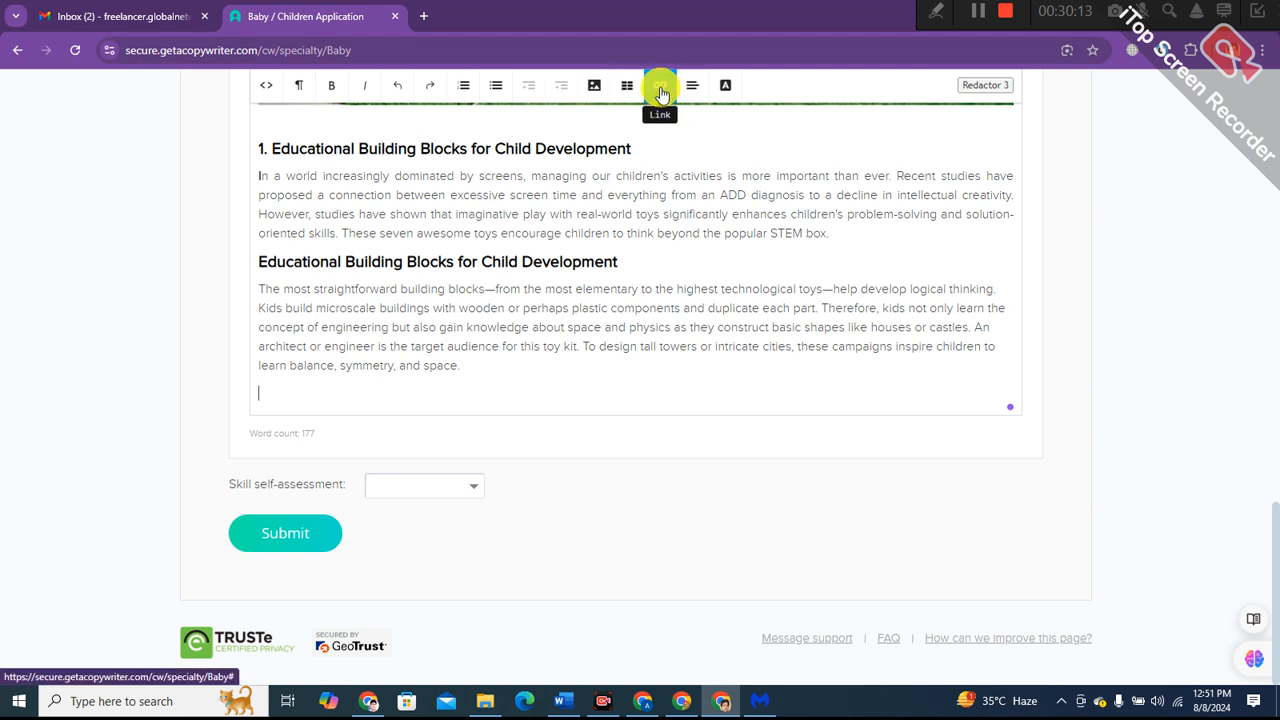
left_click(259, 288)
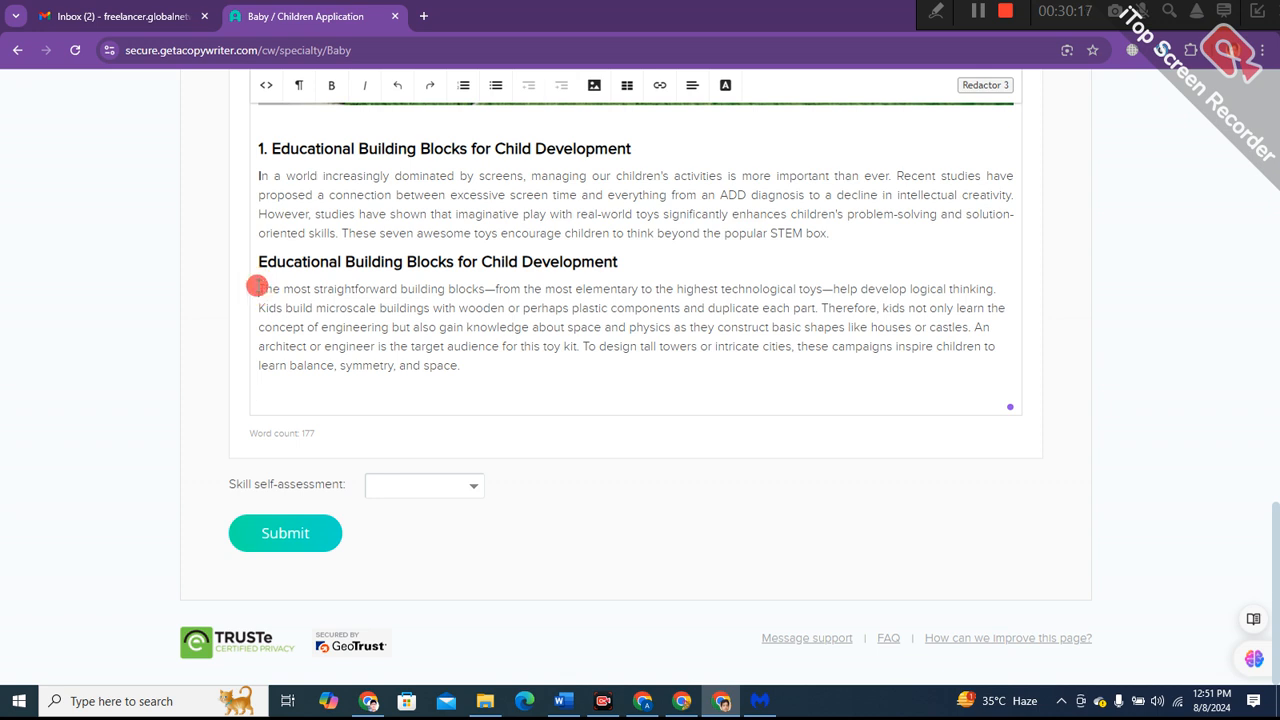
left_click_drag(257, 263, 342, 265)
left_click(480, 374)
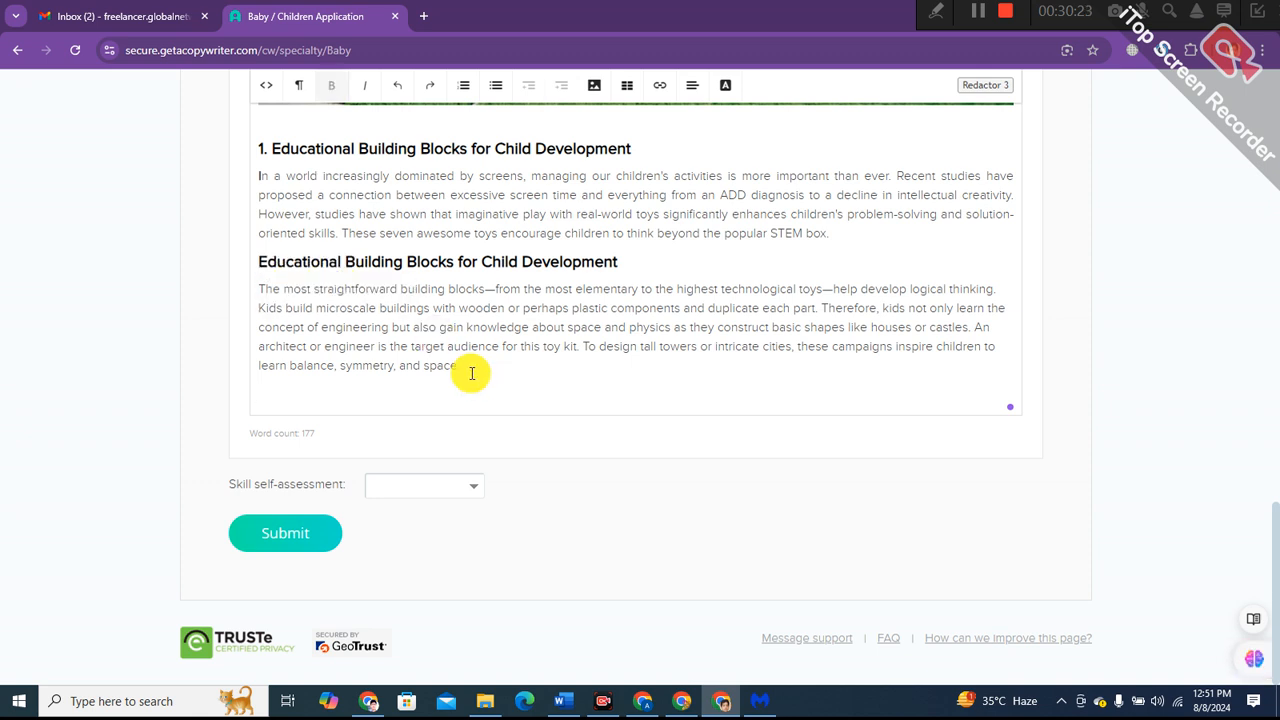
- Switch to the Word document and look through the article from the puzzle sets section to the closing sections
left_click(566, 702)
scroll(562, 543, "down", 7)
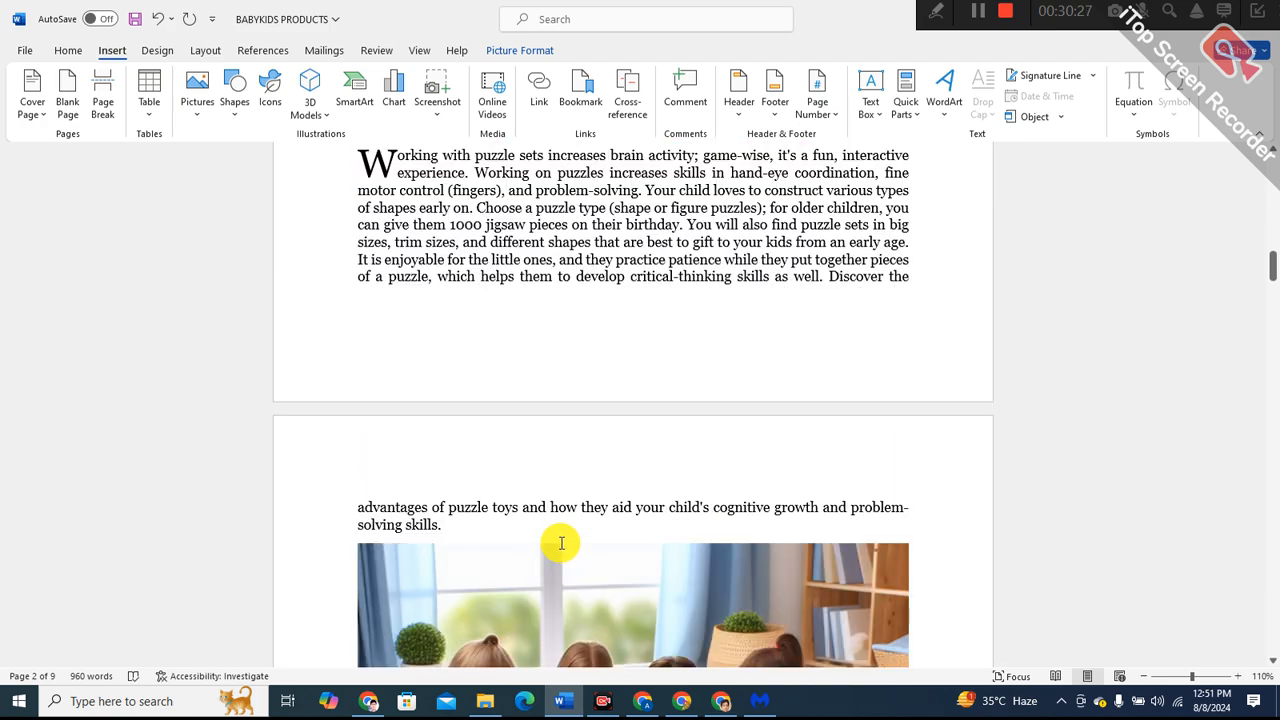
scroll(560, 540, "up", 2)
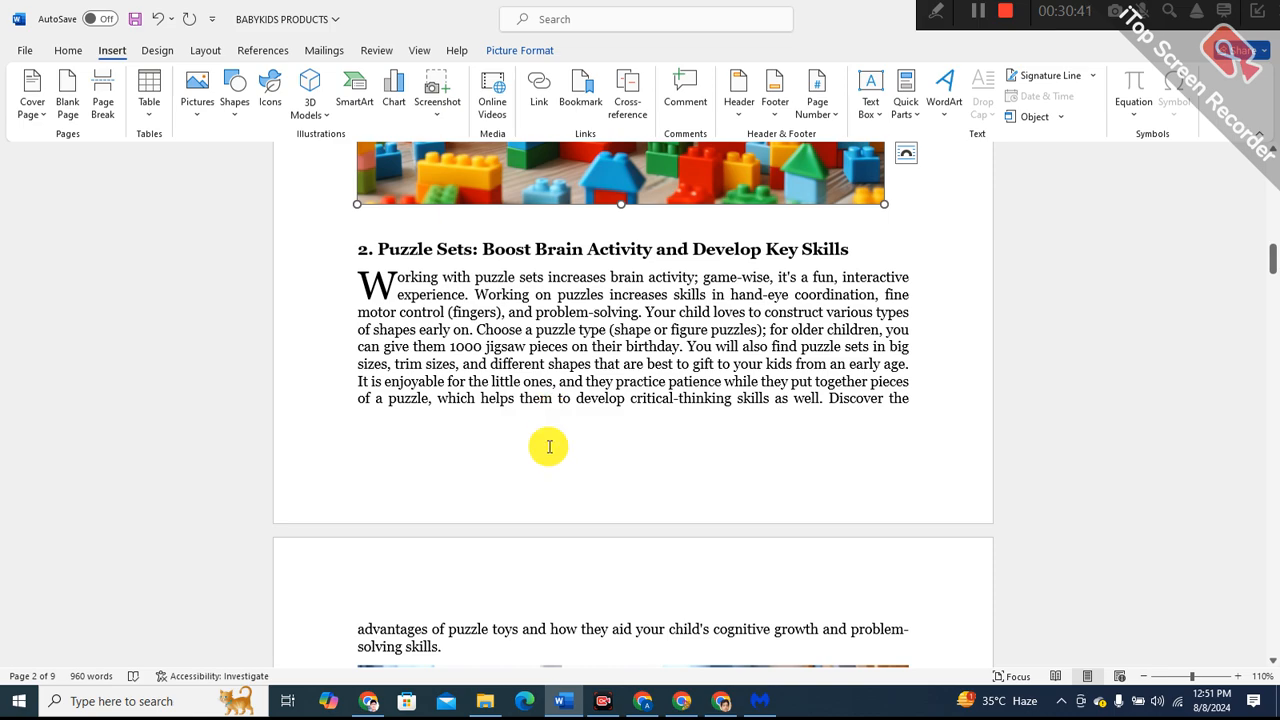
scroll(549, 447, "down", 10)
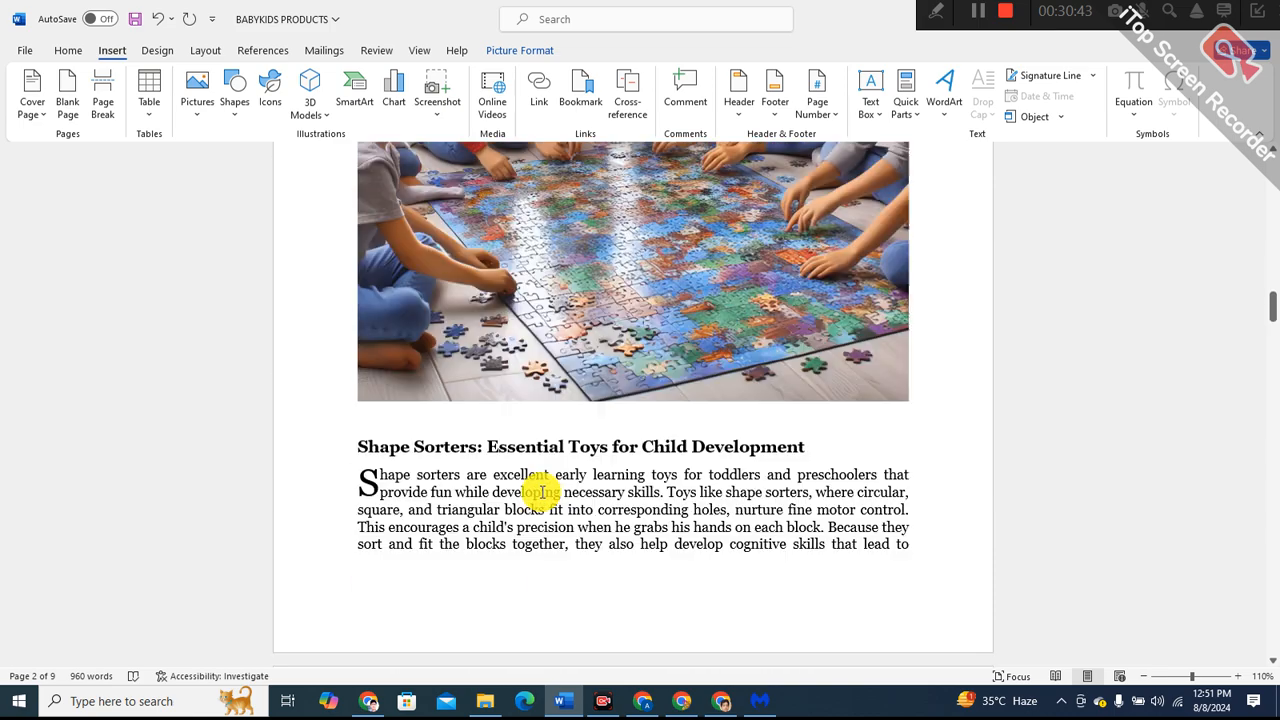
scroll(541, 491, "down", 10)
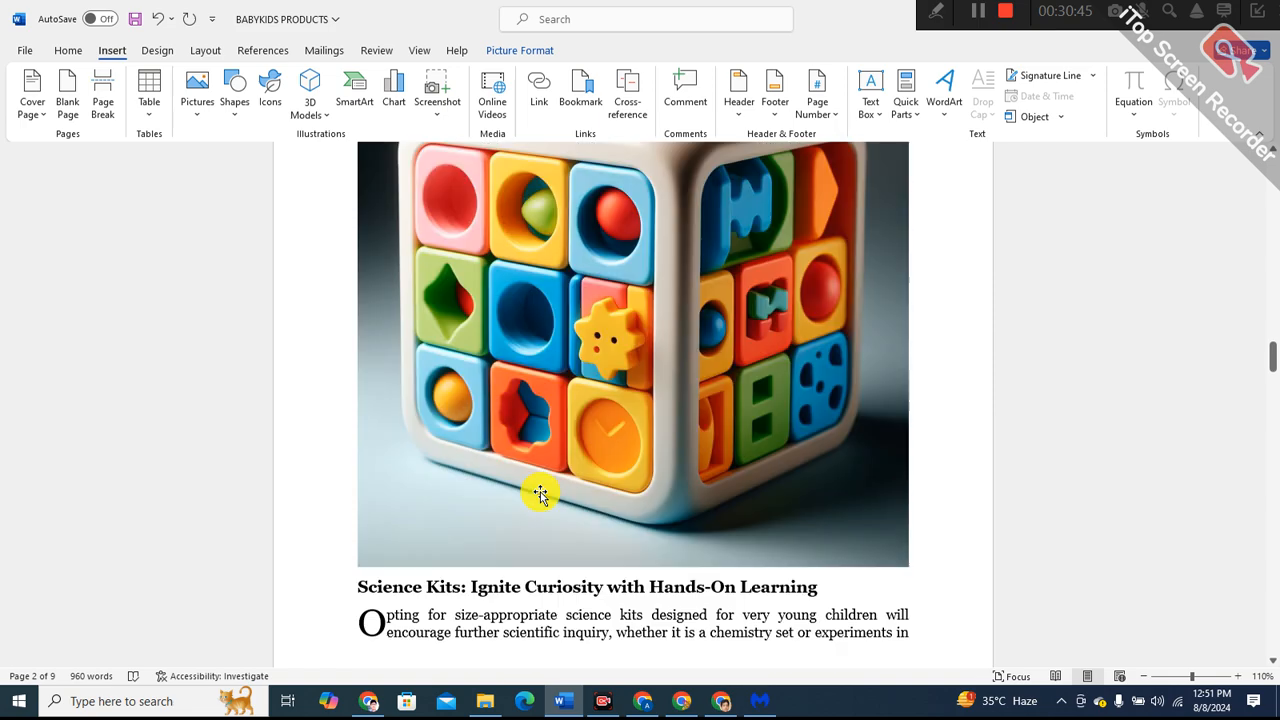
scroll(541, 493, "down", 10)
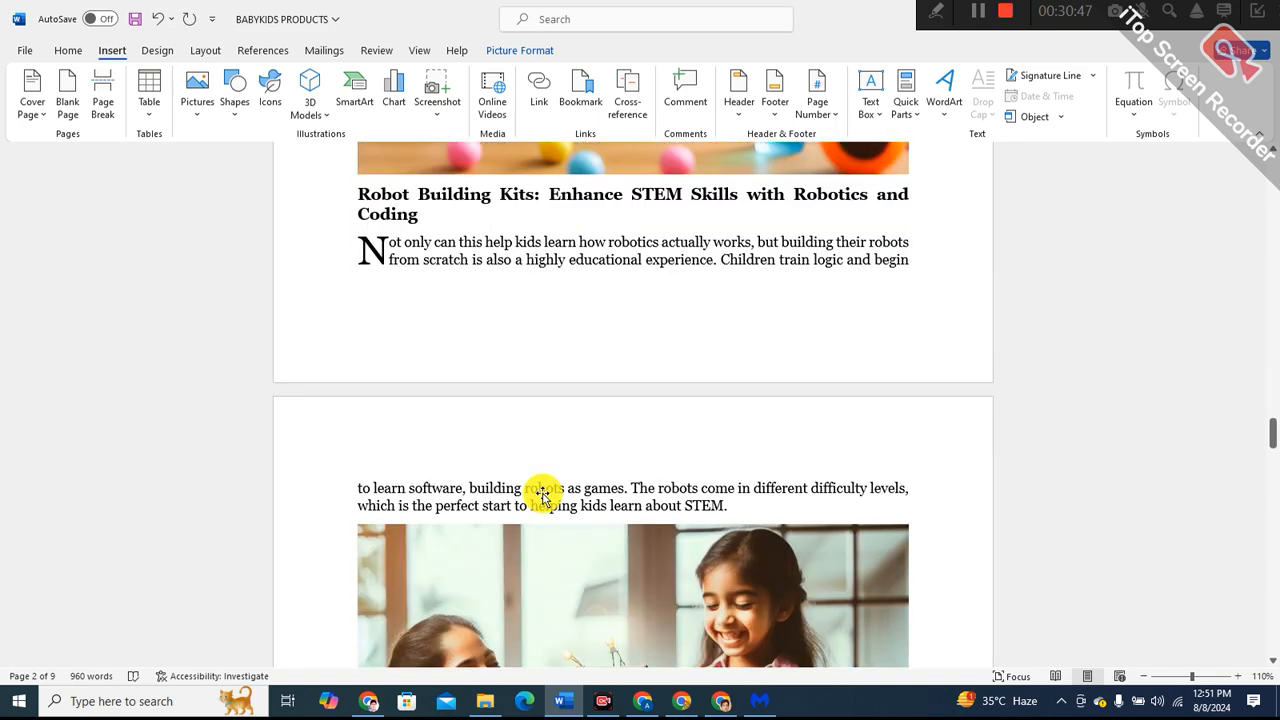
scroll(541, 494, "down", 10)
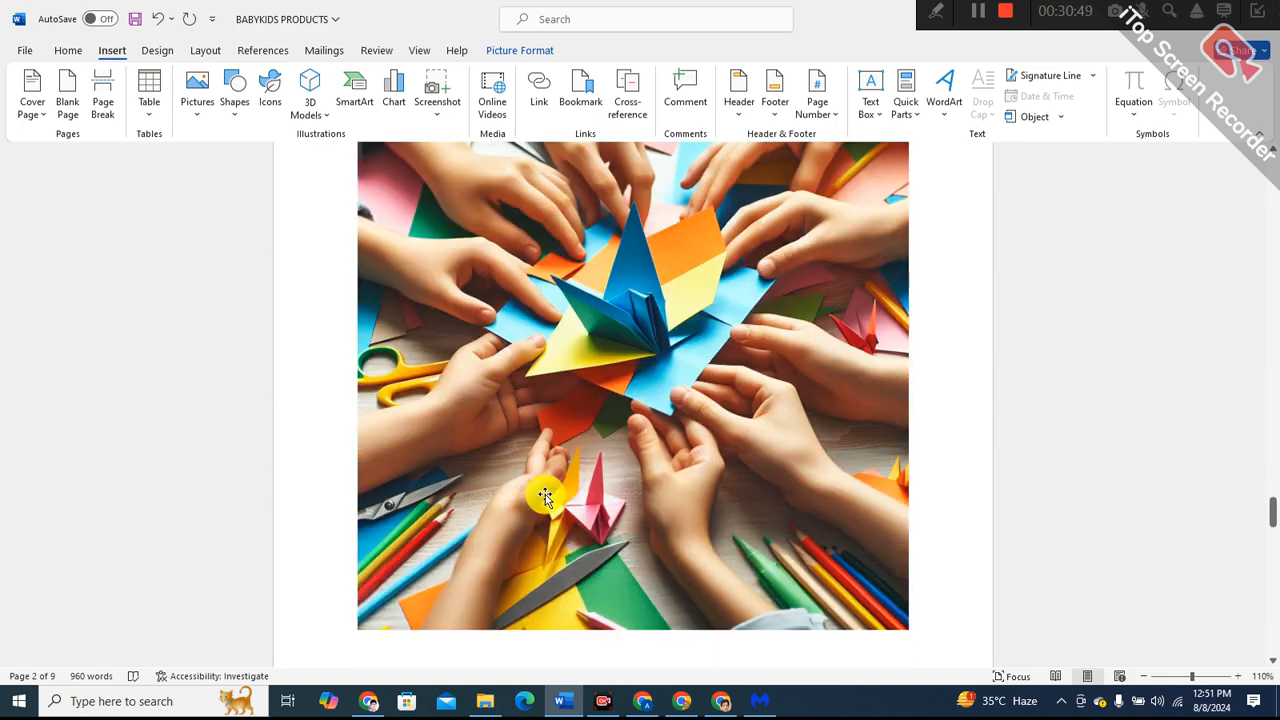
scroll(546, 494, "down", 10)
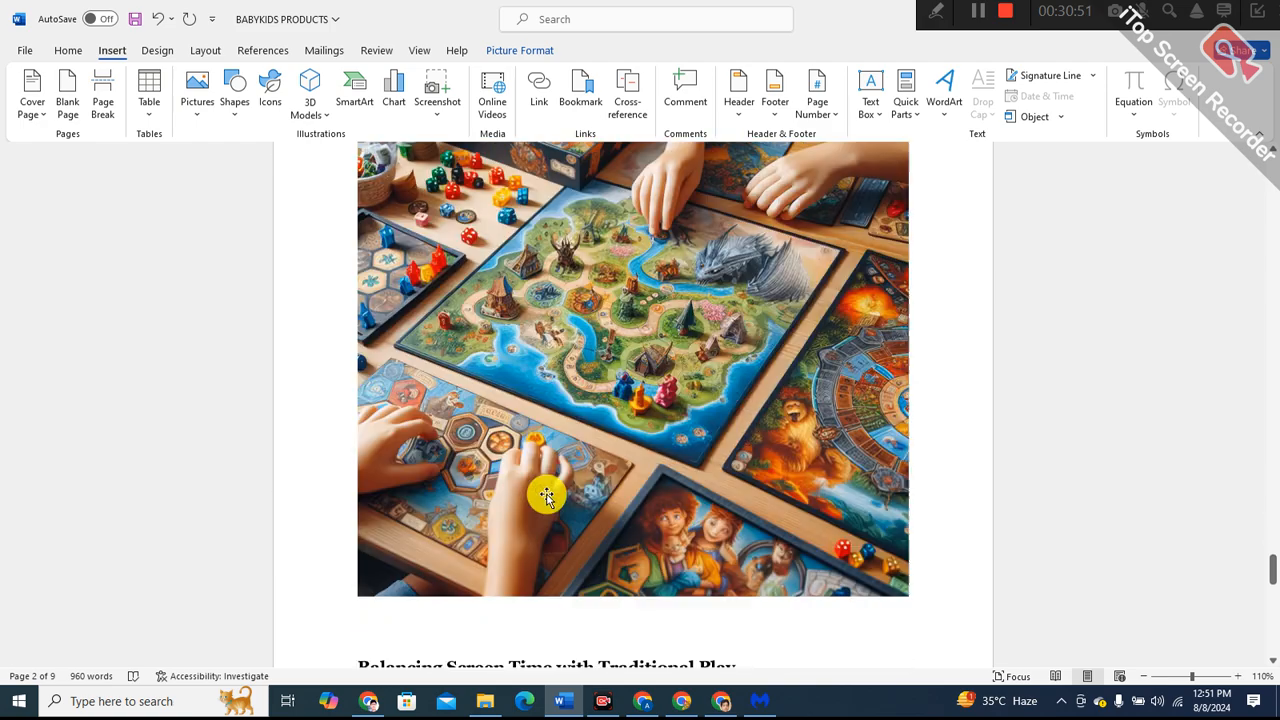
scroll(549, 495, "down", 5)
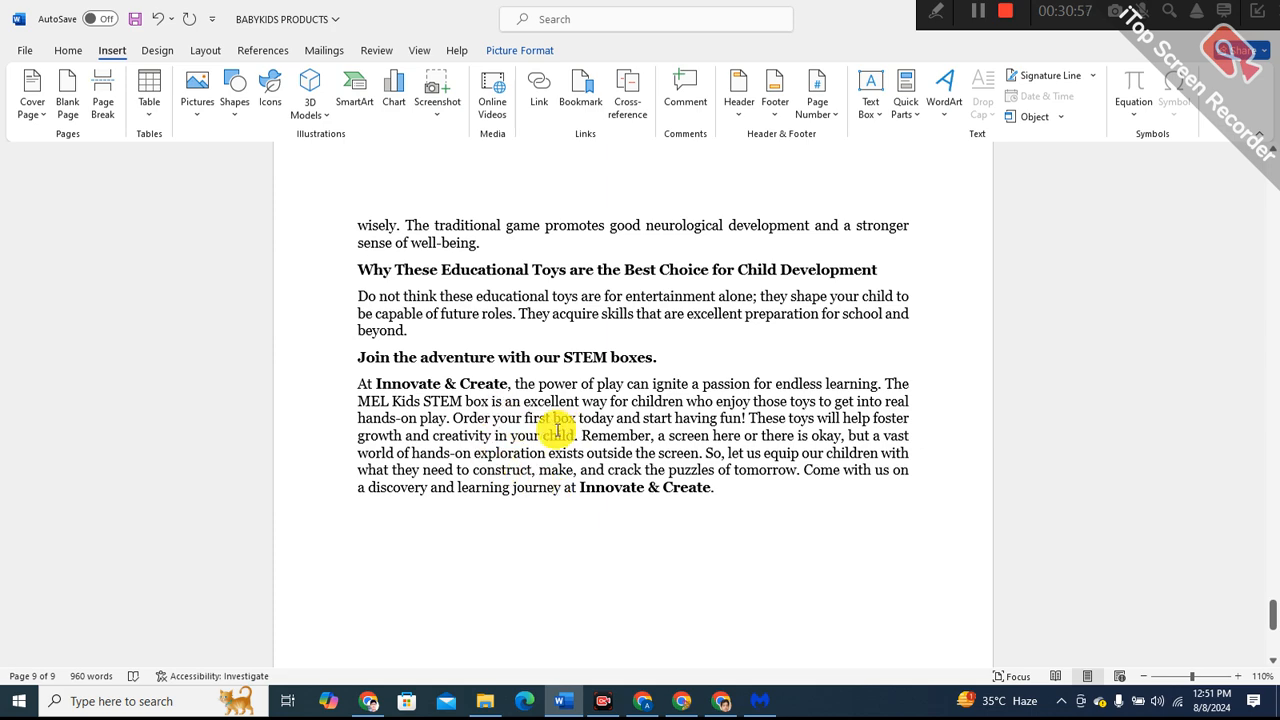
scroll(375, 462, "up", 1)
scroll(518, 537, "up", 4)
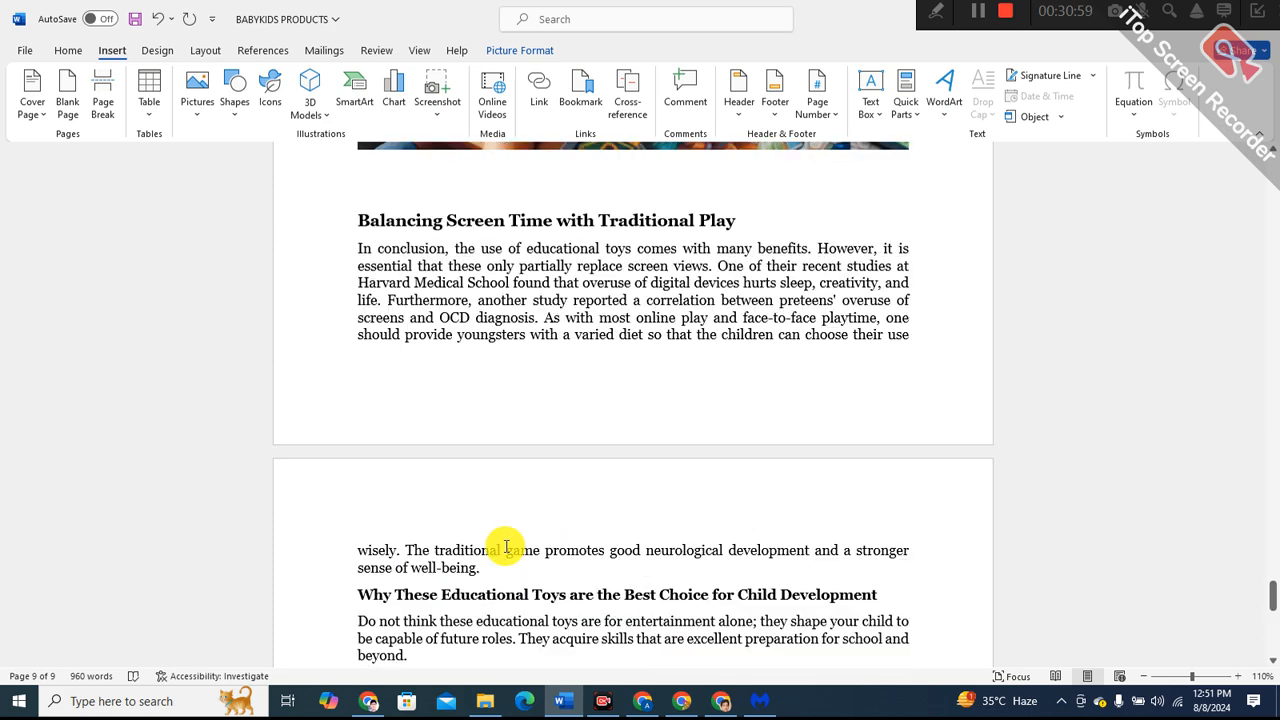
scroll(505, 537, "up", 1)
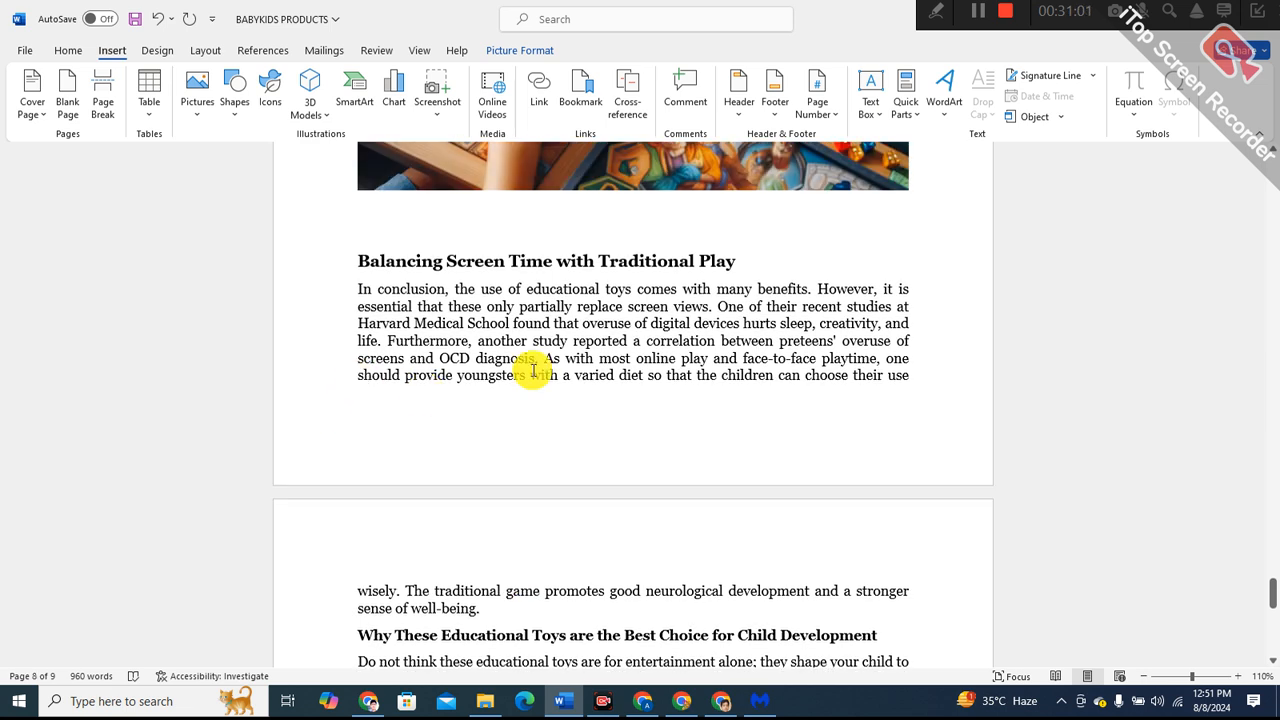
- Copy the article's closing text from the "Balancing Screen Time with Traditional Play" heading through the final Innovate & Create paragraph
left_click(360, 318)
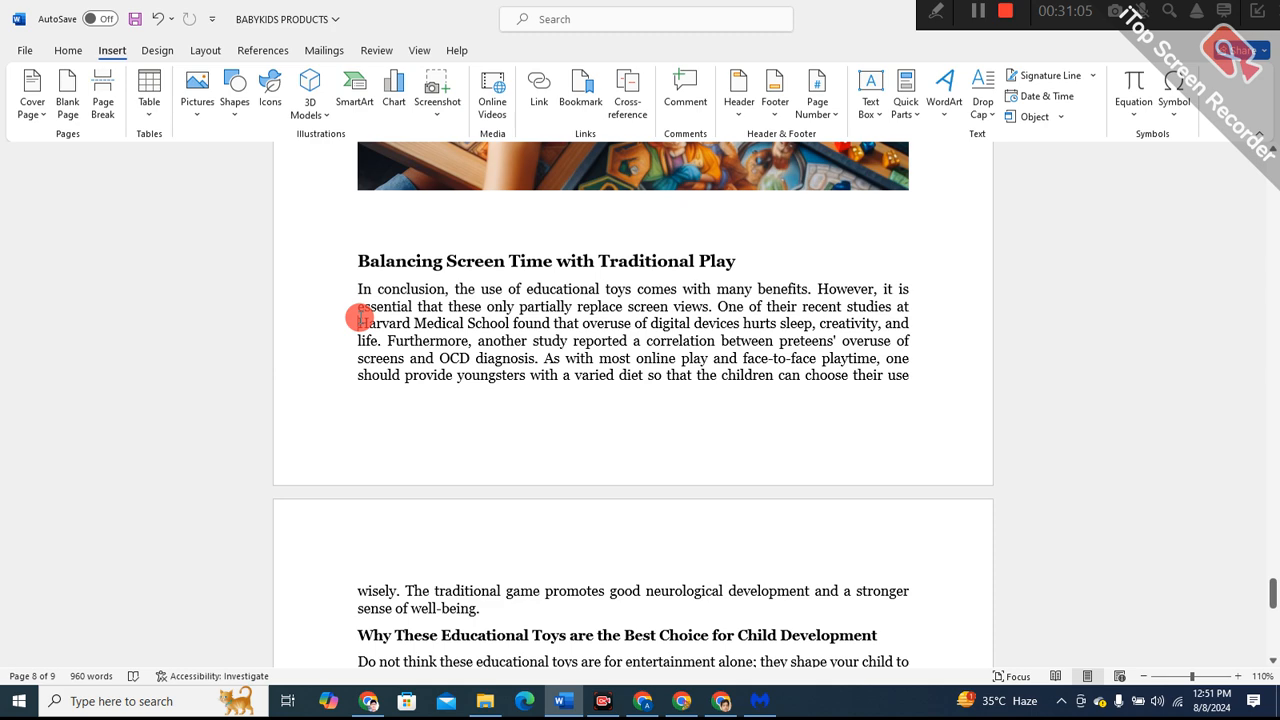
left_click_drag(354, 260, 773, 553)
scroll(522, 365, "down", 3)
scroll(523, 358, "down", 6)
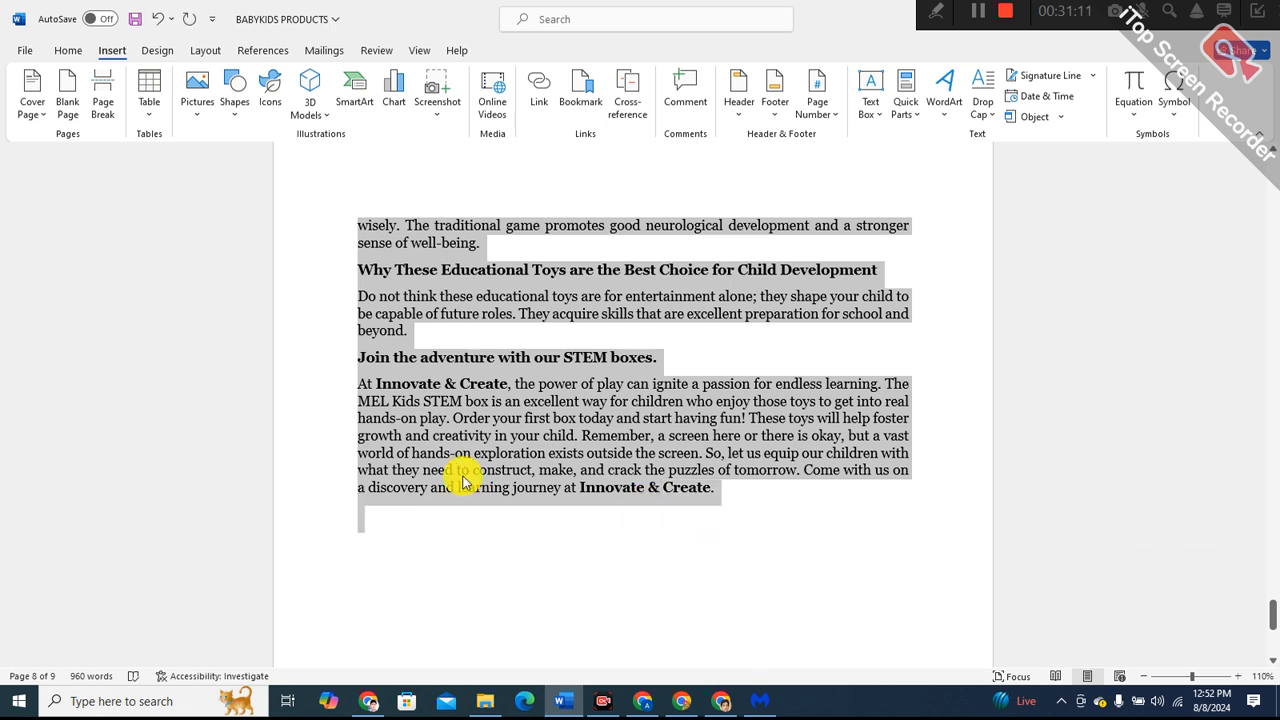
right_click(457, 416)
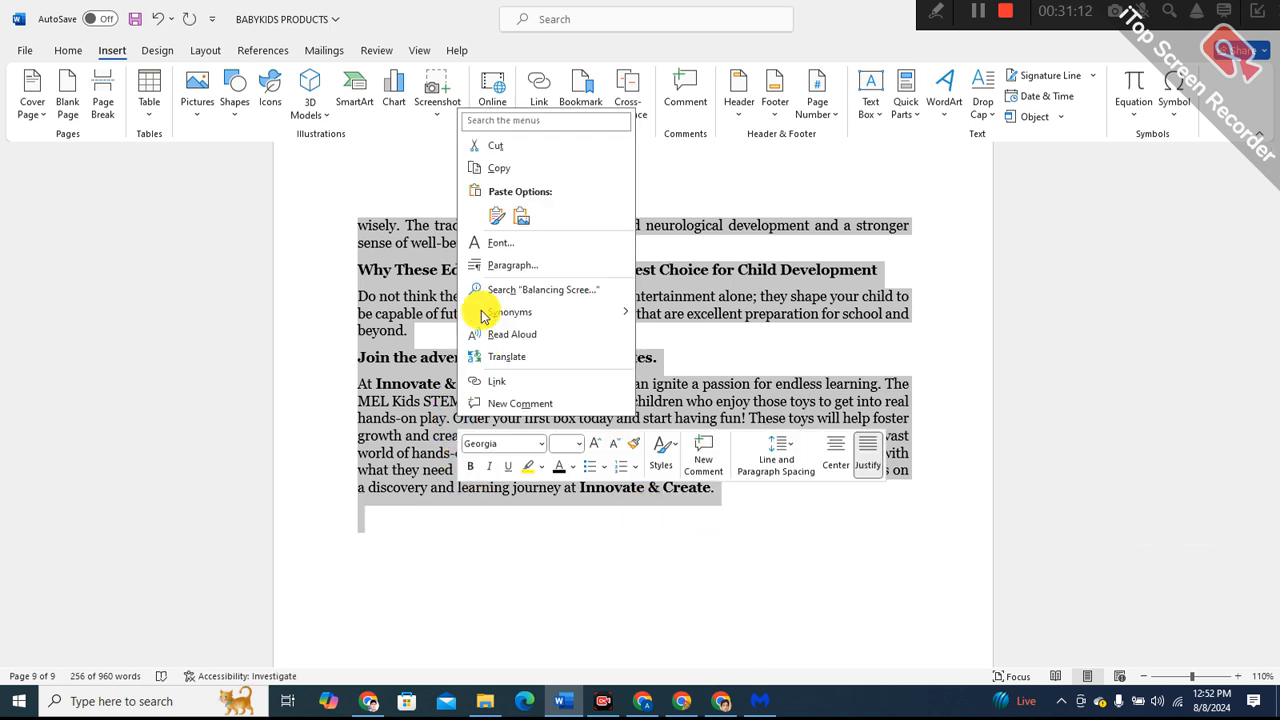
left_click(470, 168)
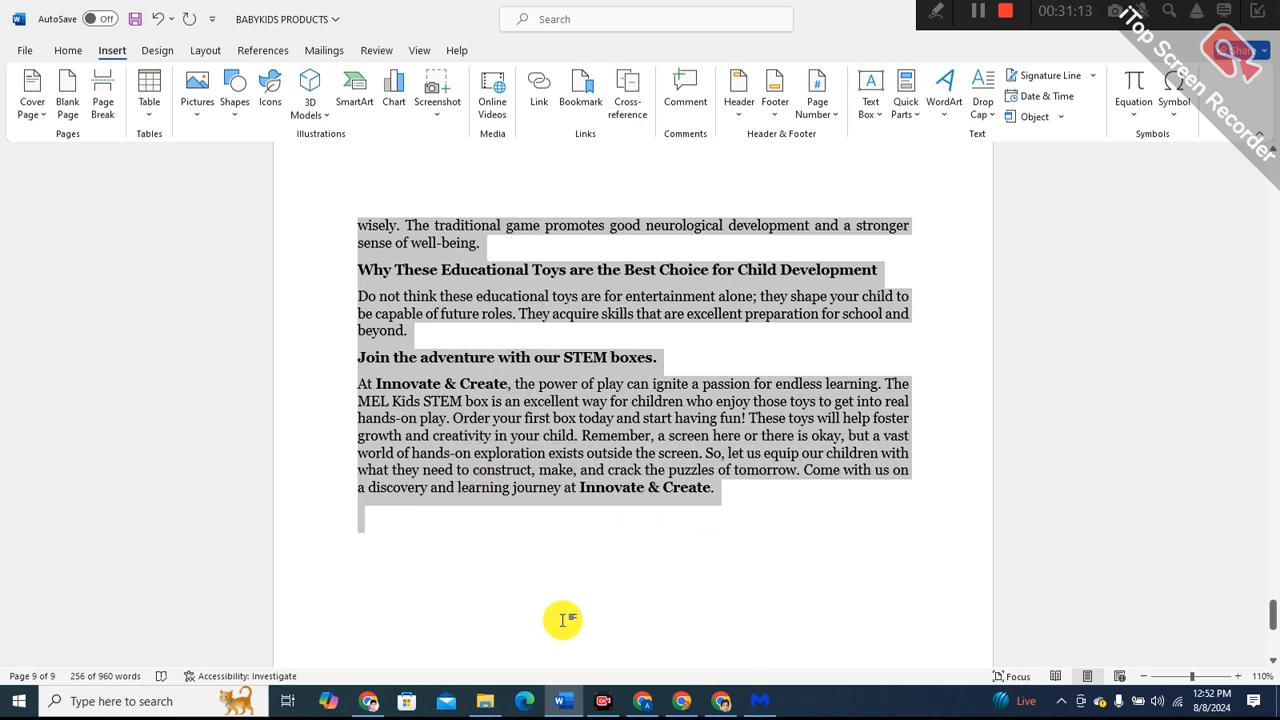
- Switch back to the browser and paste the copied closing sections on the empty line below the building blocks paragraph
left_click(740, 703)
left_click(286, 394)
right_click(293, 392)
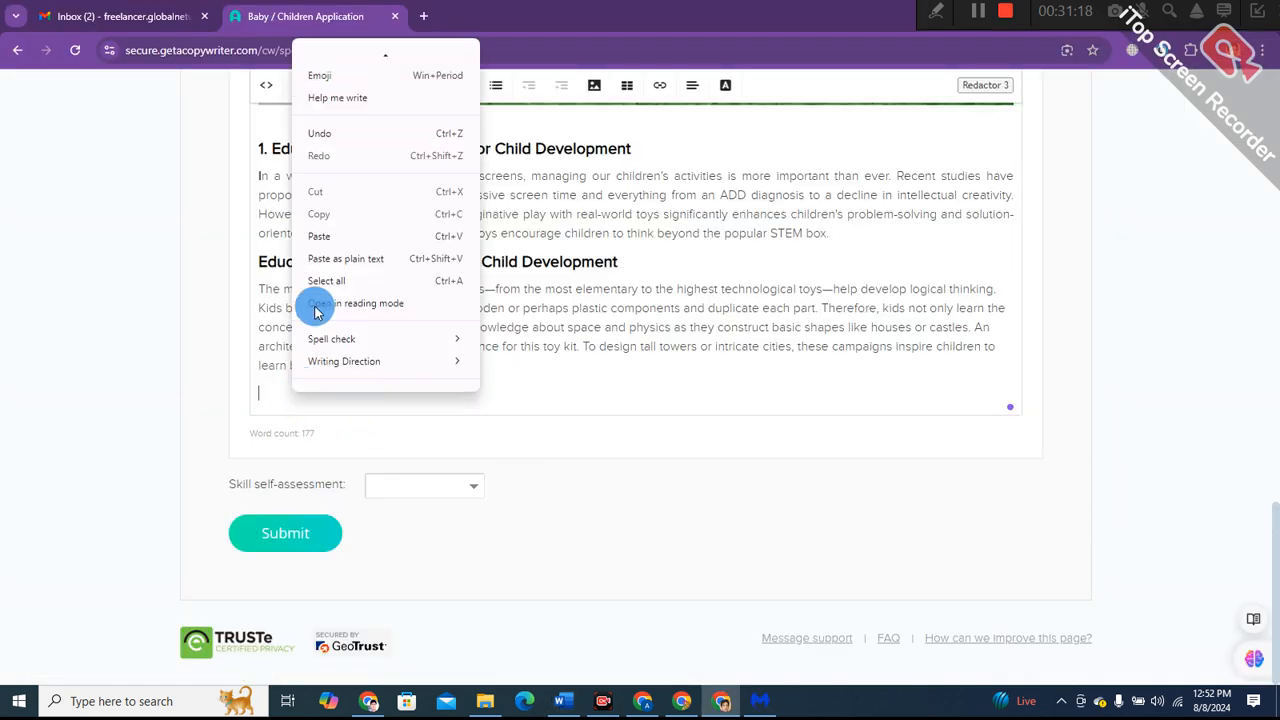
left_click(323, 234)
scroll(530, 485, "down", 5)
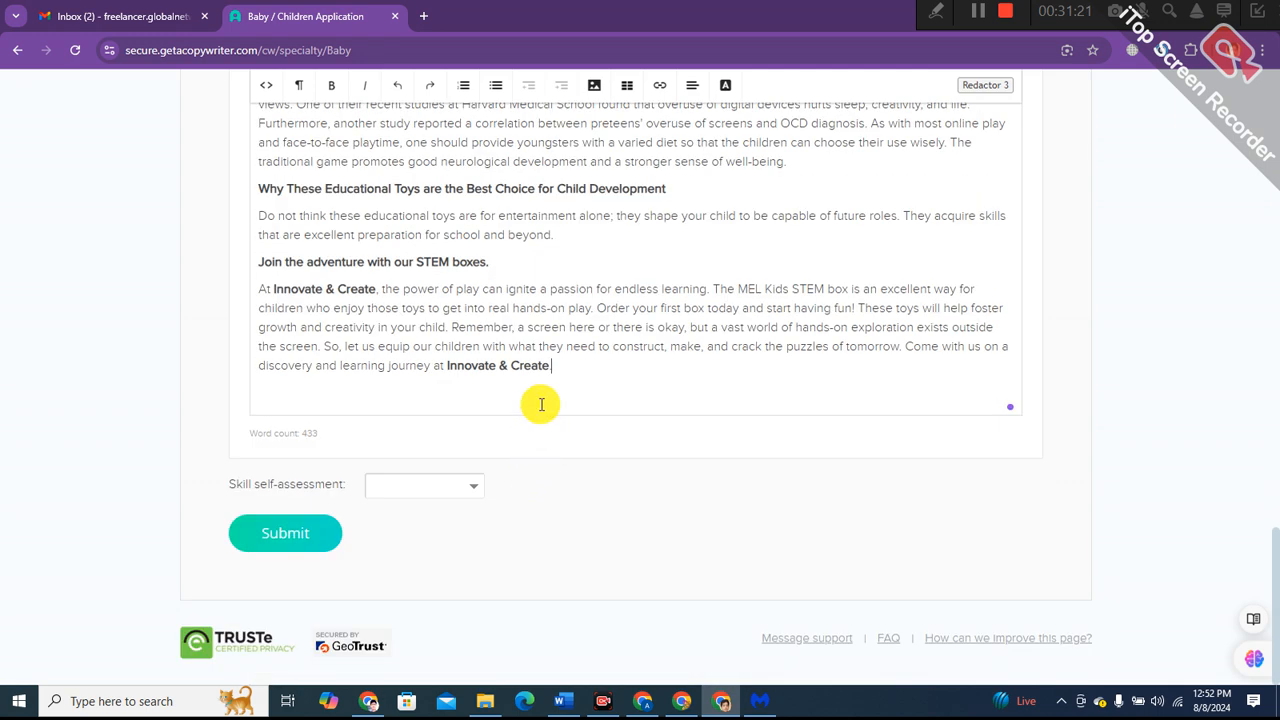
scroll(623, 360, "up", 1)
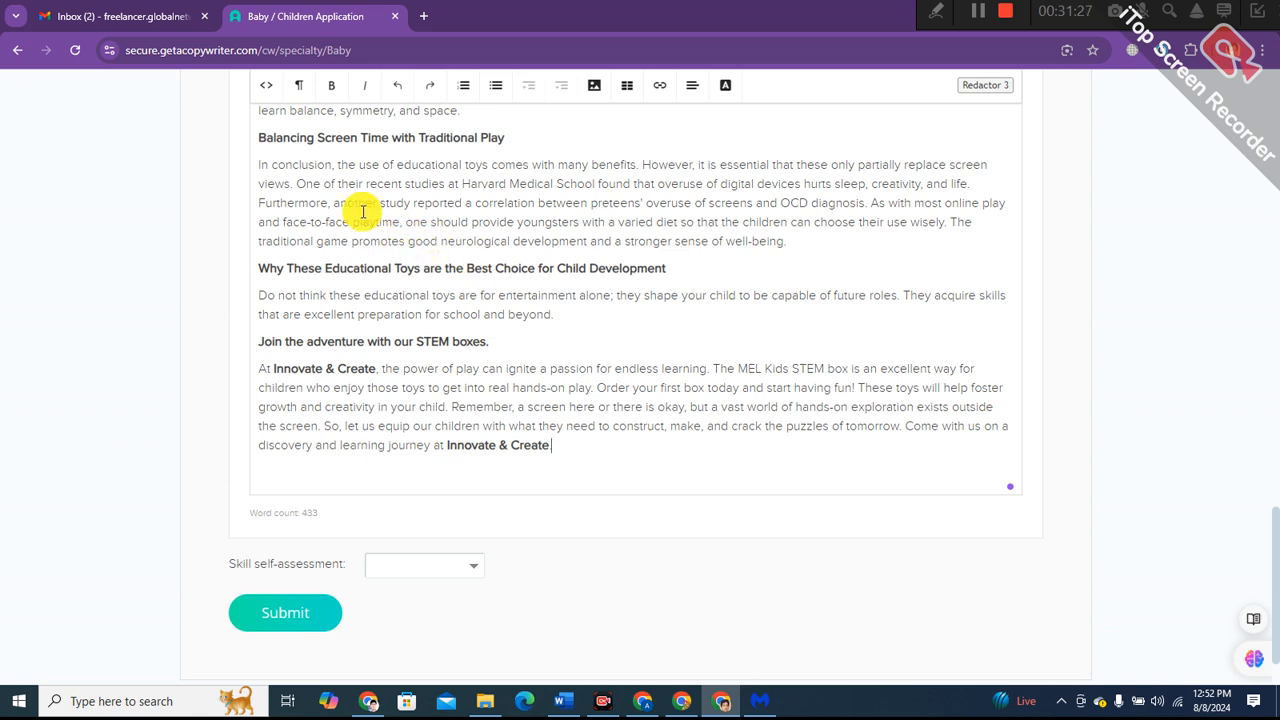
type(".")
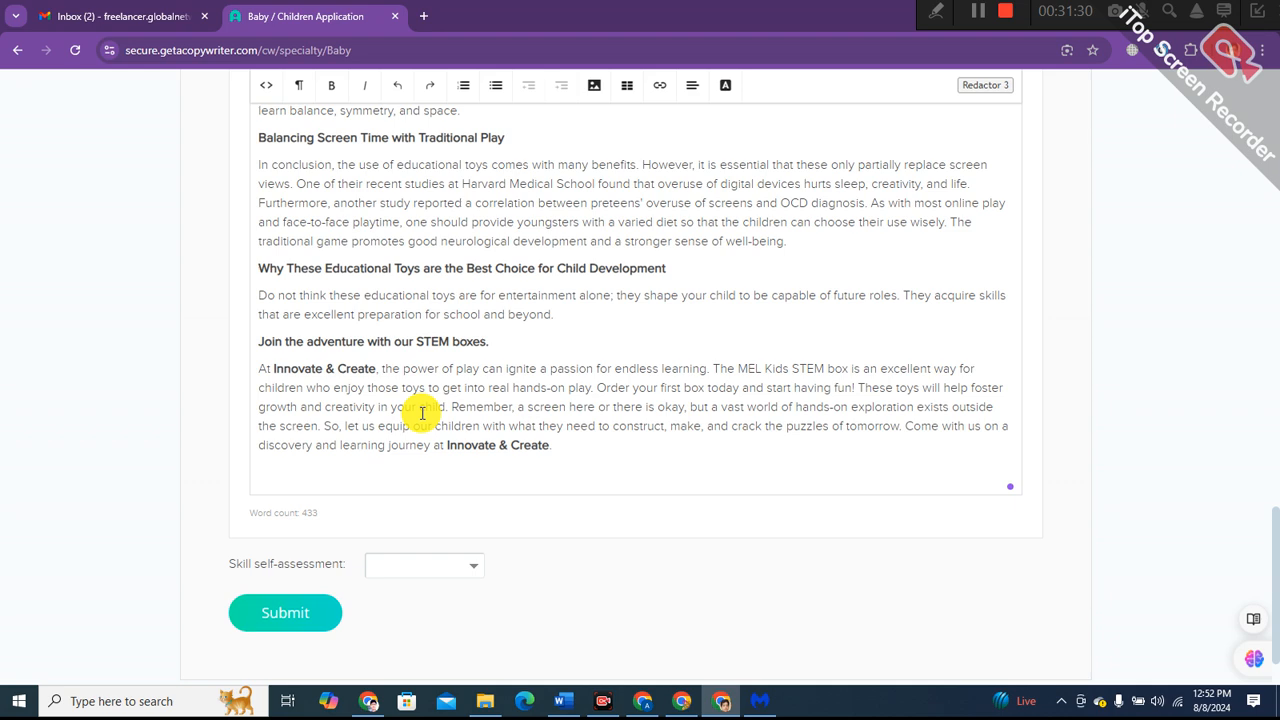
- Copy the phrase "Harvard Medical School" from the paragraph under "Balancing Screen Time with Traditional Play"
scroll(430, 393, "up", 1)
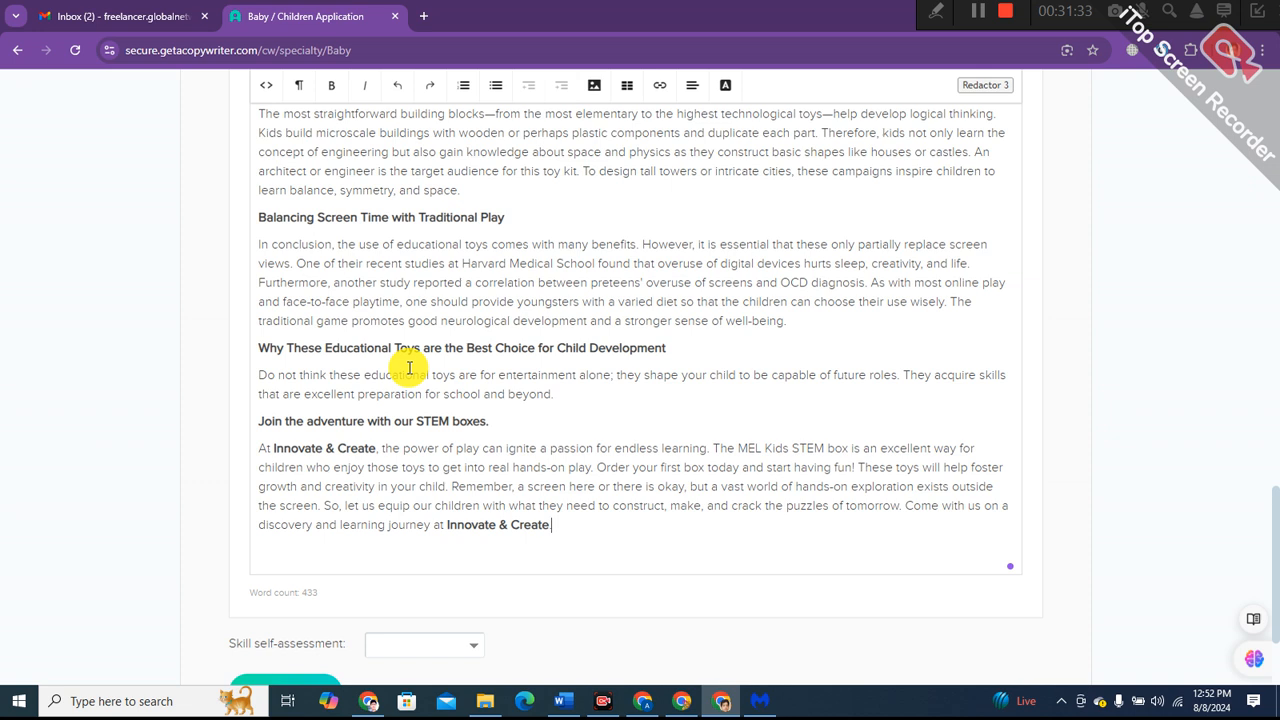
left_click(461, 263)
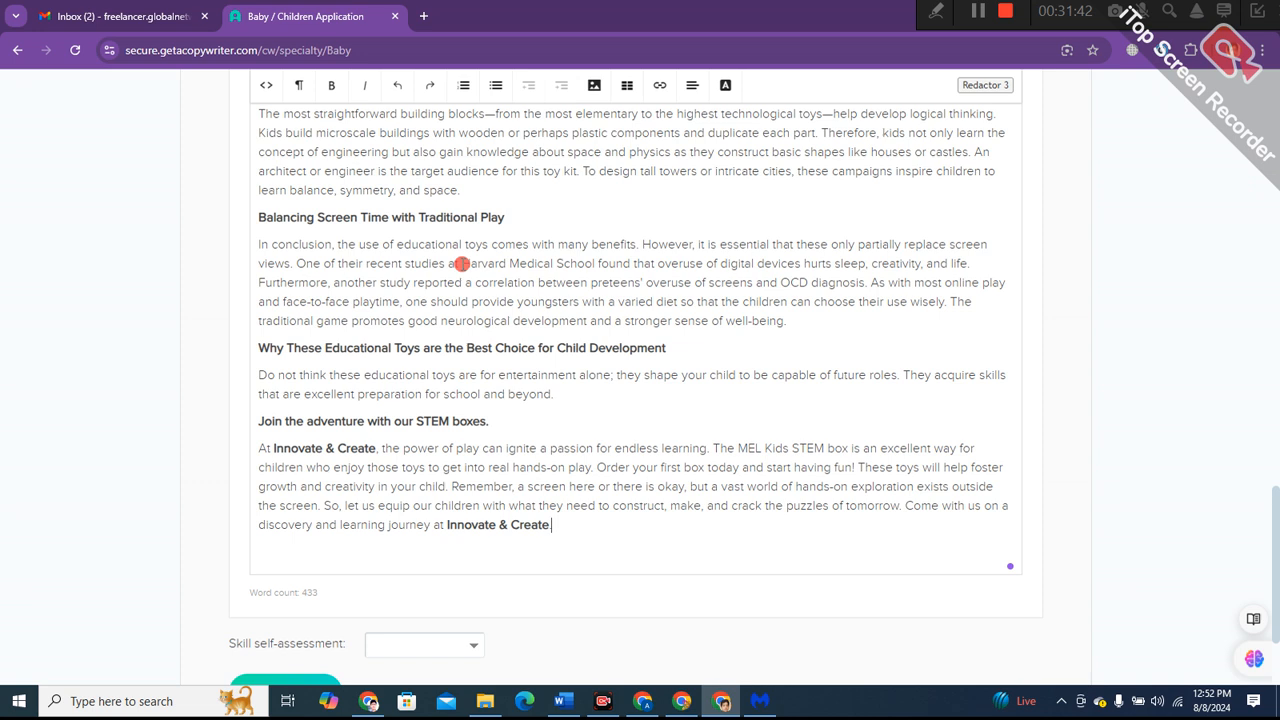
left_click_drag(461, 263, 594, 263)
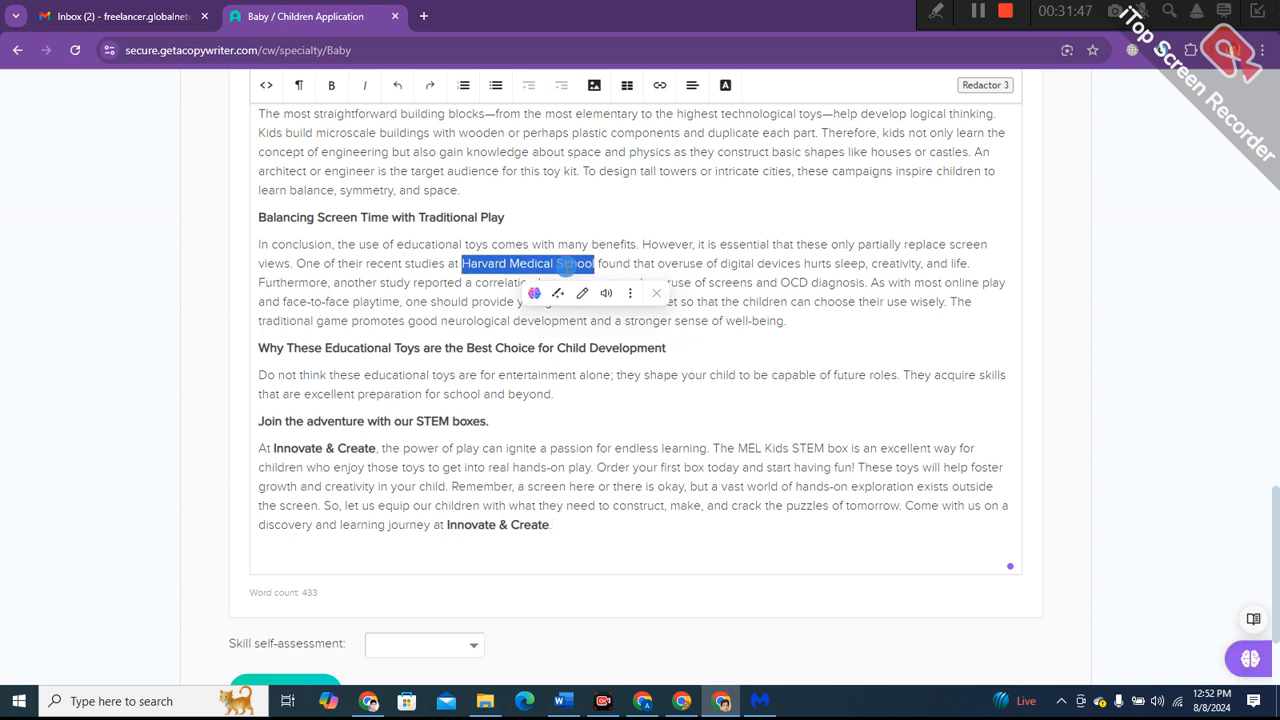
right_click(585, 265)
left_click(598, 364)
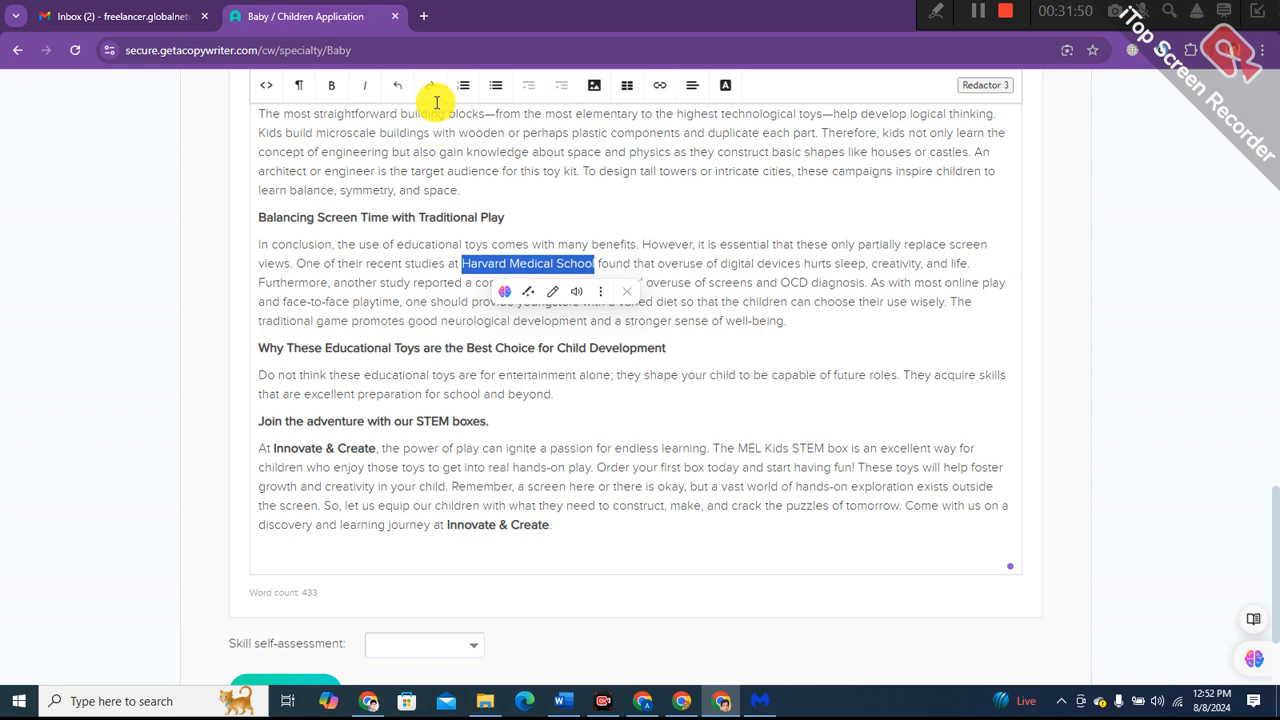
- Look up the copied phrase "Harvard Medical School" with Google in a new browser tab
left_click(423, 17)
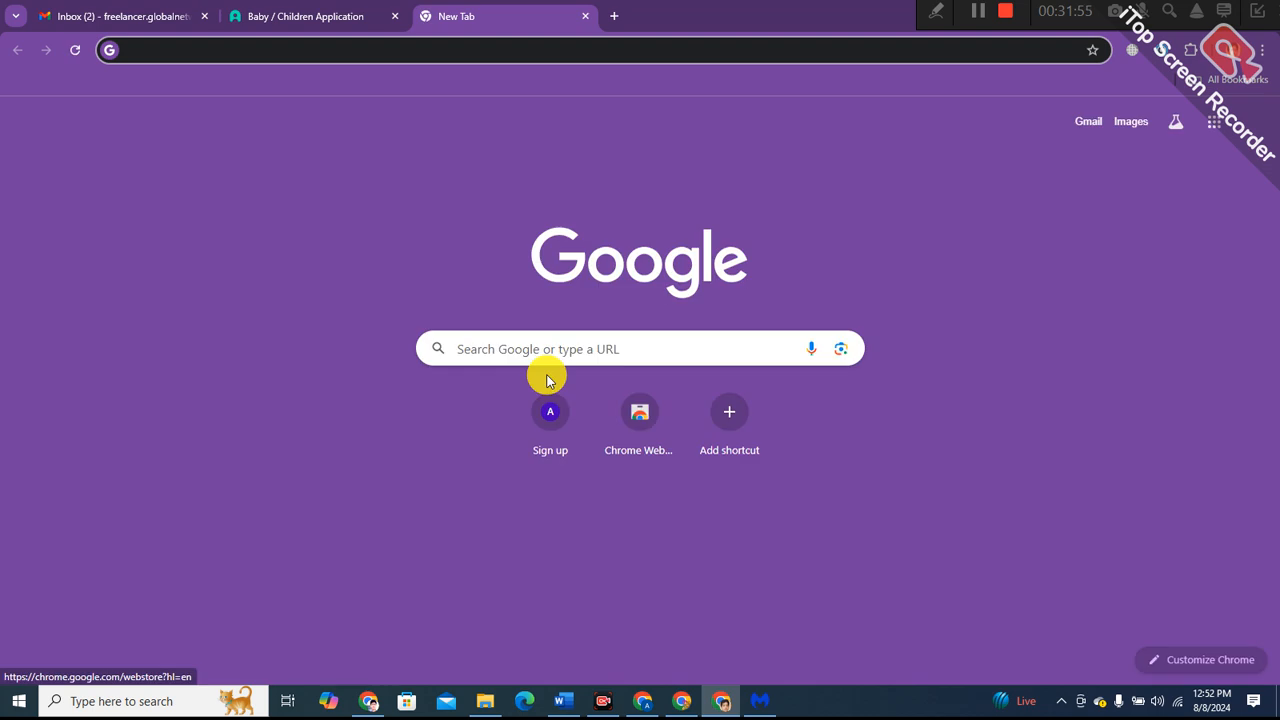
left_click(521, 348)
right_click(521, 348)
left_click(554, 194)
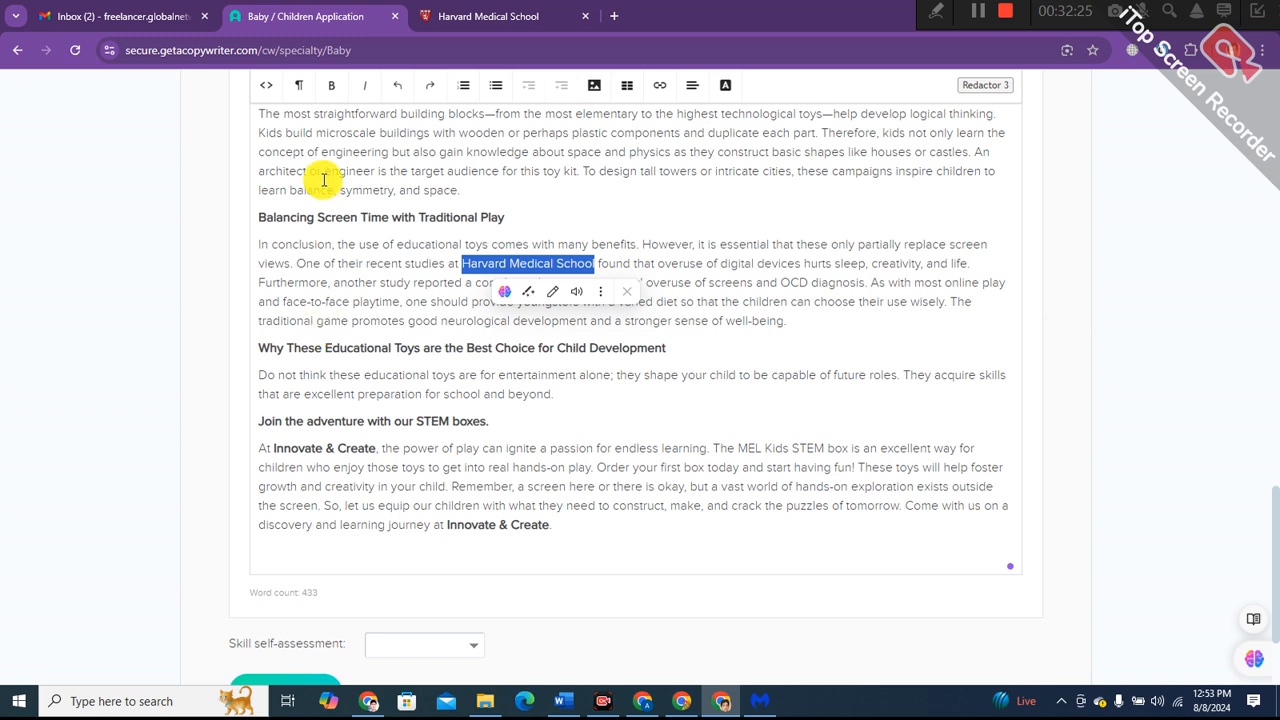
right_click(475, 270)
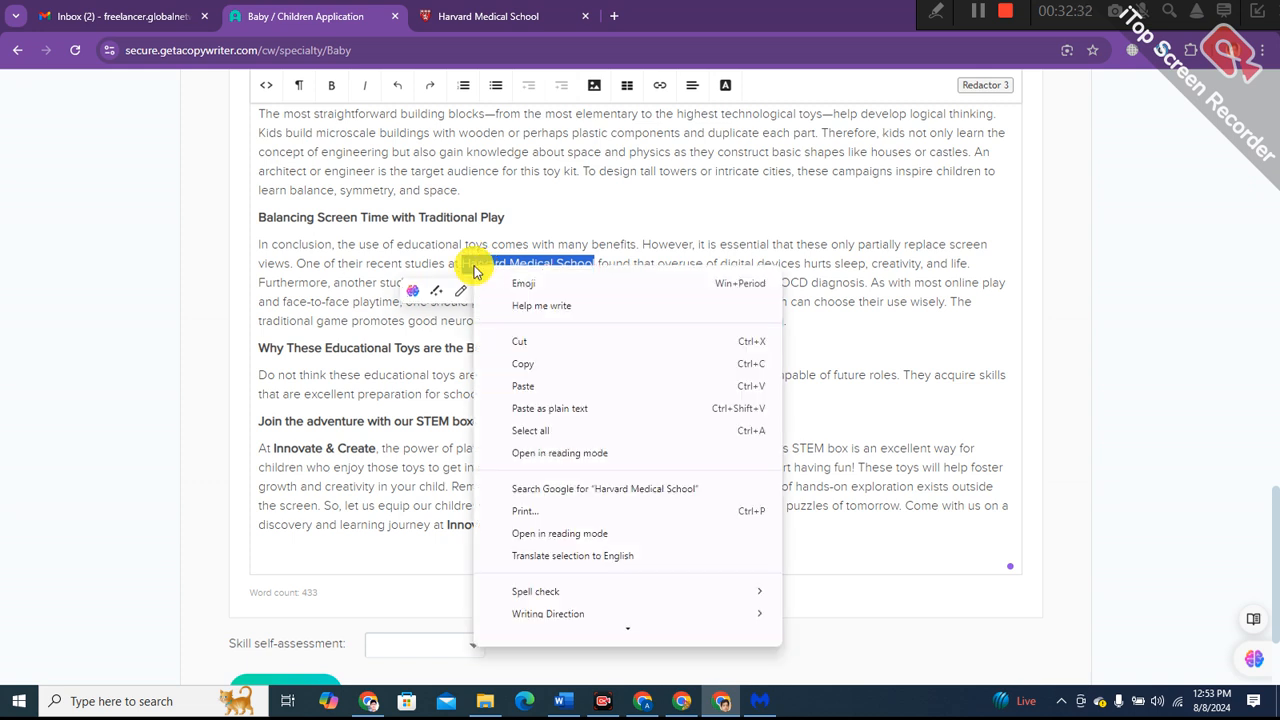
left_click(480, 266)
left_click_drag(462, 264, 596, 264)
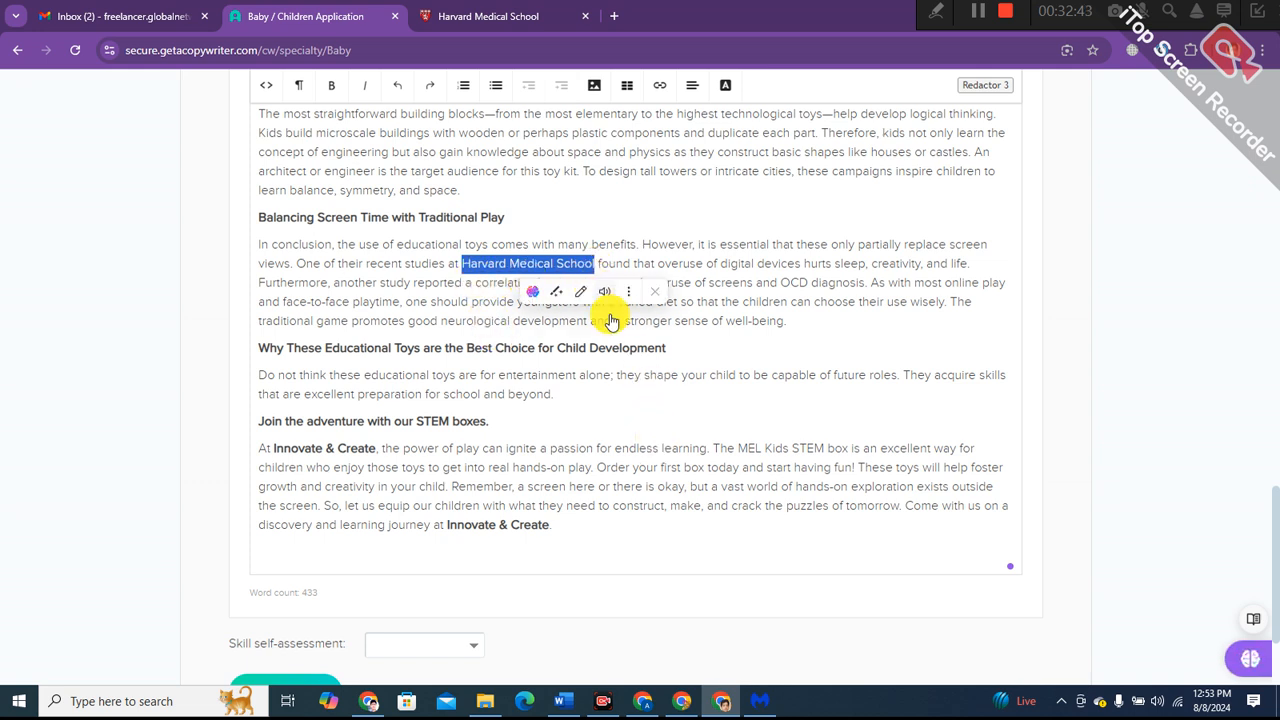
scroll(640, 210, "up", 1)
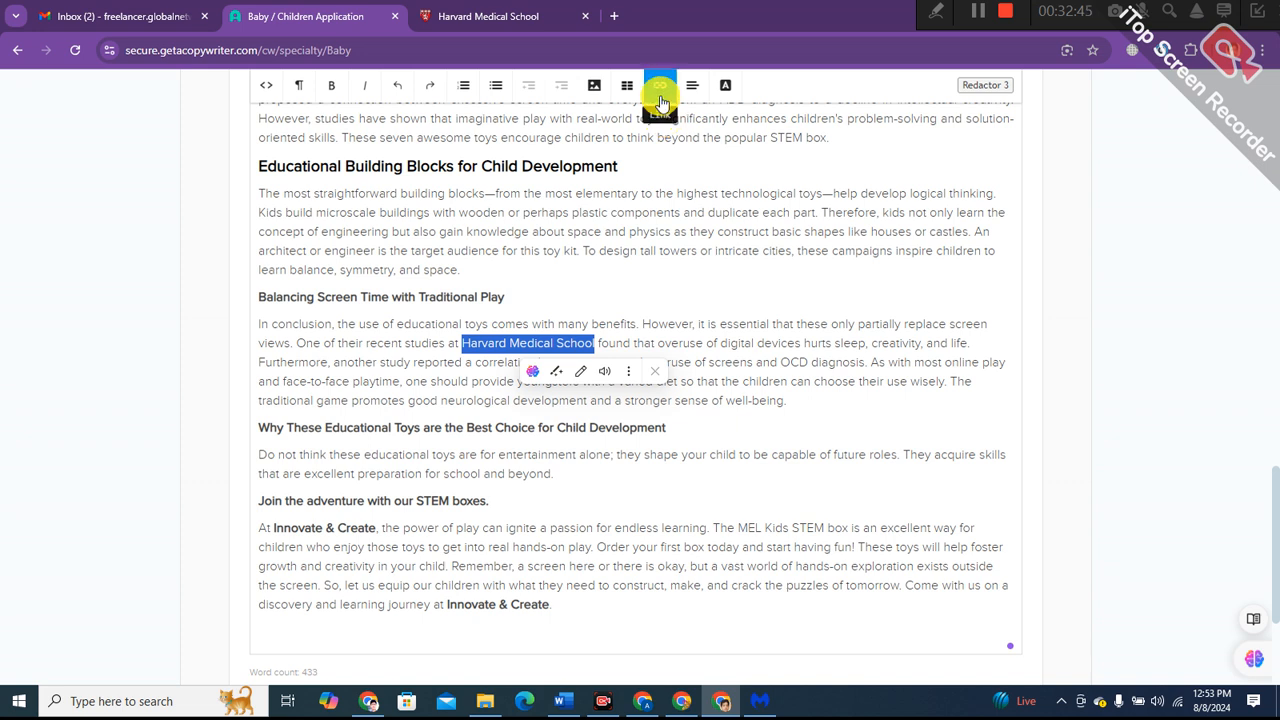
left_click(660, 92)
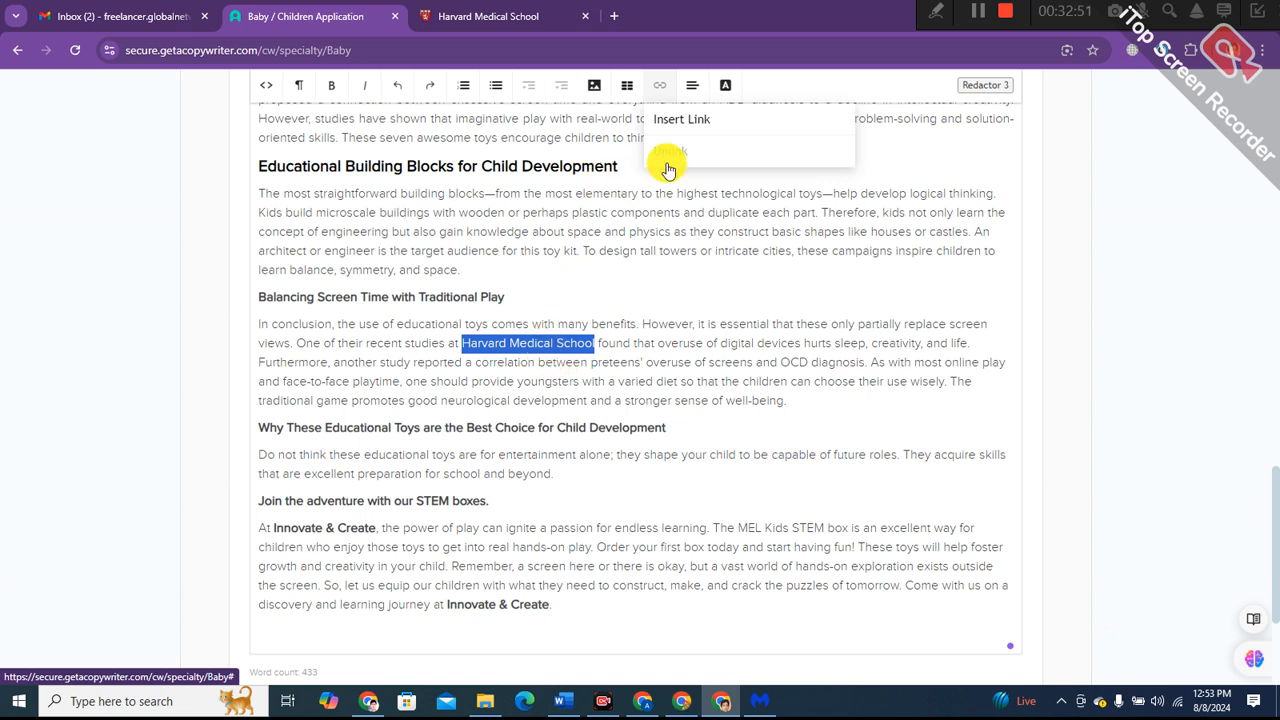
left_click(670, 124)
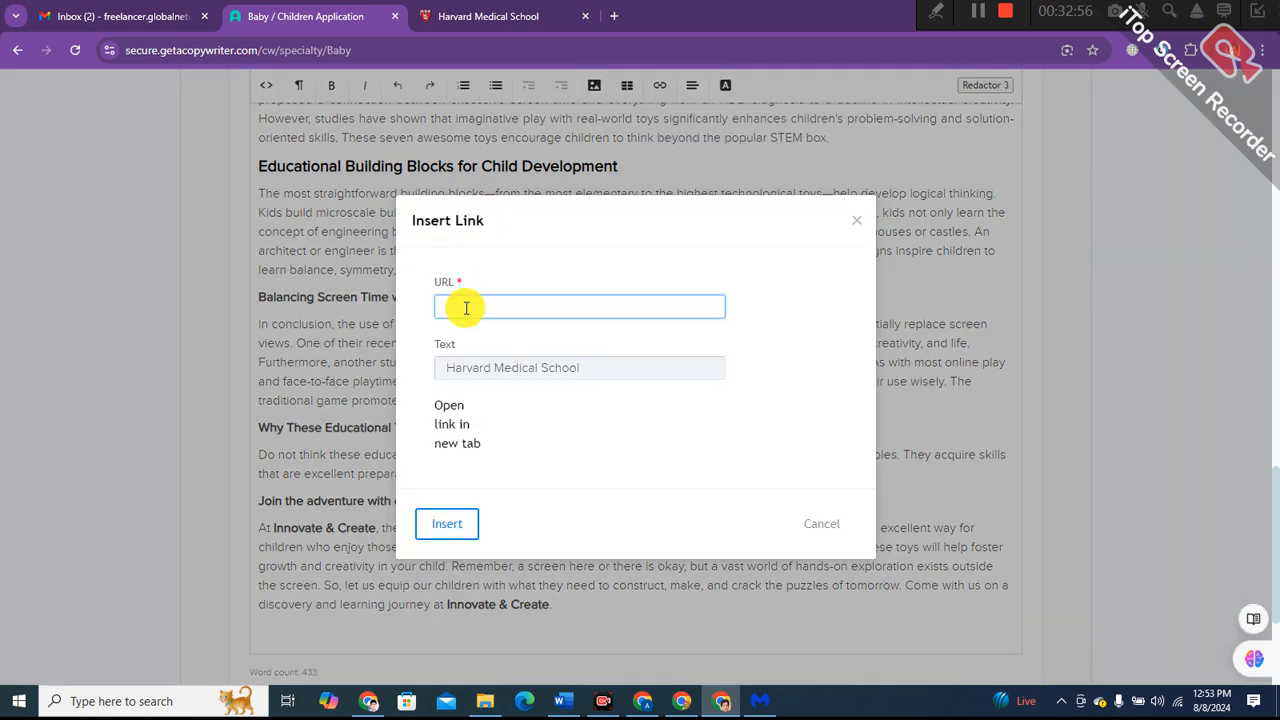
left_click(463, 306)
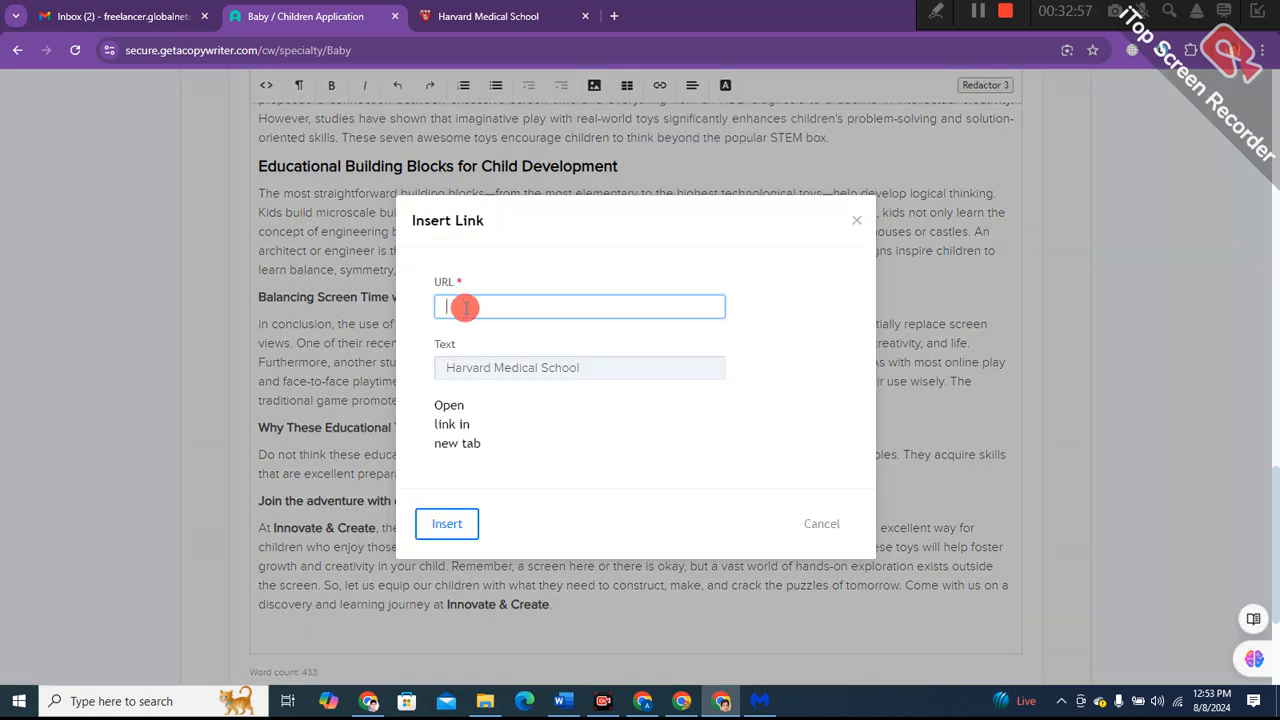
right_click(465, 307)
left_click(491, 466)
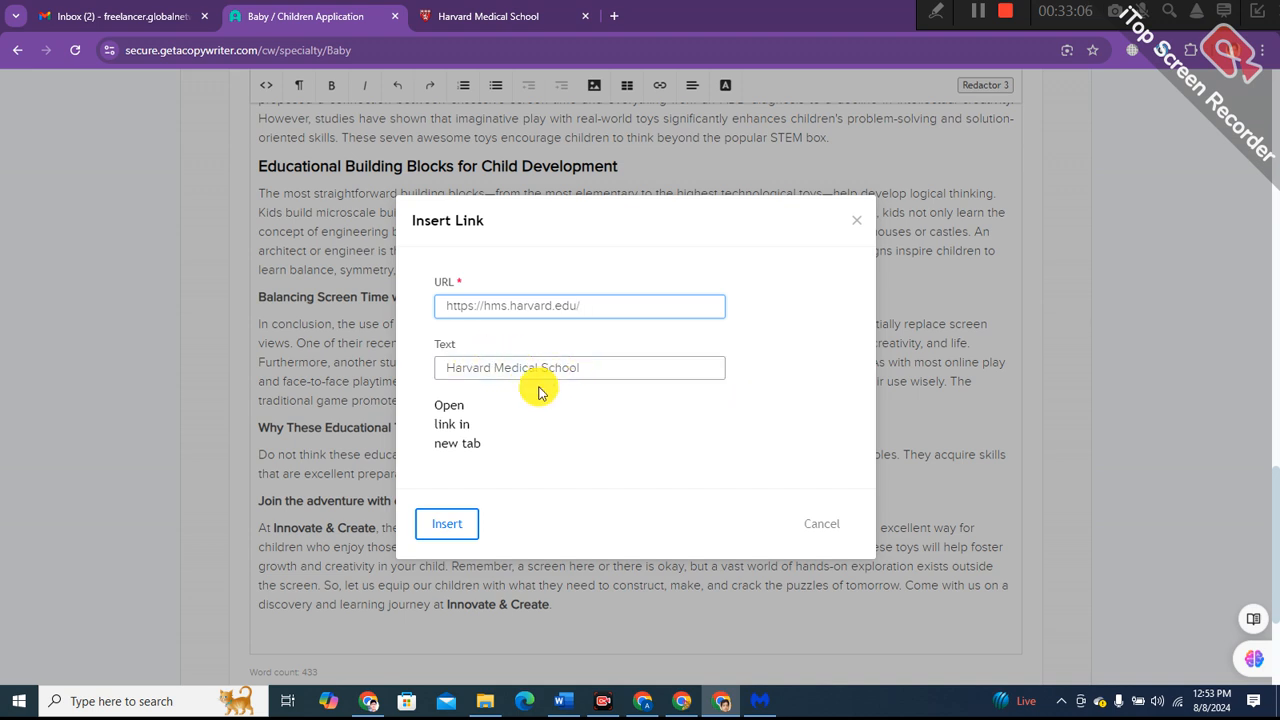
left_click(445, 528)
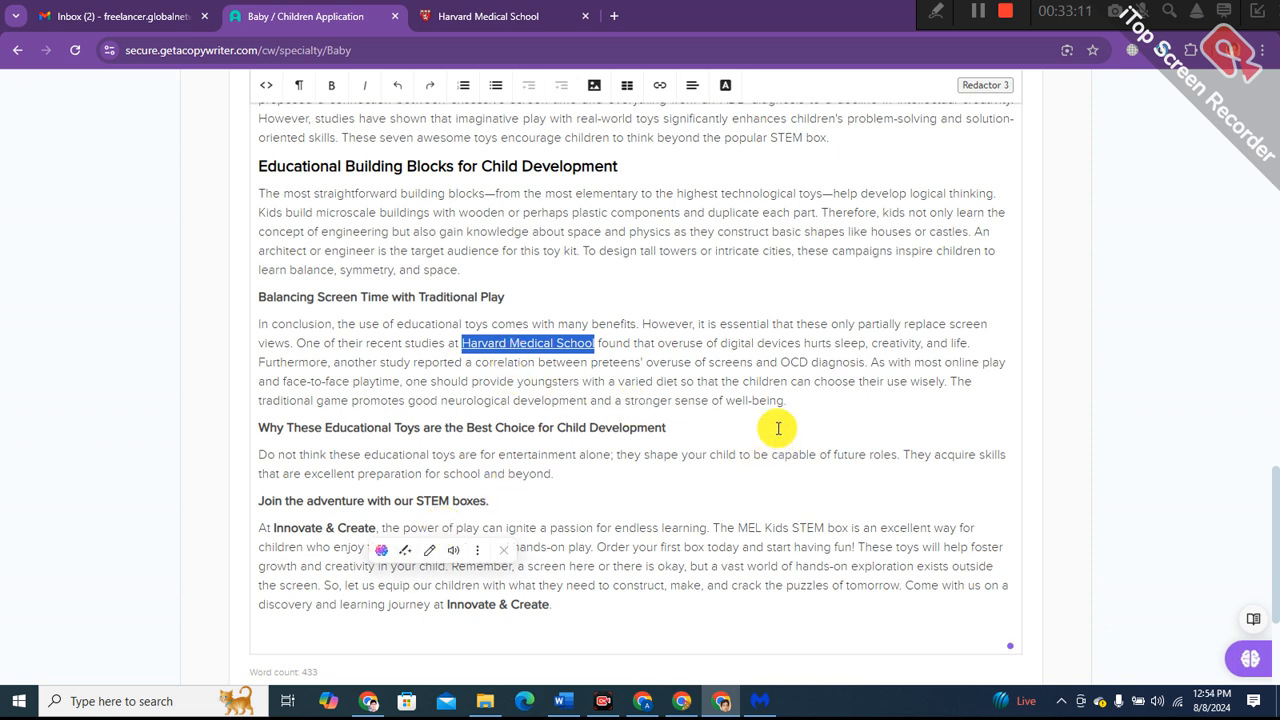
left_click(777, 428)
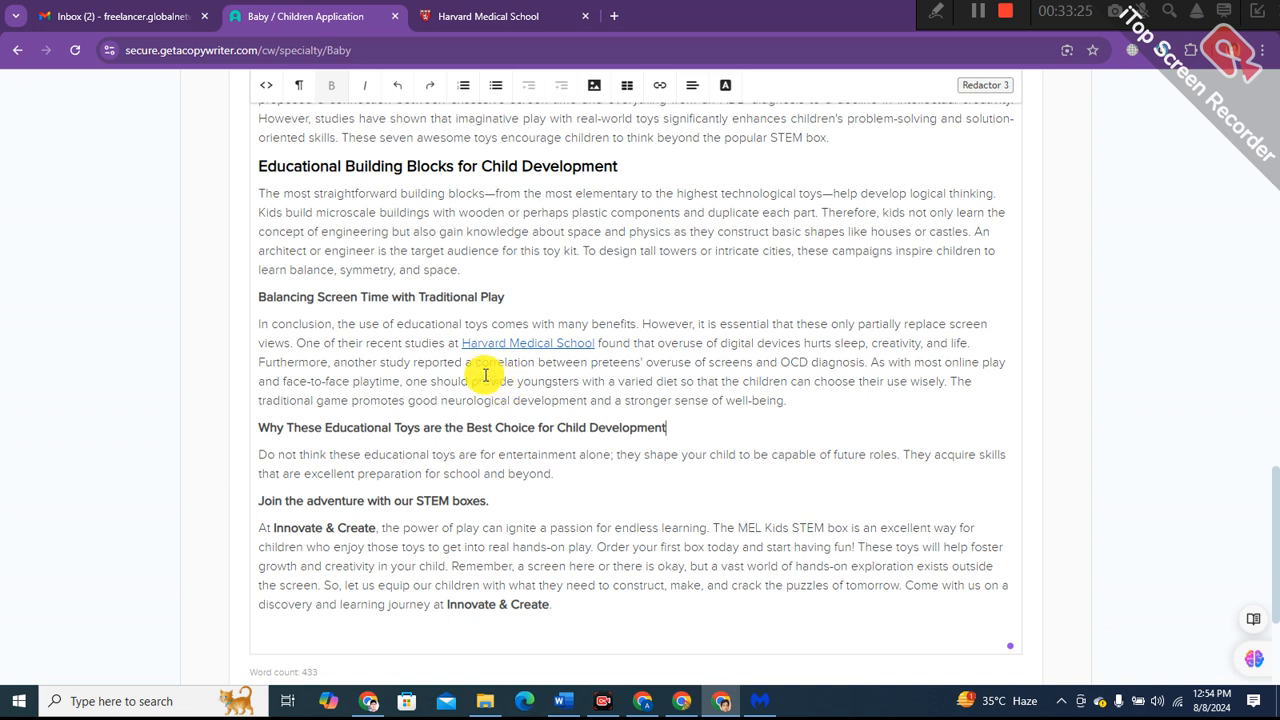
- Make the linked phrase "Harvard Medical School" in the Balancing Screen Time paragraph bold and italic
left_click_drag(462, 344, 590, 344)
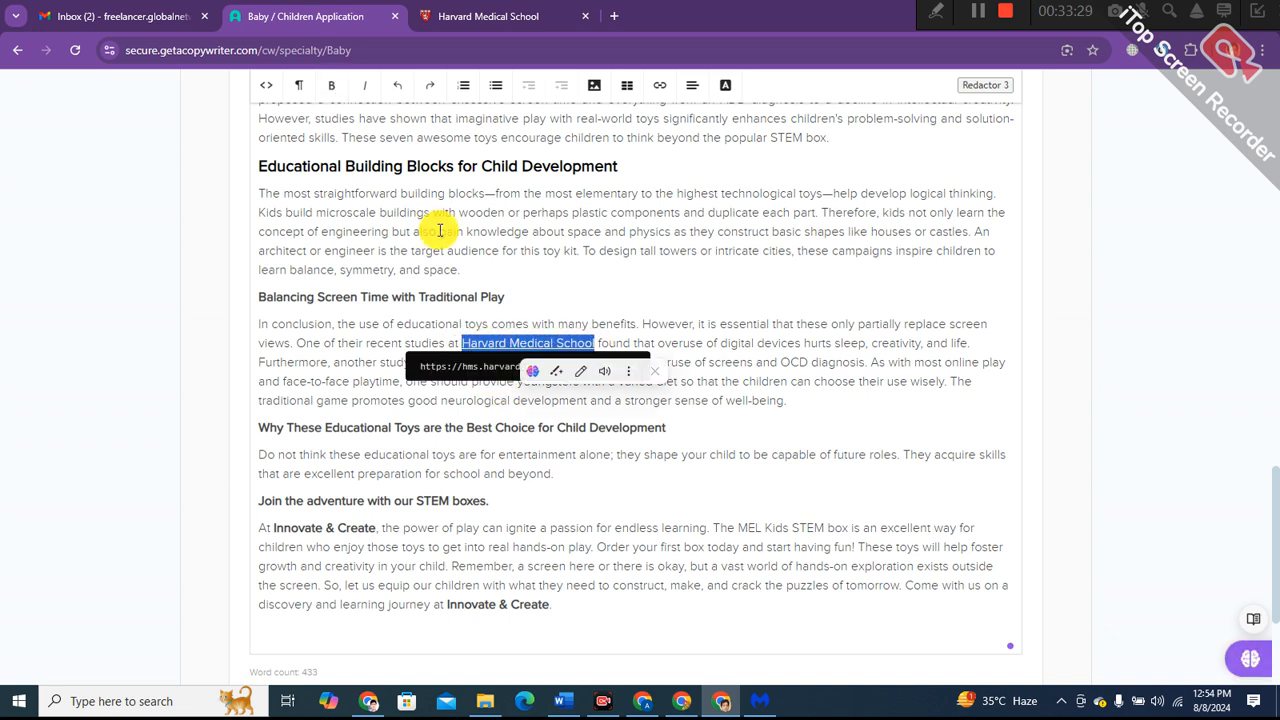
left_click(337, 87)
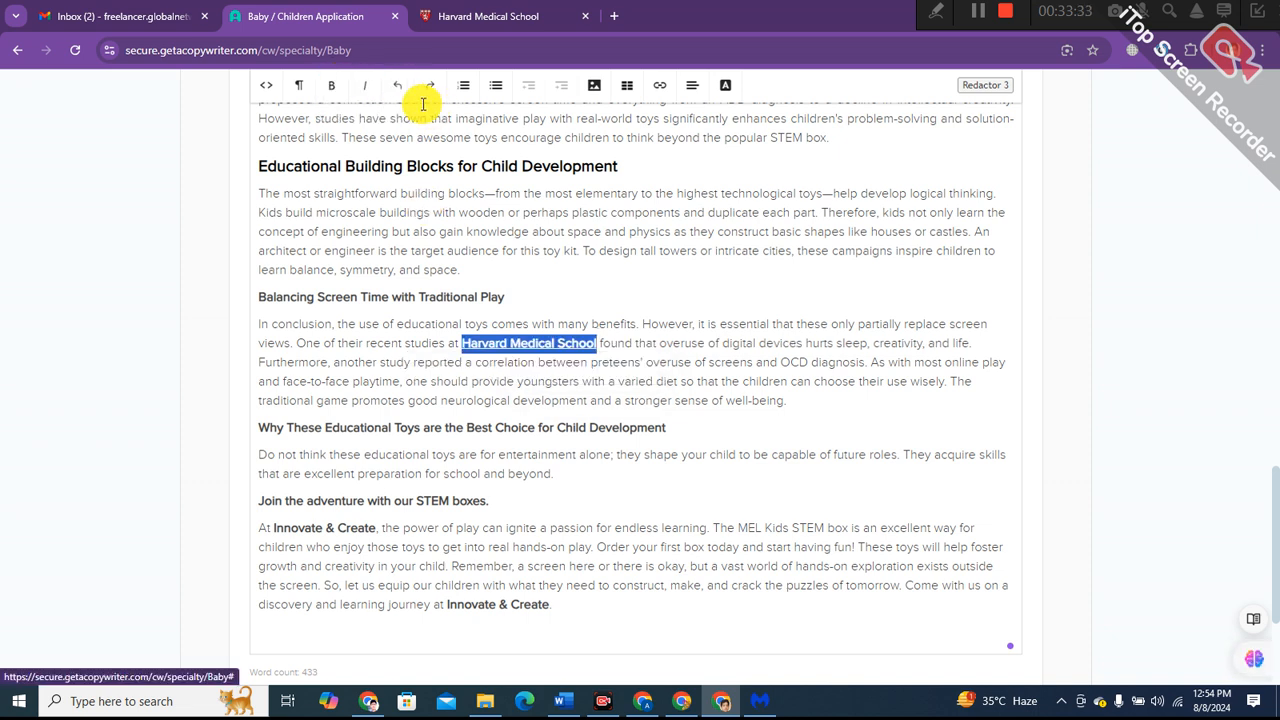
left_click(364, 90)
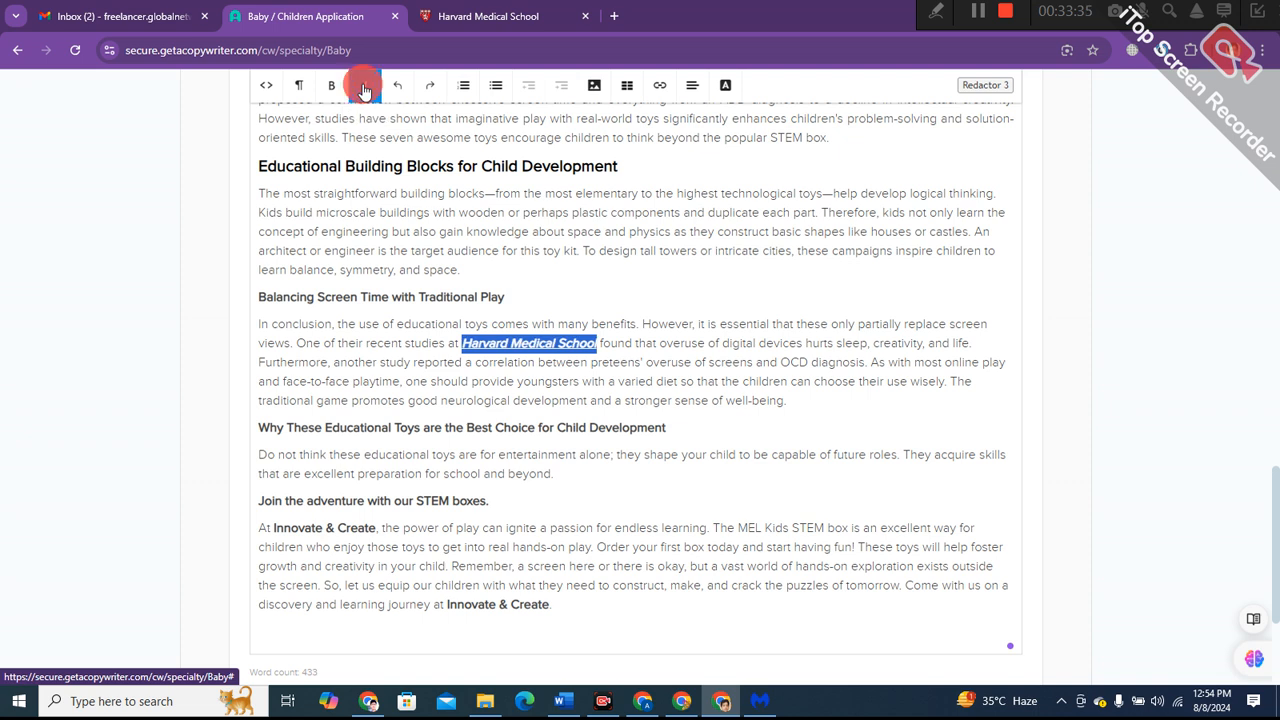
left_click(830, 405)
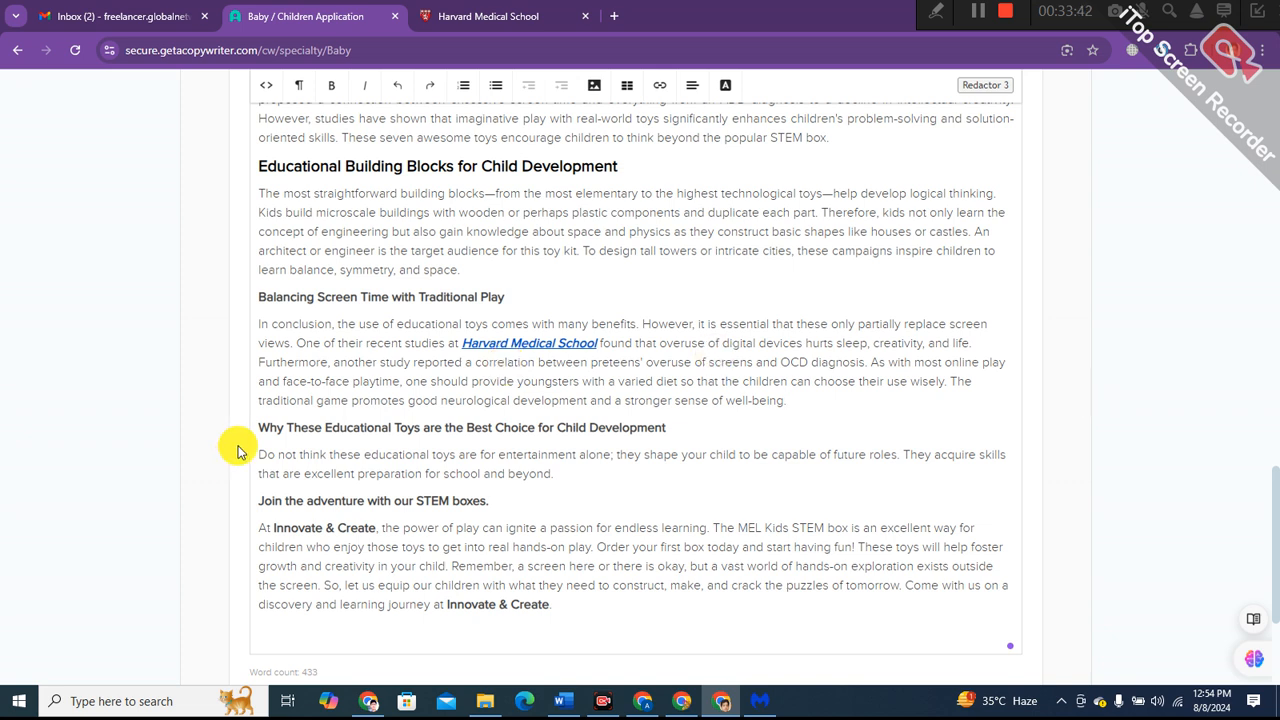
- Test the "Harvard Medical School" link by opening its target page, and return to the application
left_click(492, 346)
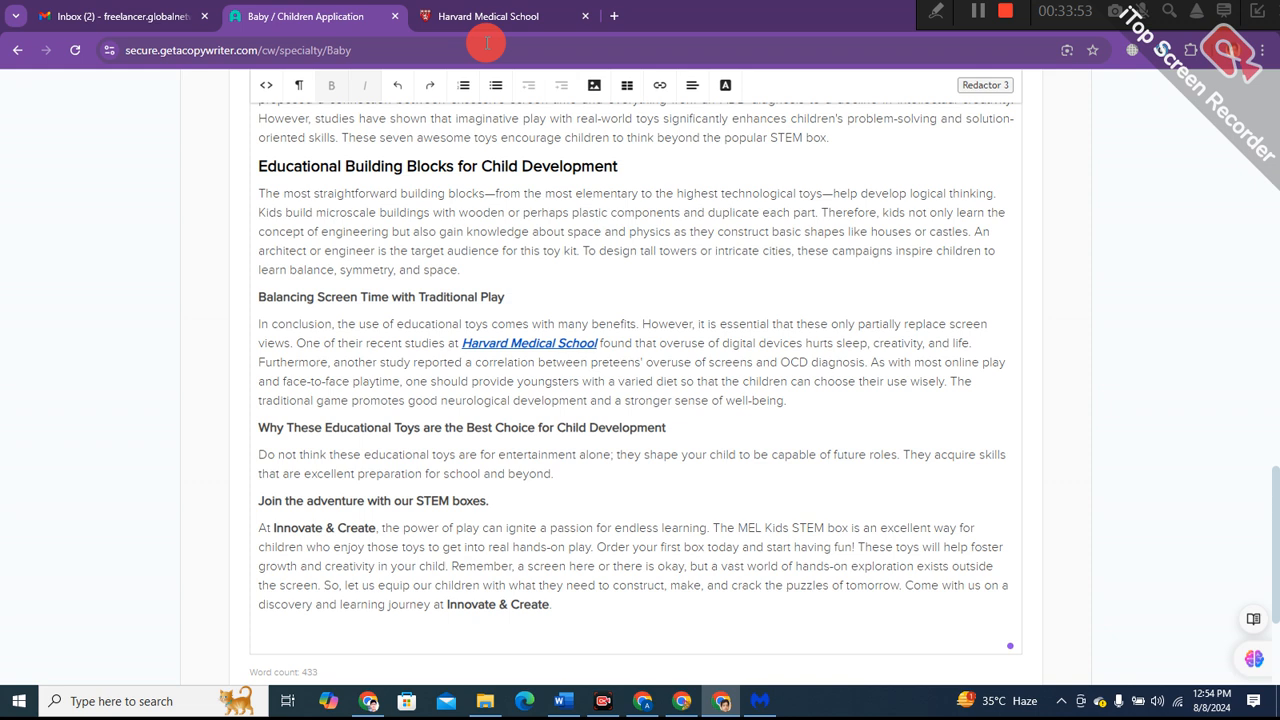
left_click(508, 343)
left_click_drag(463, 344, 598, 344)
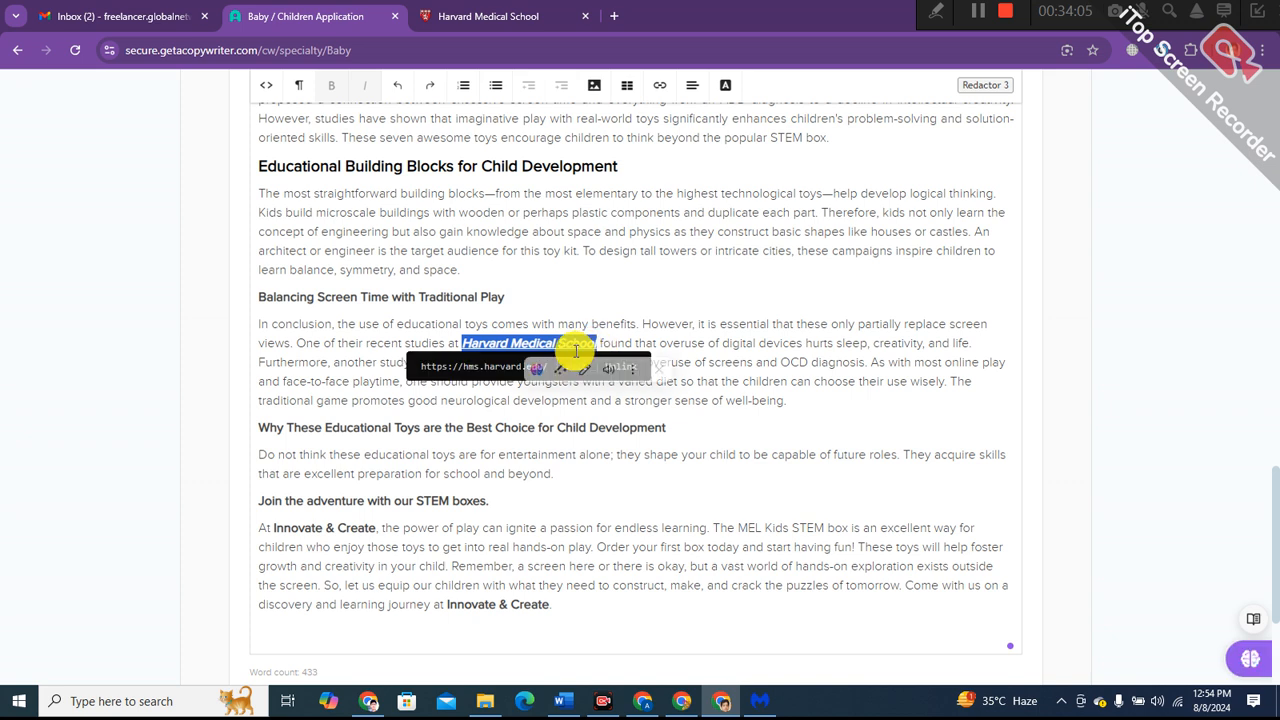
left_click(462, 370)
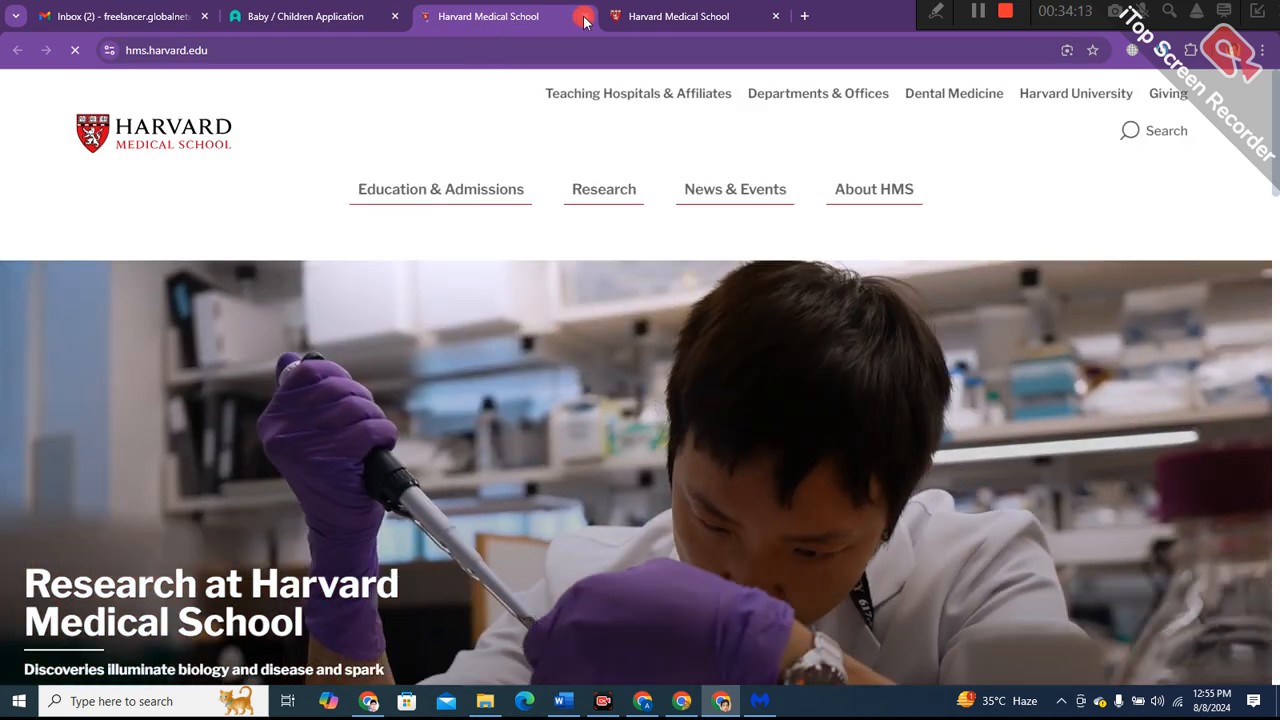
left_click(584, 17)
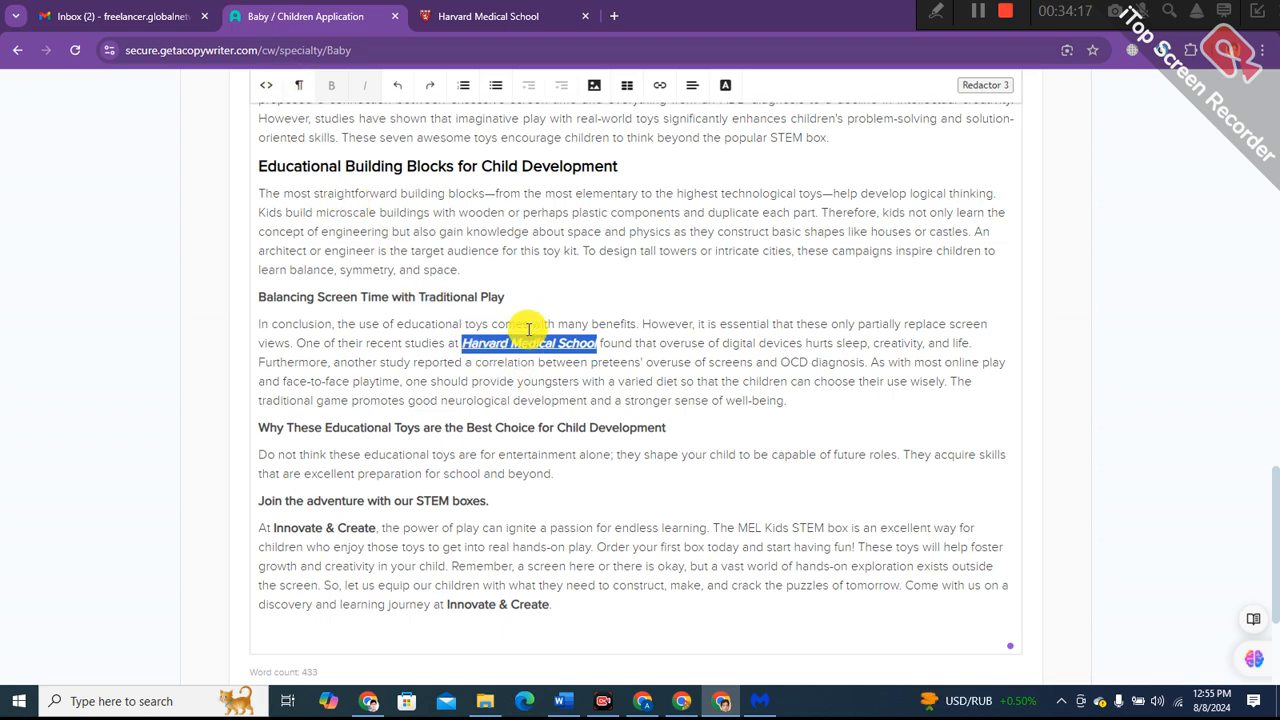
left_click(543, 296)
- Format the line "Balancing Screen Time with Traditional Play" as Heading 2
scroll(515, 455, "down", 2)
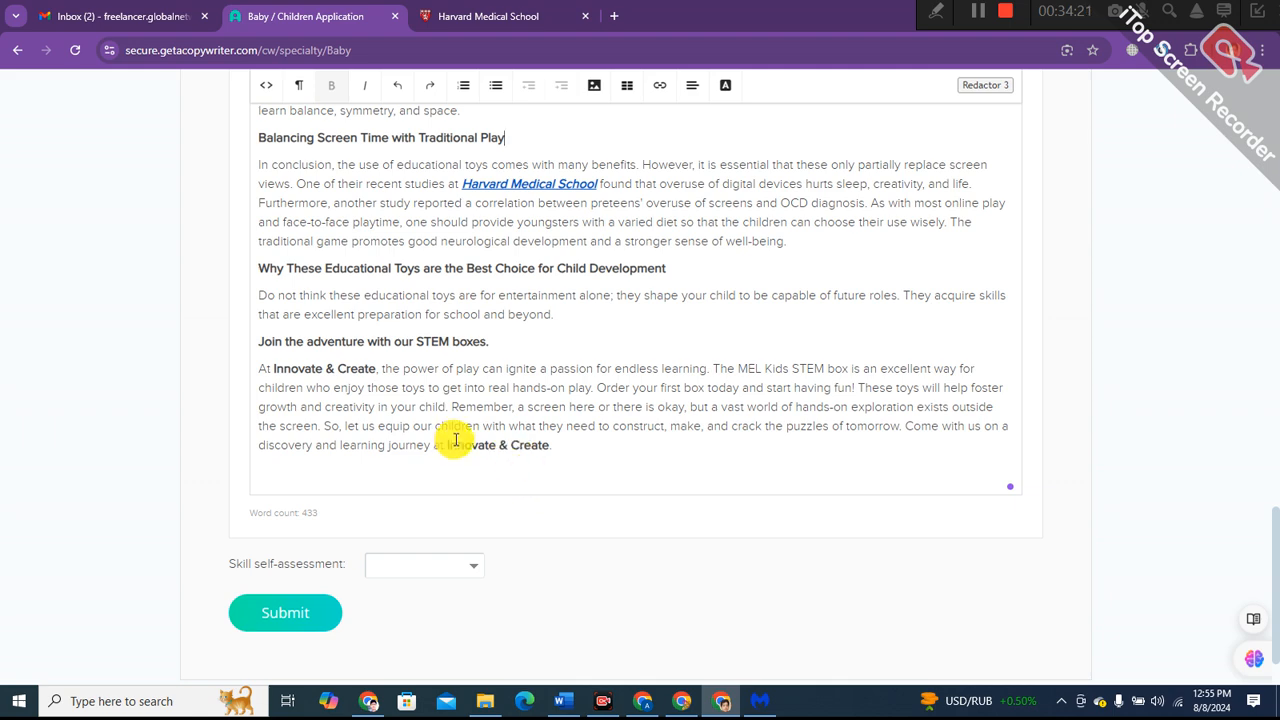
scroll(388, 393, "up", 2)
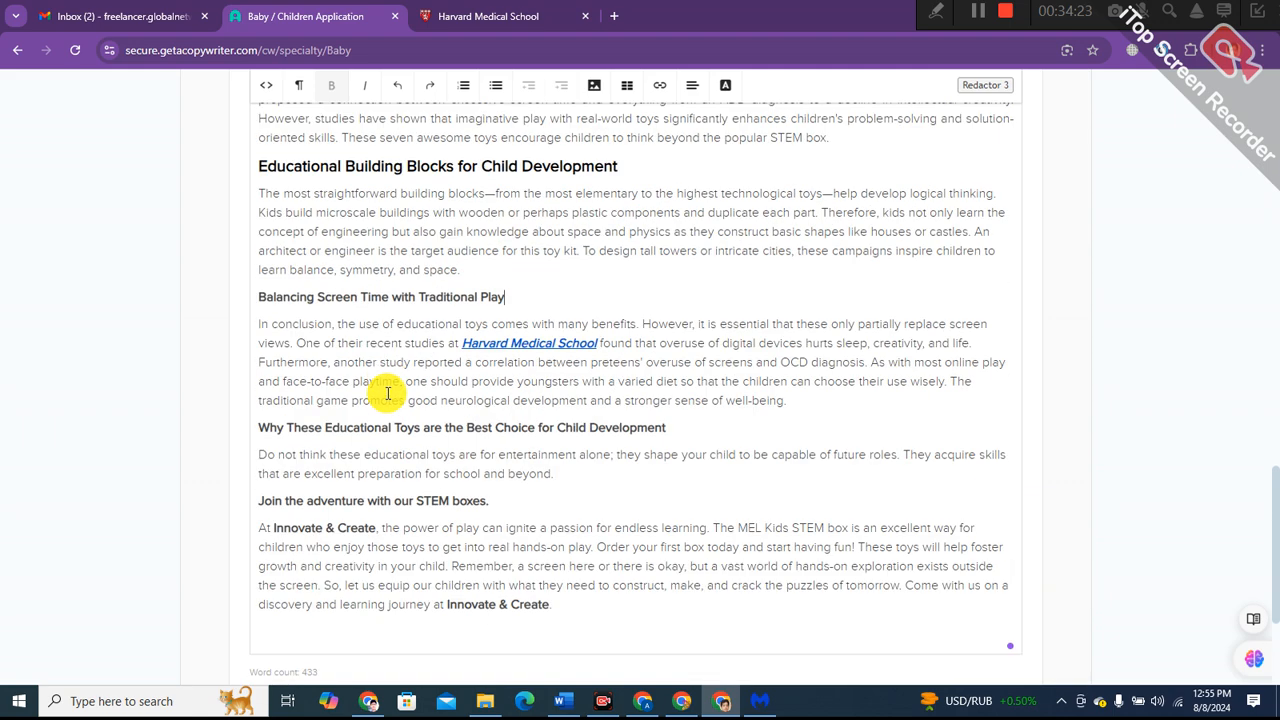
scroll(390, 398, "up", 1)
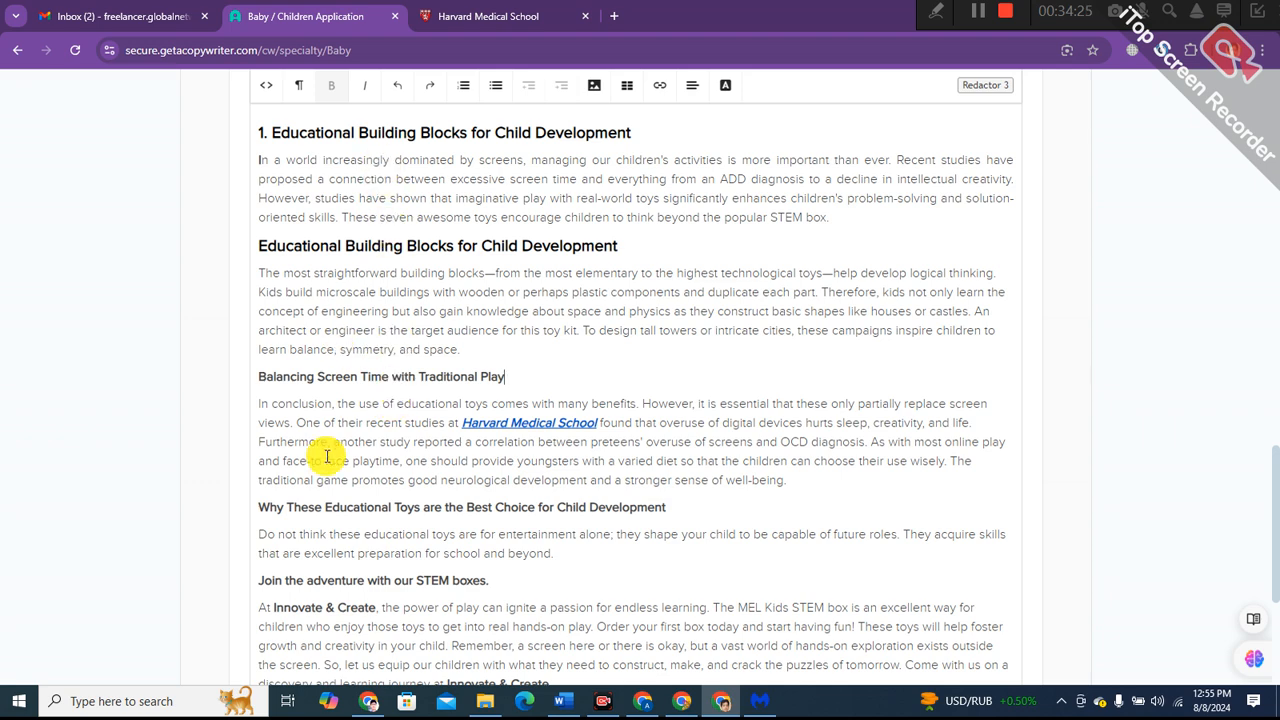
left_click(258, 380)
left_click_drag(258, 380, 504, 378)
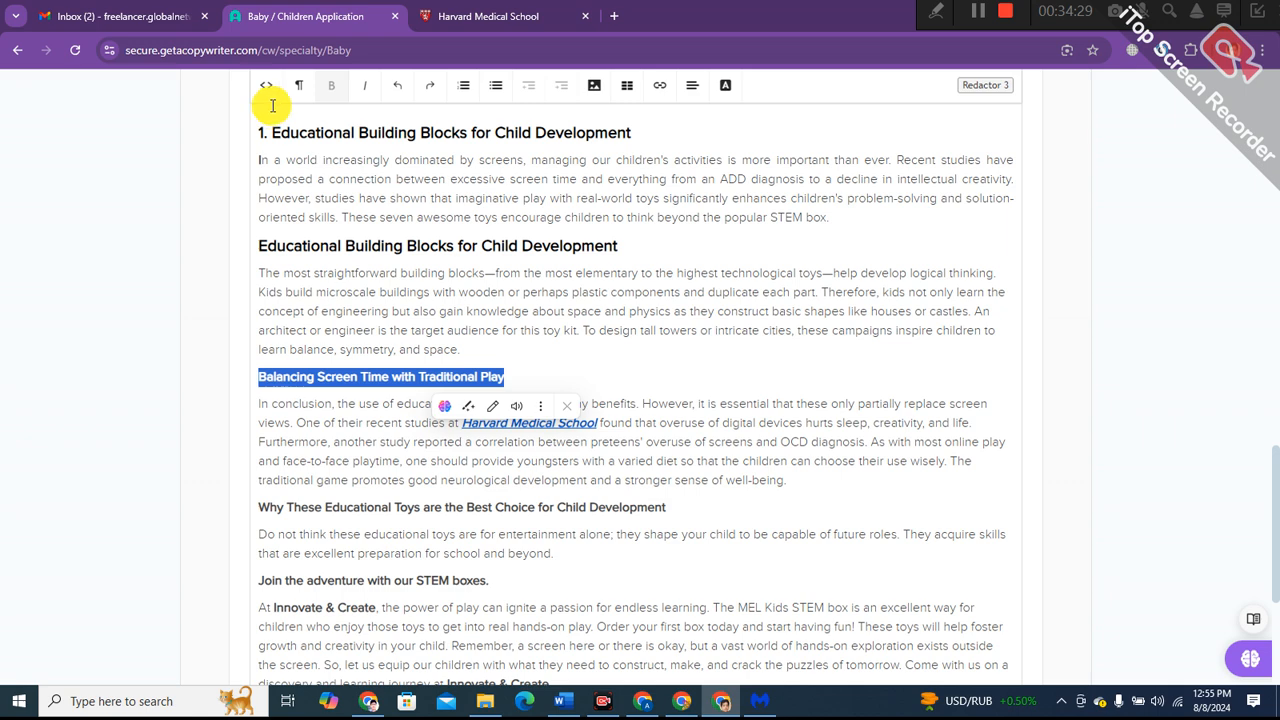
left_click(298, 86)
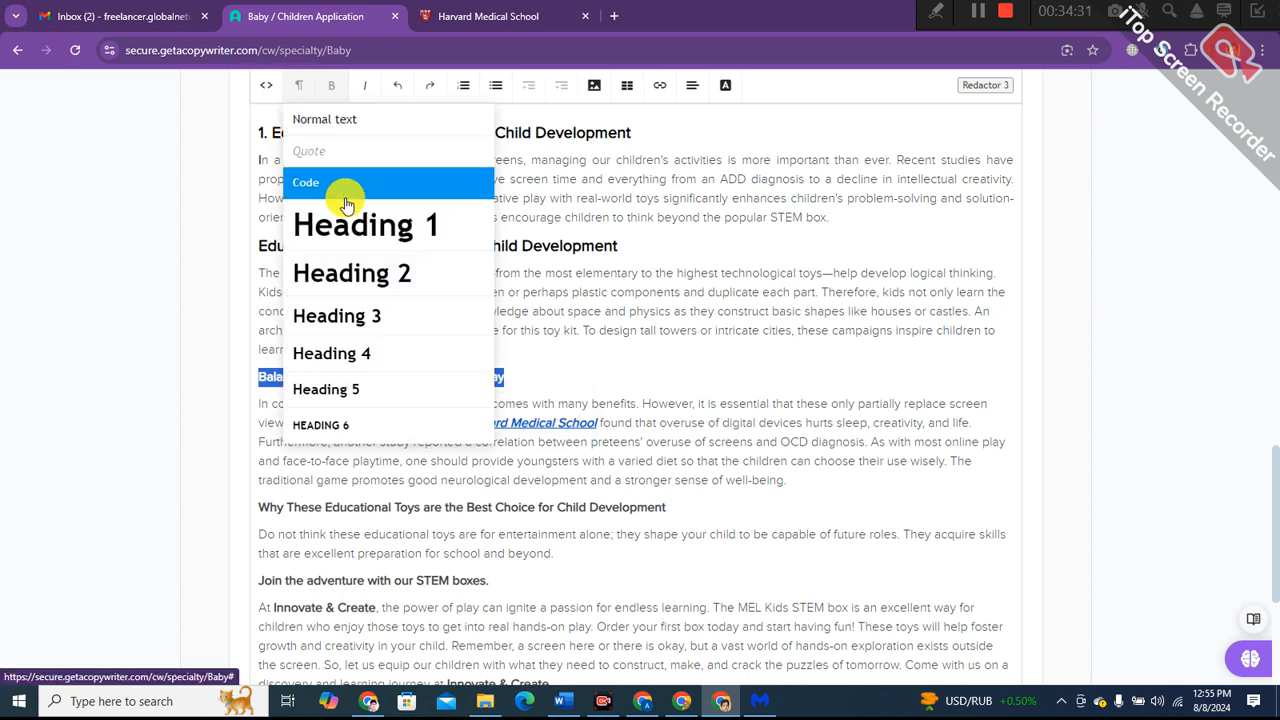
left_click(345, 283)
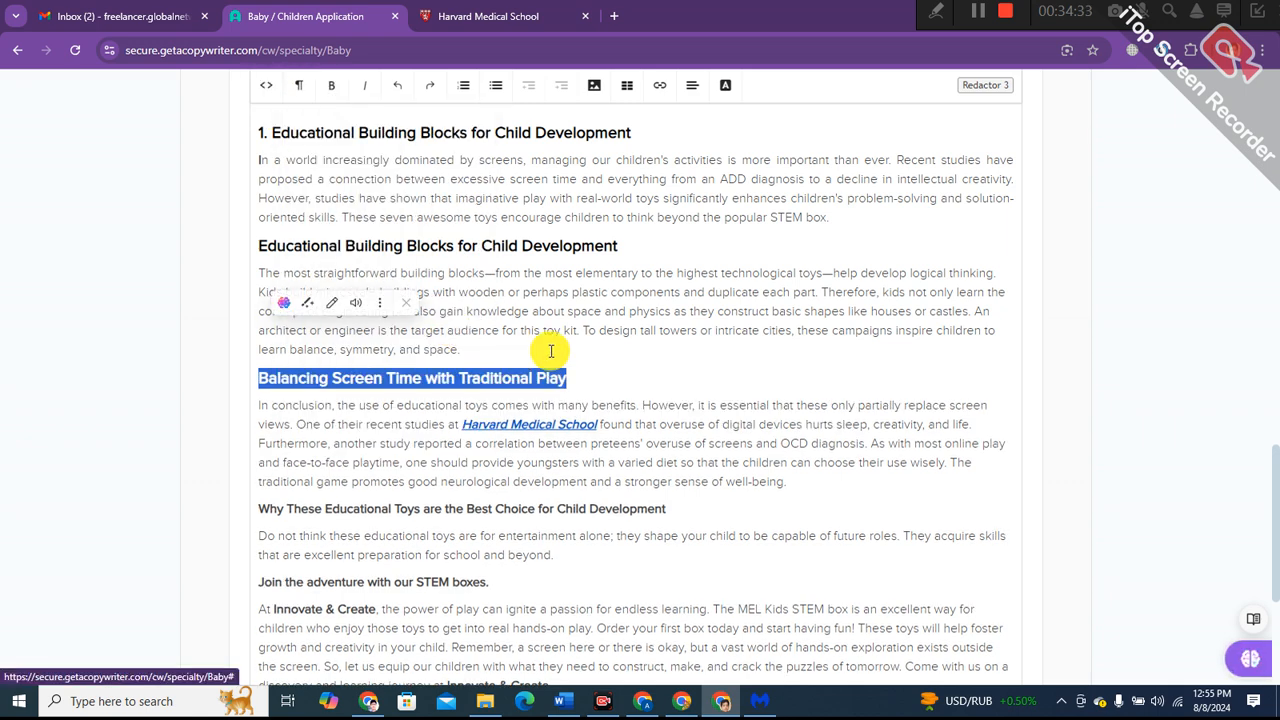
left_click(490, 388)
- Format the line "Why These Educational Toys are the Best Choice for Child Development" as Heading 2
scroll(357, 491, "down", 3)
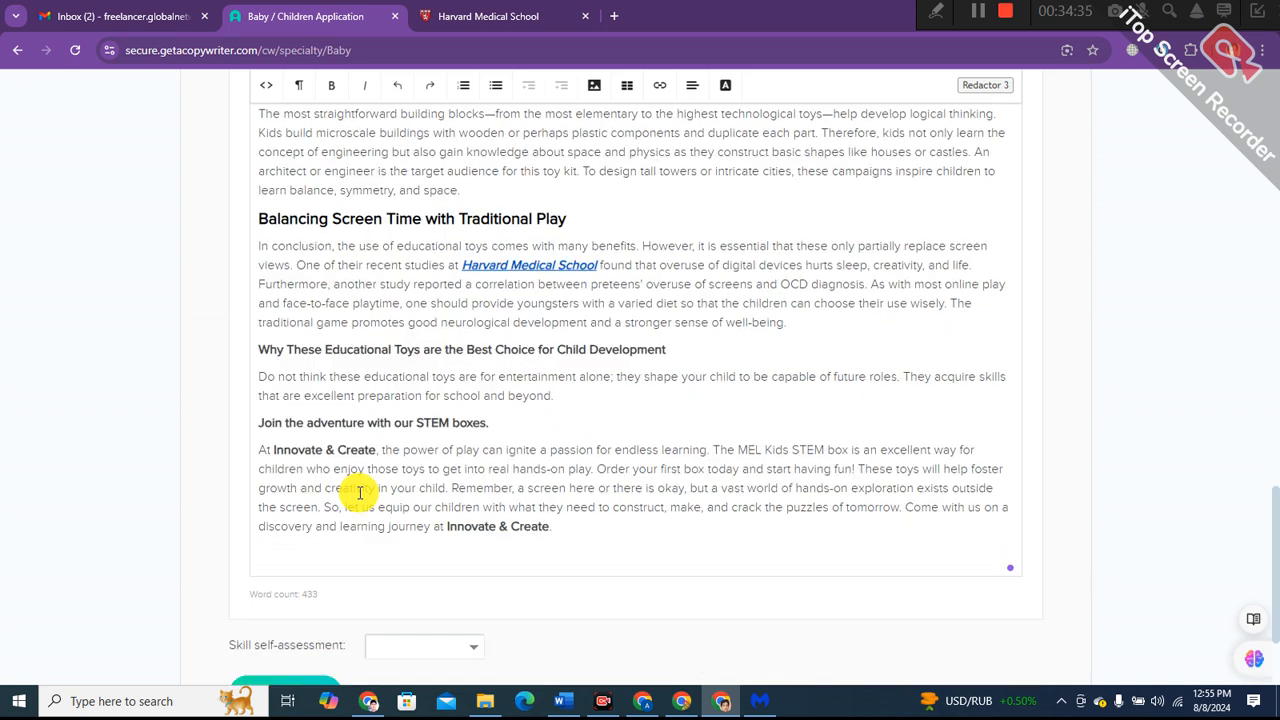
left_click_drag(257, 349, 686, 349)
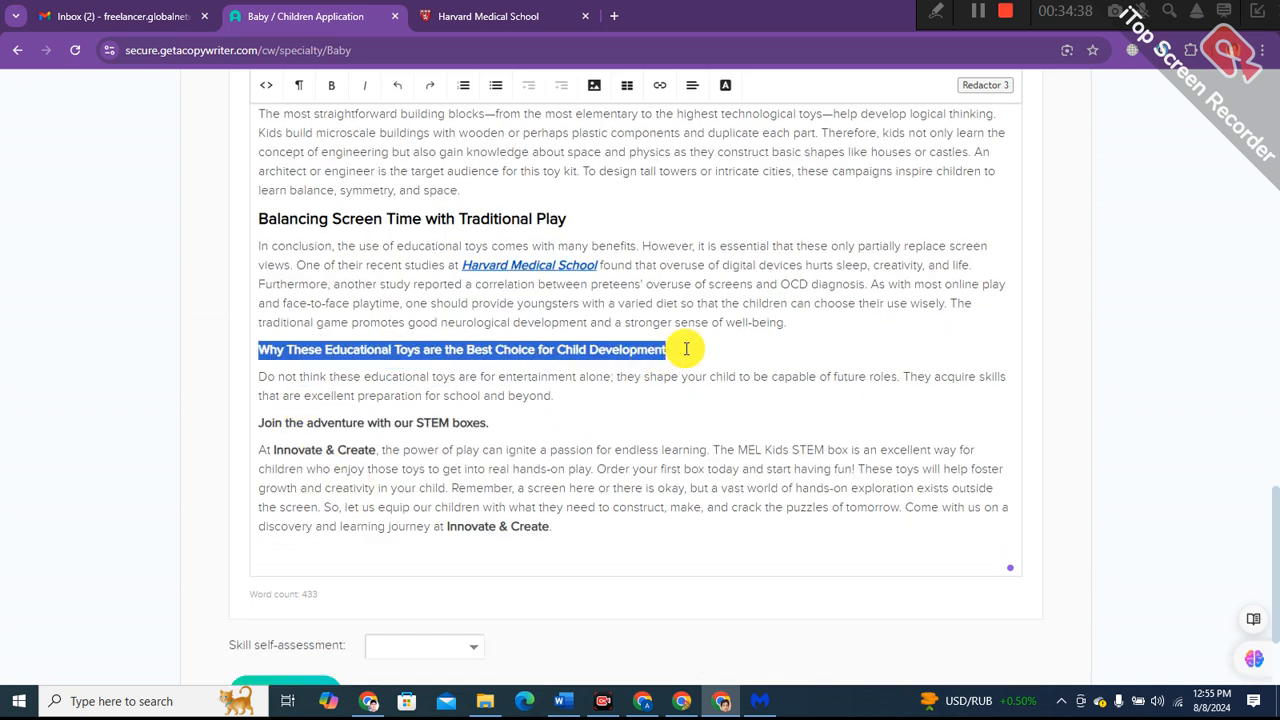
left_click(300, 86)
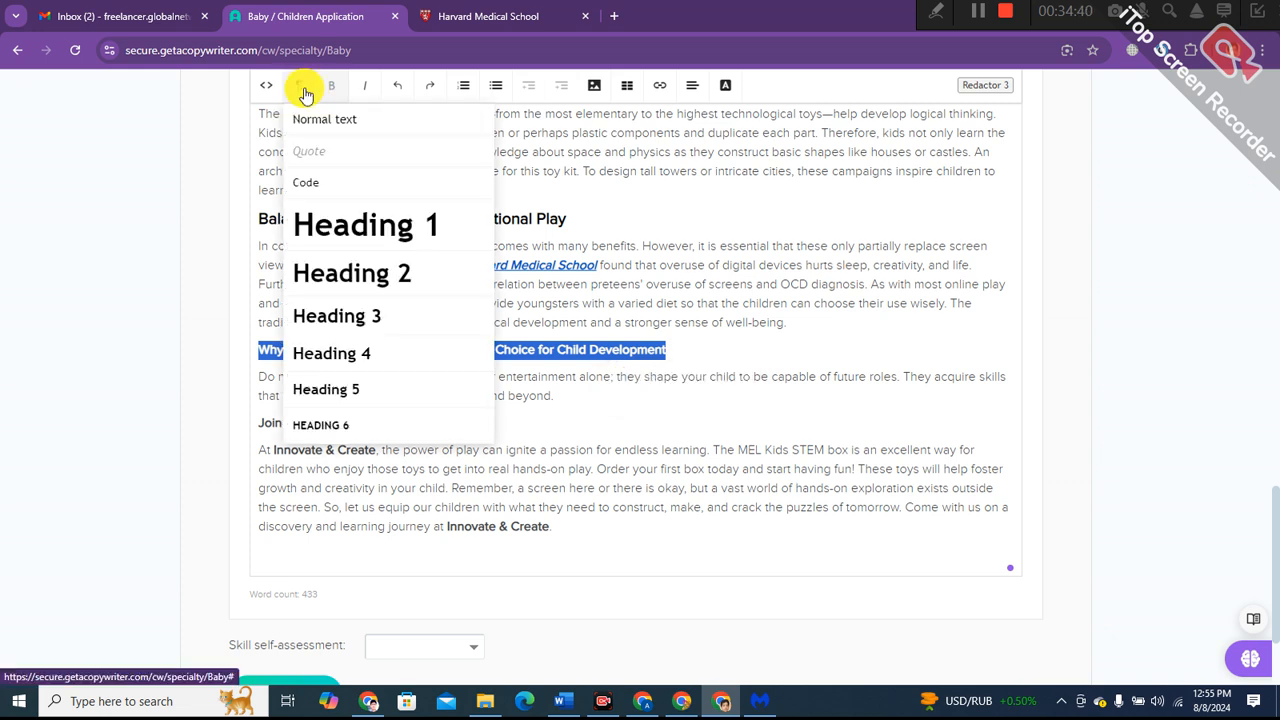
left_click(354, 273)
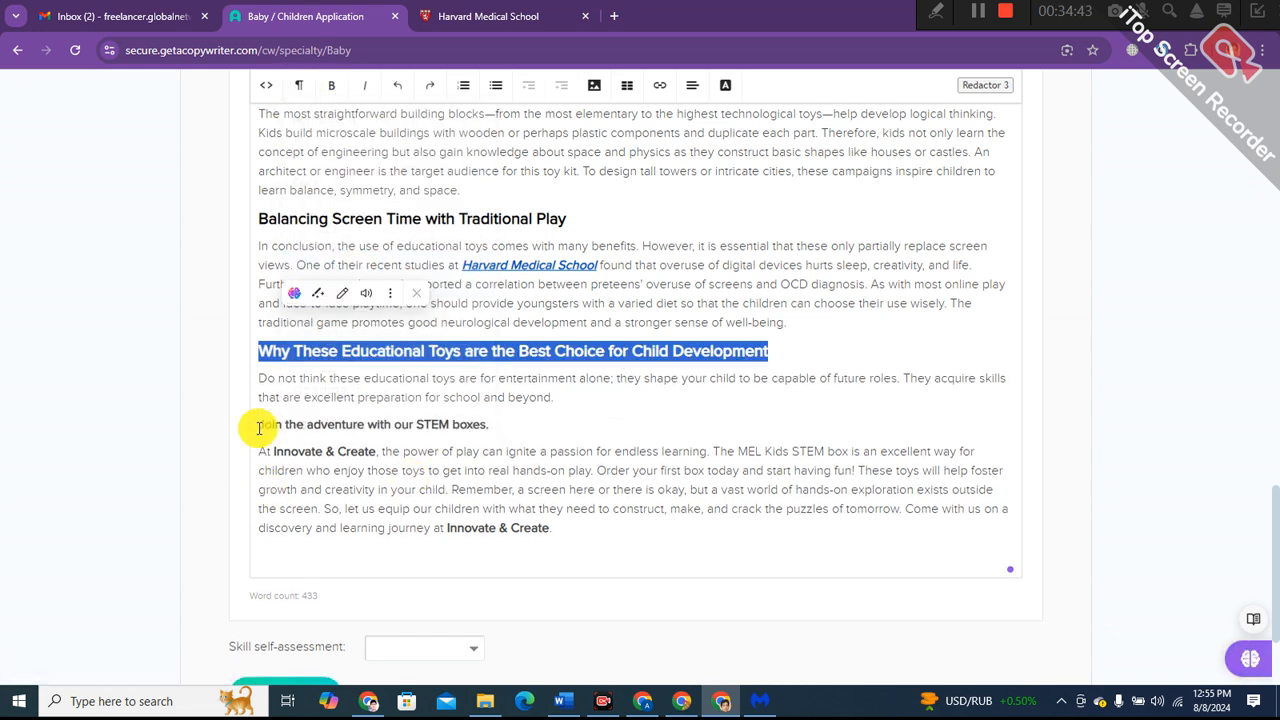
left_click(583, 427)
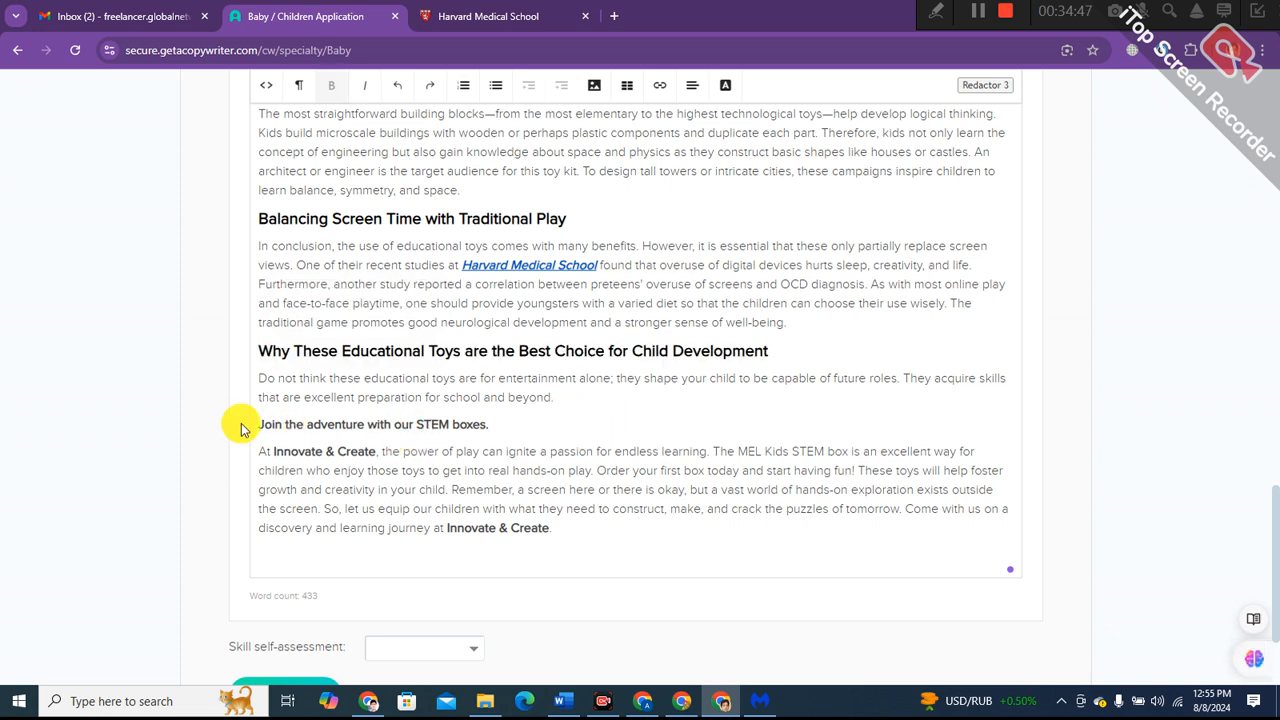
- Format the line "Join the adventure with our STEM boxes." as Heading 3
left_click_drag(258, 424, 490, 428)
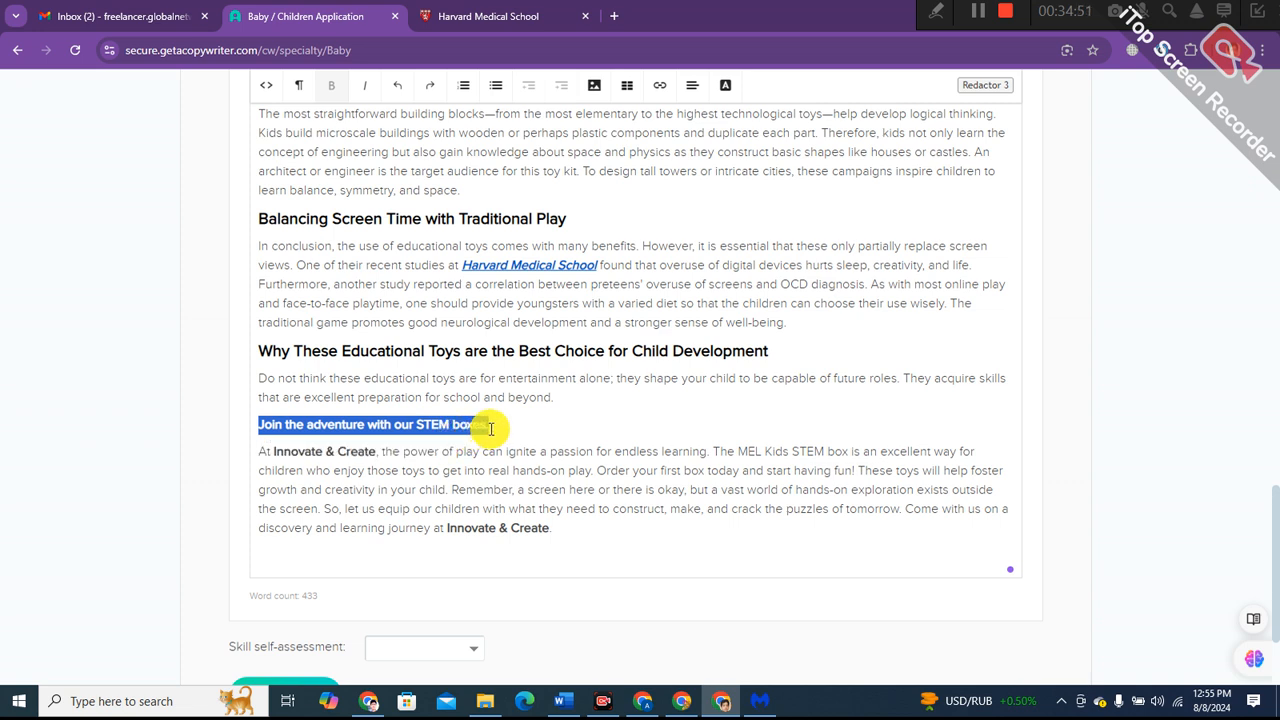
left_click(301, 92)
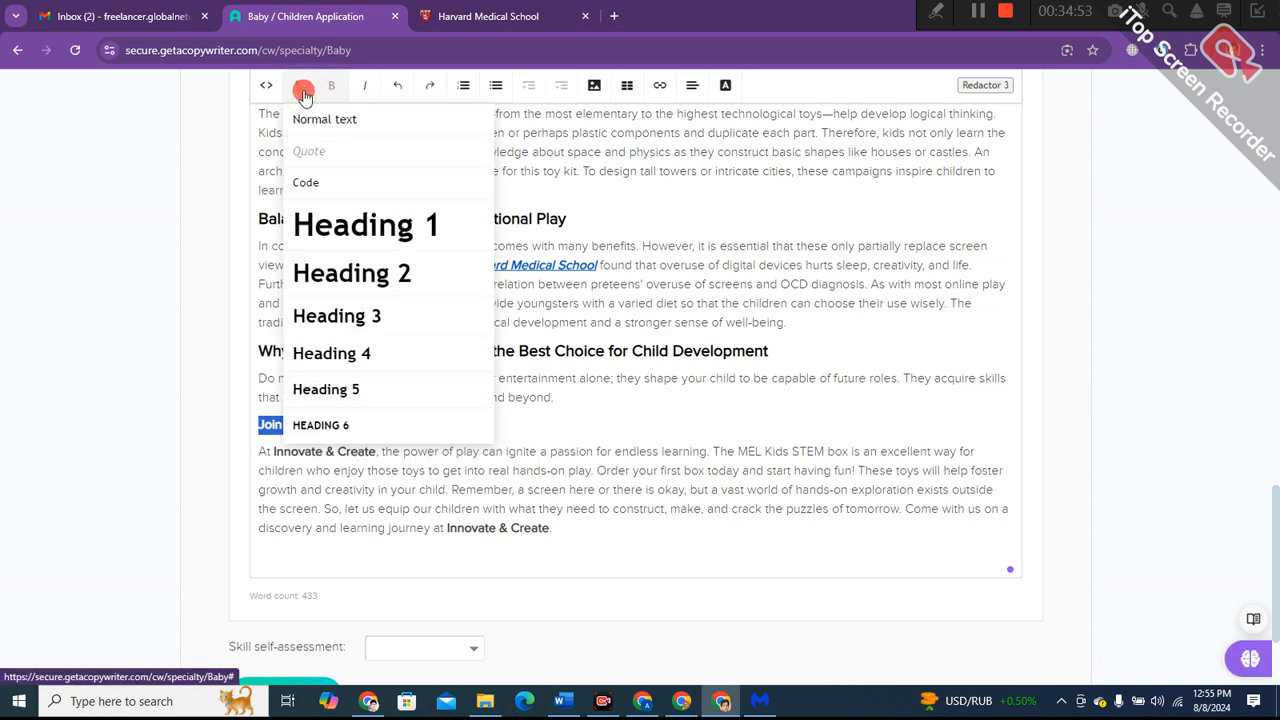
left_click(339, 317)
- Replace the period ending the "Join the adventure with our STEM boxes" heading with an exclamation mark and italicize the heading
left_click(523, 428)
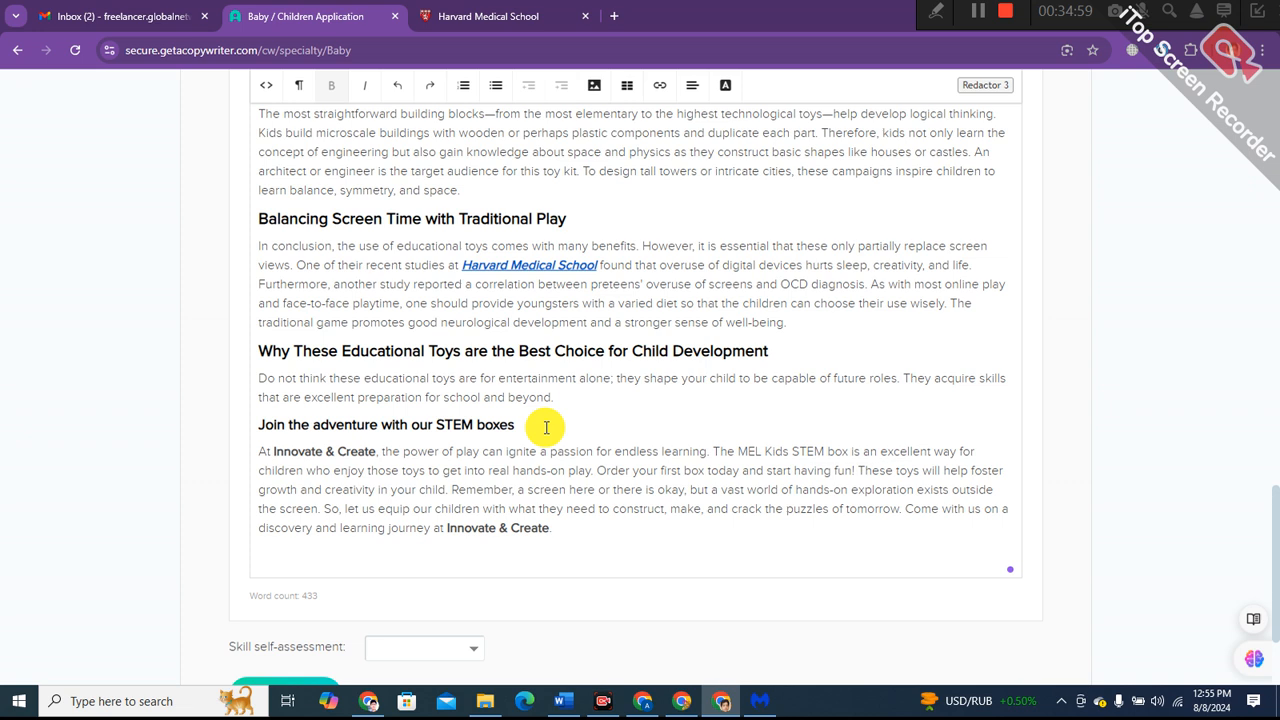
left_click(545, 426)
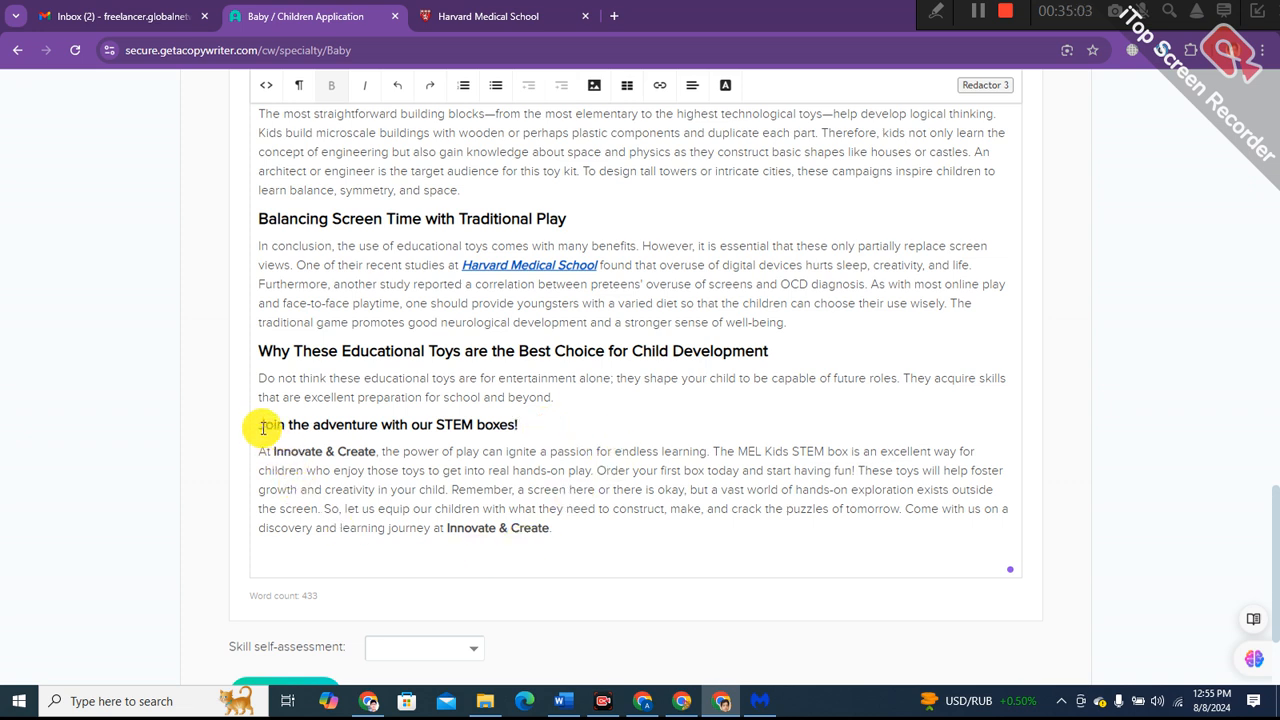
left_click_drag(262, 425, 518, 426)
left_click(364, 87)
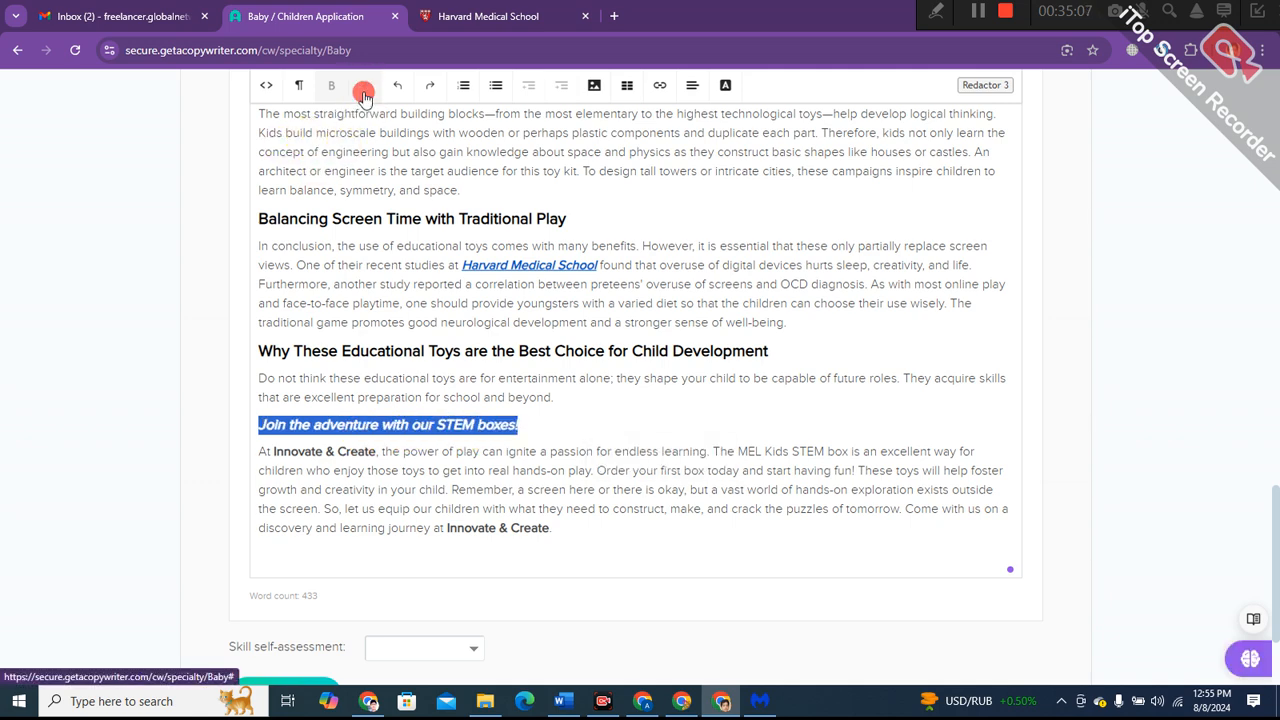
left_click(577, 460)
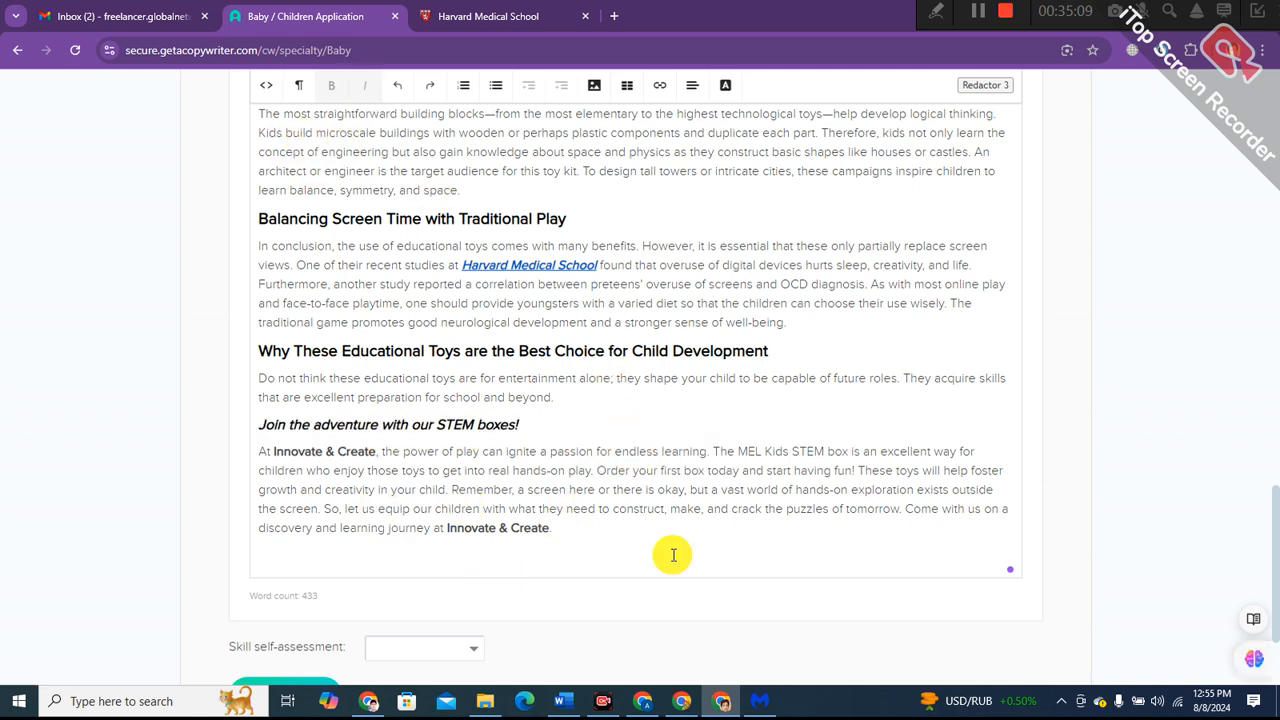
- Review the whole article from the title and image to the closing paragraph, checking its headings, link and text formatting
scroll(672, 545, "up", 5)
scroll(674, 530, "up", 5)
scroll(674, 530, "down", 4)
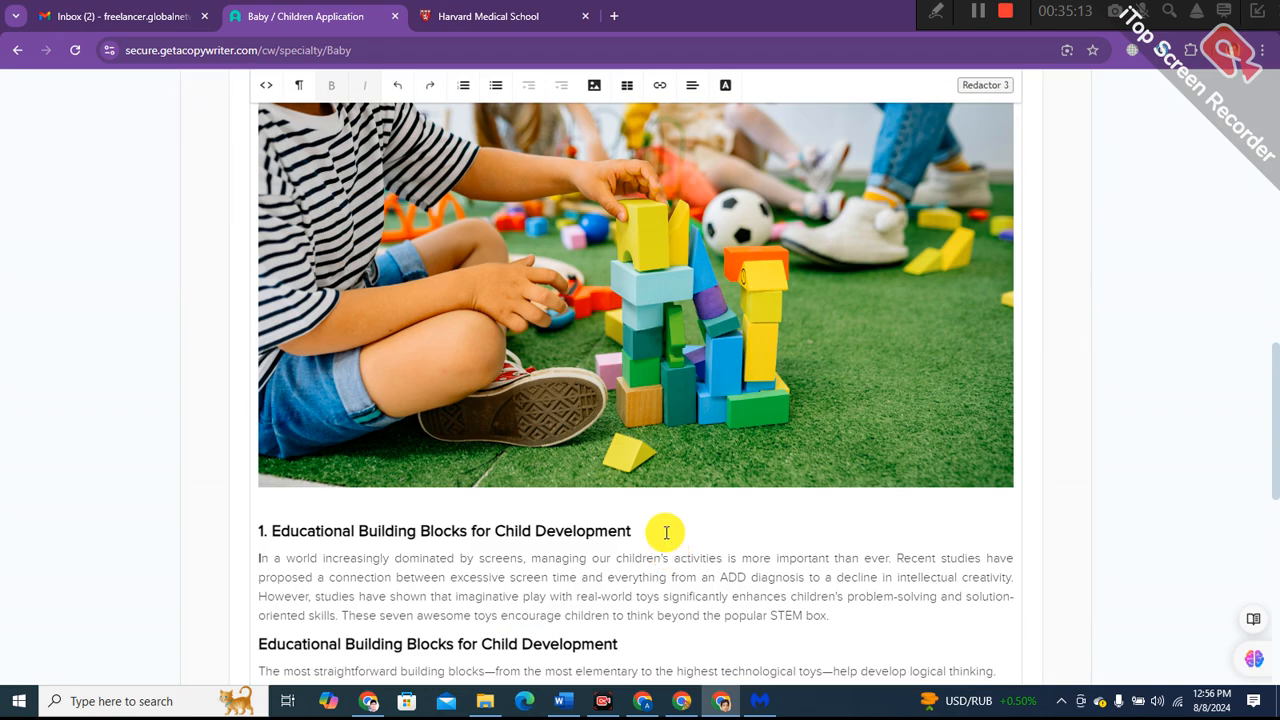
scroll(670, 530, "down", 4)
scroll(677, 517, "down", 1)
scroll(560, 551, "up", 3)
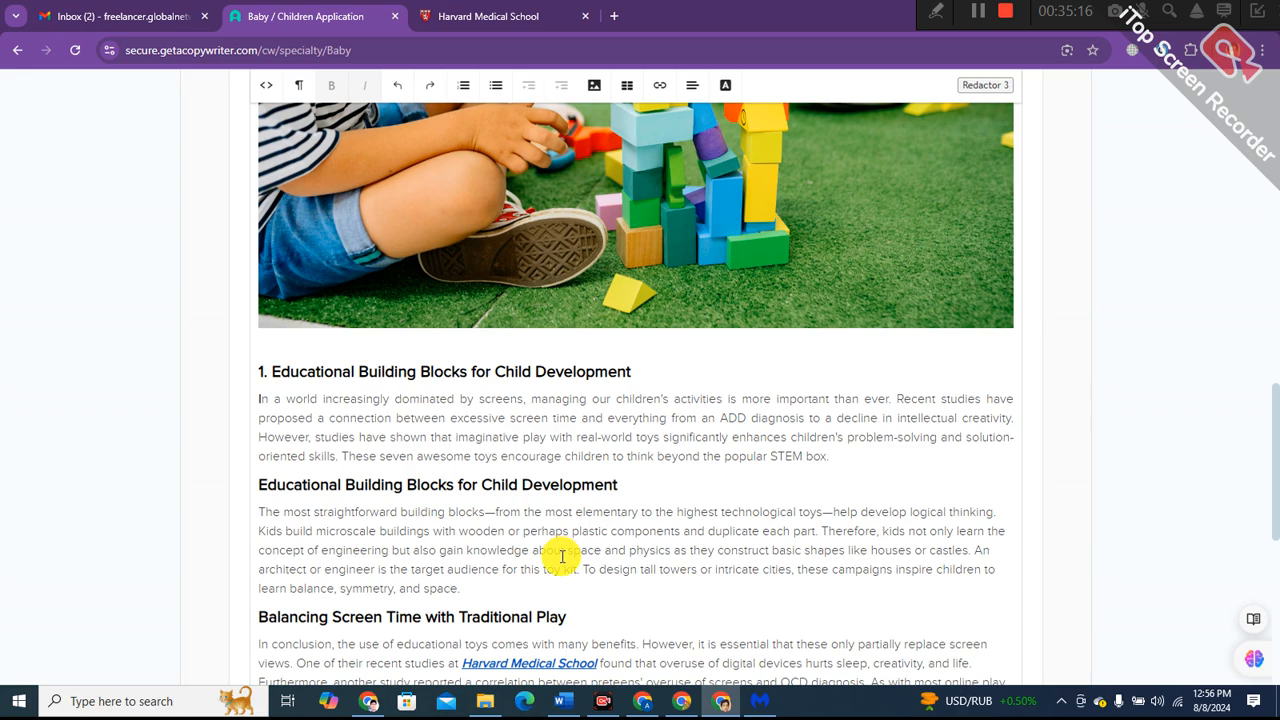
scroll(545, 520, "down", 2)
scroll(633, 530, "up", 3)
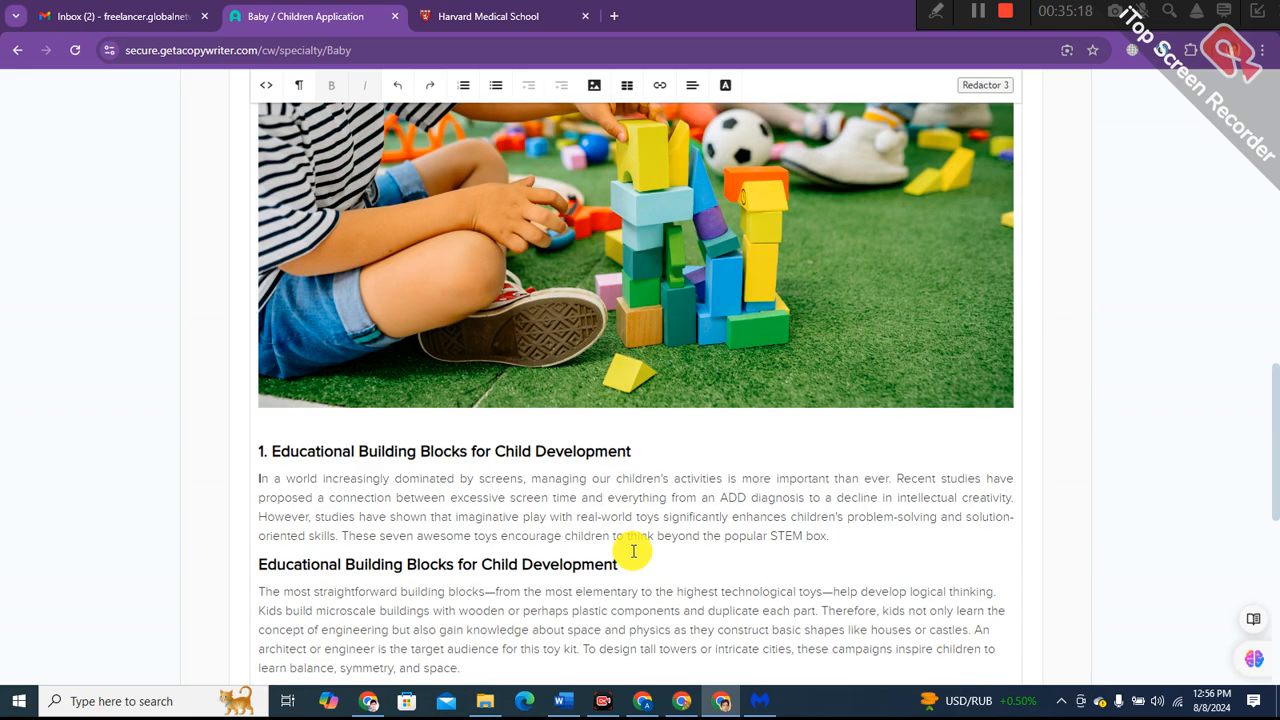
scroll(633, 551, "up", 7)
scroll(600, 494, "down", 11)
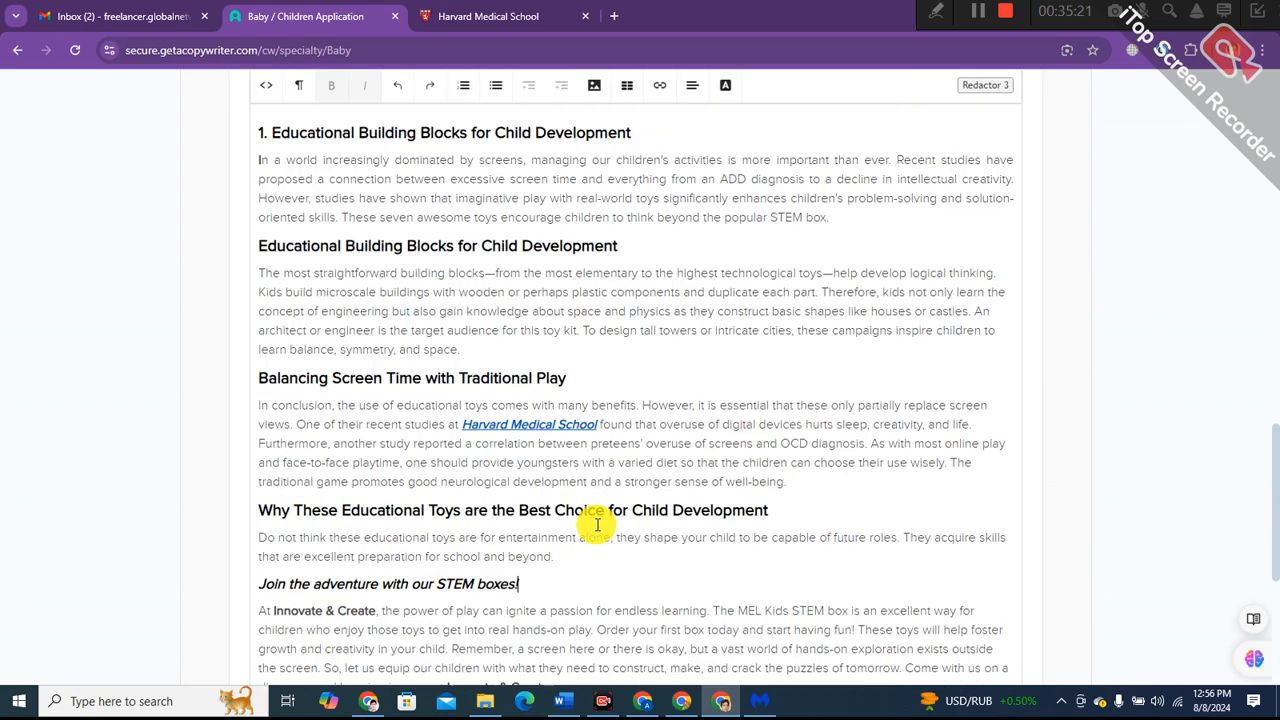
scroll(596, 527, "down", 3)
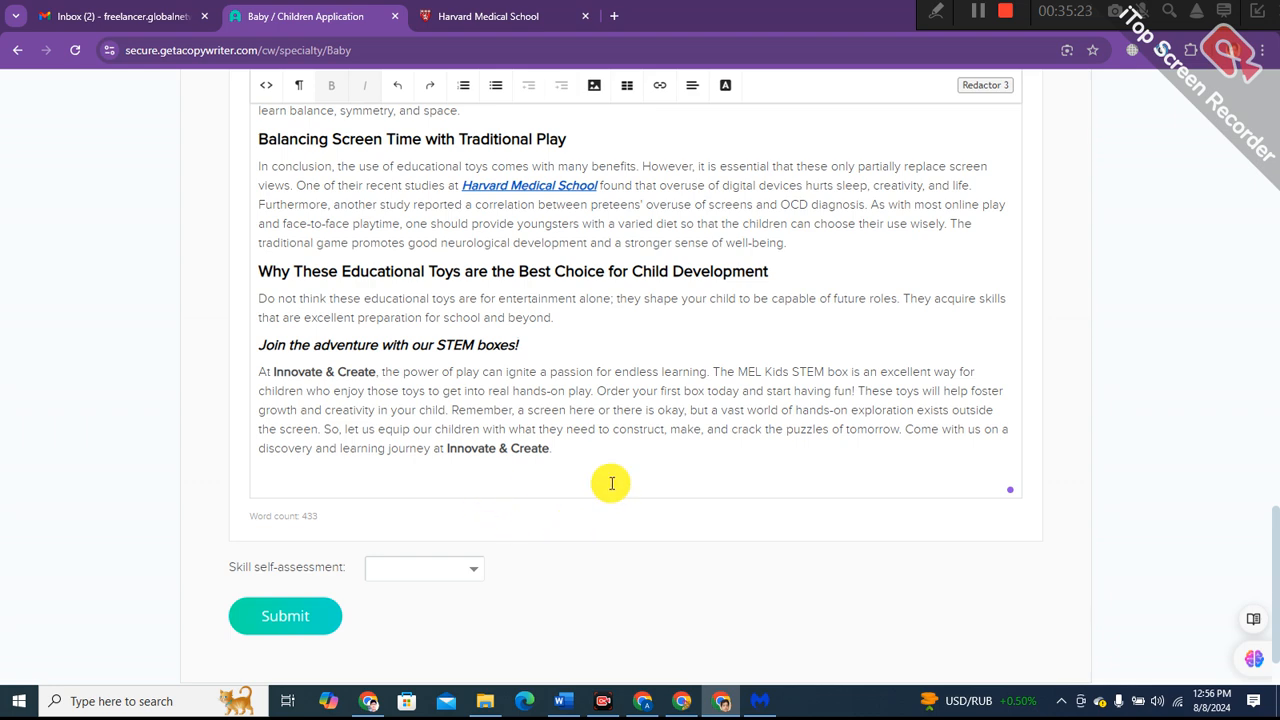
scroll(572, 490, "up", 4)
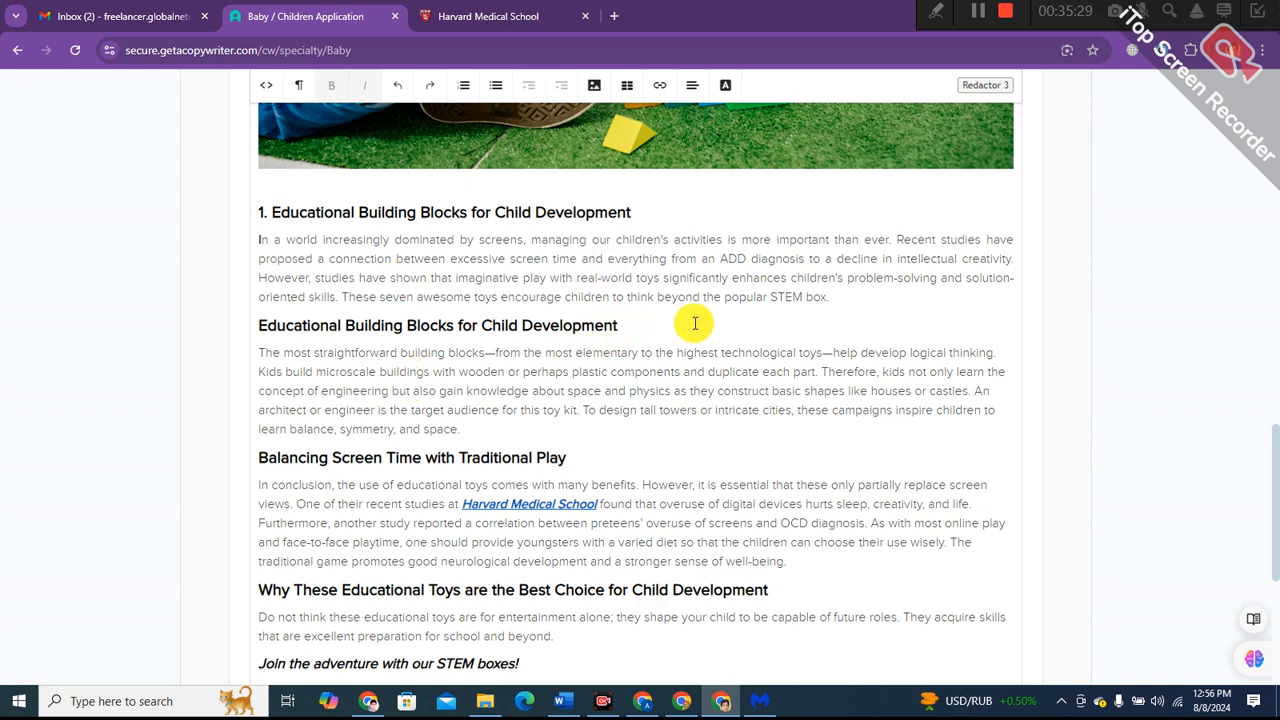
scroll(795, 320, "up", 1)
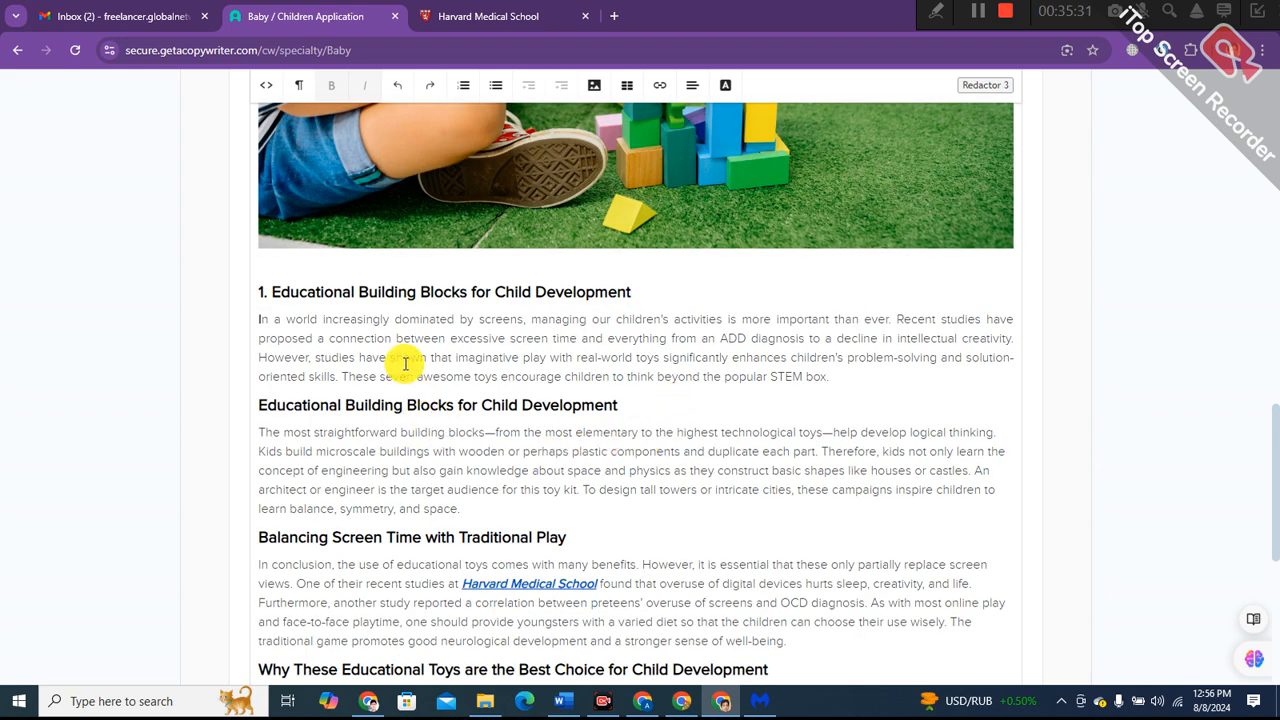
scroll(565, 365, "up", 6)
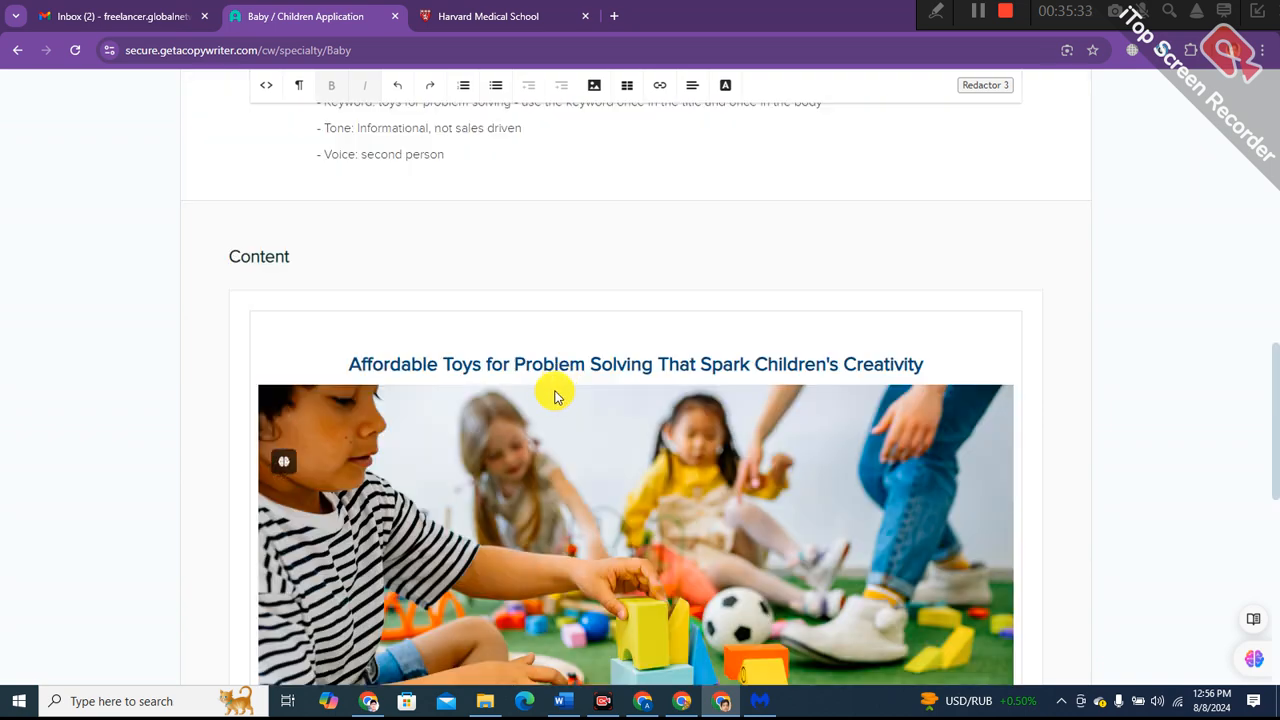
scroll(560, 388, "down", 6)
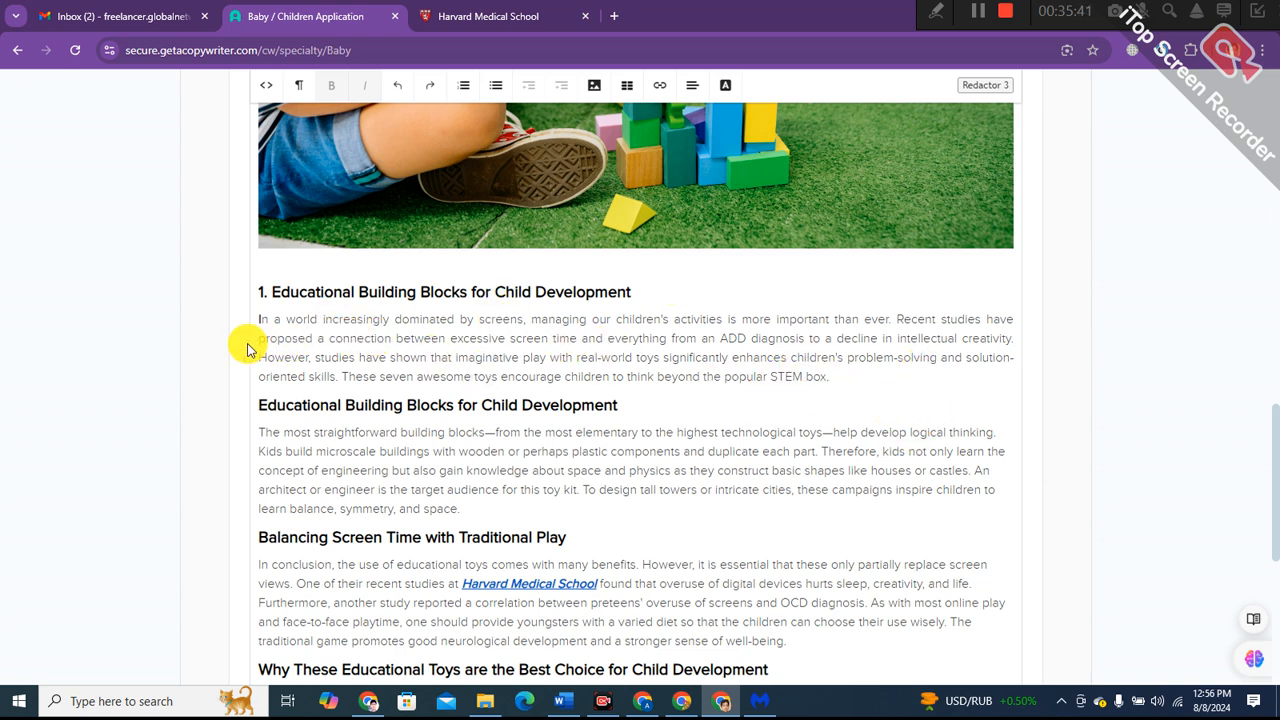
left_click(641, 293)
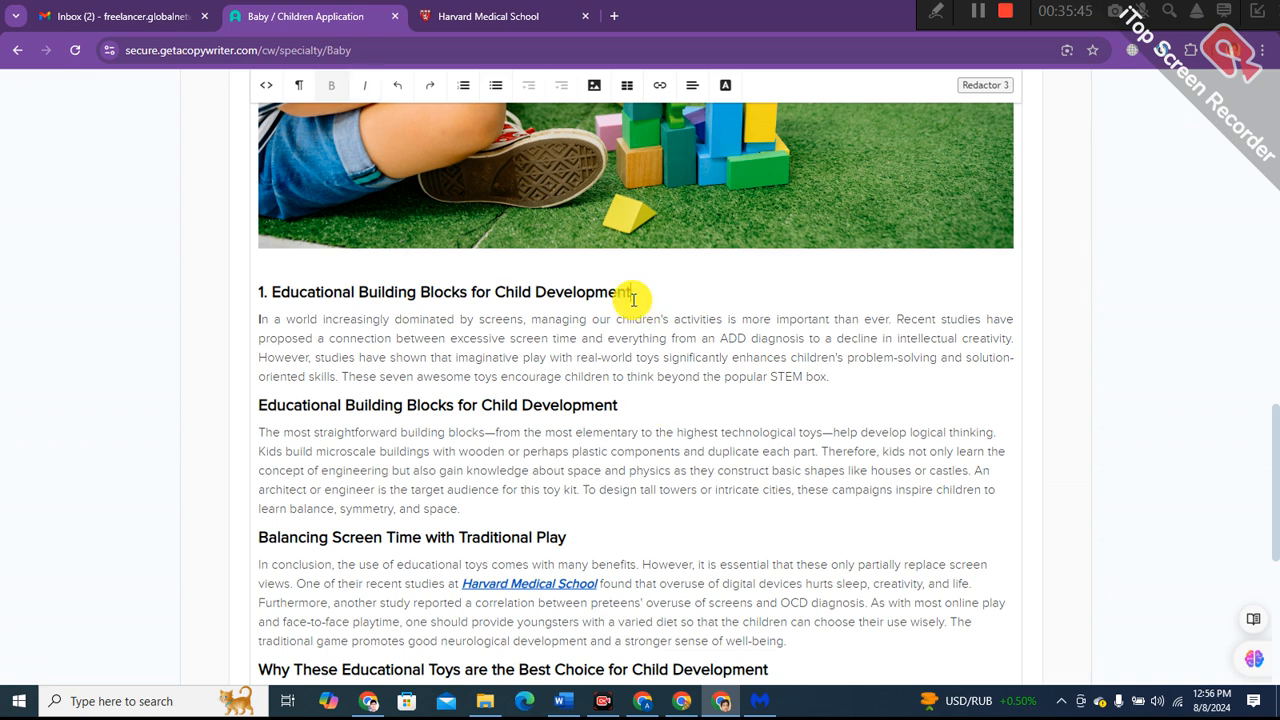
- Add an empty line below the "1. Educational Building Blocks for Child Development" heading, and copy the picture of the boy stacking blocks from the Word document
key("Return")
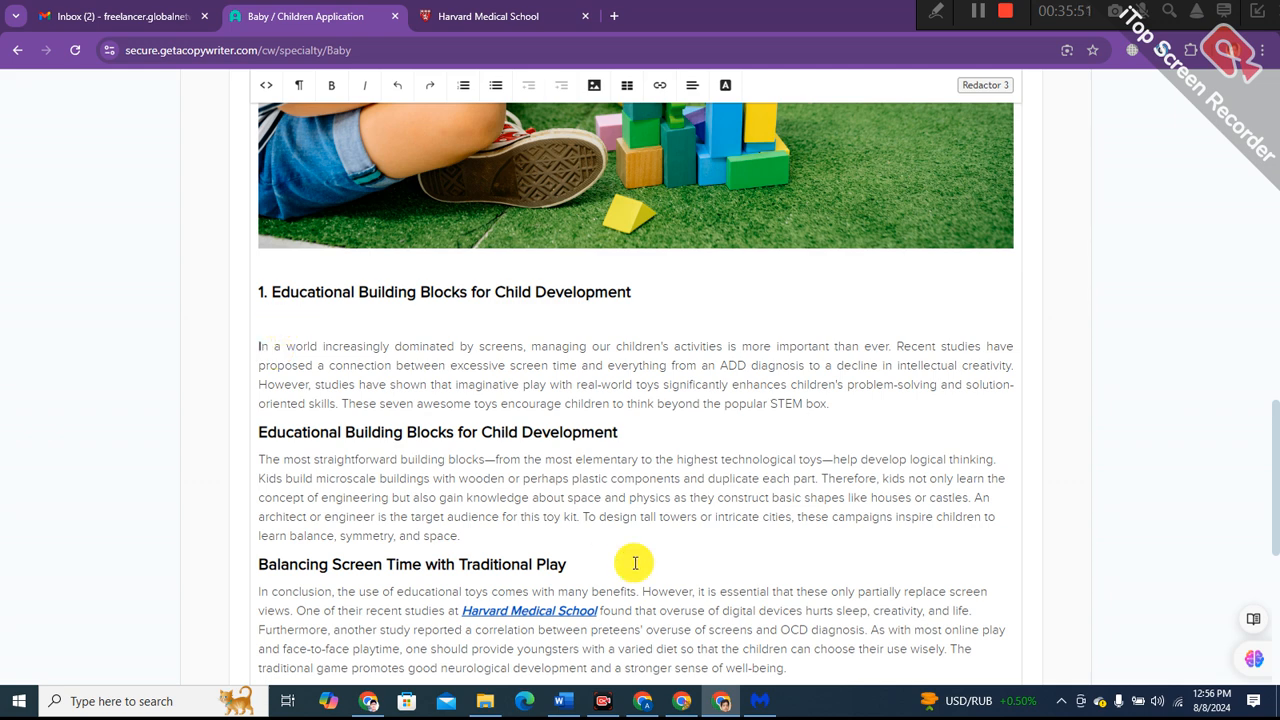
left_click(567, 702)
scroll(534, 462, "down", 15)
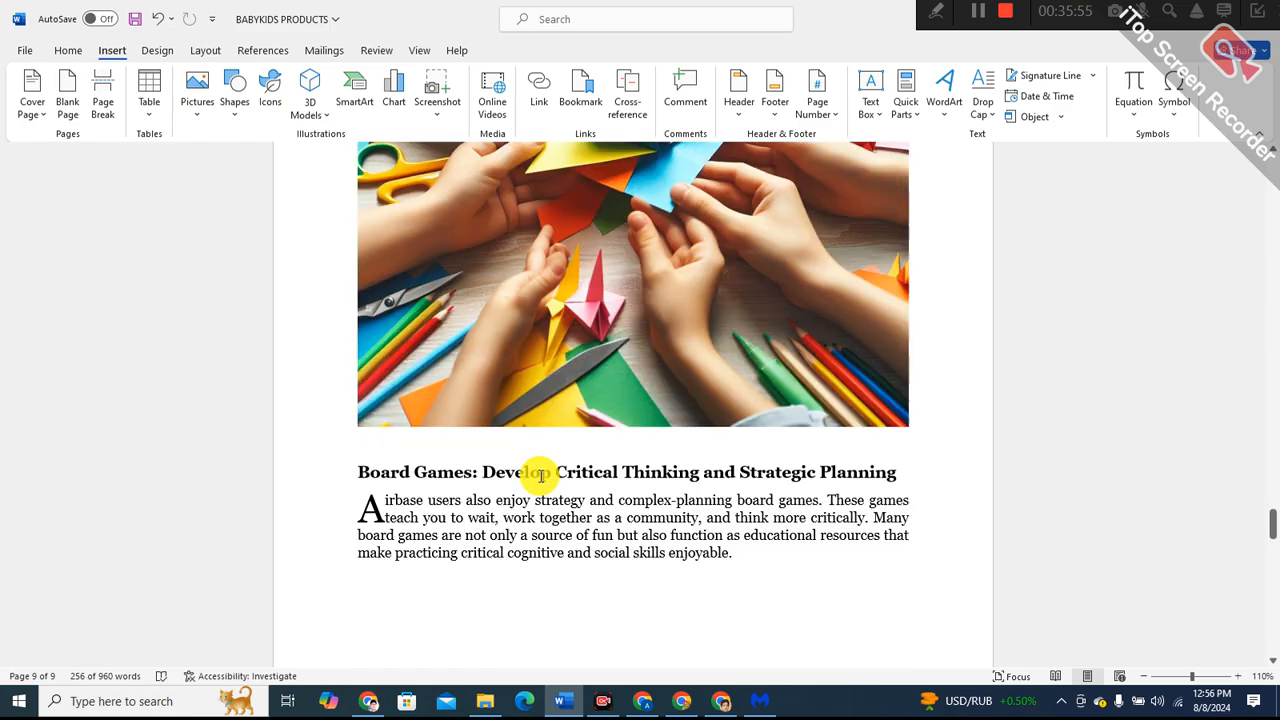
scroll(539, 478, "up", 10)
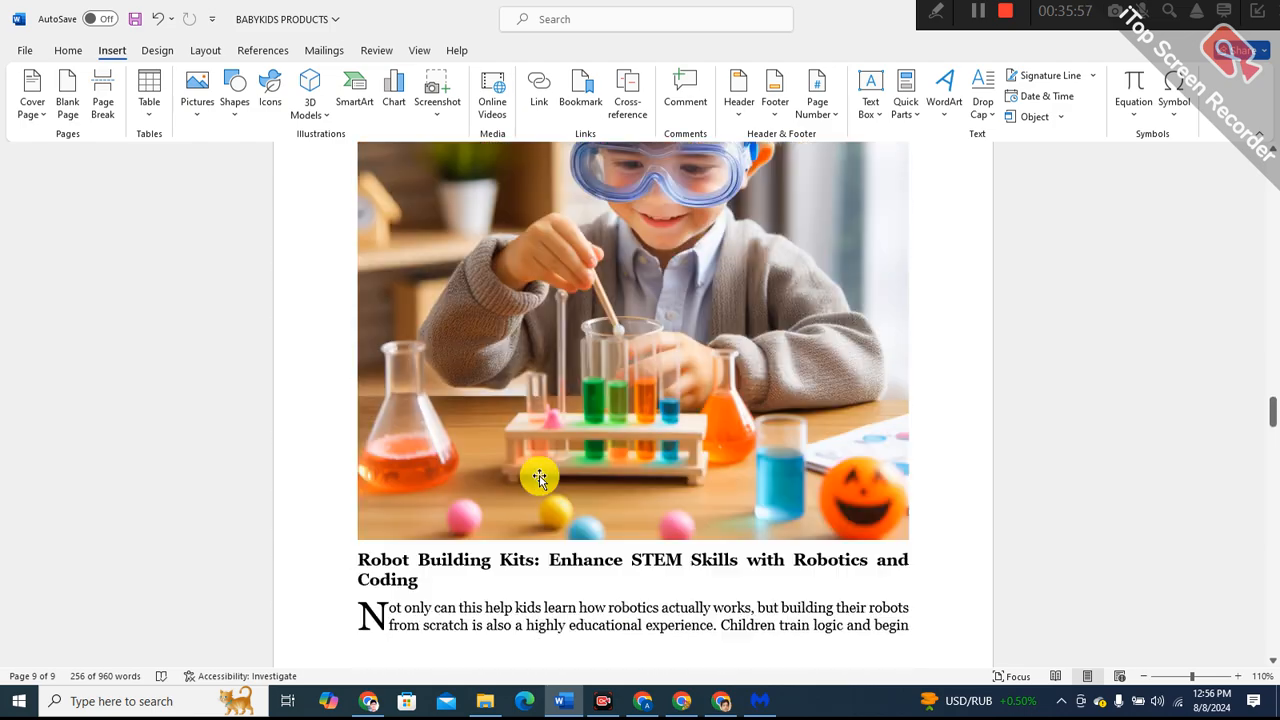
scroll(539, 478, "up", 10)
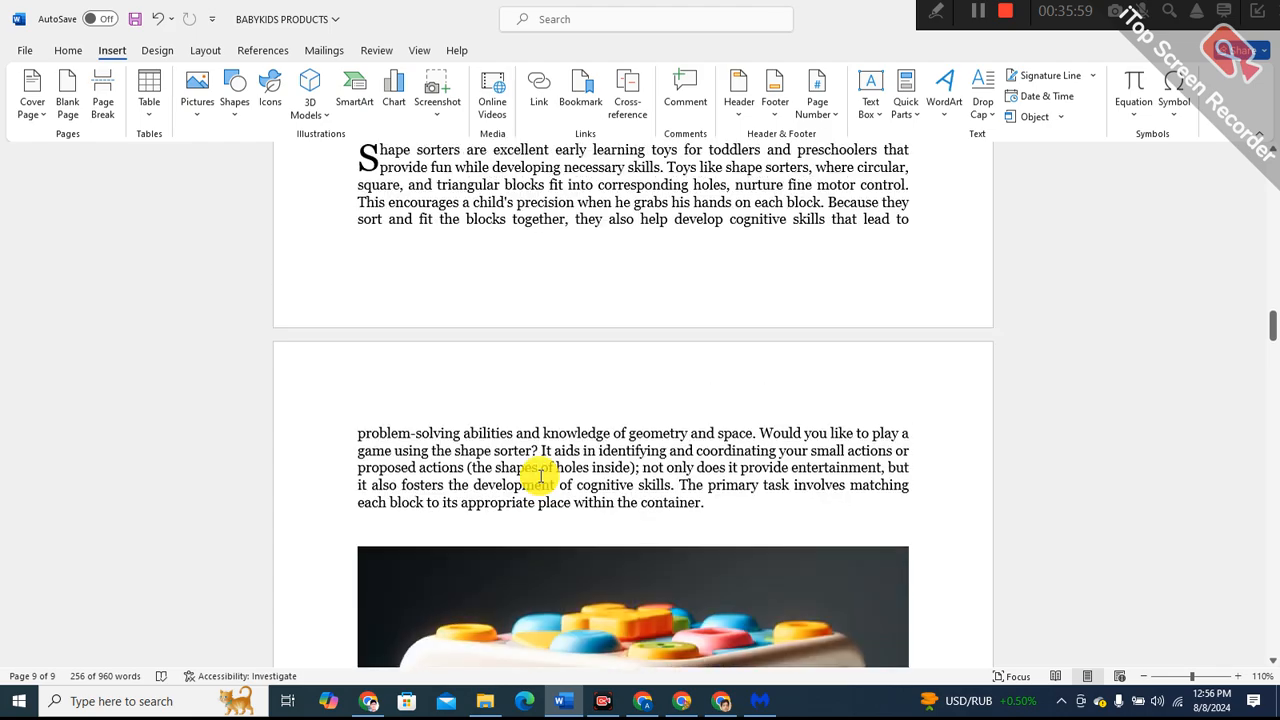
scroll(539, 478, "up", 10)
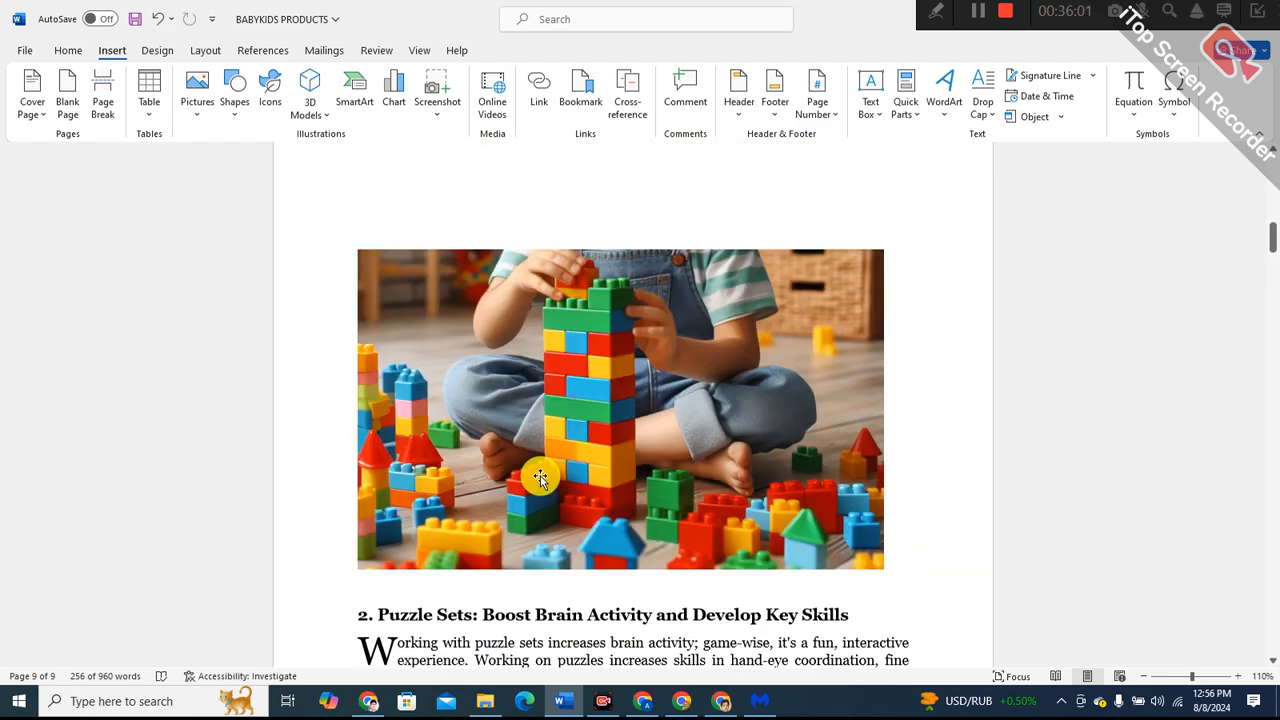
scroll(539, 478, "up", 10)
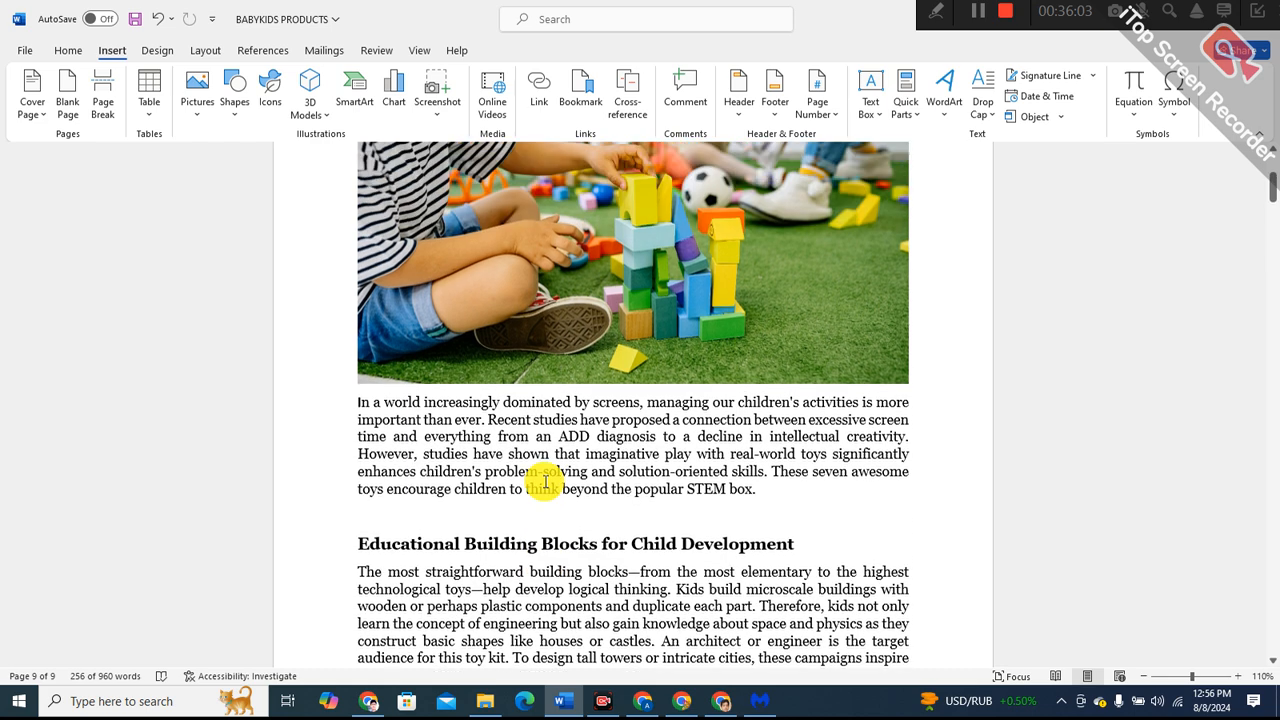
scroll(545, 483, "down", 10)
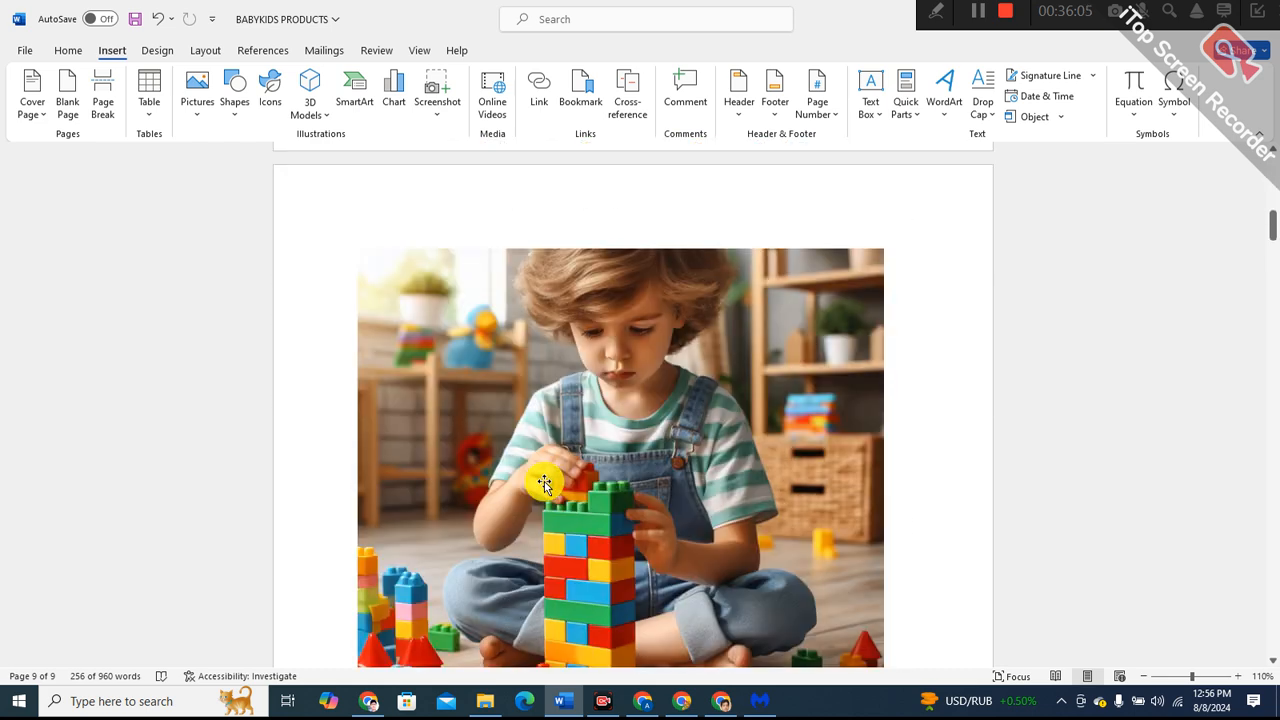
right_click(556, 365)
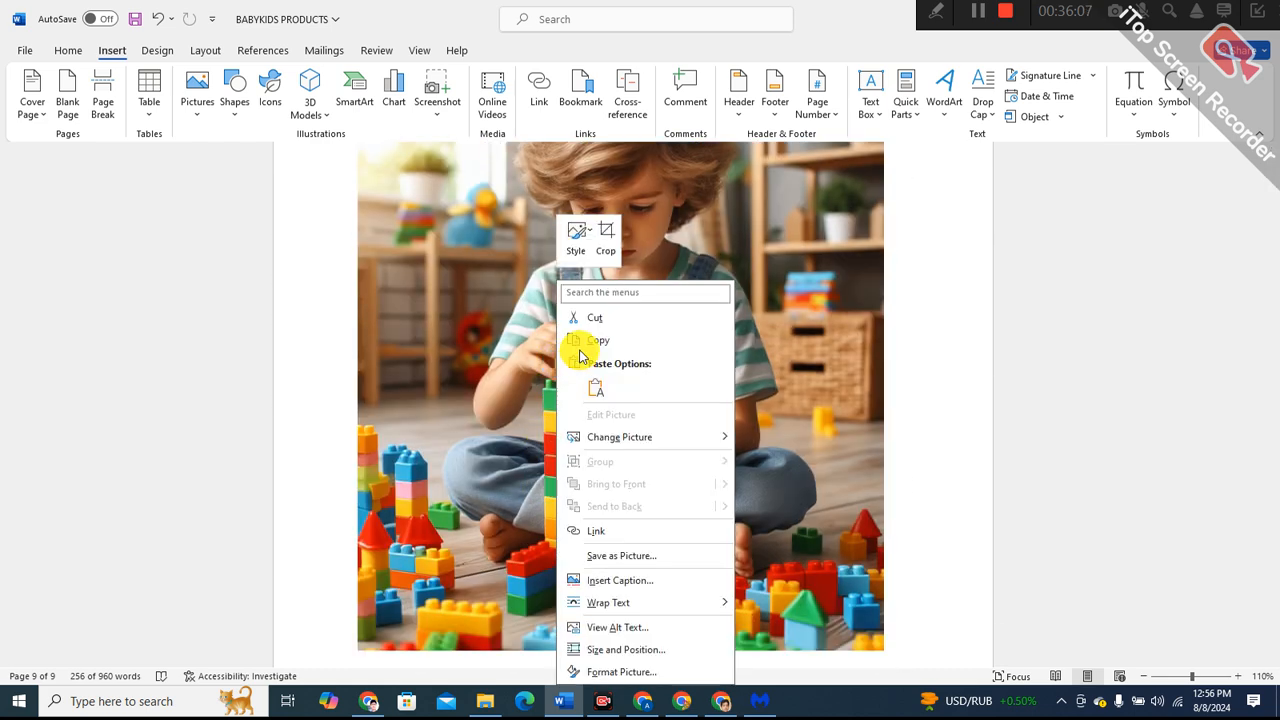
left_click(586, 340)
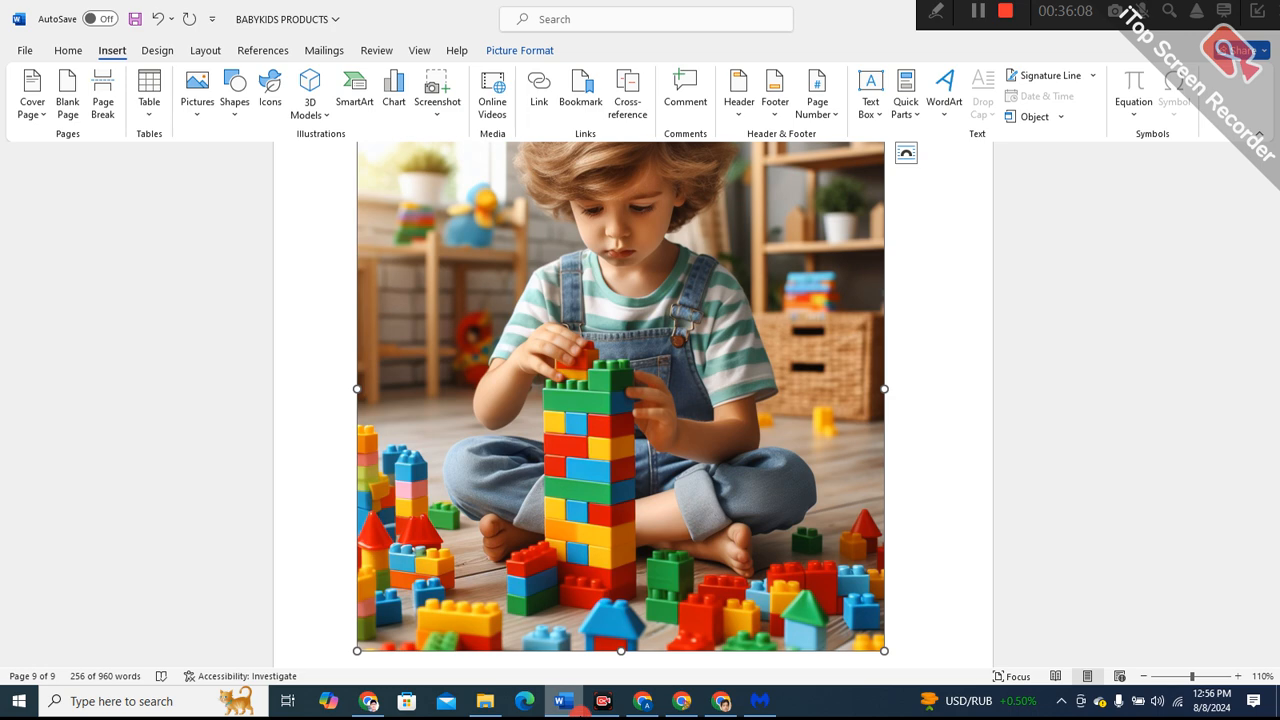
- Back in the browser, paste the copied picture below the "1. Educational Building Blocks for Child Development" heading
left_click(718, 705)
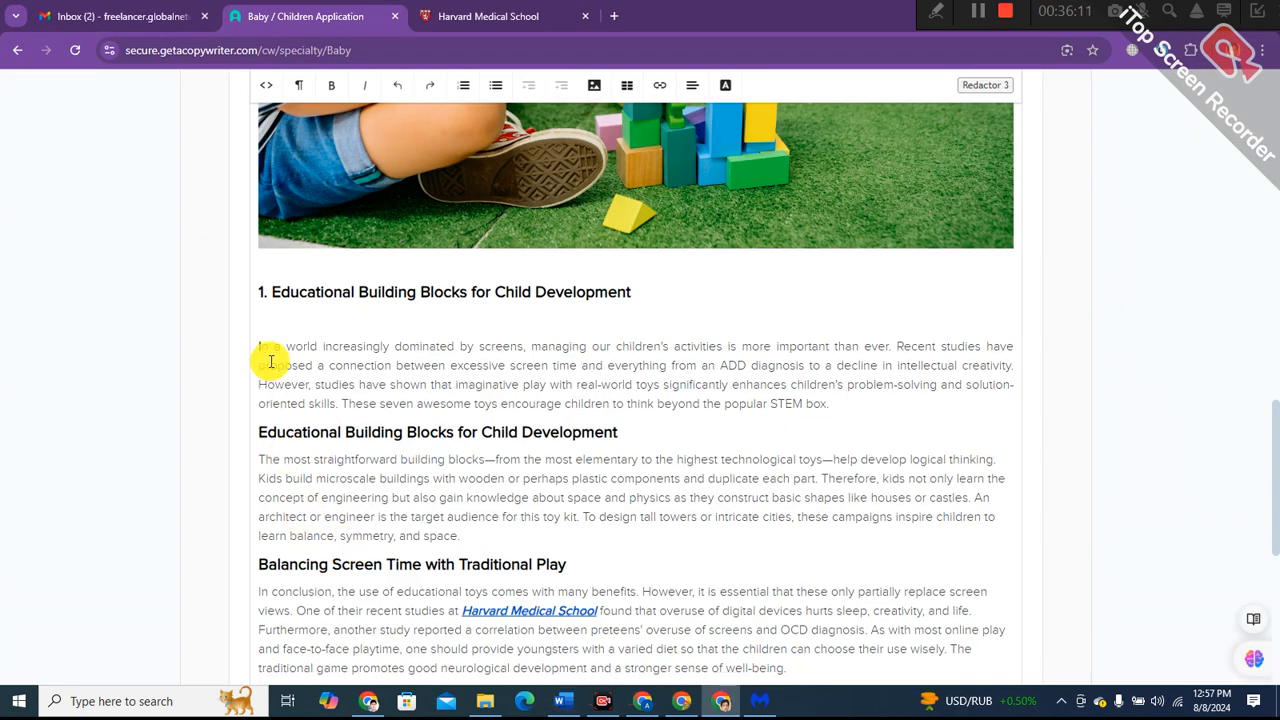
left_click(279, 319)
right_click(279, 319)
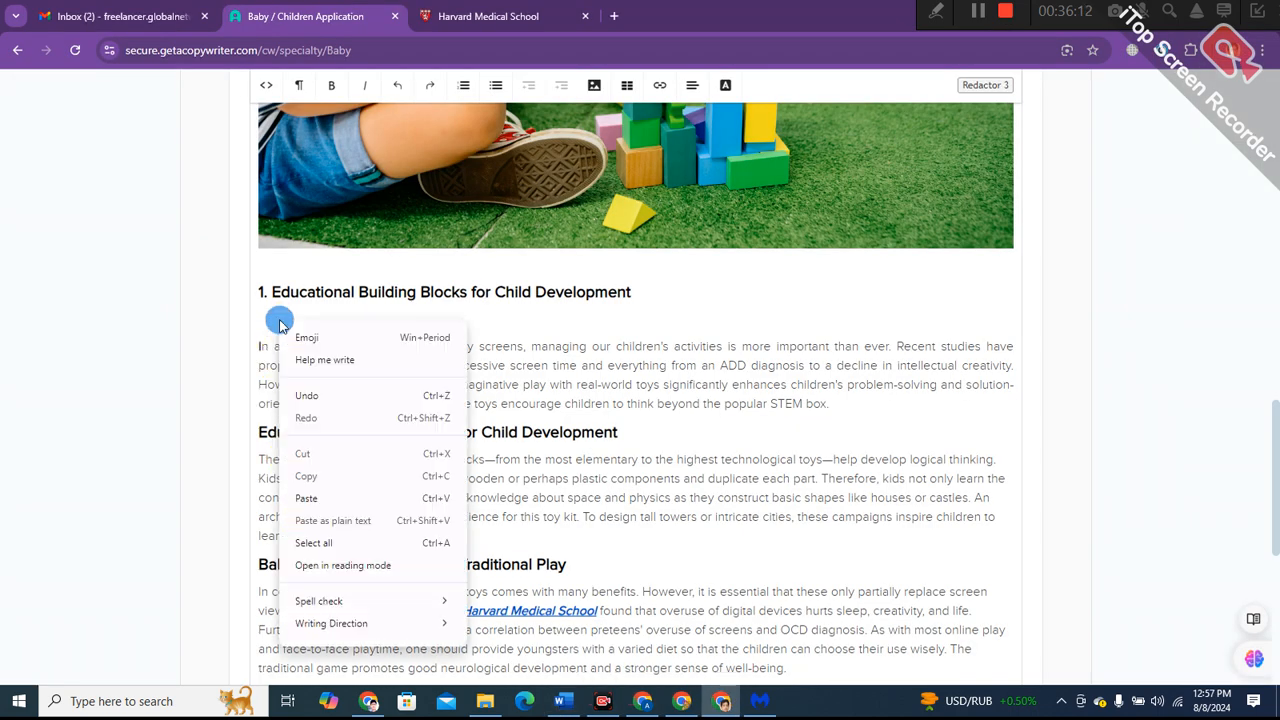
left_click(314, 491)
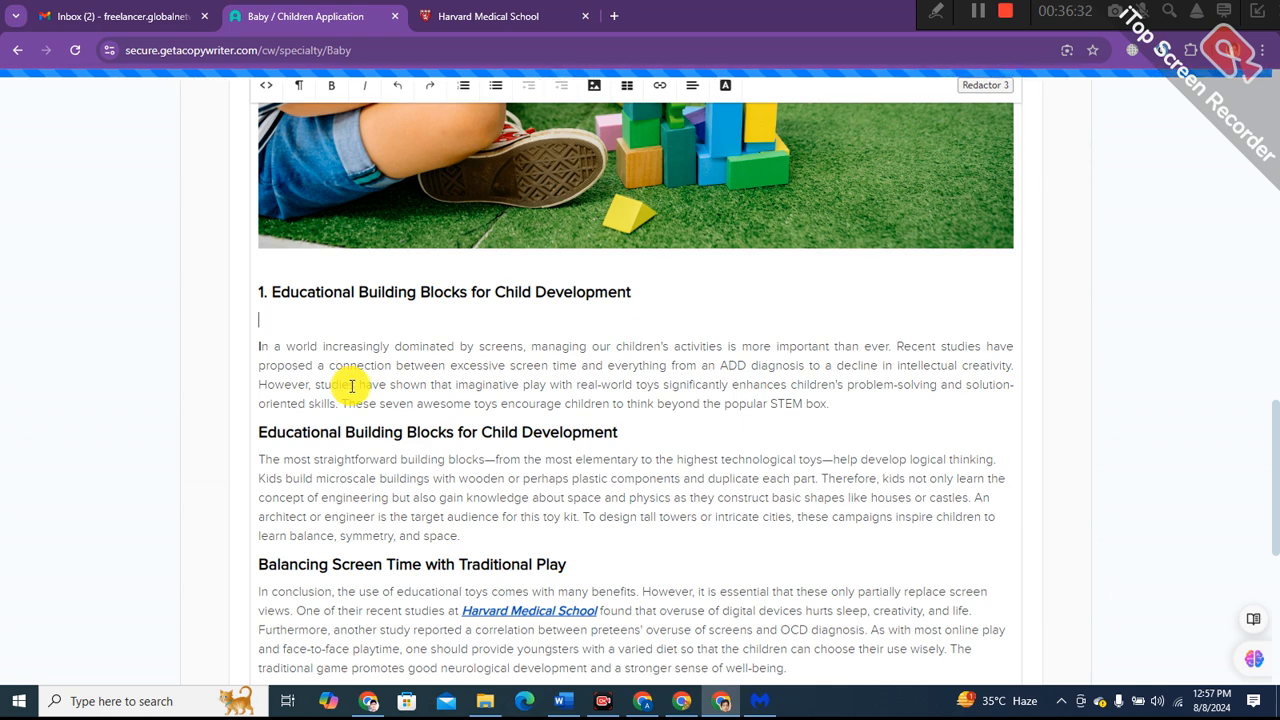
key("Delete")
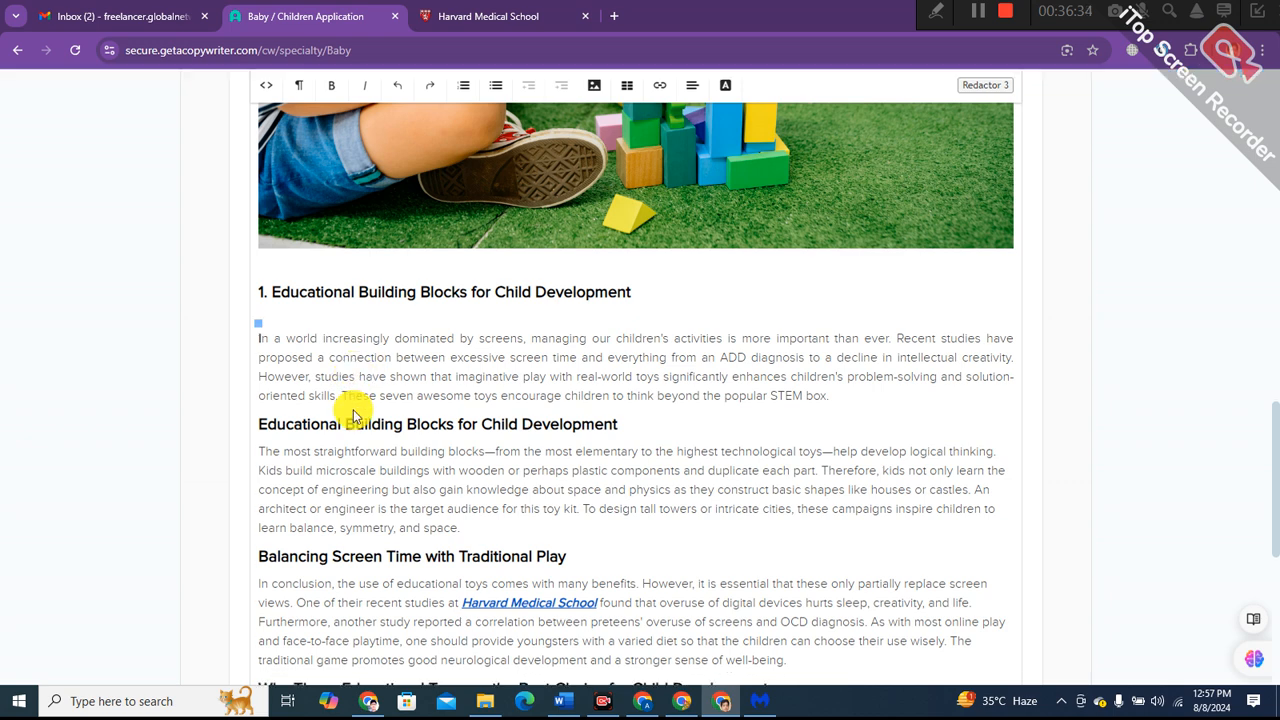
key("ctrl+v")
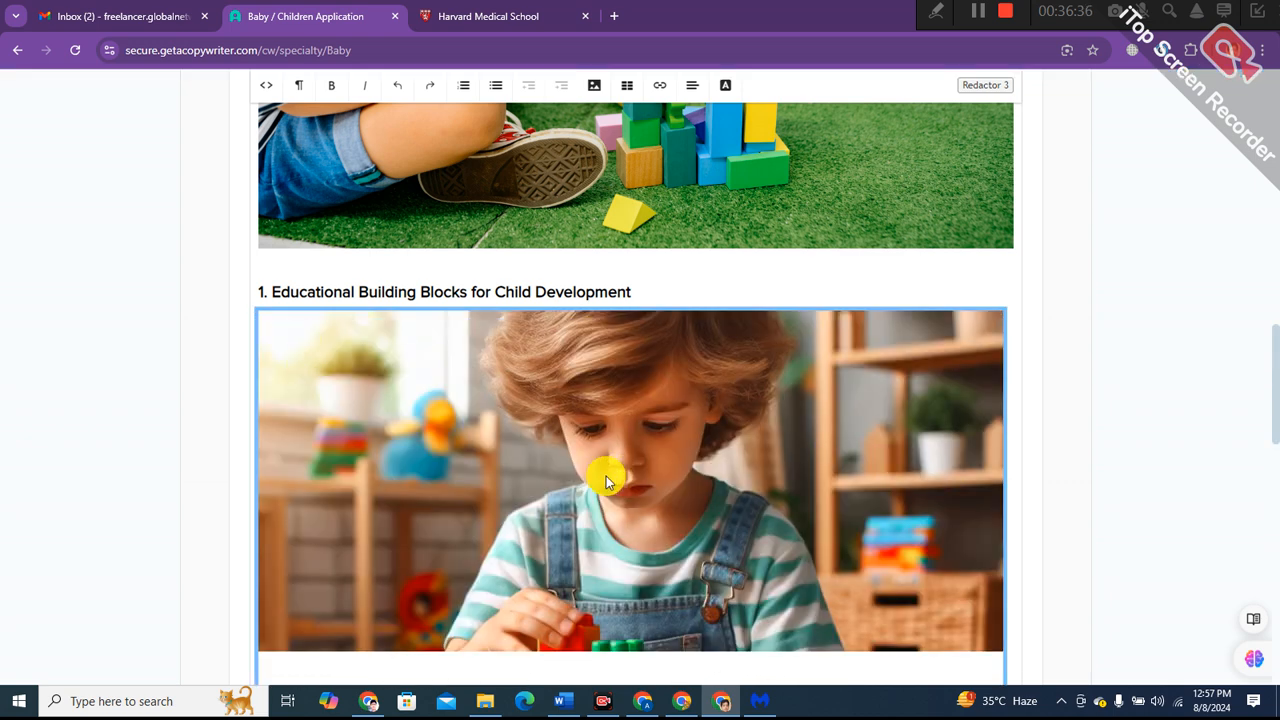
- Insert an empty line between the pasted picture and the paragraph beginning "In a world increasingly dominated by screens"
scroll(606, 476, "down", 5)
scroll(590, 462, "down", 1)
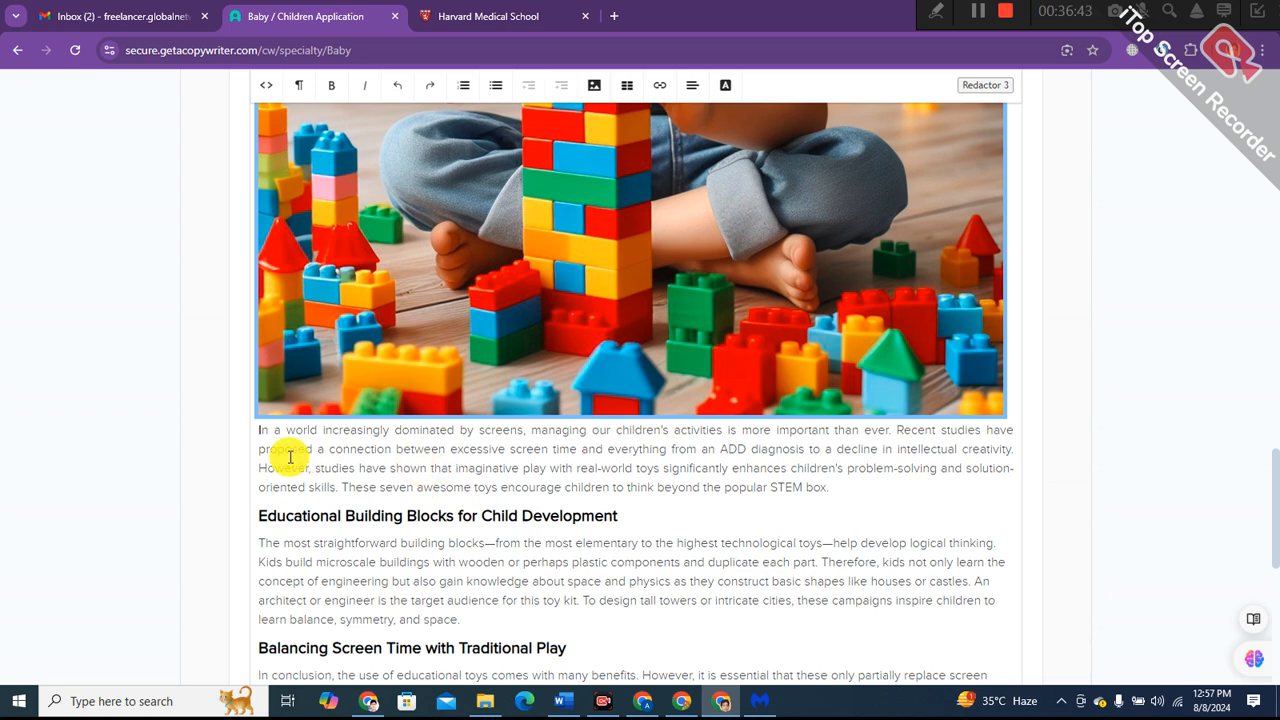
left_click(1008, 424)
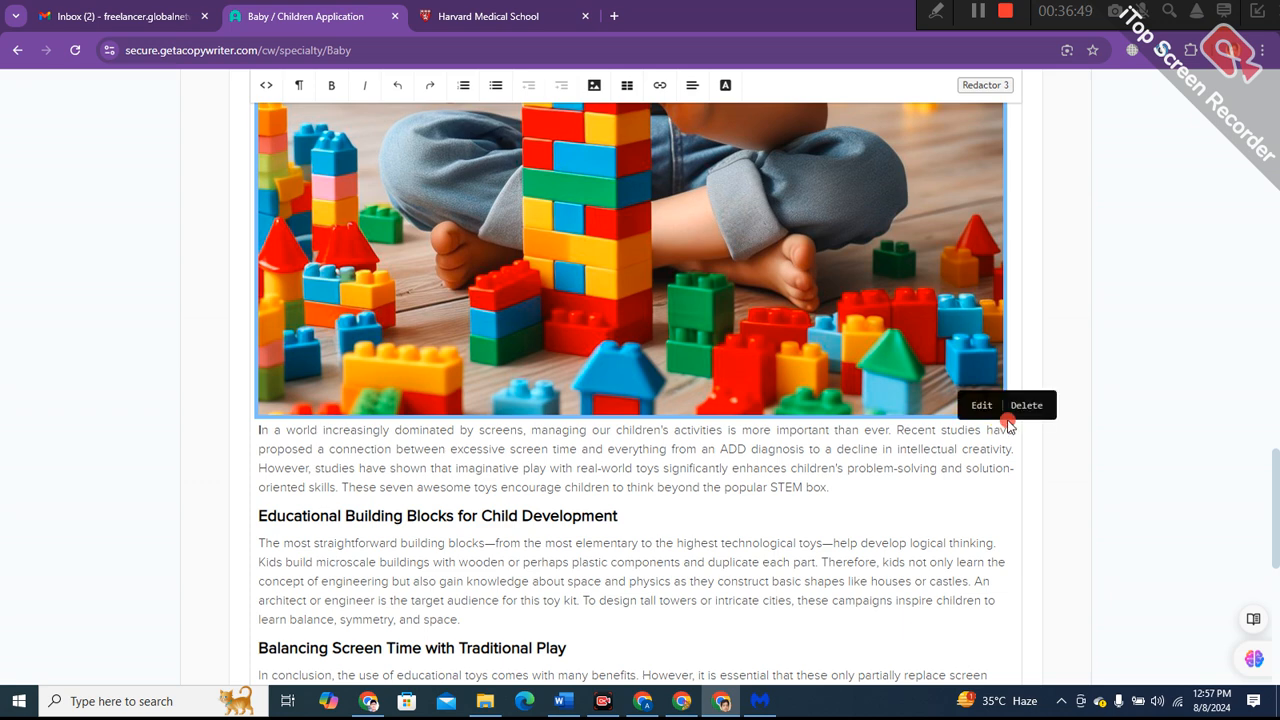
left_click(1008, 427)
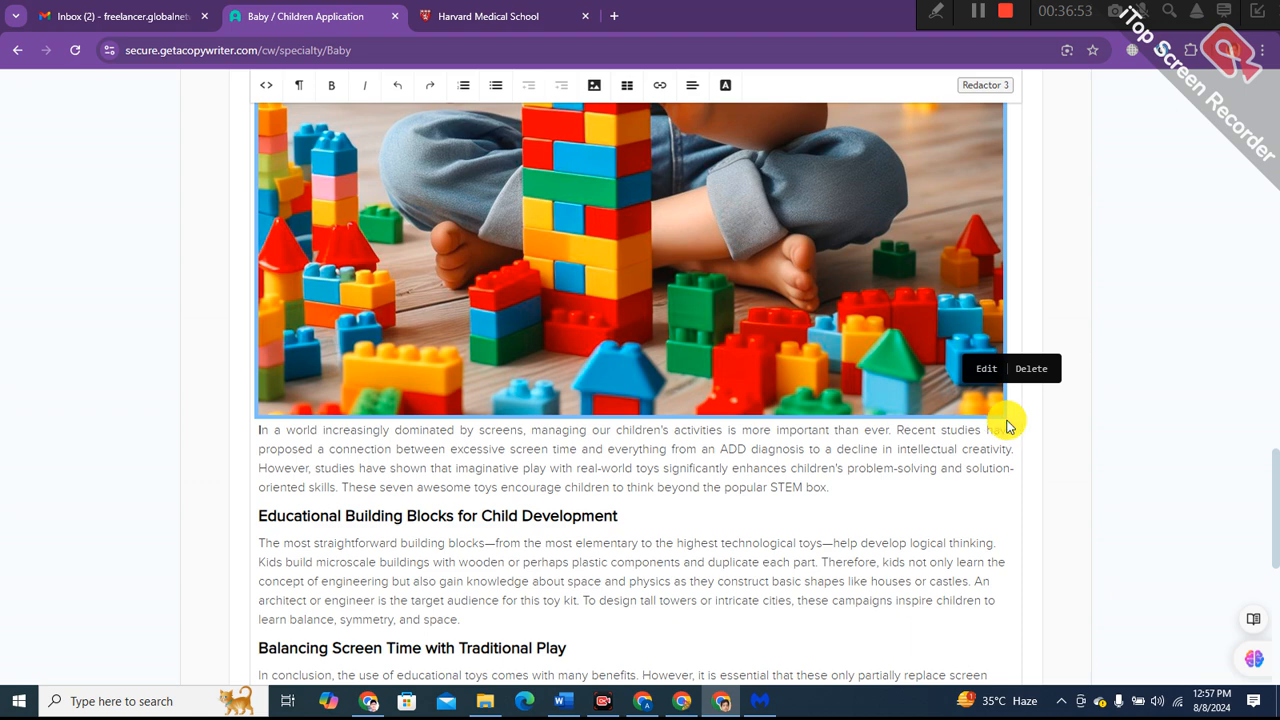
left_click(1009, 423)
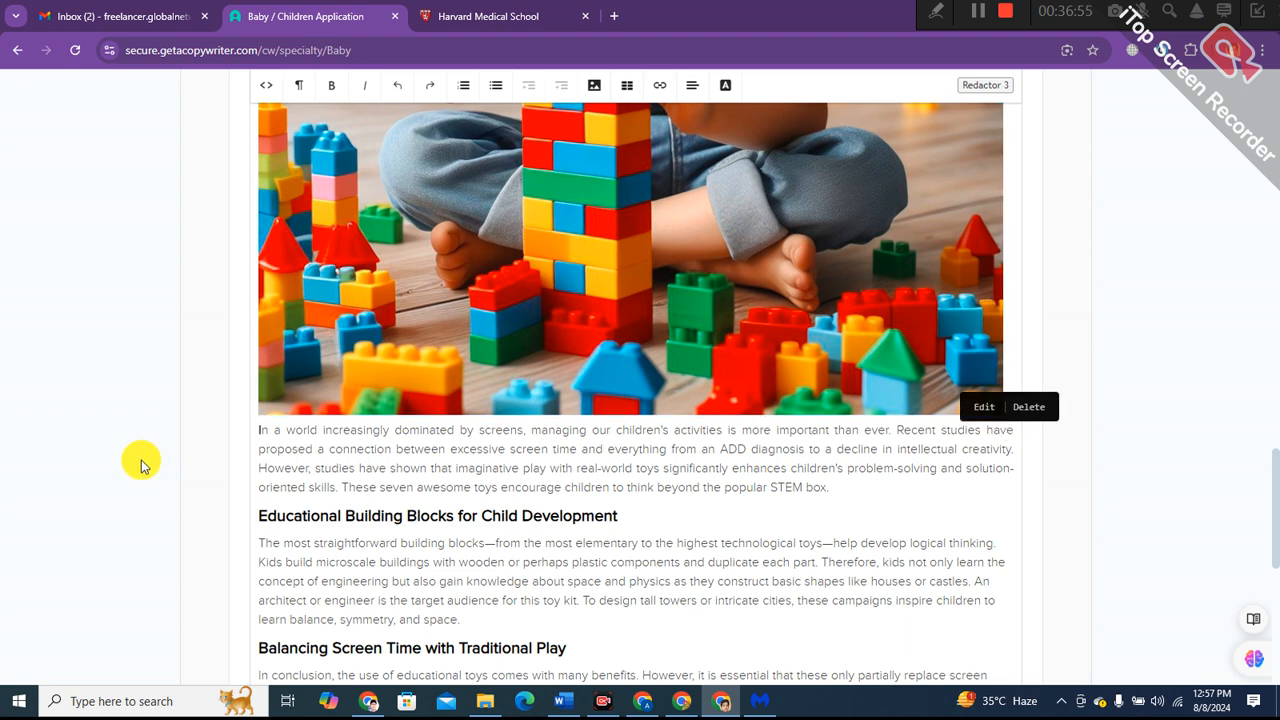
left_click(259, 437)
key("Return")
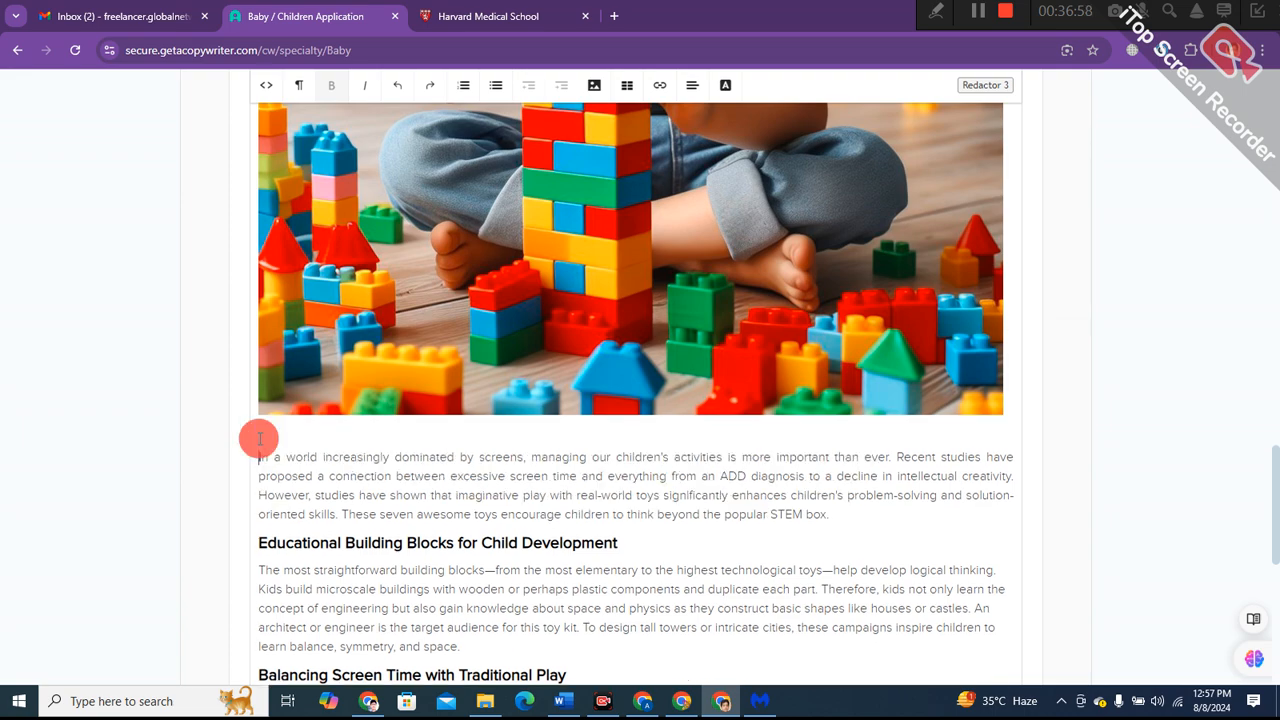
- Review the article in the editor, checking the new picture's placement, the spacing around the headings and the closing sections
scroll(389, 456, "down", 2)
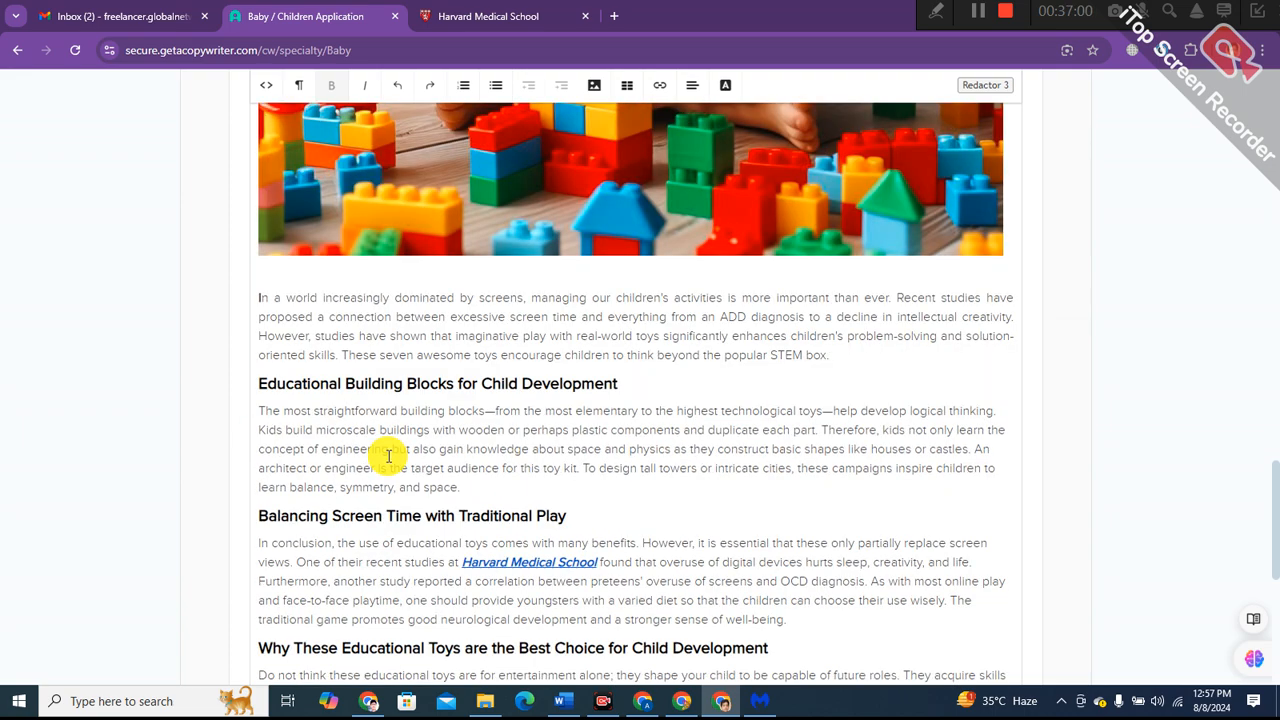
scroll(389, 456, "down", 4)
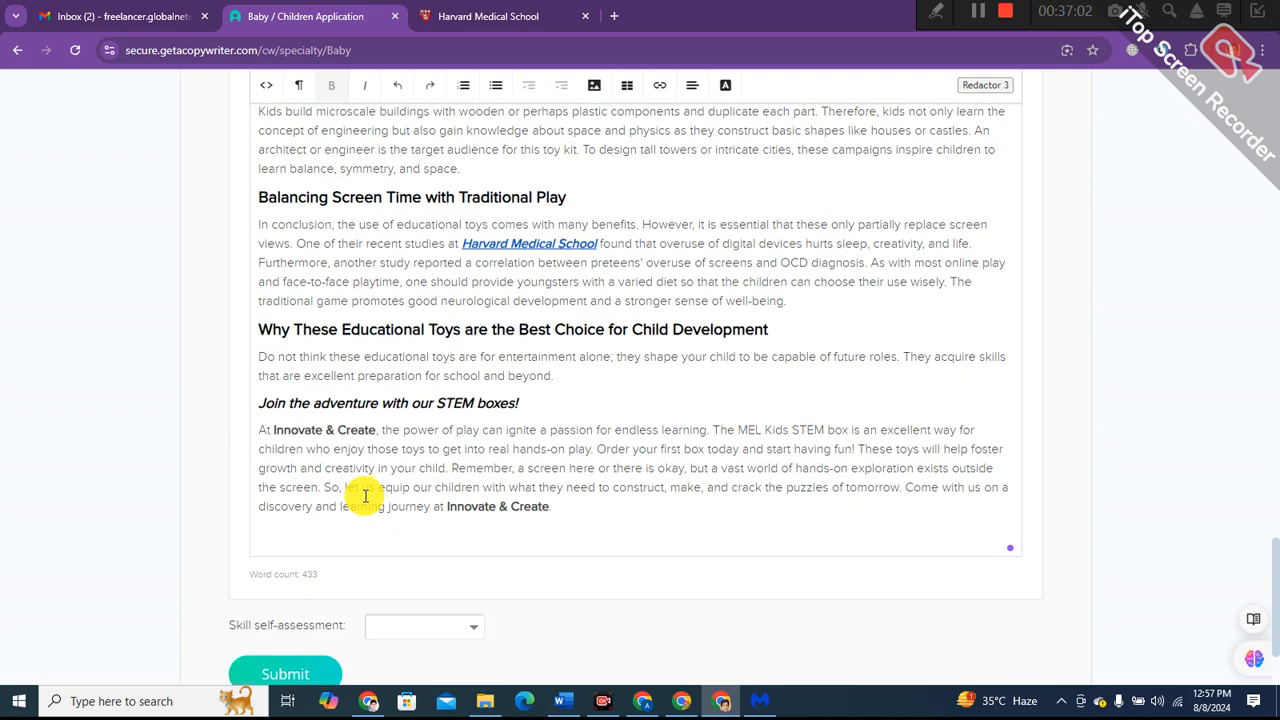
scroll(365, 480, "up", 5)
scroll(360, 470, "down", 2)
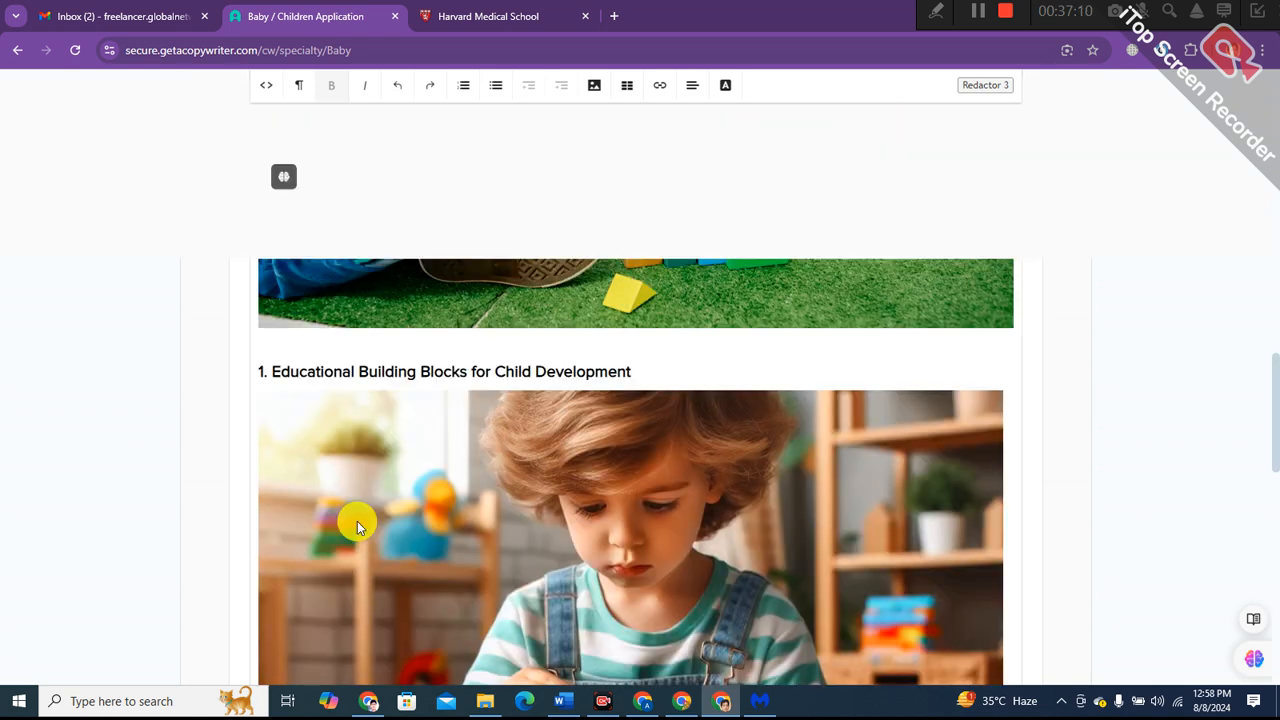
left_click(278, 432)
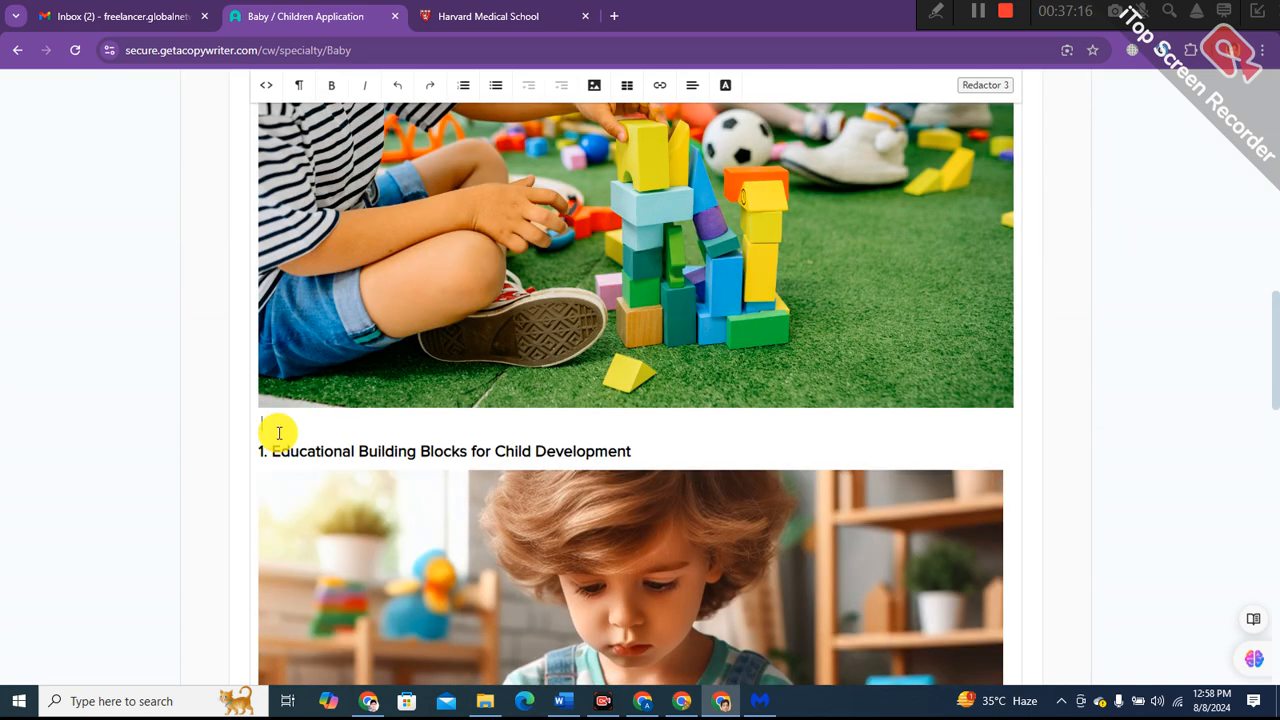
scroll(410, 400, "up", 3)
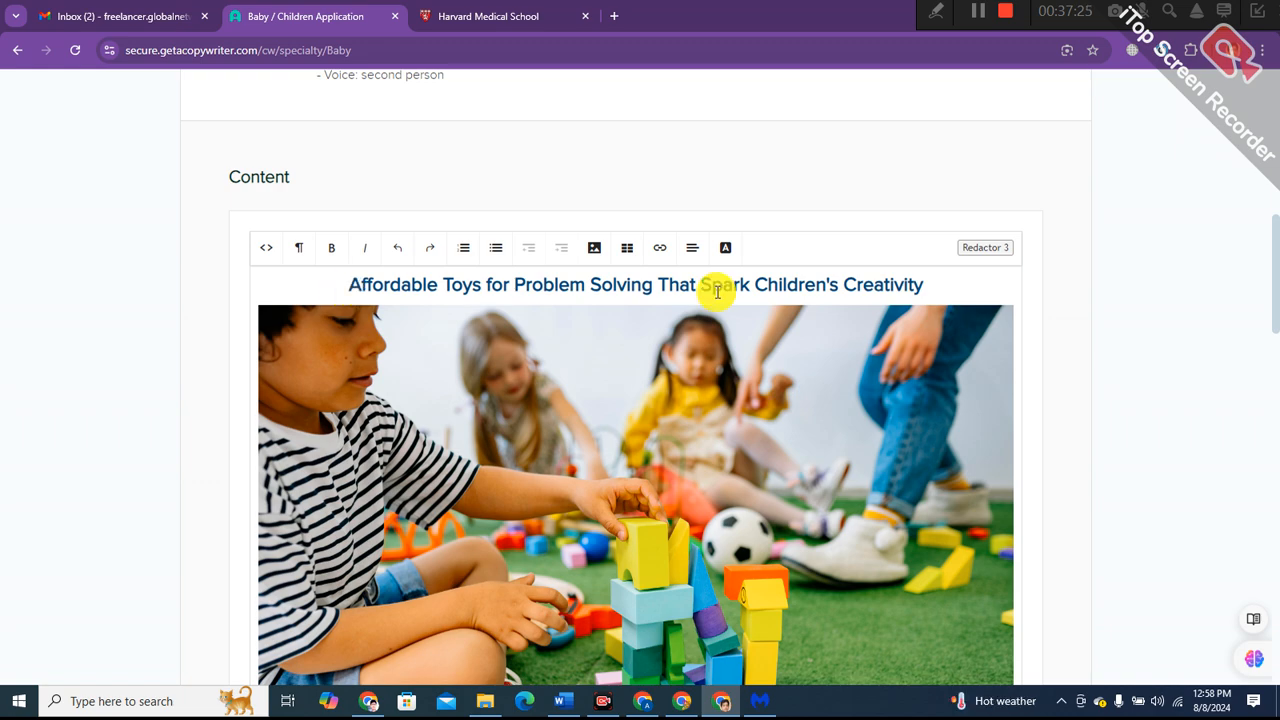
- Set the skill self-assessment below the article to Expert
scroll(761, 522, "down", 20)
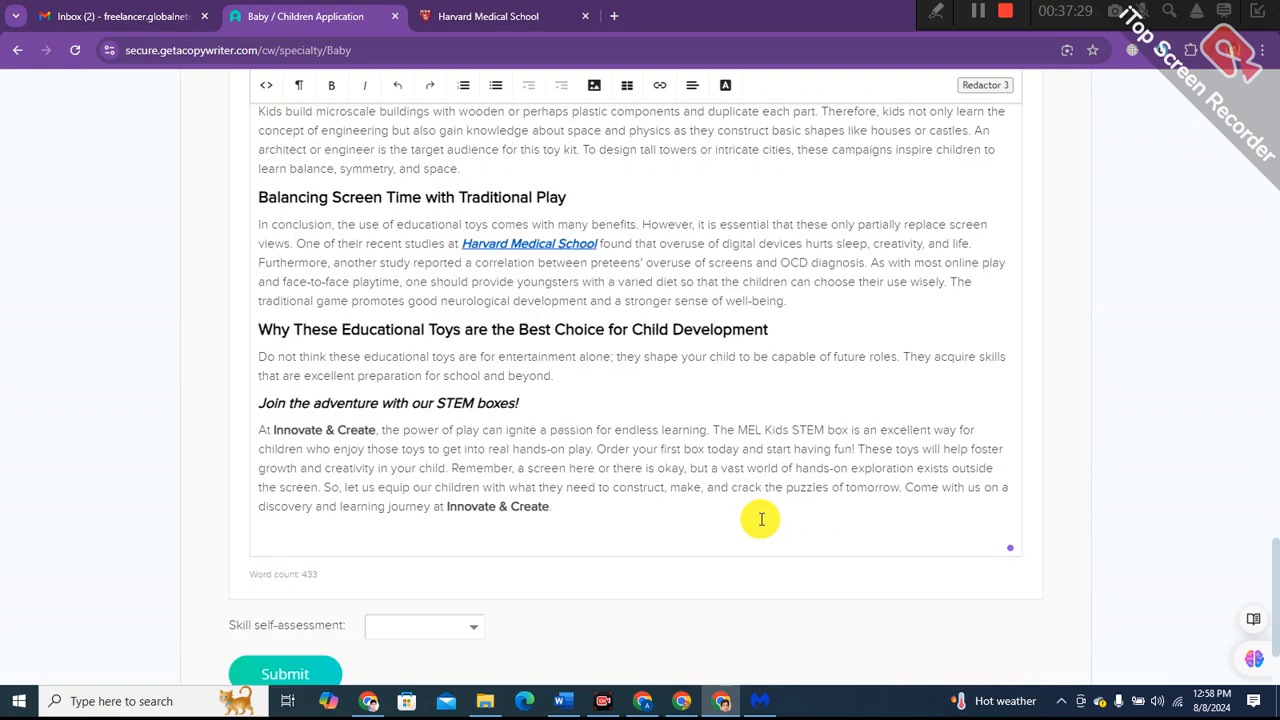
scroll(761, 519, "down", 2)
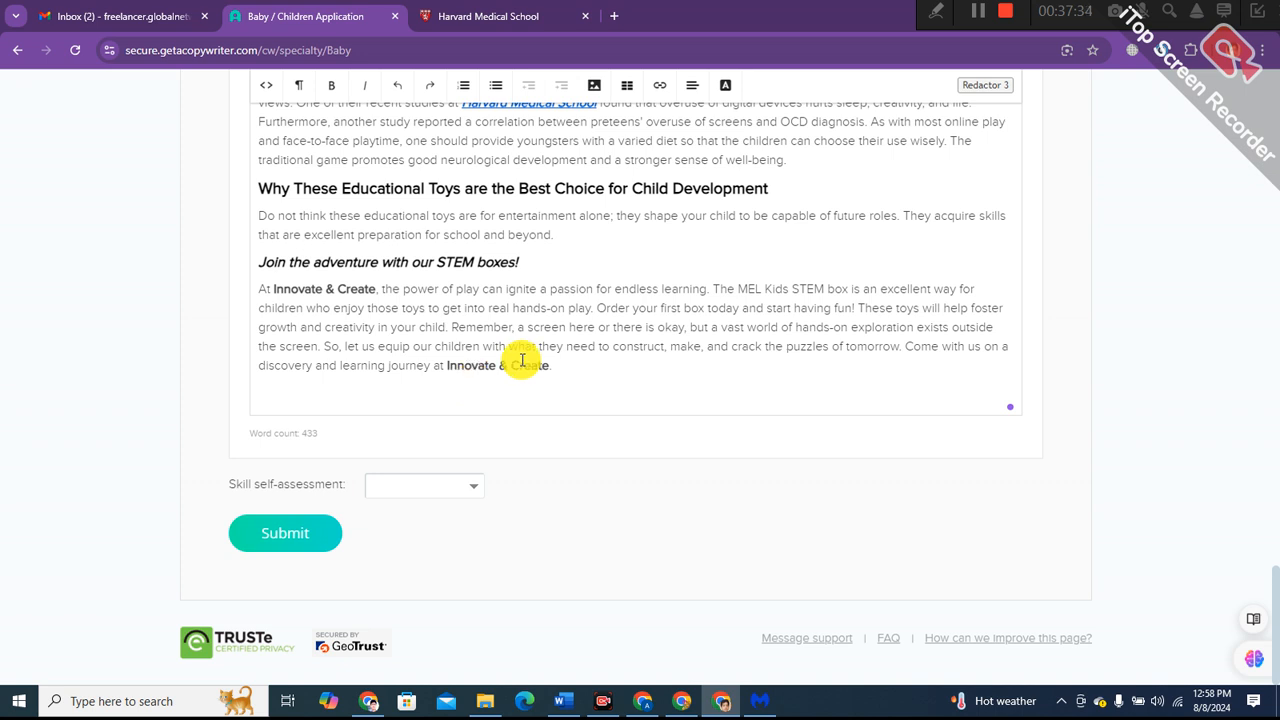
left_click(472, 490)
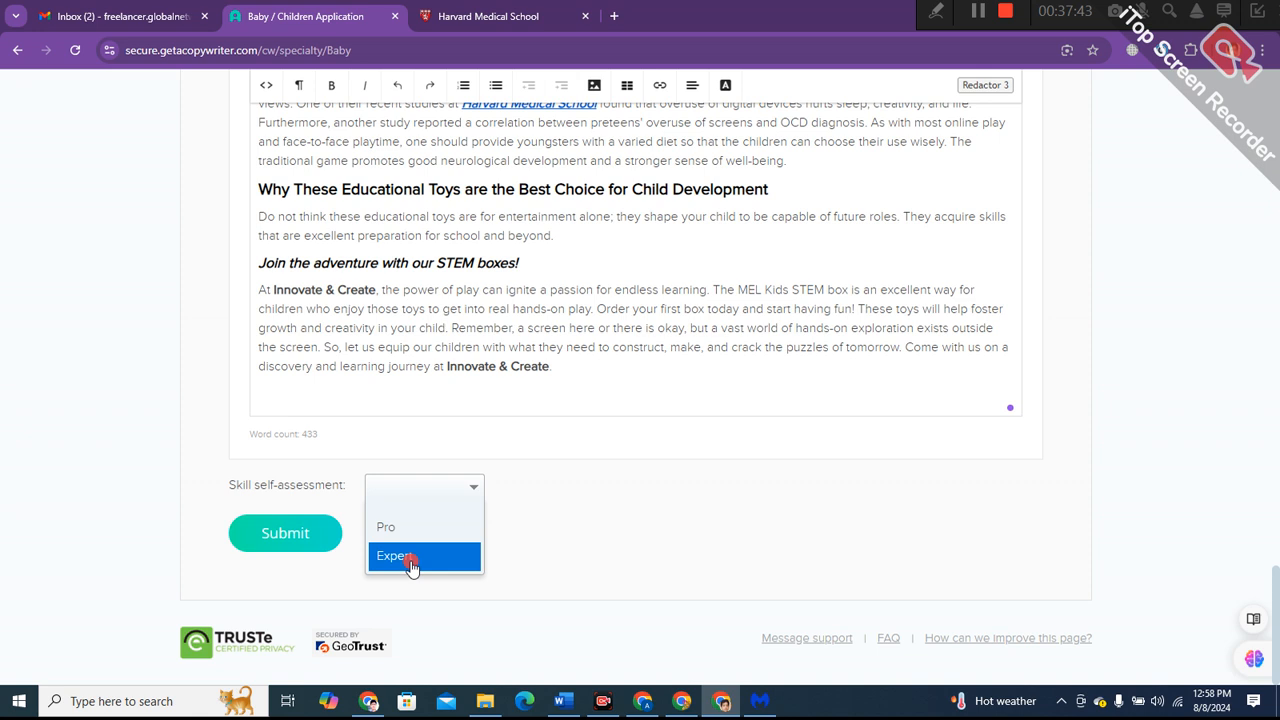
left_click(411, 566)
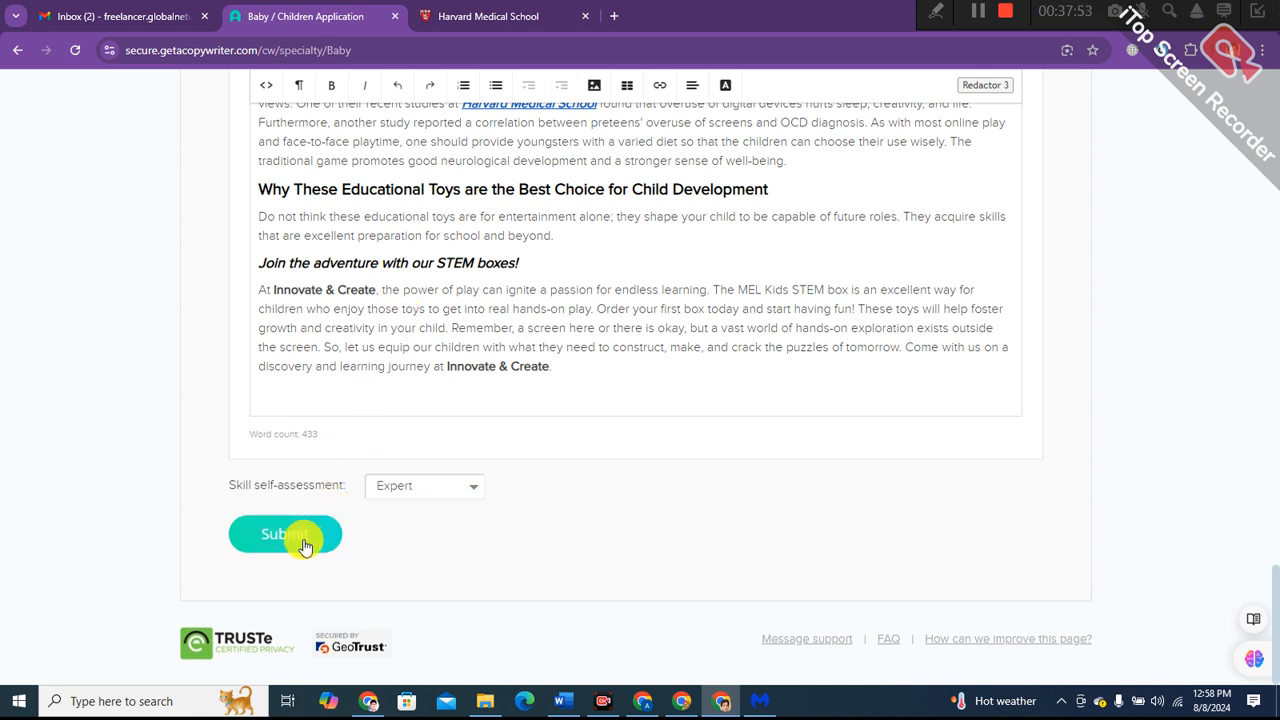
- Recheck the article from its closing paragraph back up to the first picture before submitting
scroll(484, 379, "up", 5)
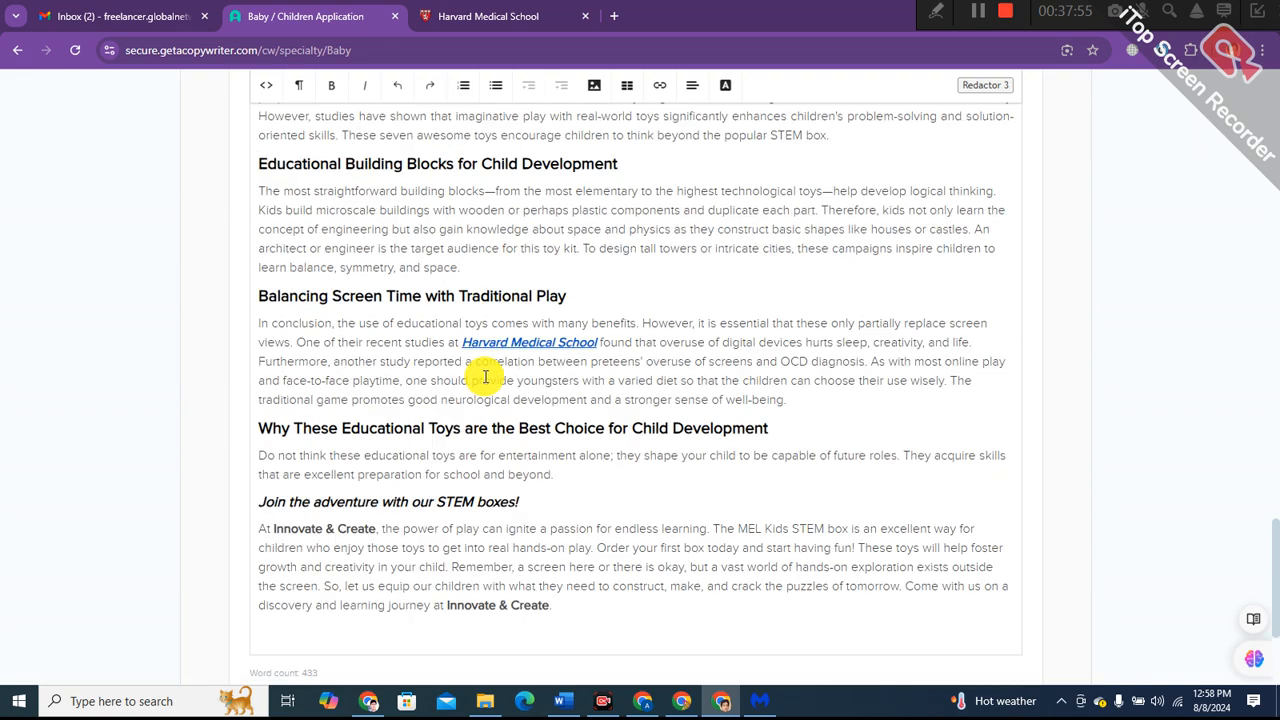
scroll(484, 376, "up", 2)
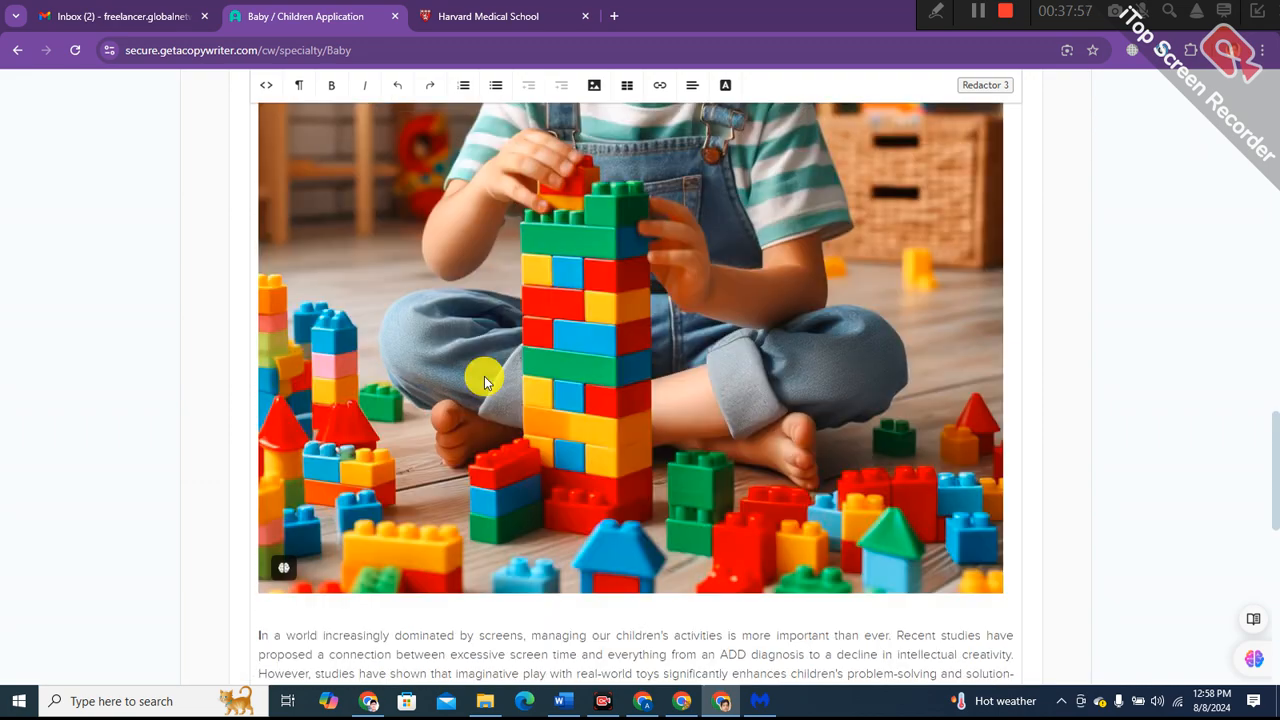
scroll(486, 389, "up", 5)
scroll(455, 425, "up", 6)
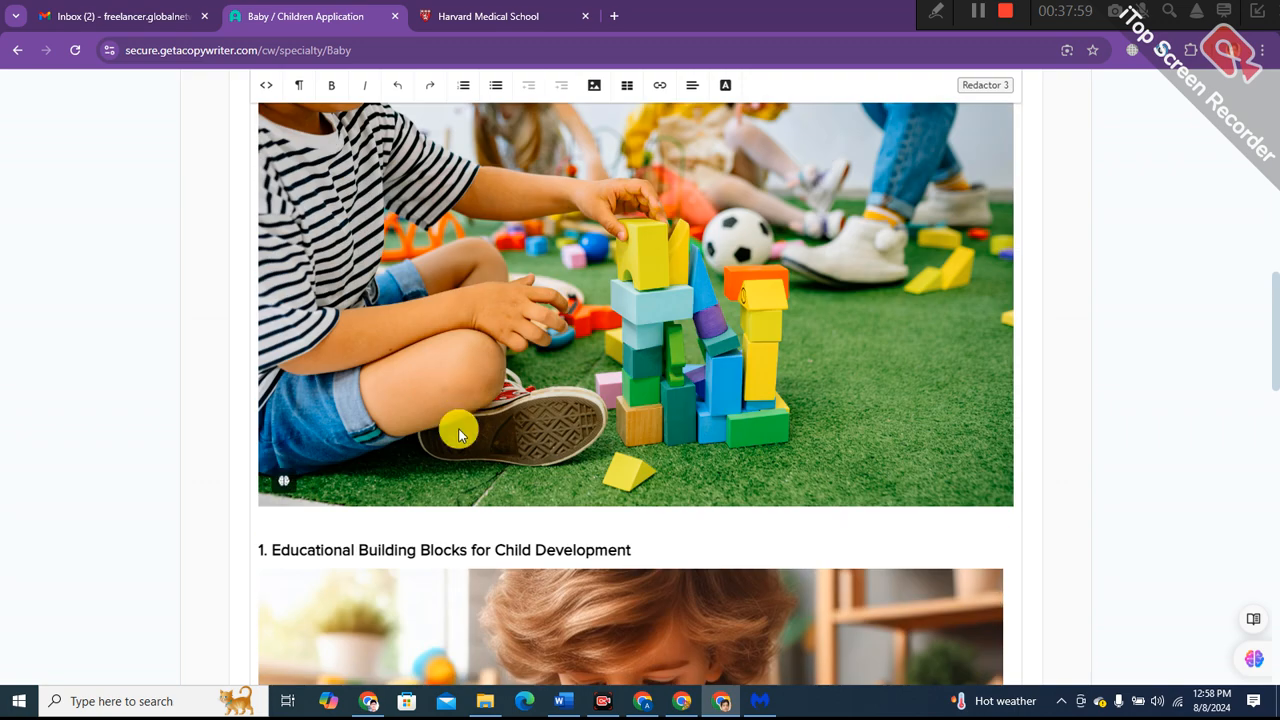